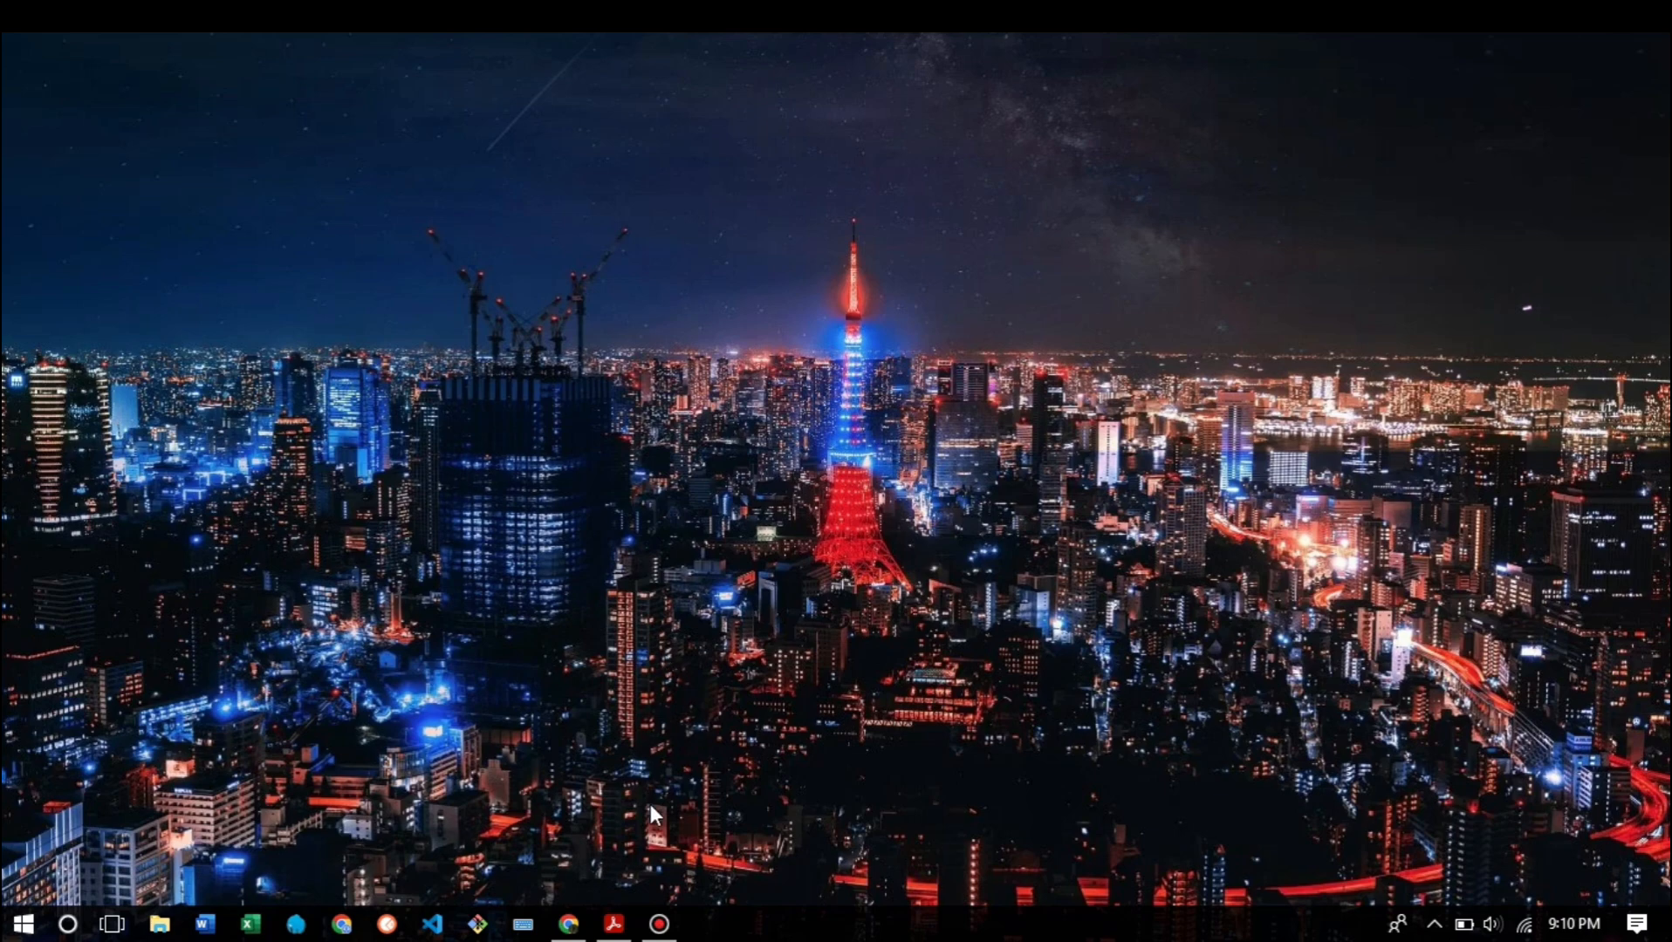
Open the Mulai.pdf guide and review its Node.js download and n8n installation instructions
click(613, 924)
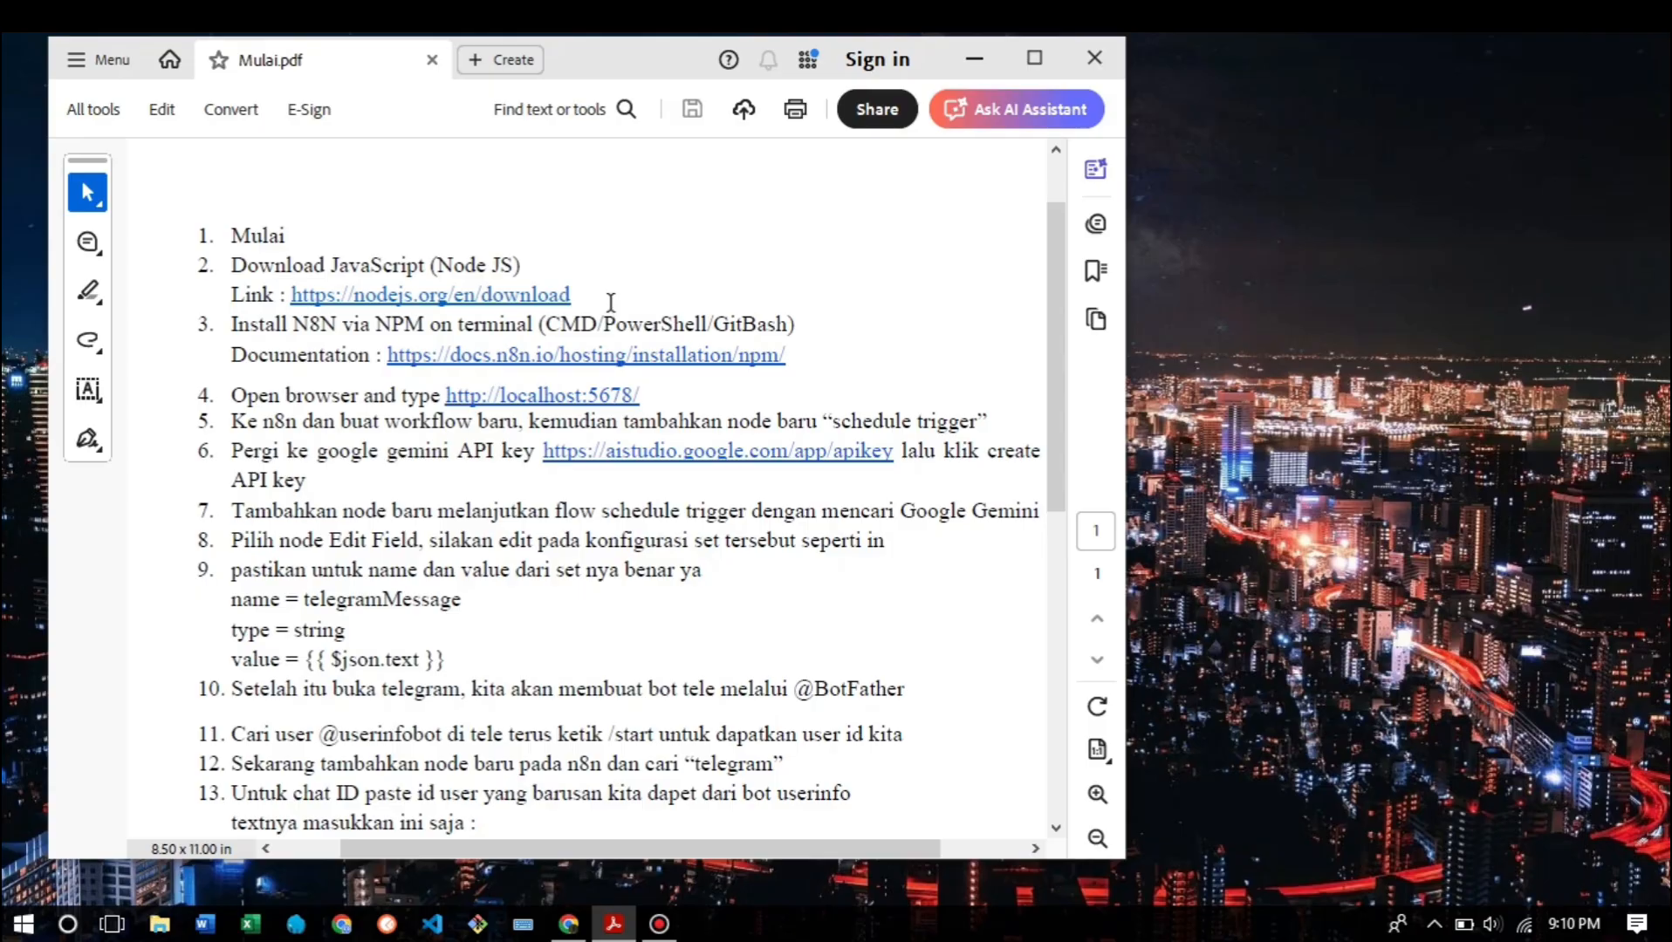
drag(602, 325, 297, 296)
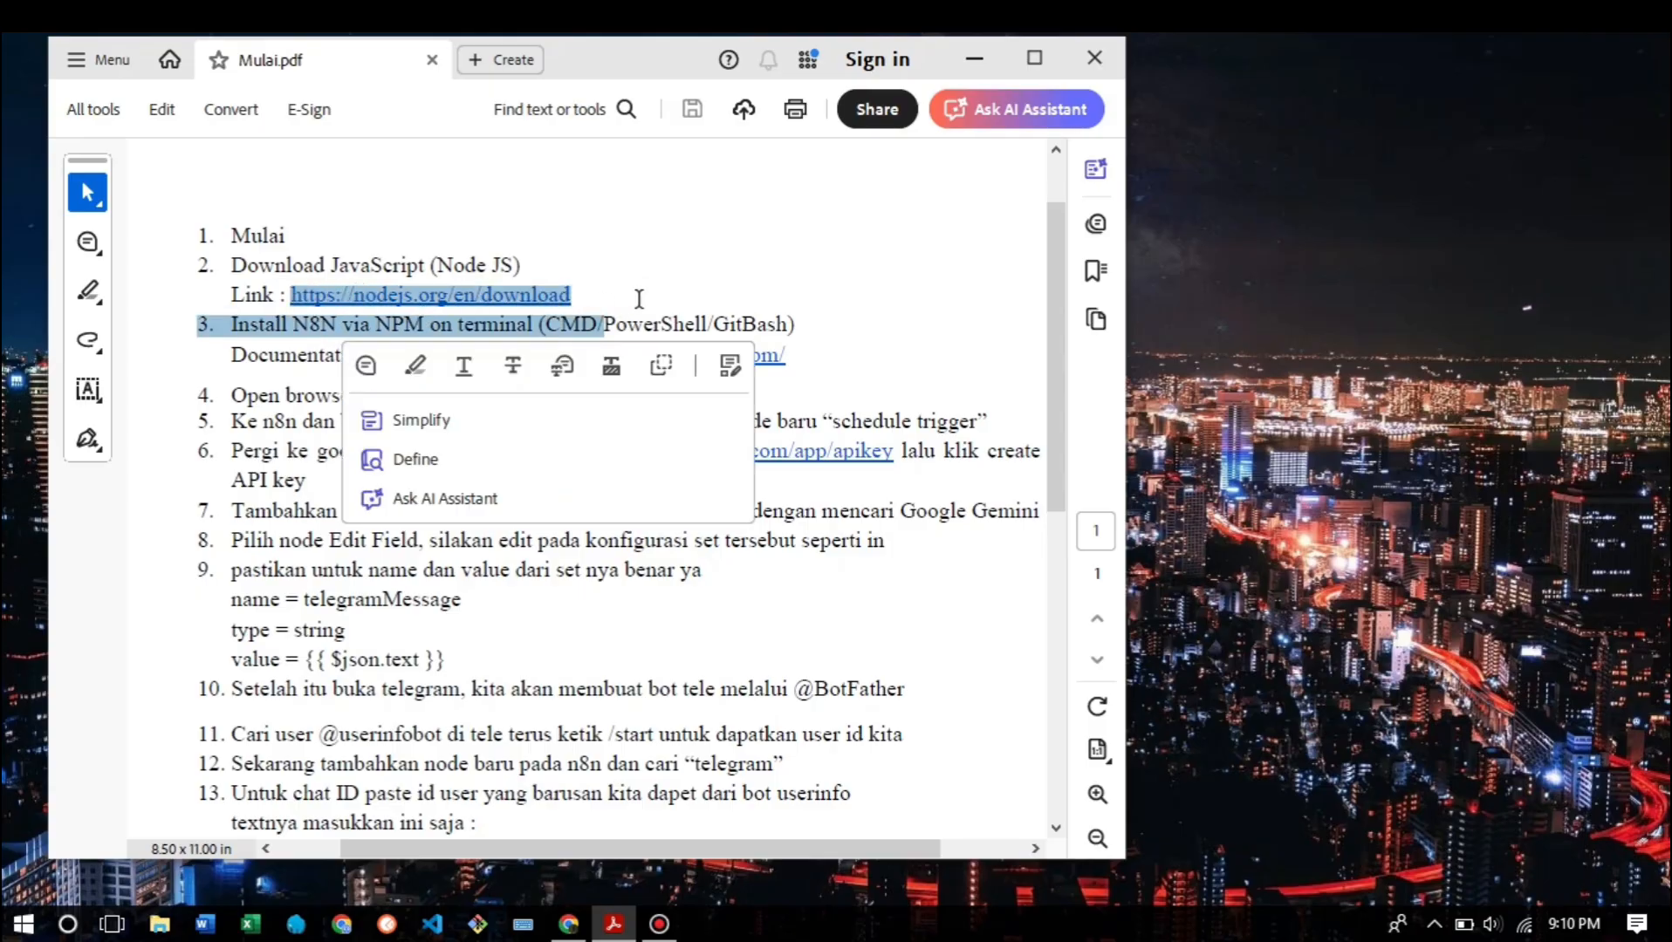
click(754, 300)
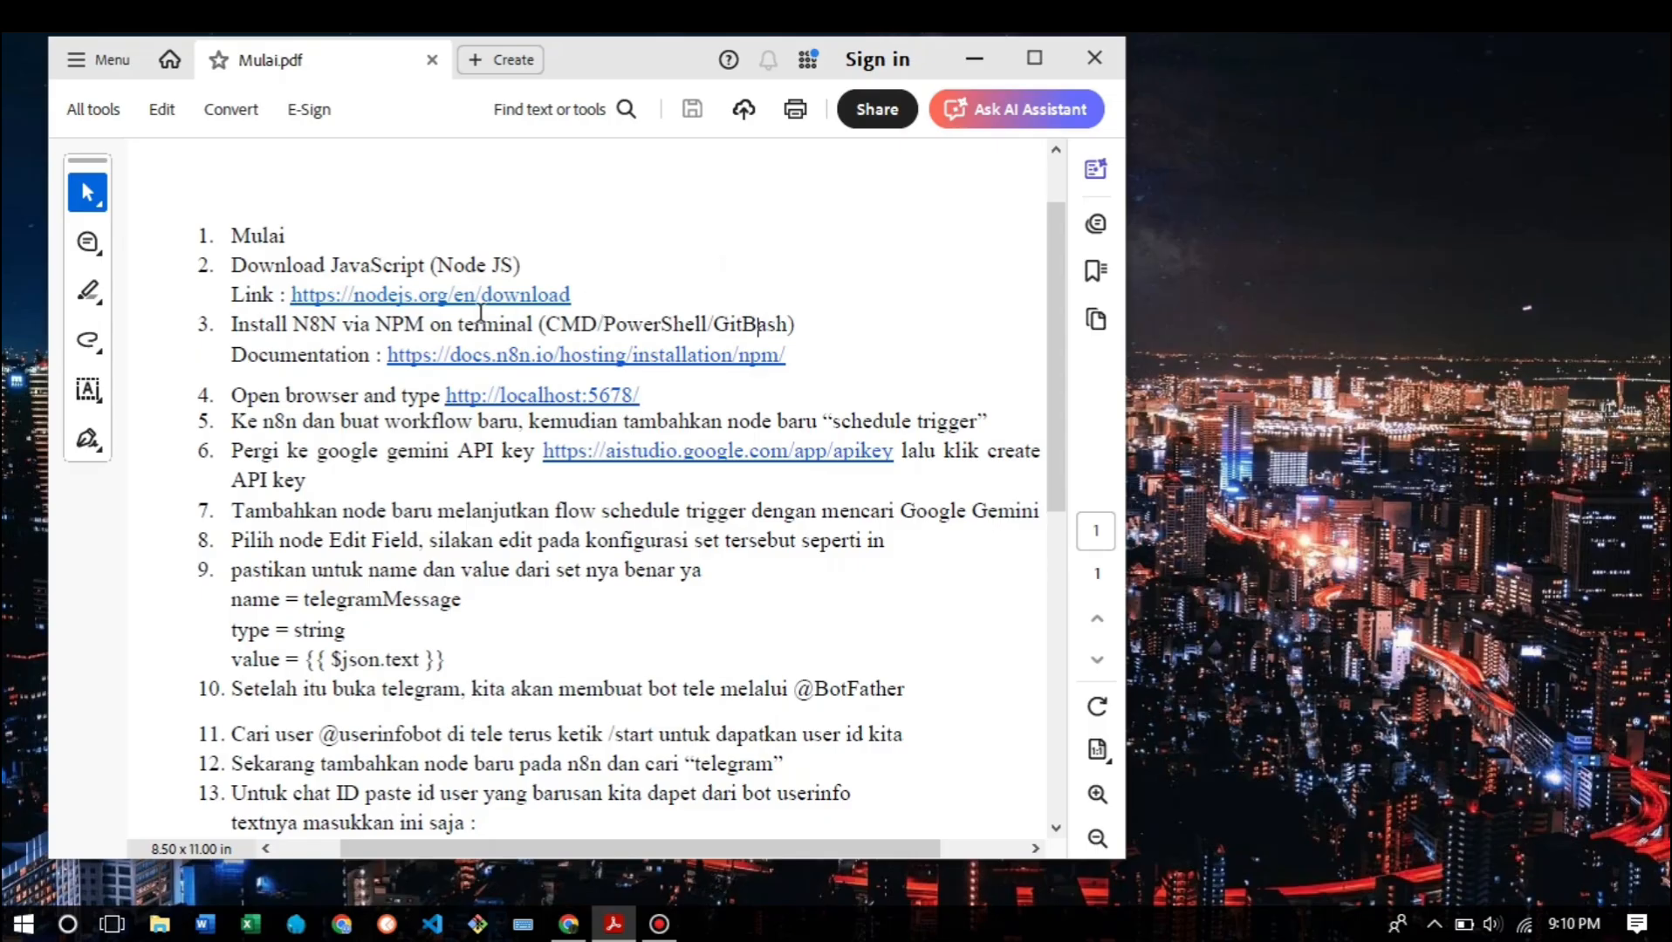
drag(374, 326, 425, 329)
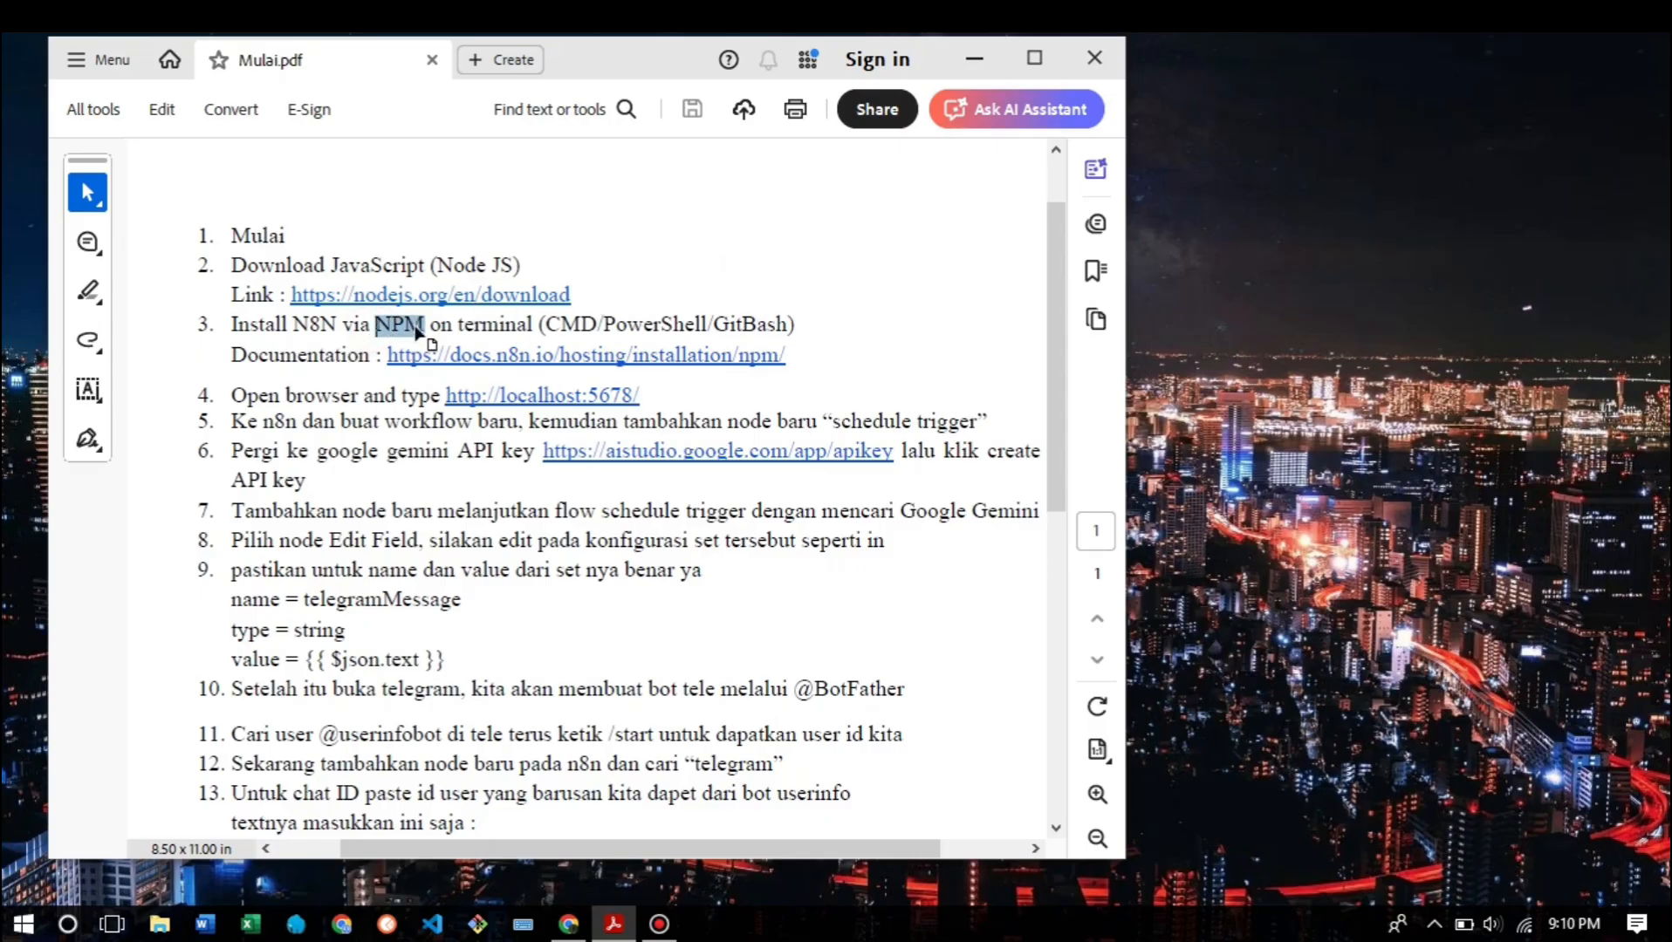
click(619, 311)
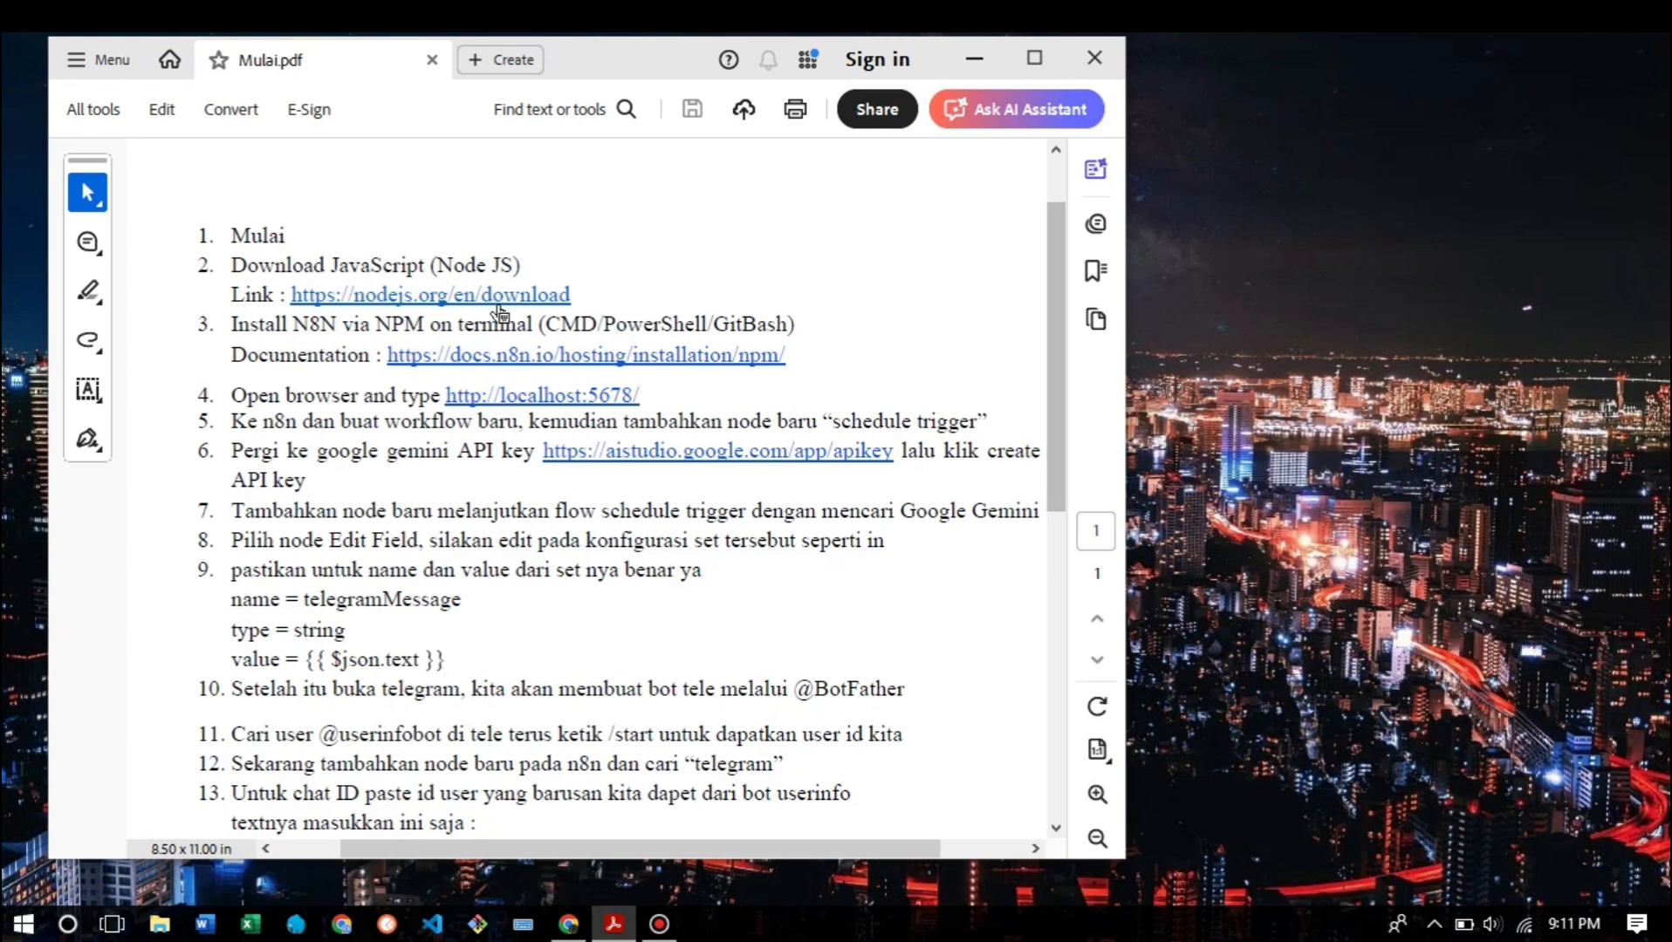
drag(293, 325, 330, 324)
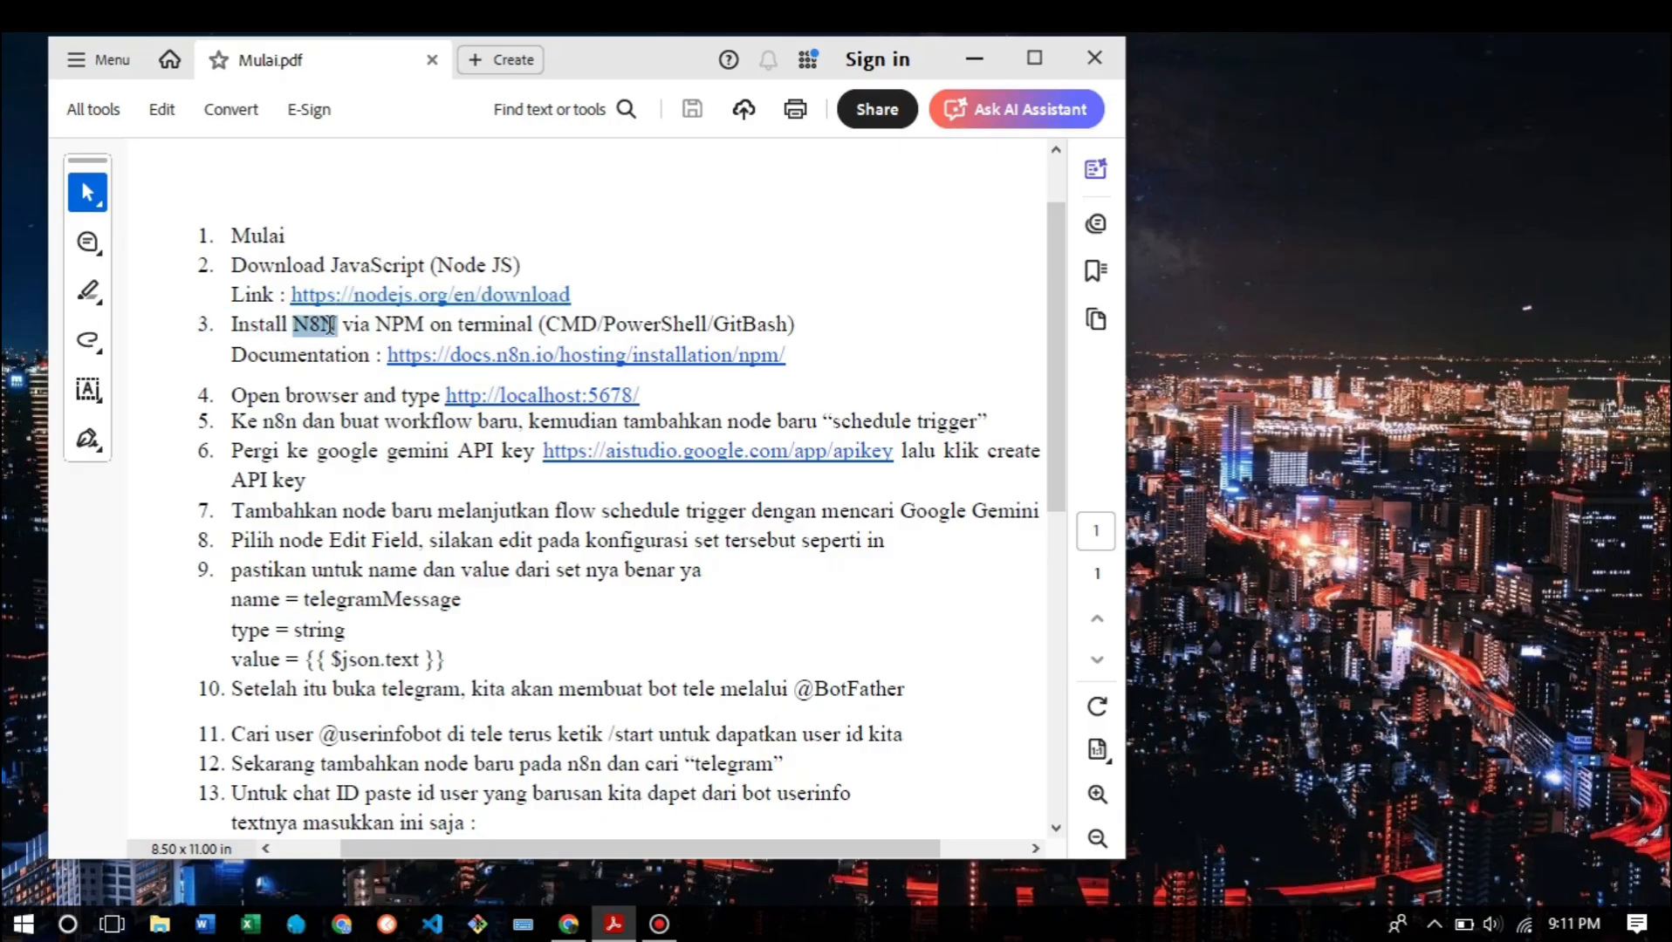
click(983, 118)
click(975, 59)
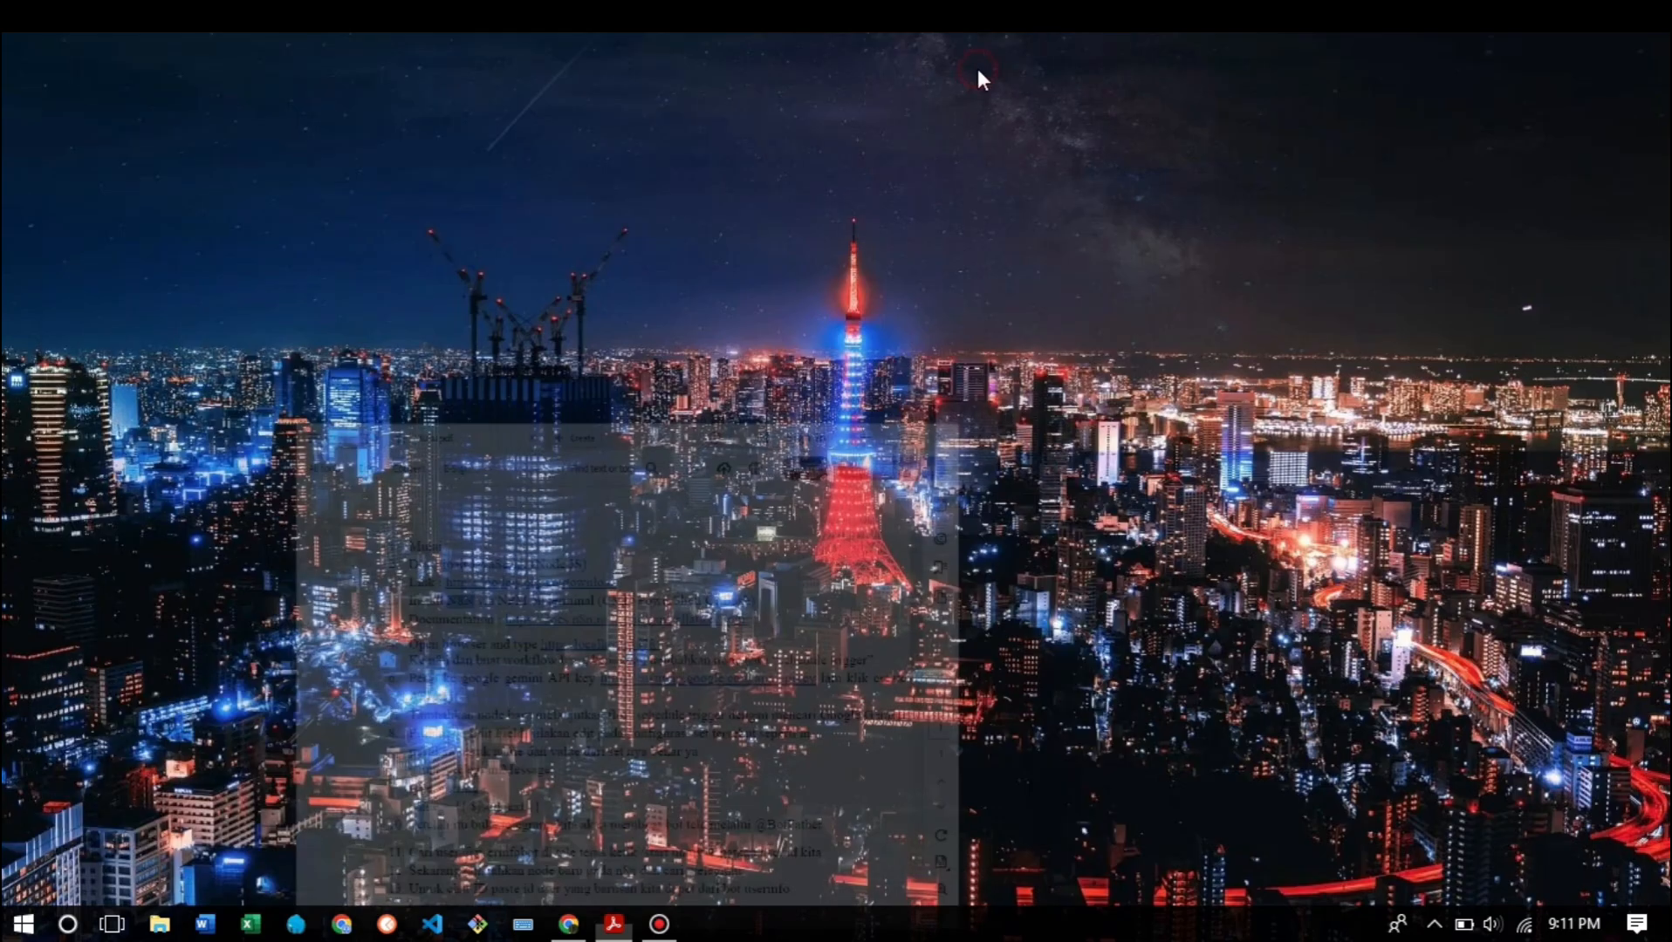
Open Git Bash on the desktop and check the installed Node.js and npm versions
right_click(638, 196)
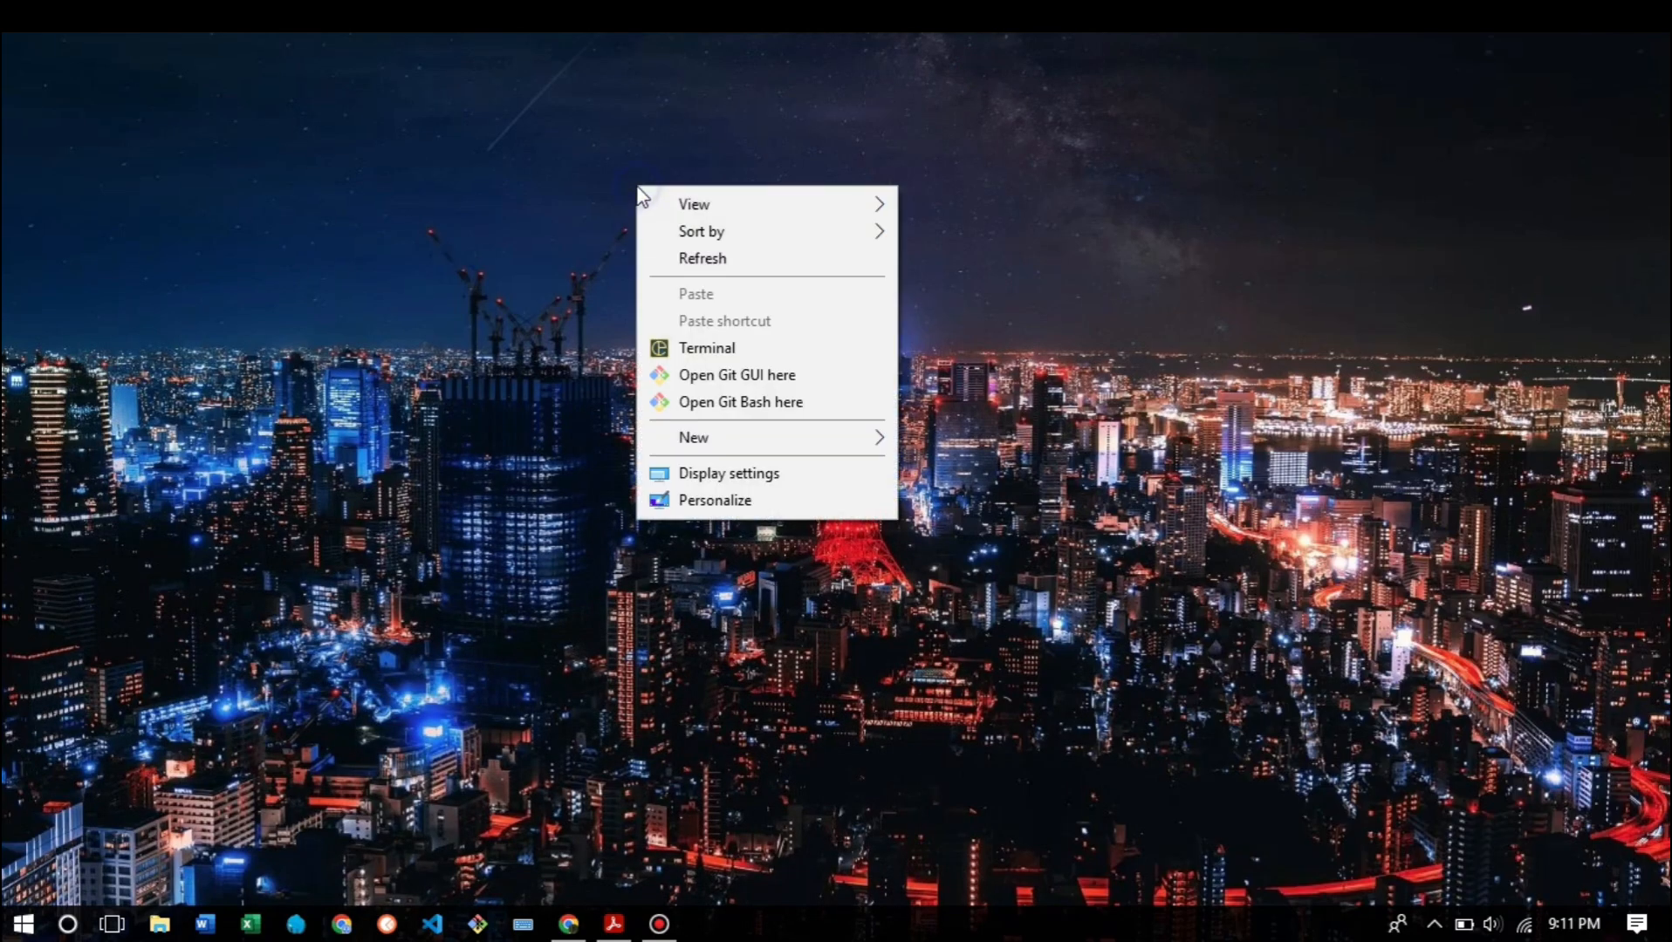
click(739, 399)
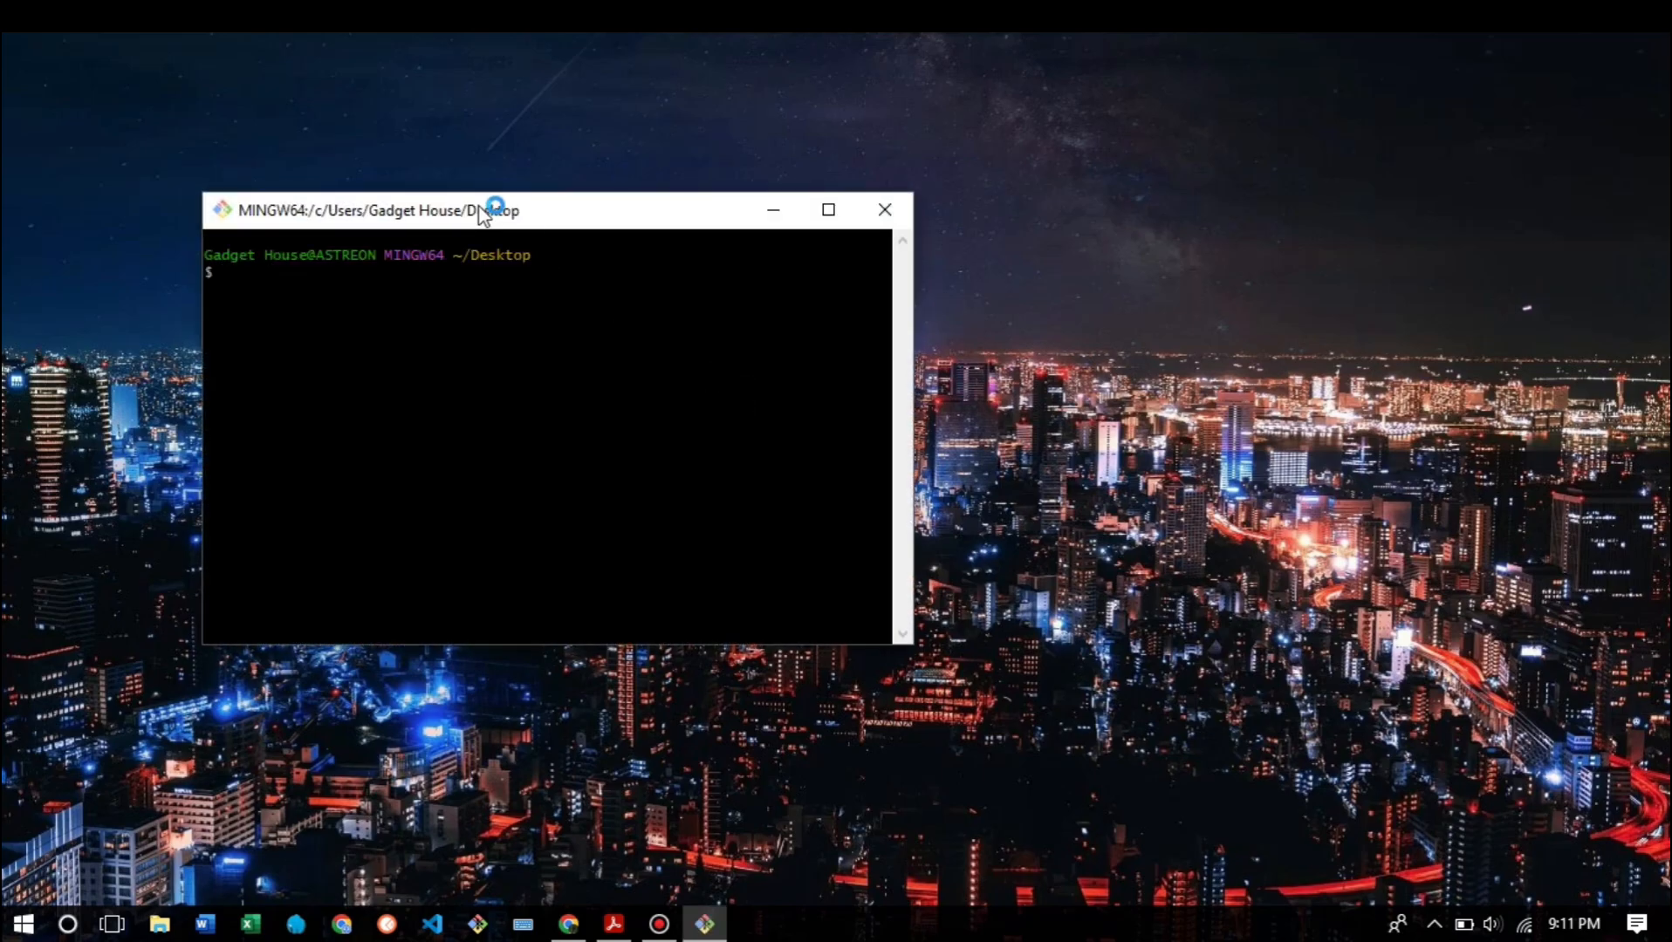
text(node --version)
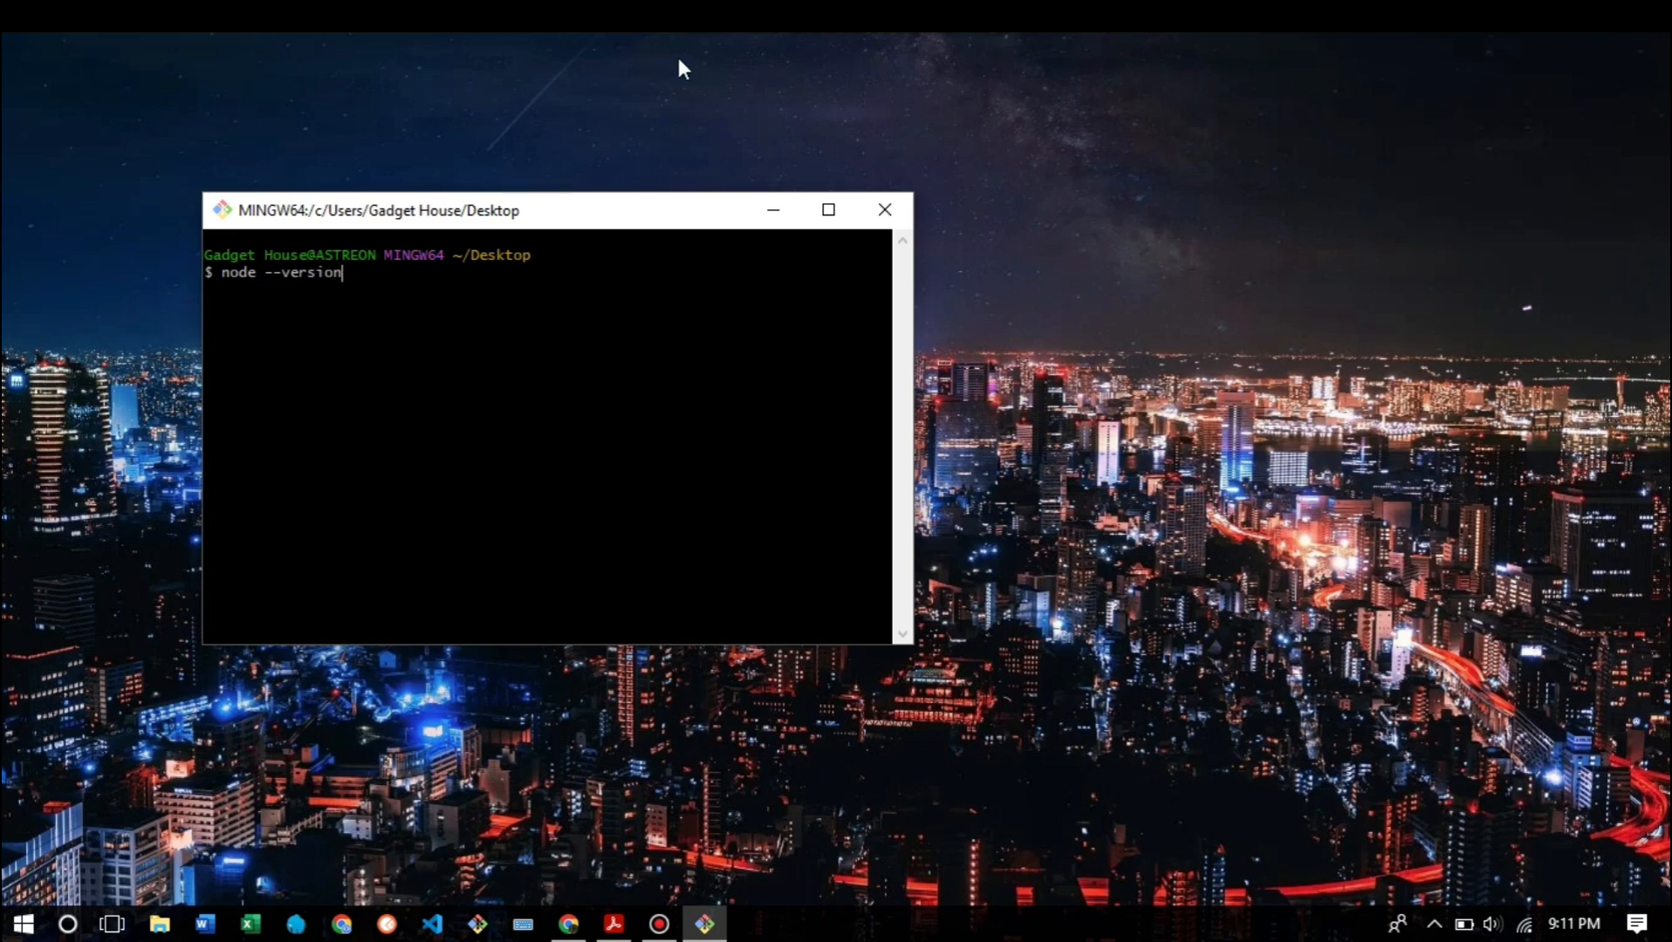
drag(563, 211, 628, 206)
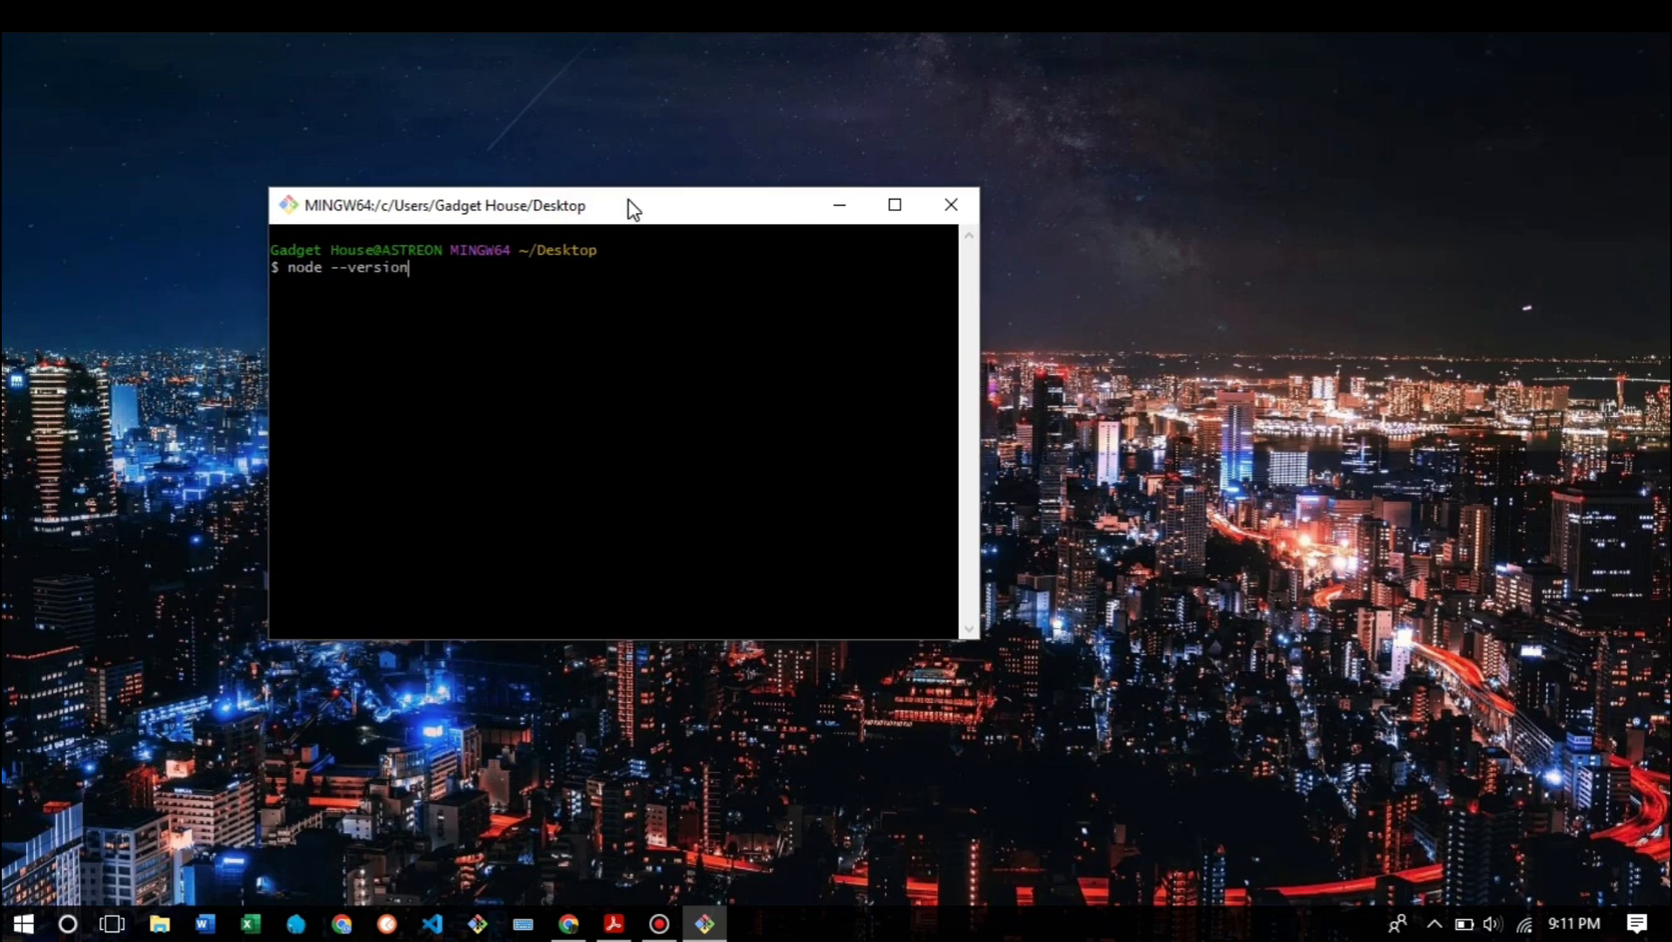
key(Return)
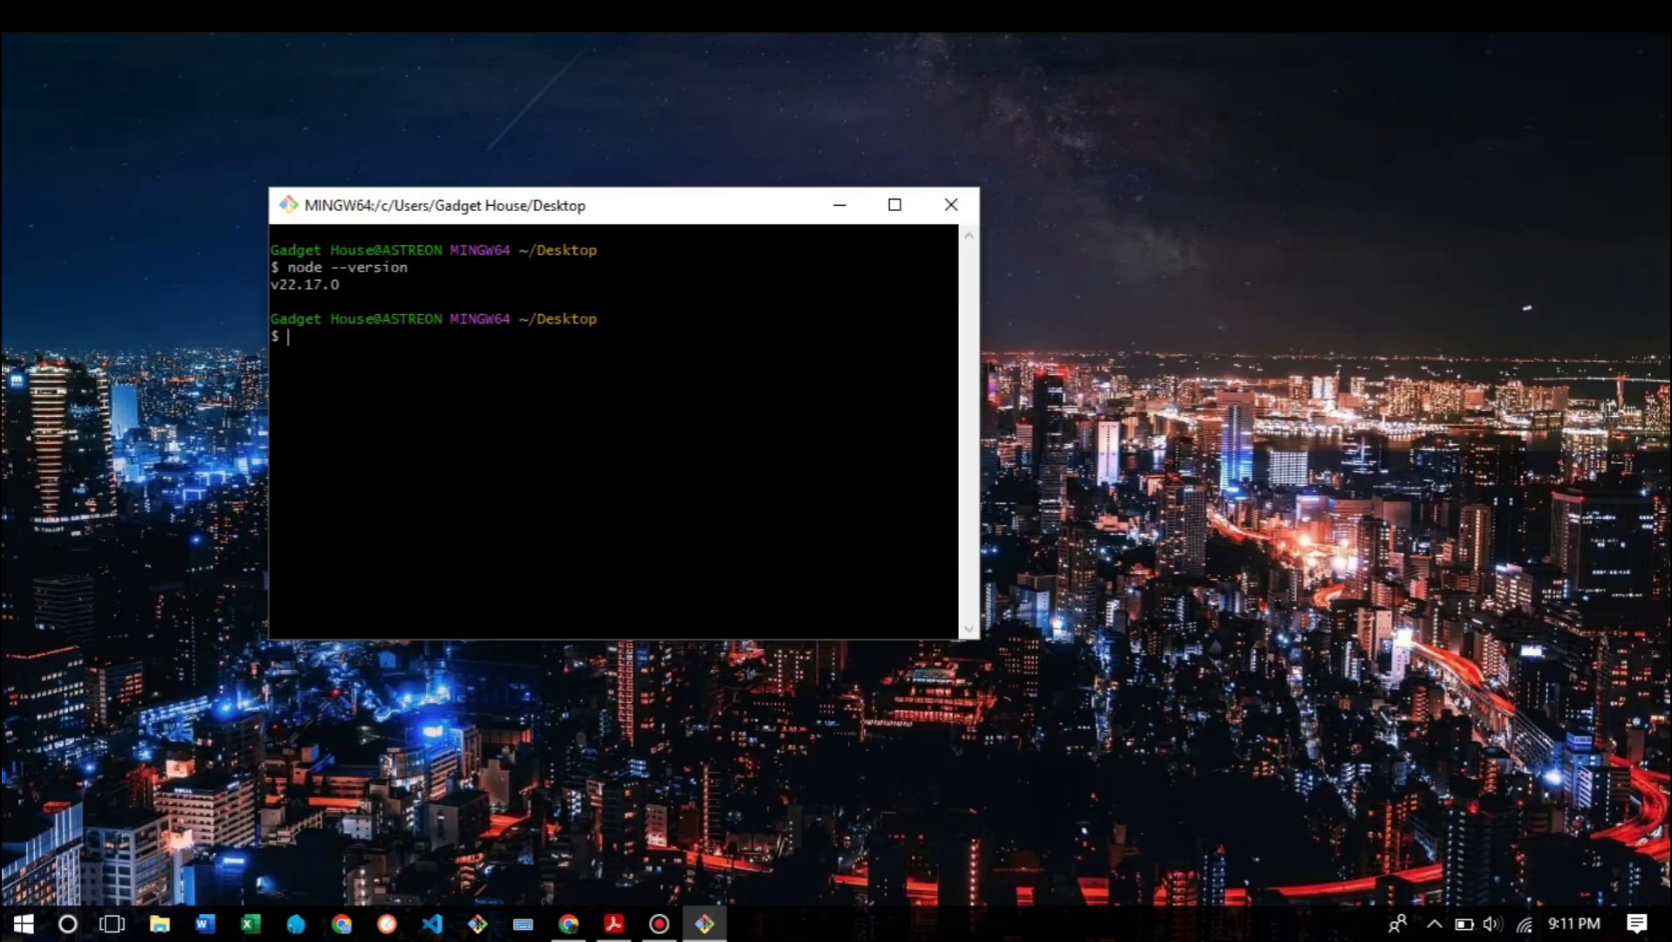
text(npm --version)
key(Return)
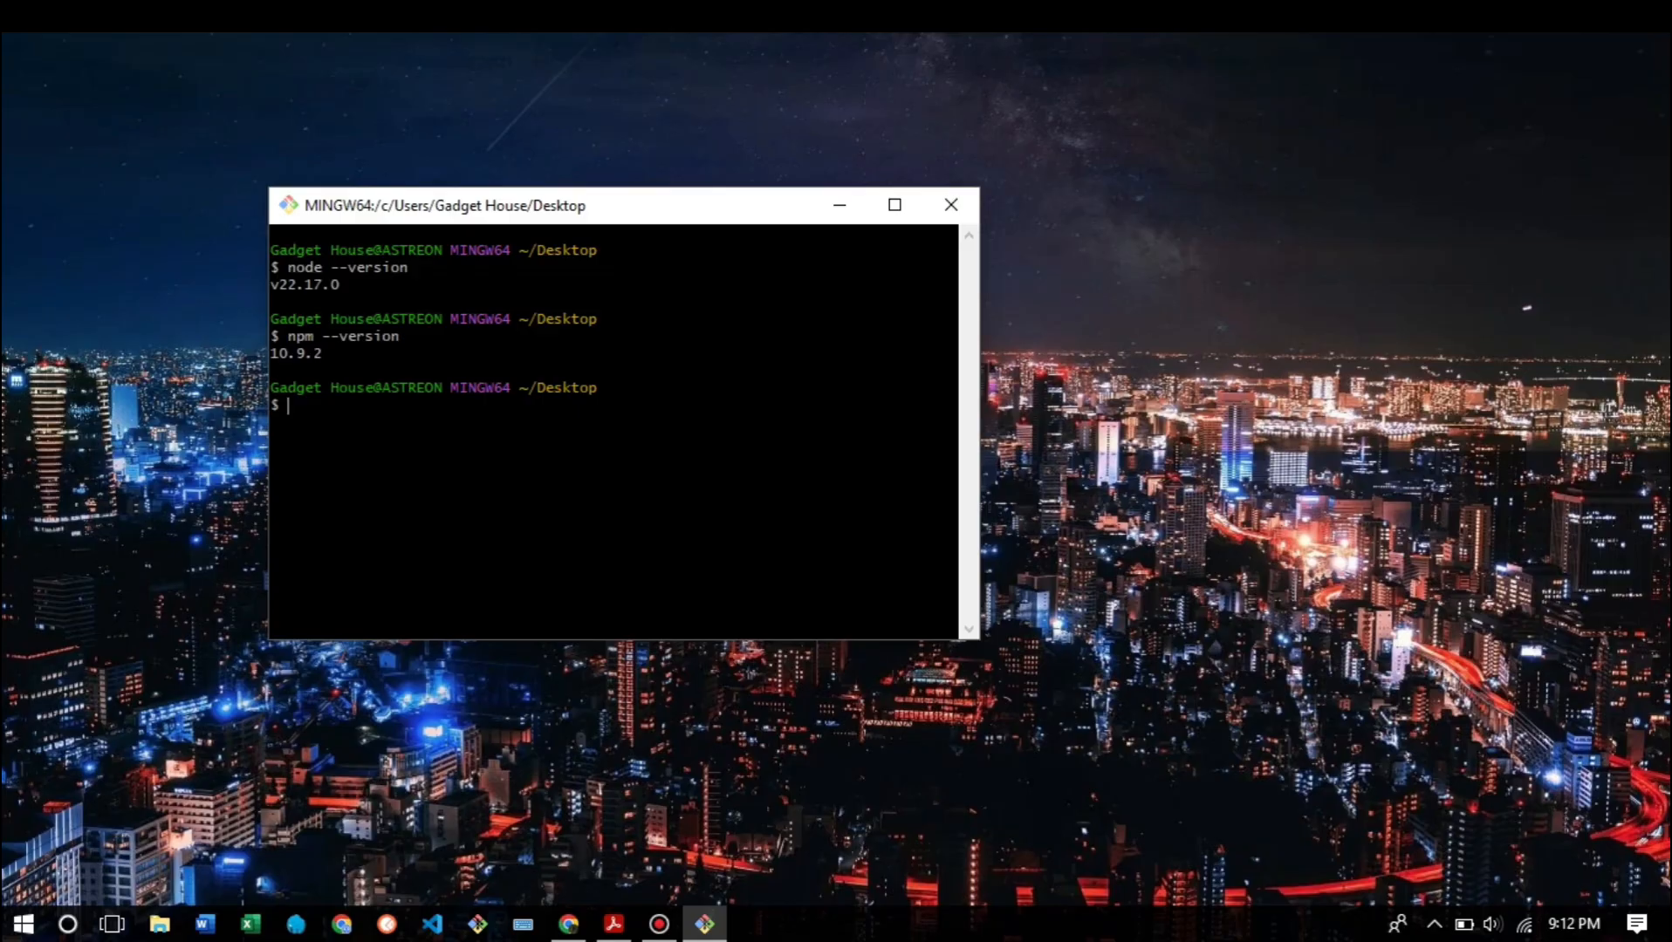
Enter the global install command npm install n8n -g and launch the server with n8n start
text(npm install)
text(n8n -g)
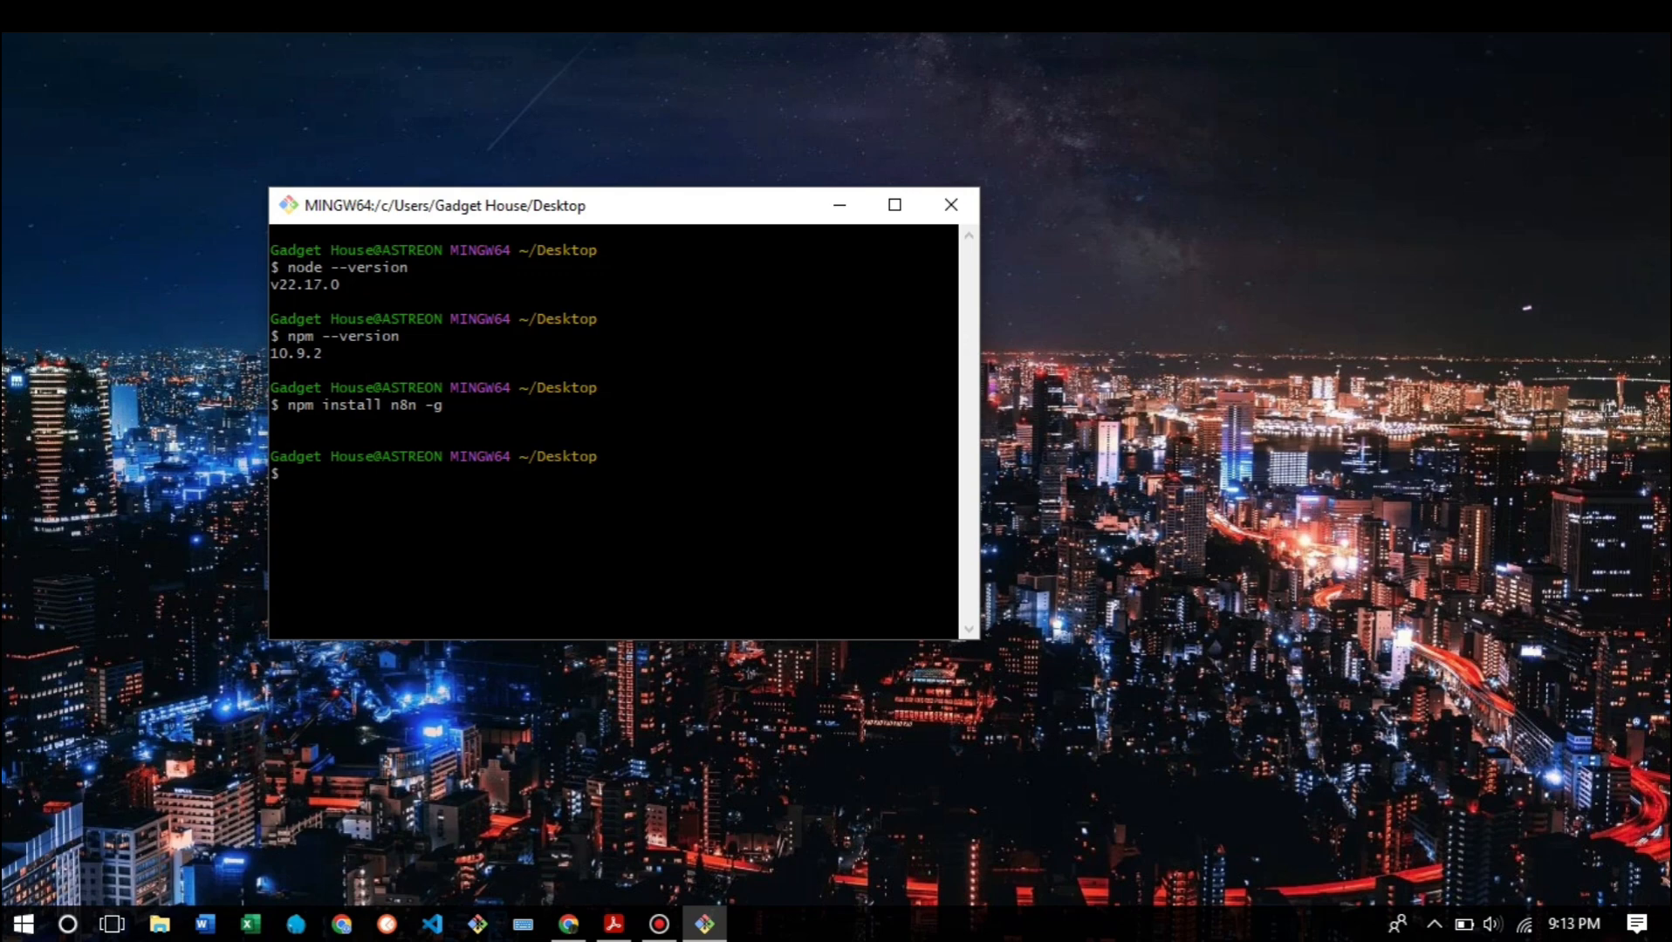
text(n8n start)
key(Return)
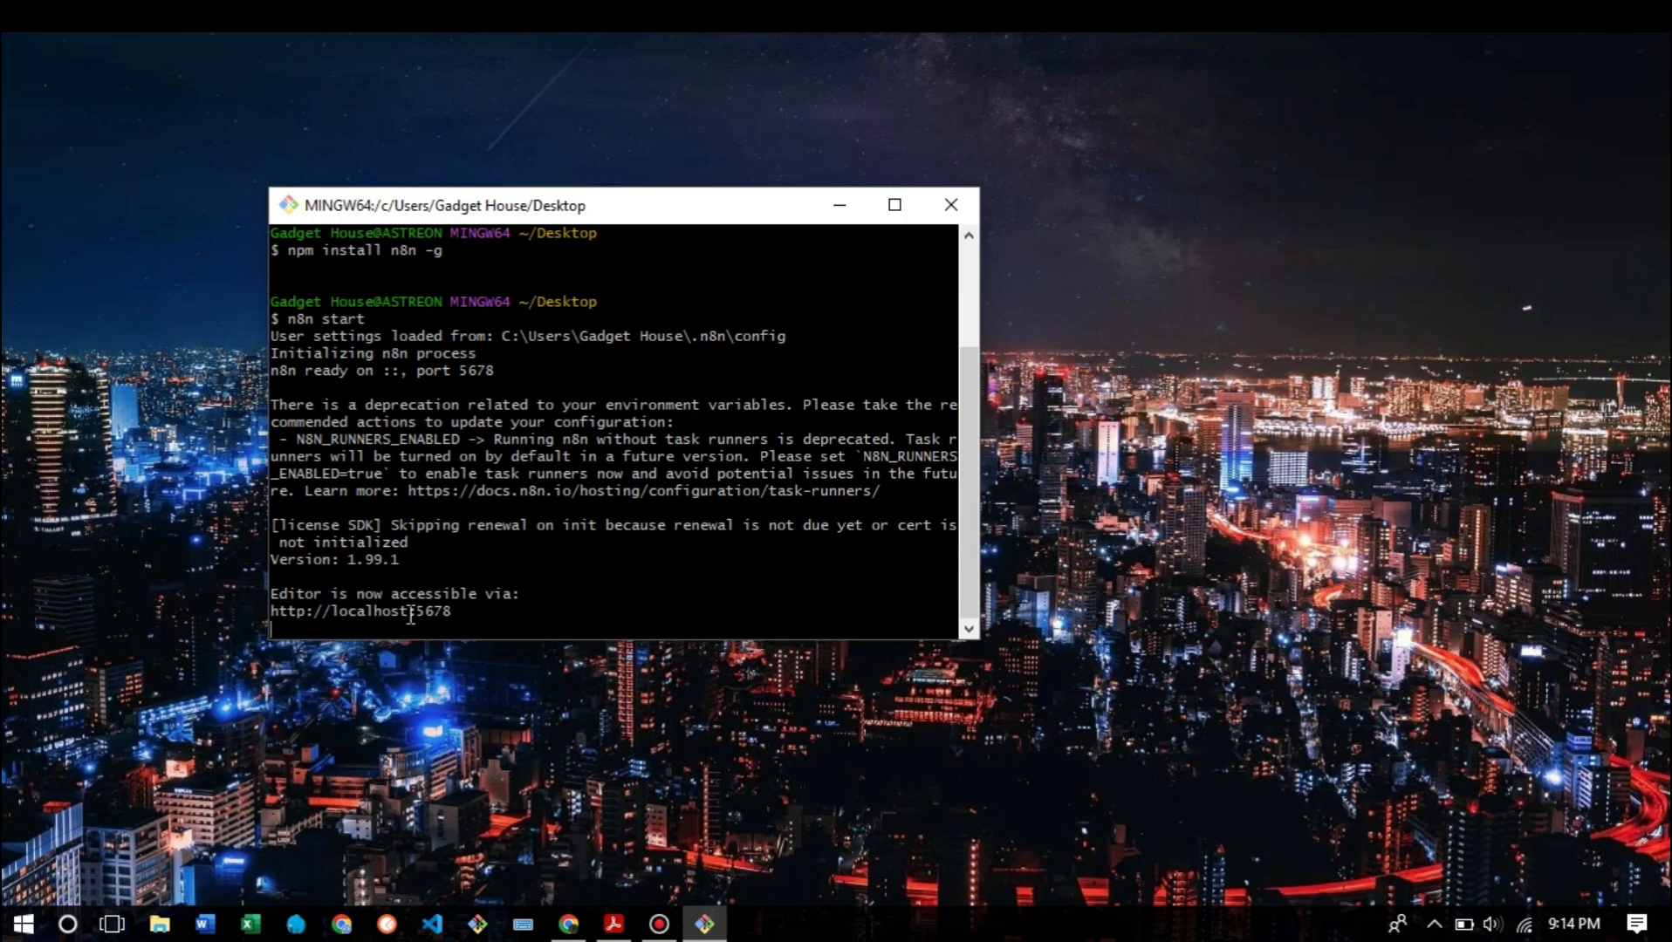
click(617, 924)
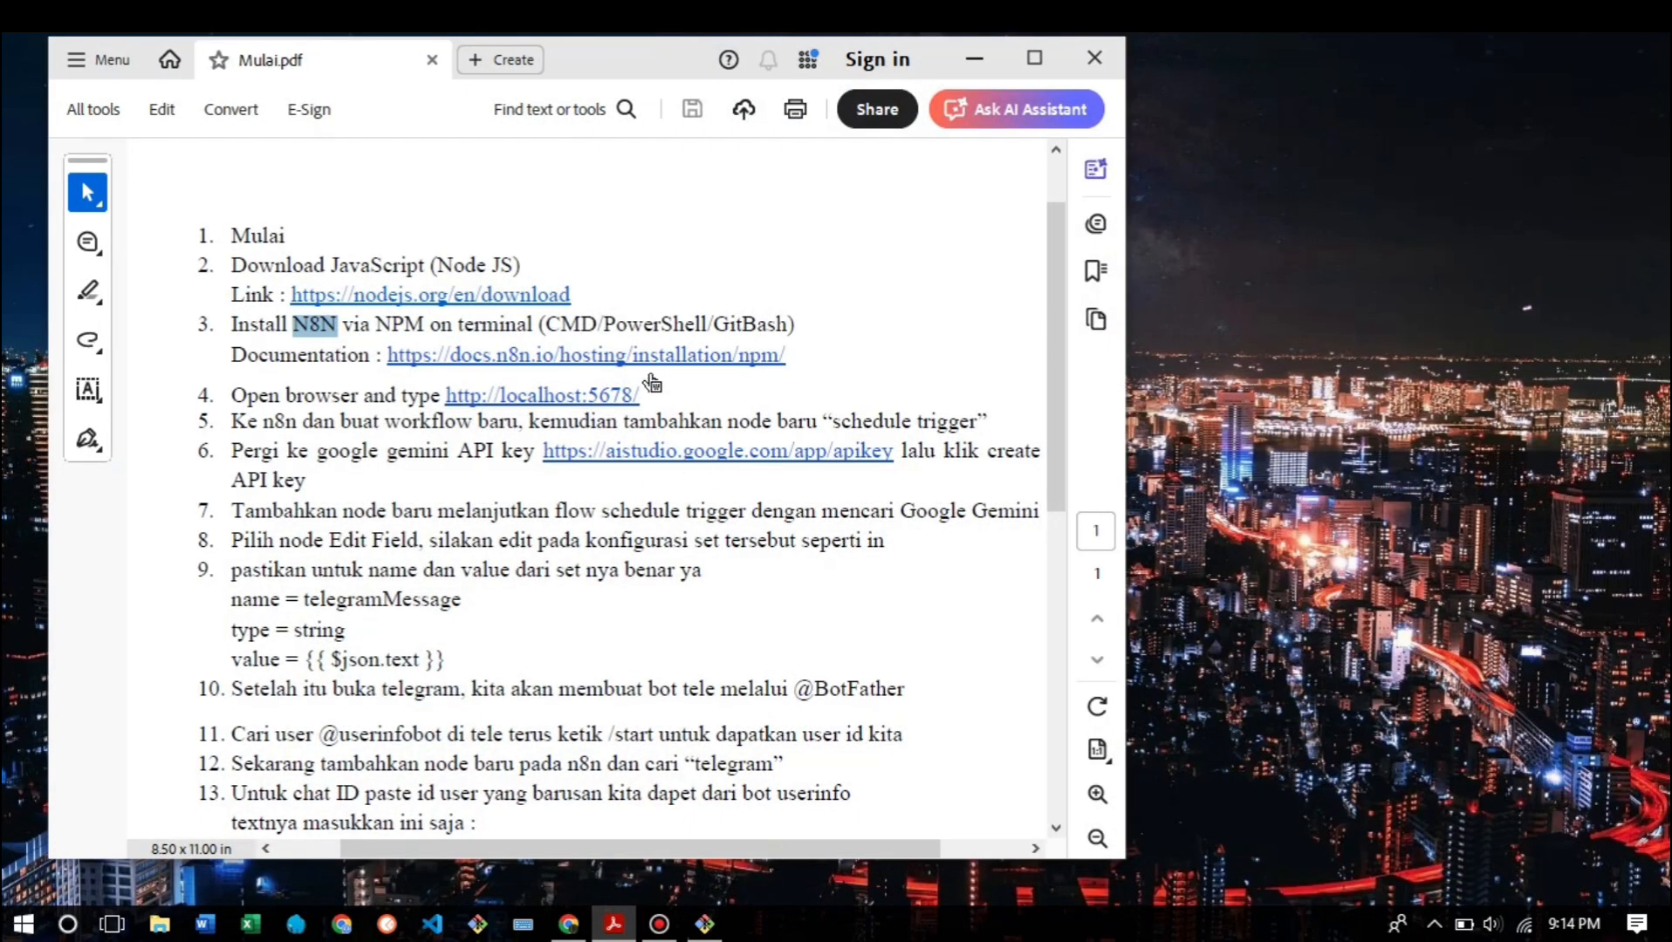
drag(650, 394, 444, 401)
key(ctrl+c)
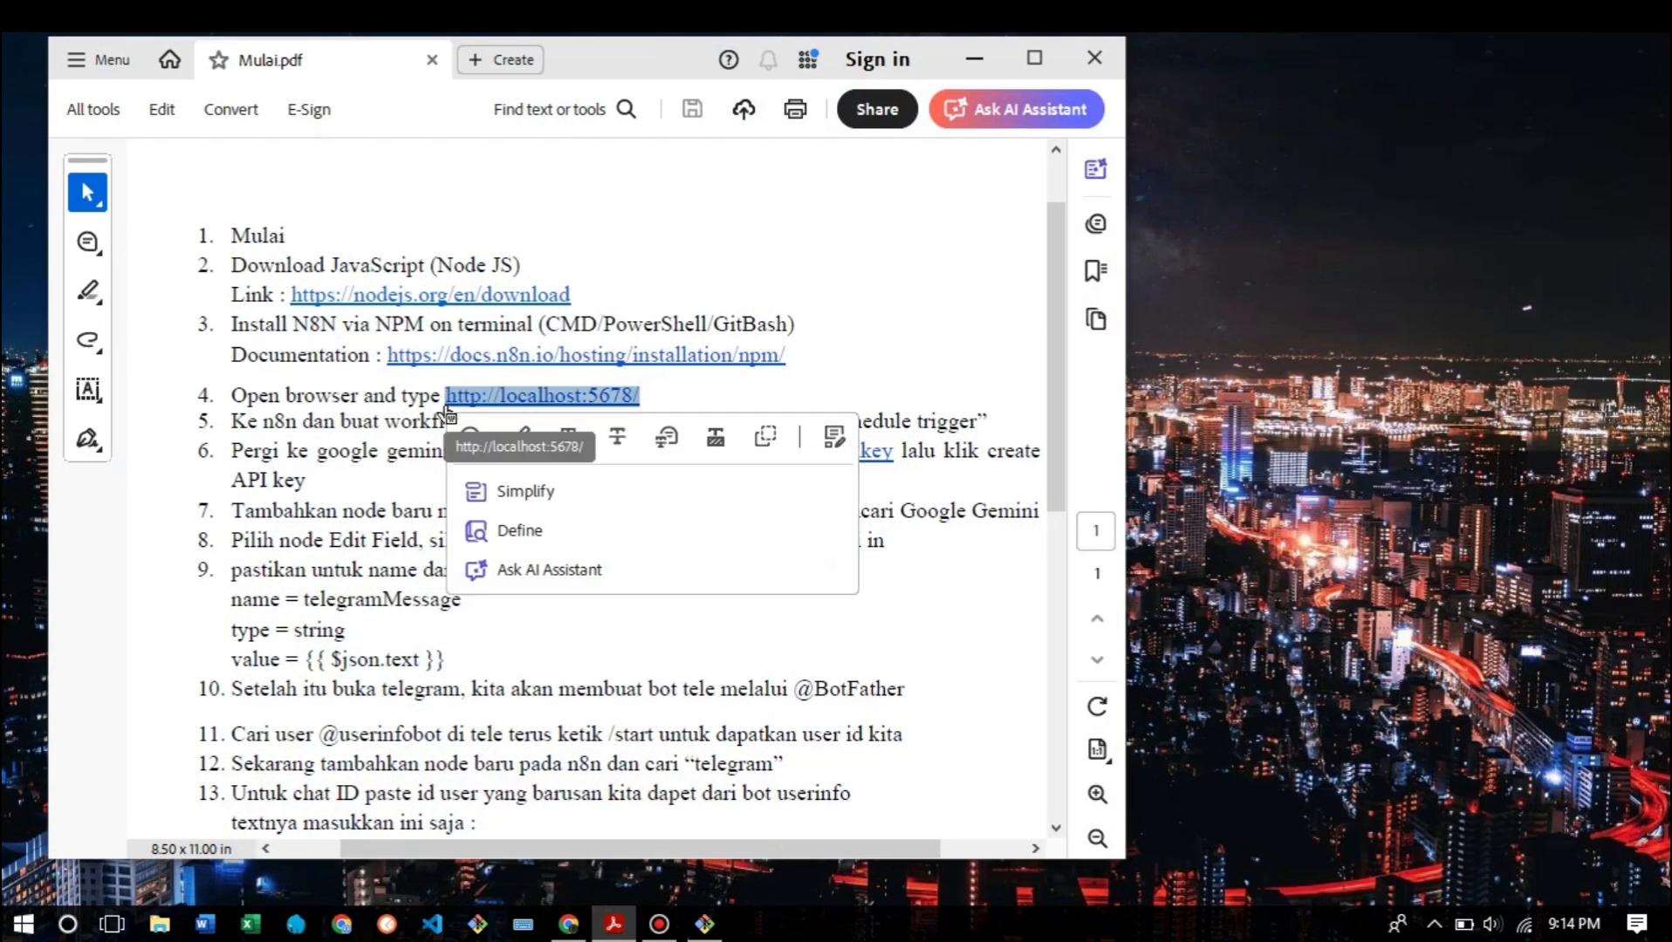
click(568, 924)
click(565, 58)
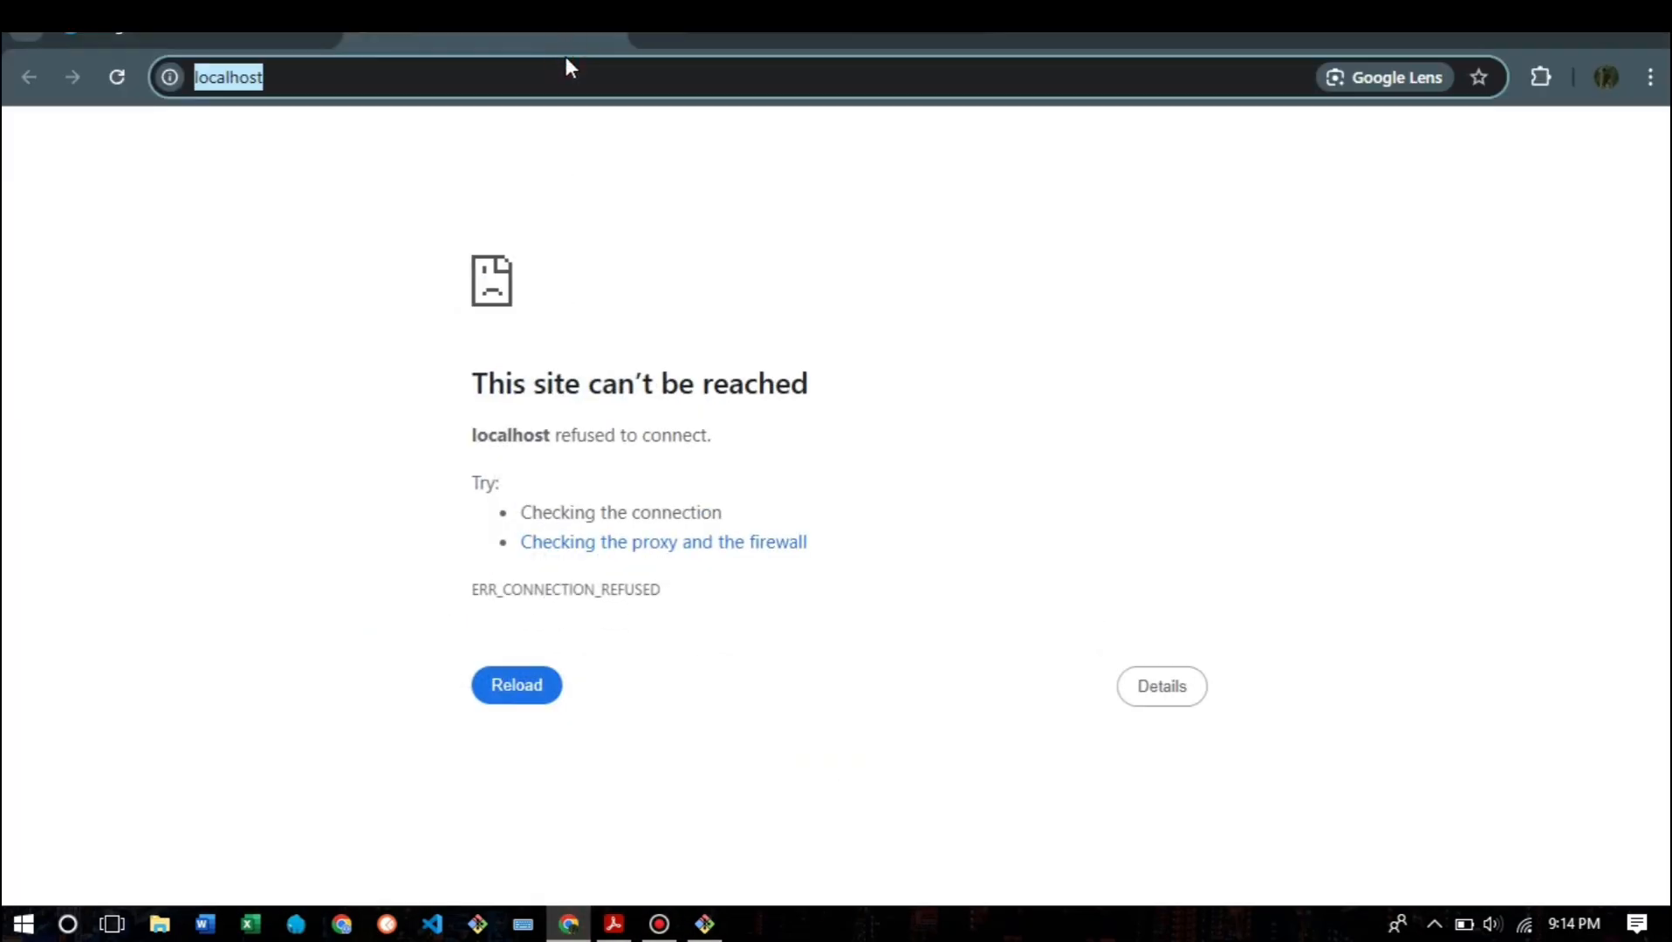
key(ctrl+v)
key(Return)
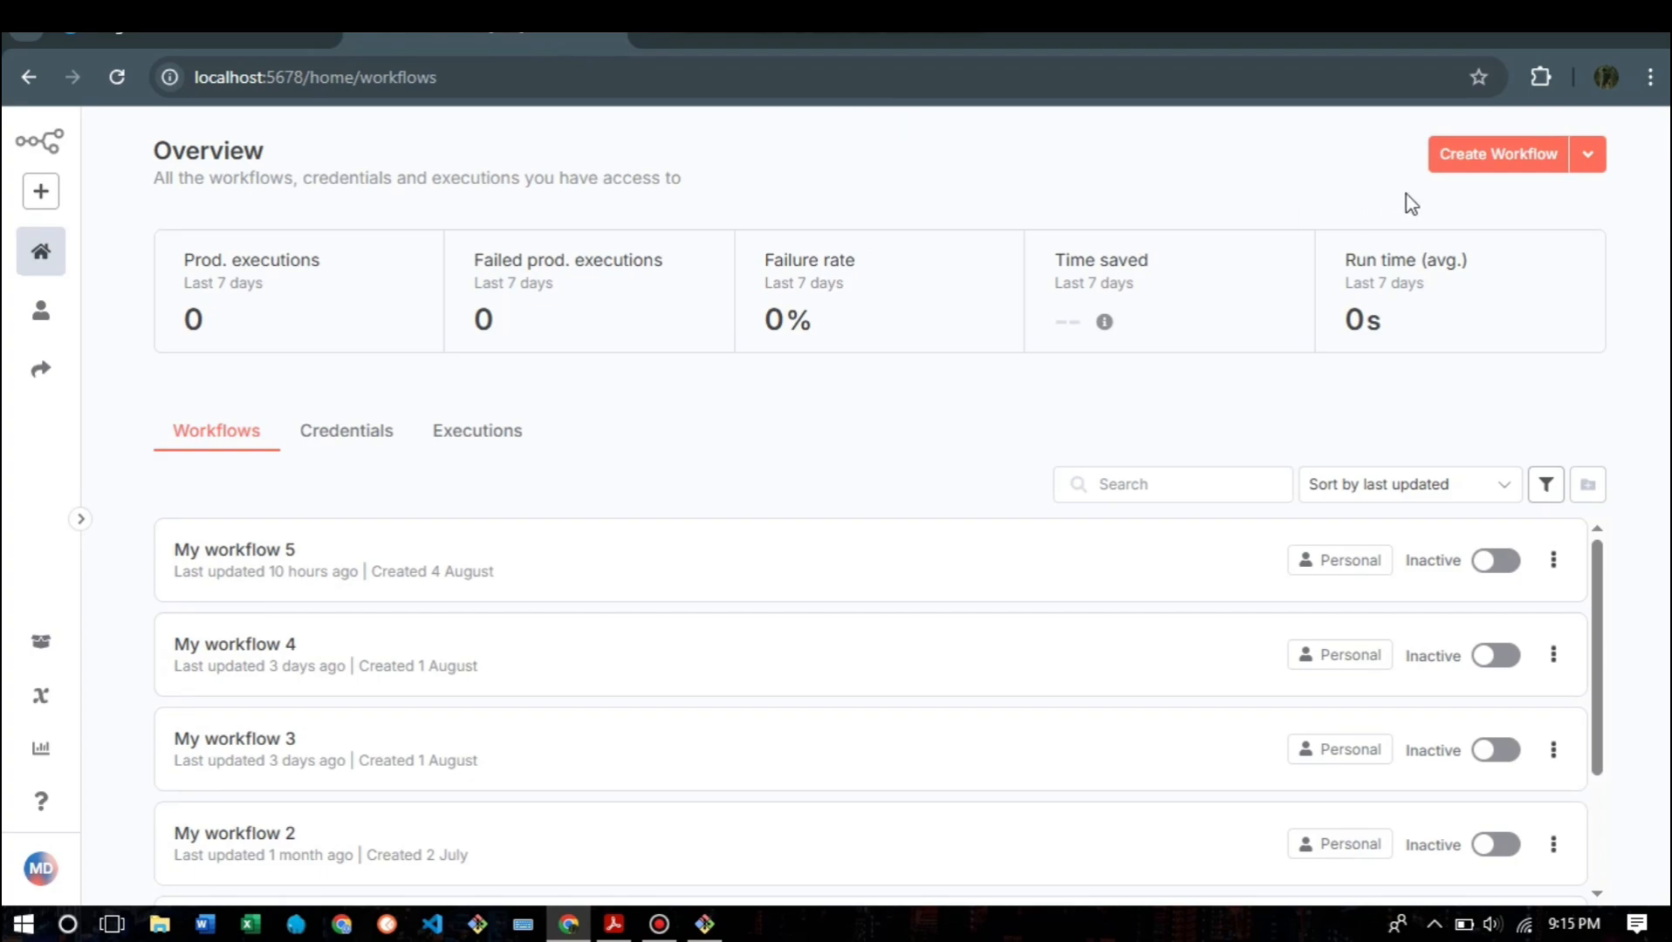
Create a new workflow and add a Schedule Trigger as its first node
click(1542, 162)
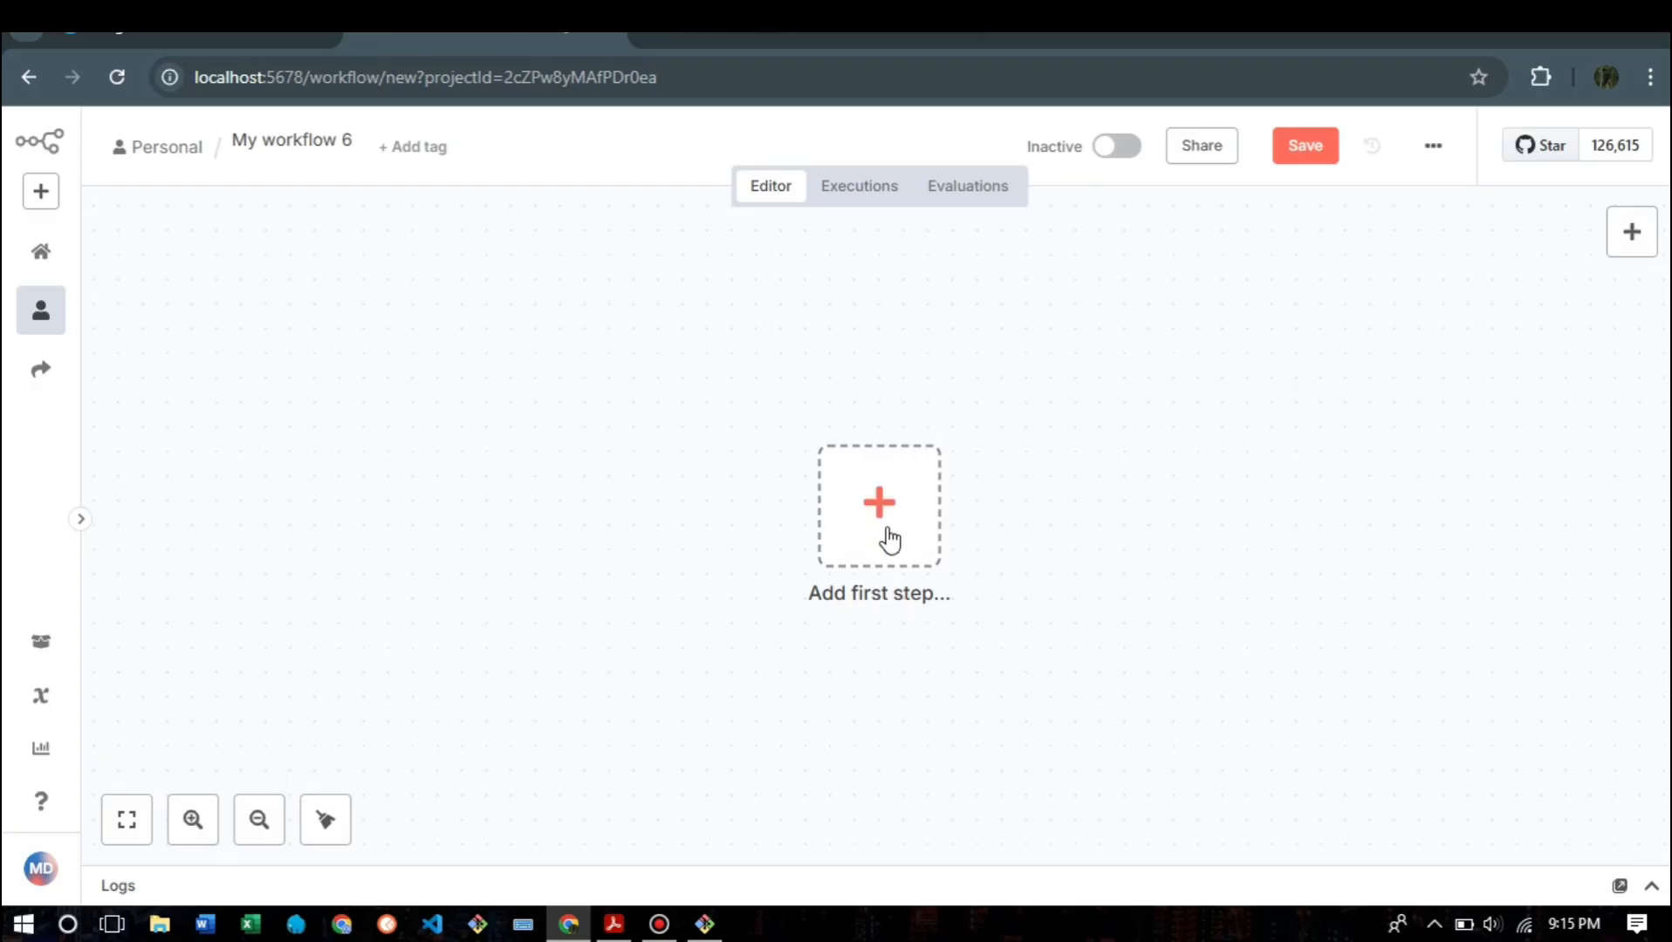
right_click(967, 381)
click(943, 331)
click(876, 529)
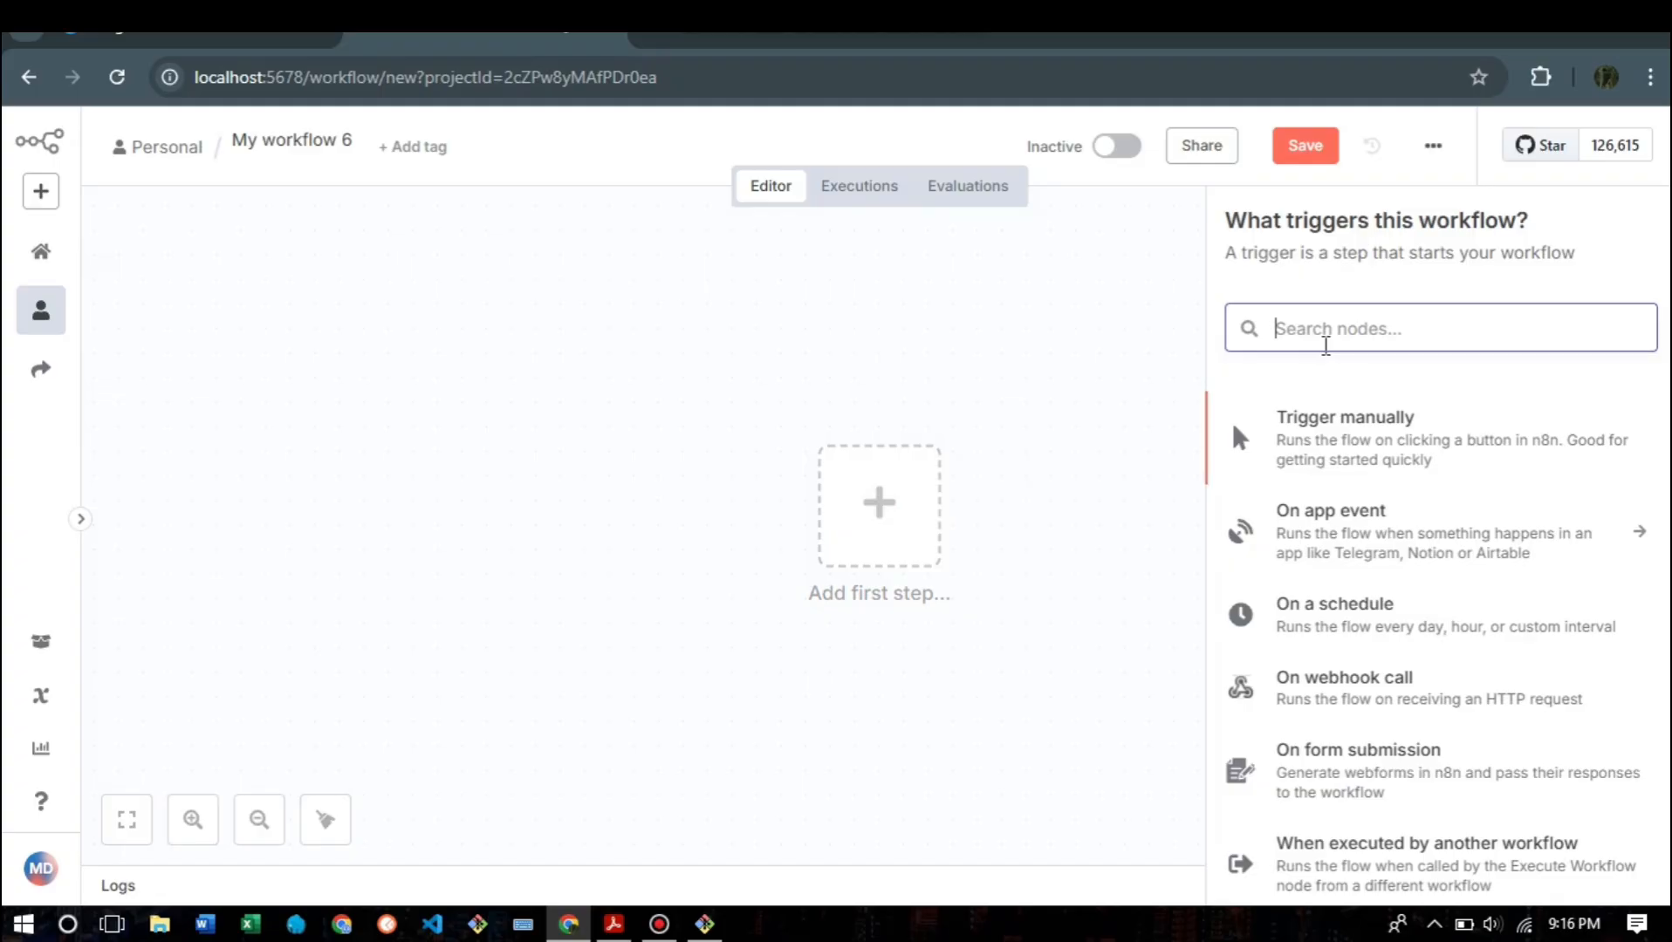
text(s)
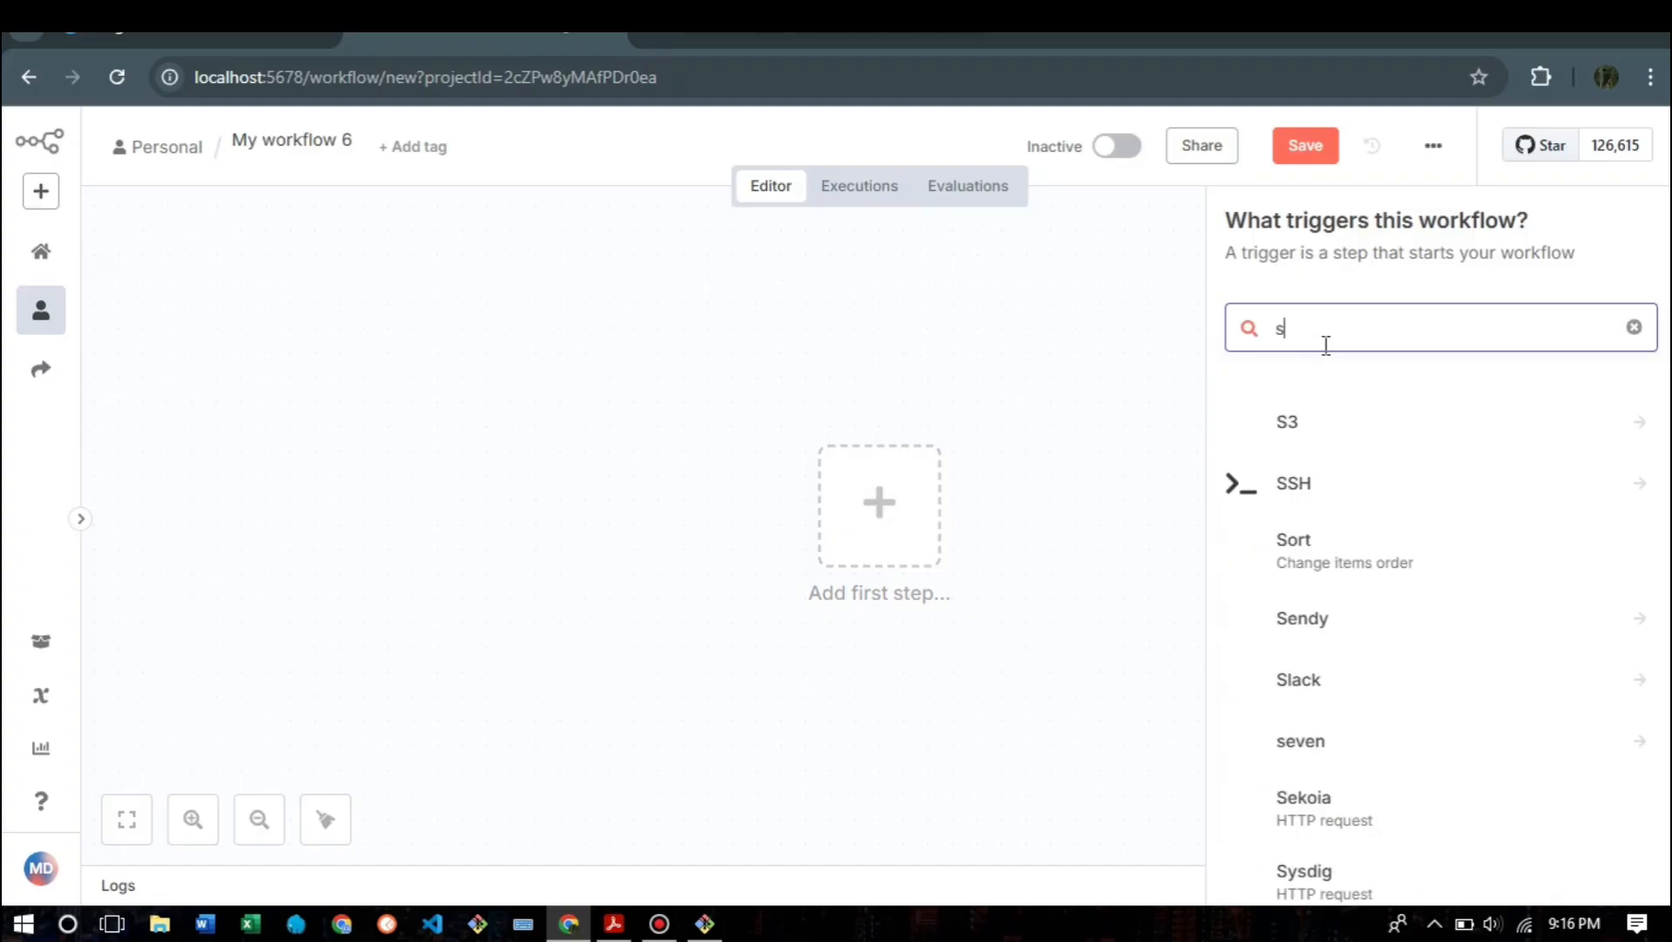
text(ch)
click(1356, 424)
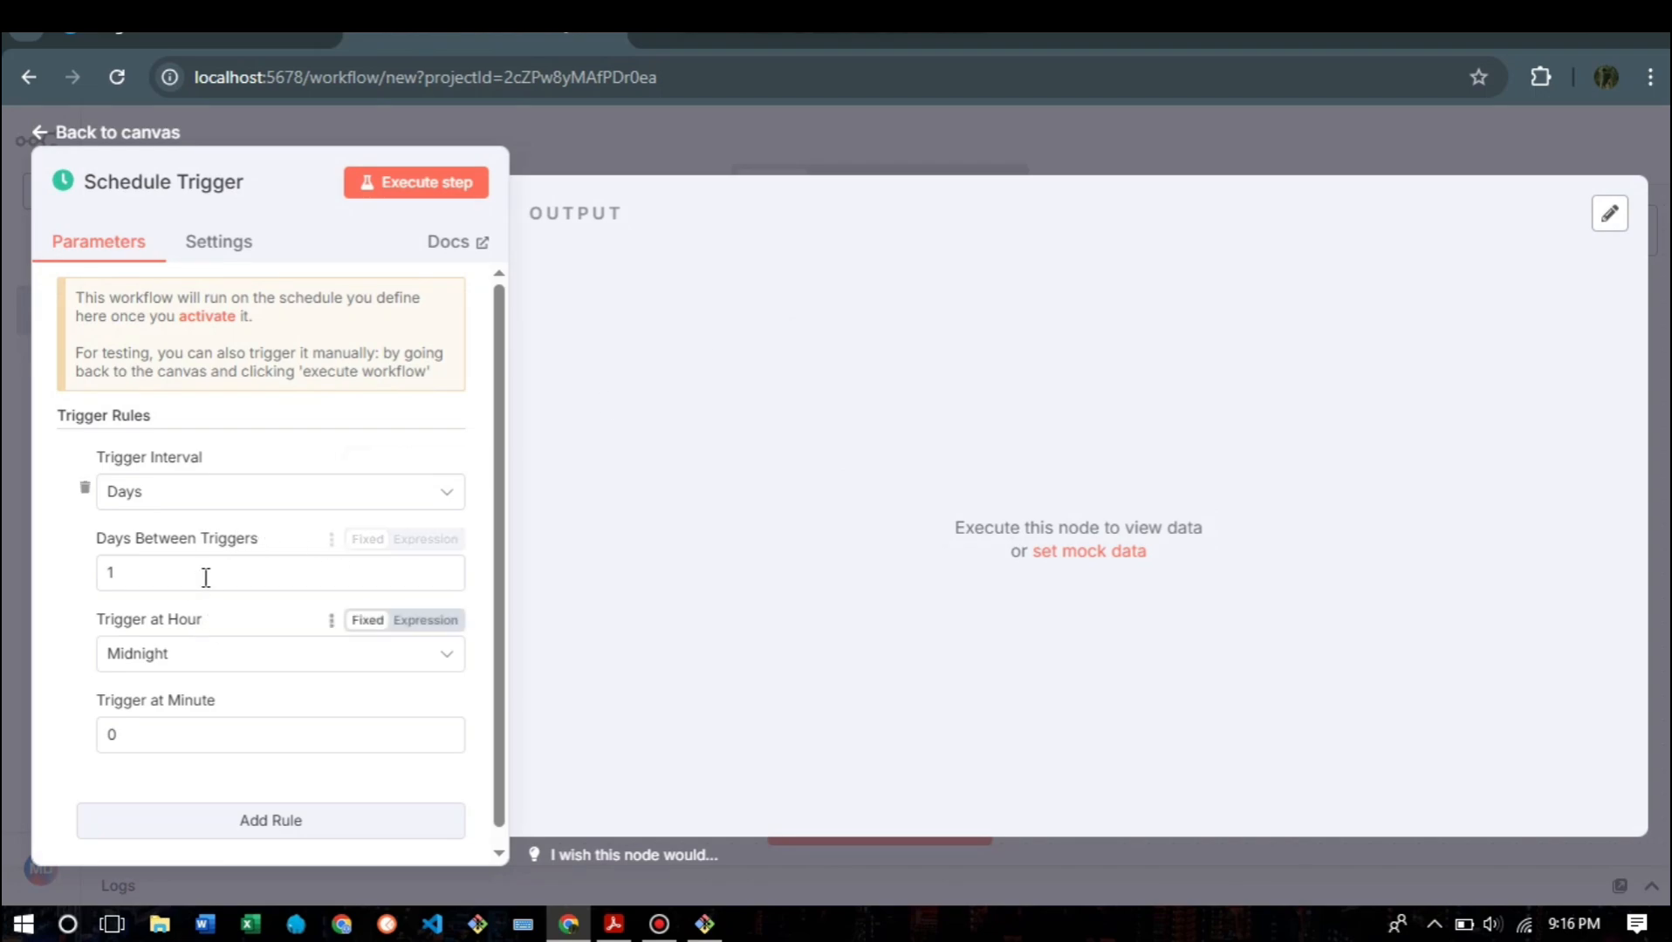
Set the Schedule Trigger's hour to 6am and execute the step as a test
click(241, 656)
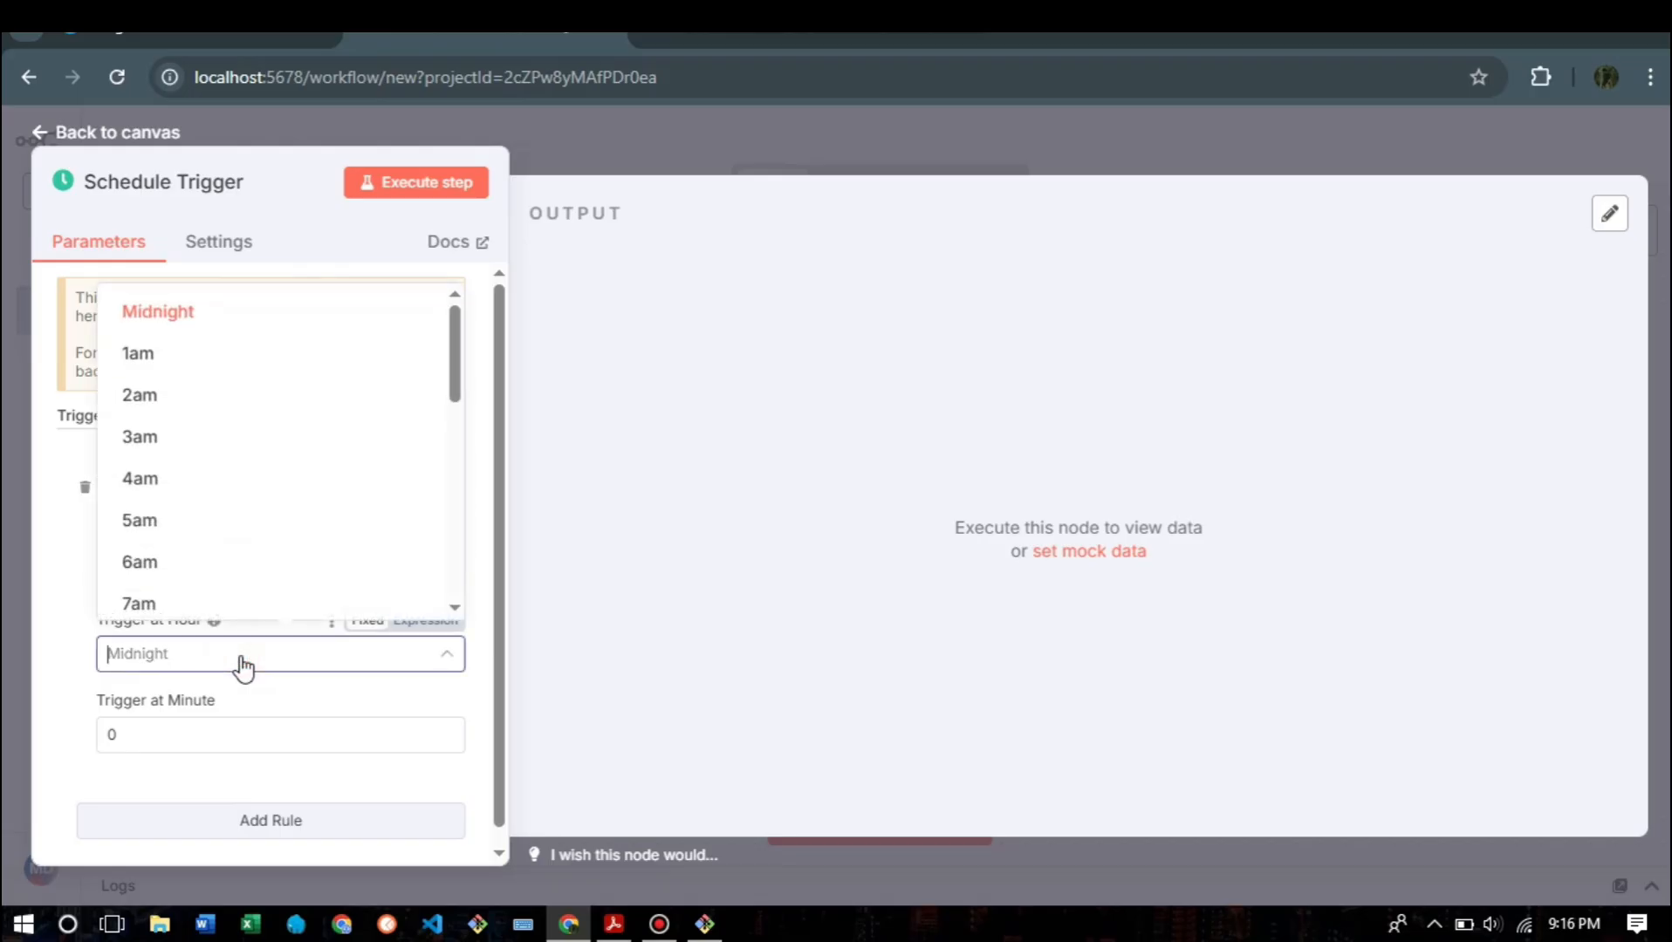
click(198, 567)
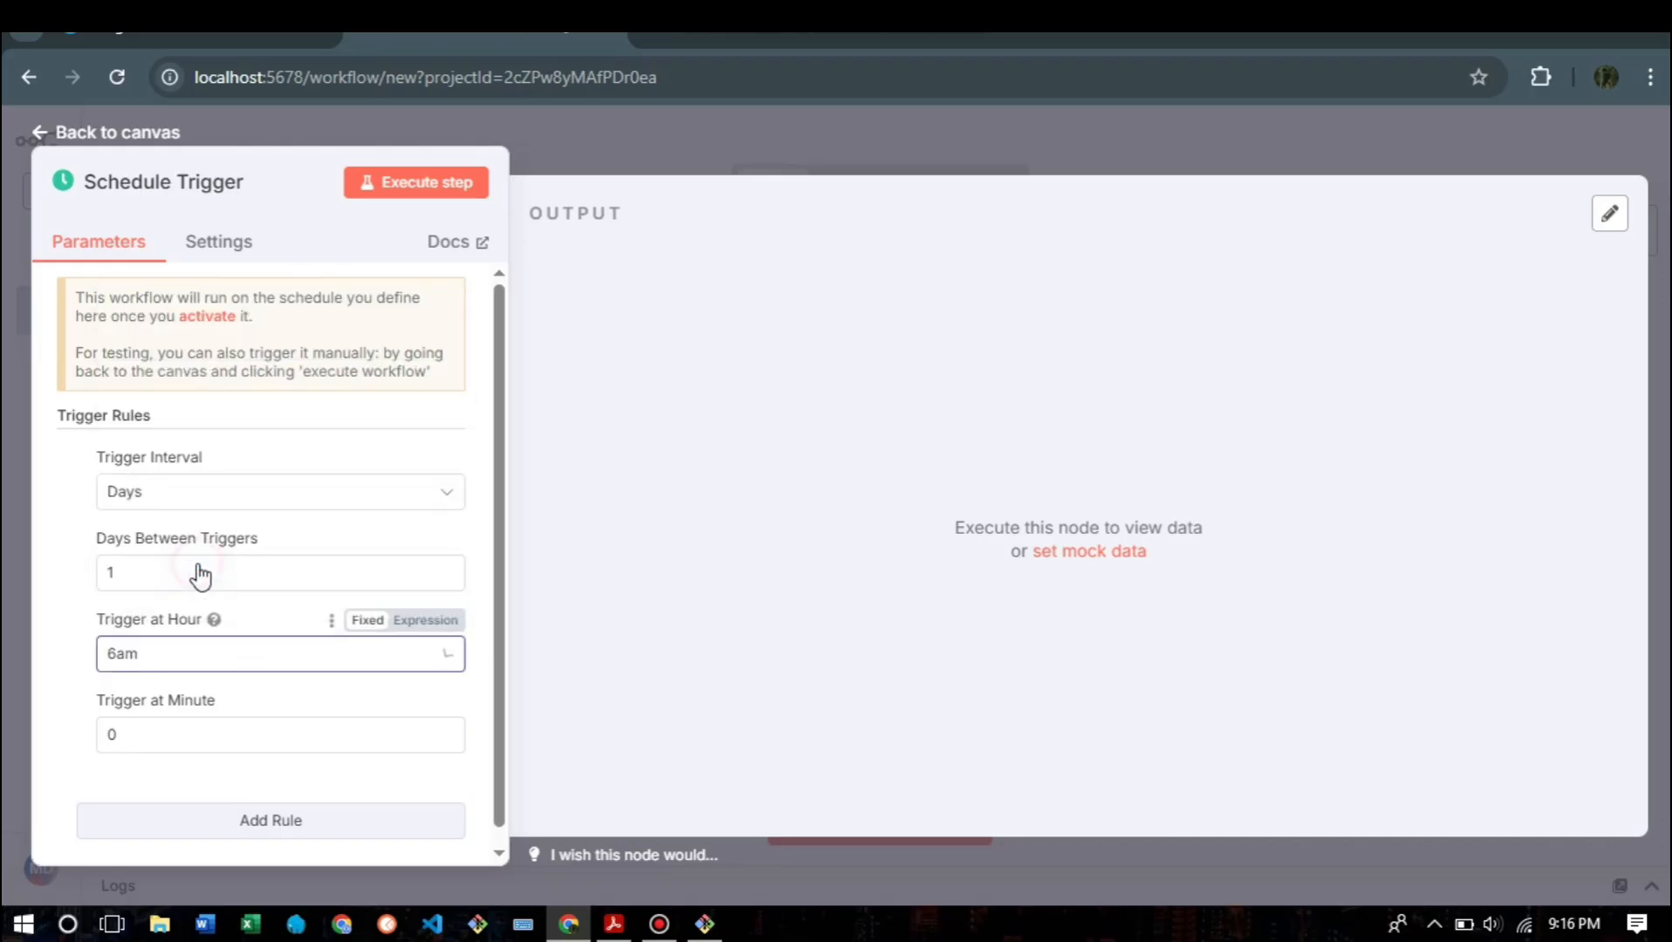
click(426, 185)
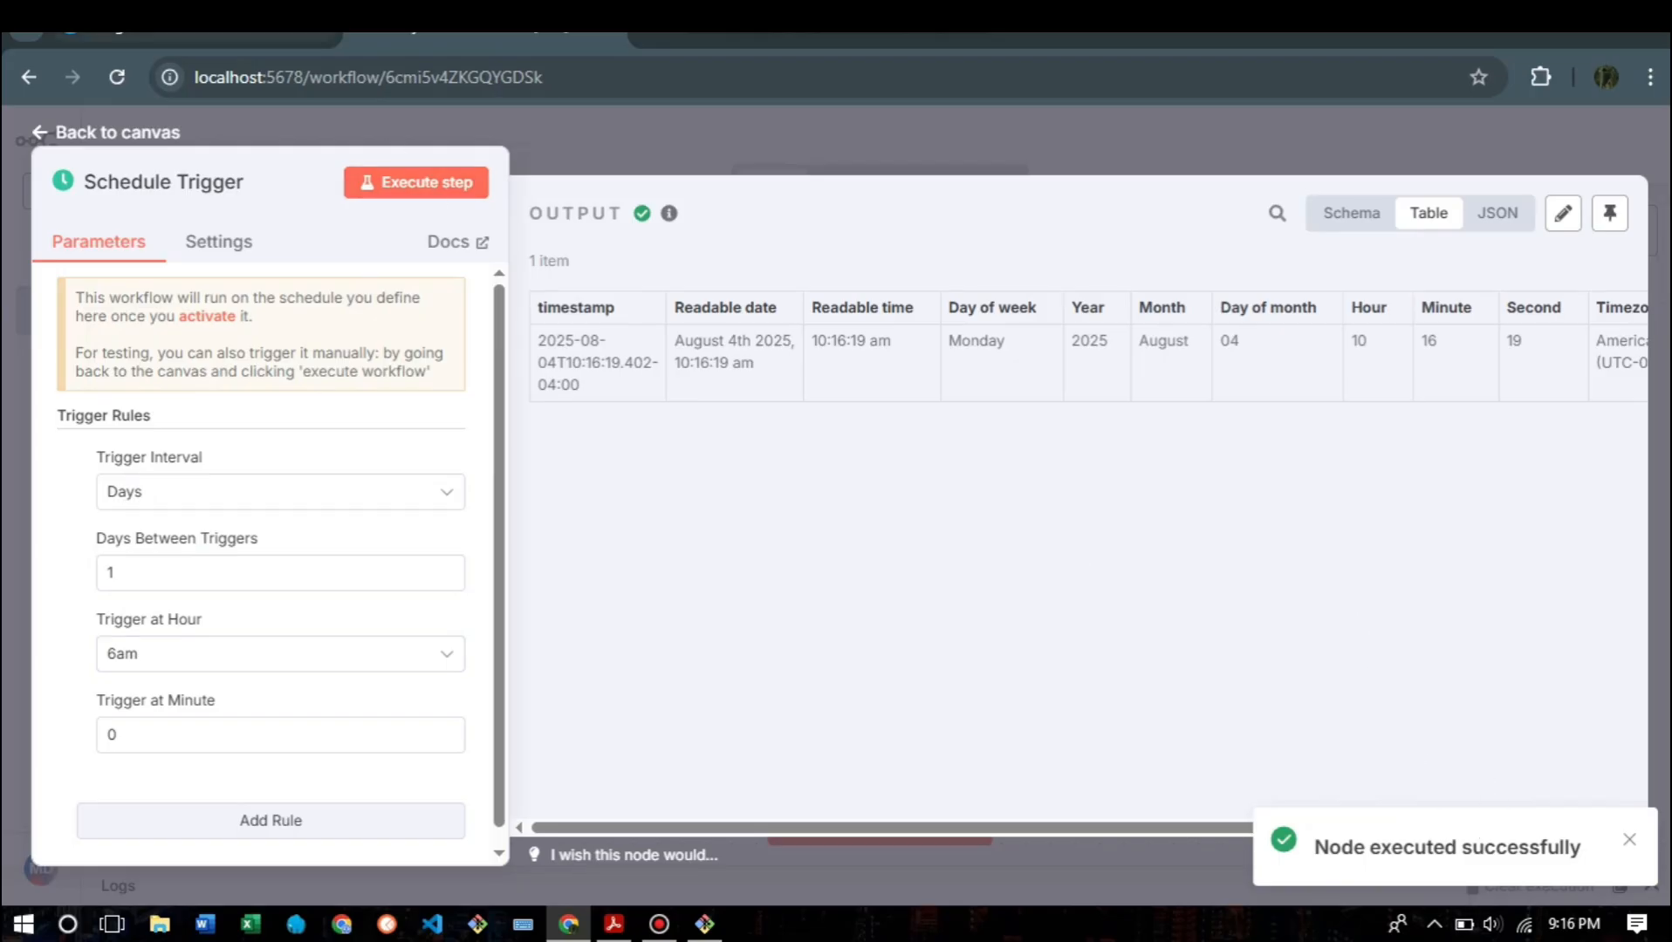
Return to the canvas and move the Schedule Trigger node to the upper-left area of the workflow
click(107, 131)
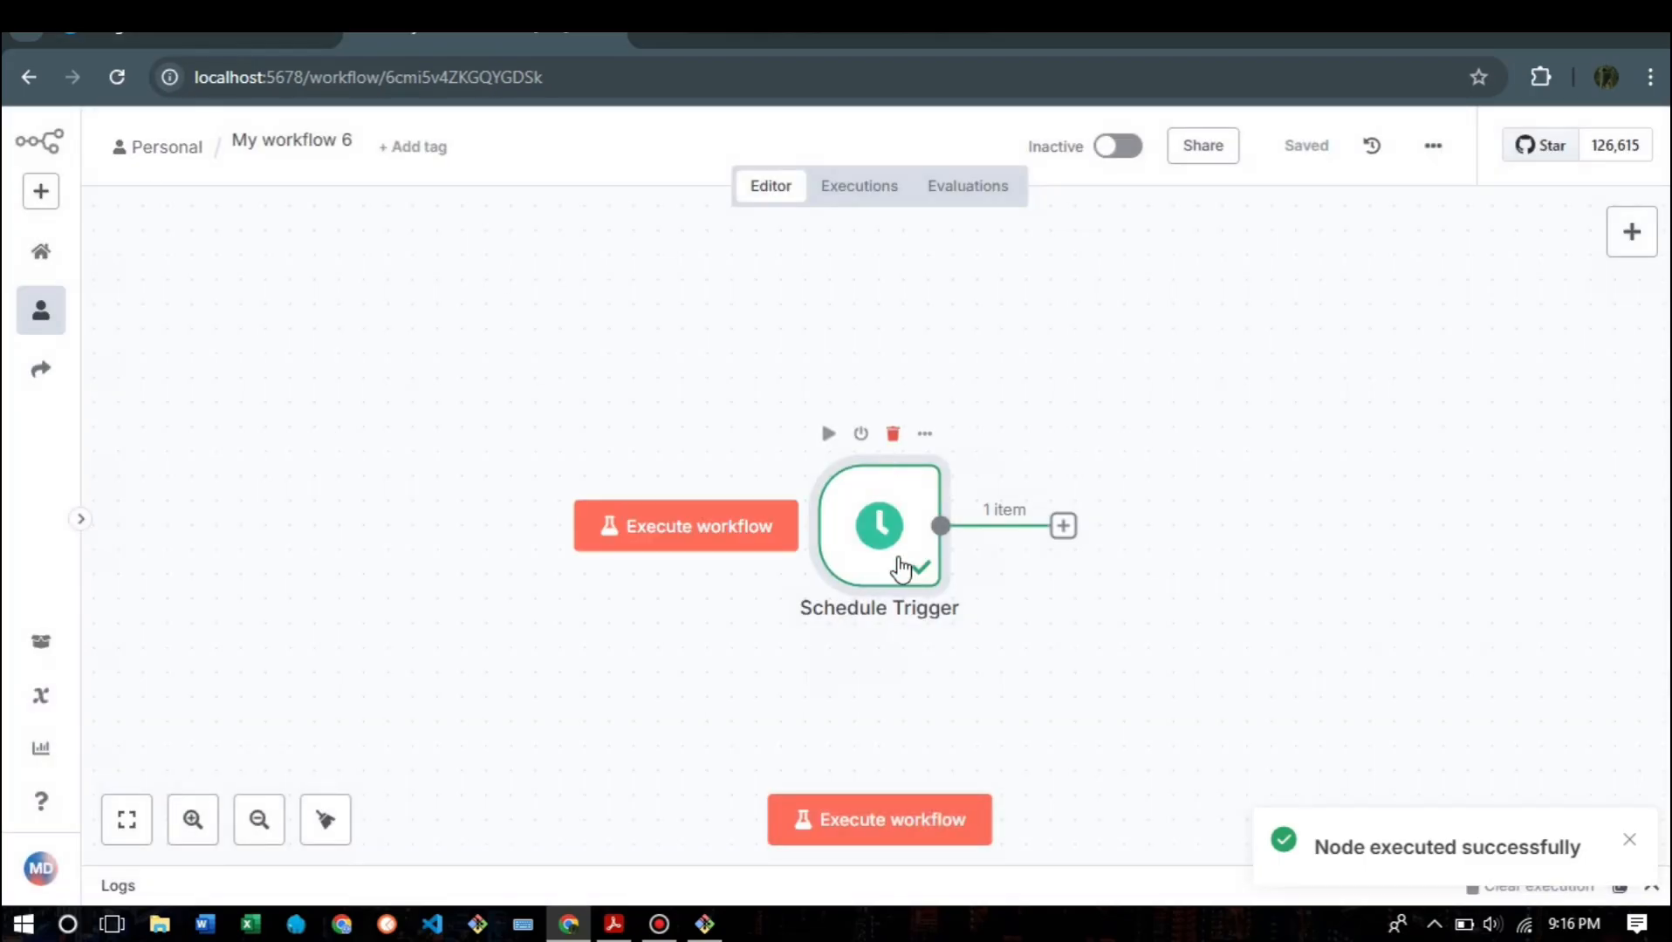
drag(899, 559, 430, 420)
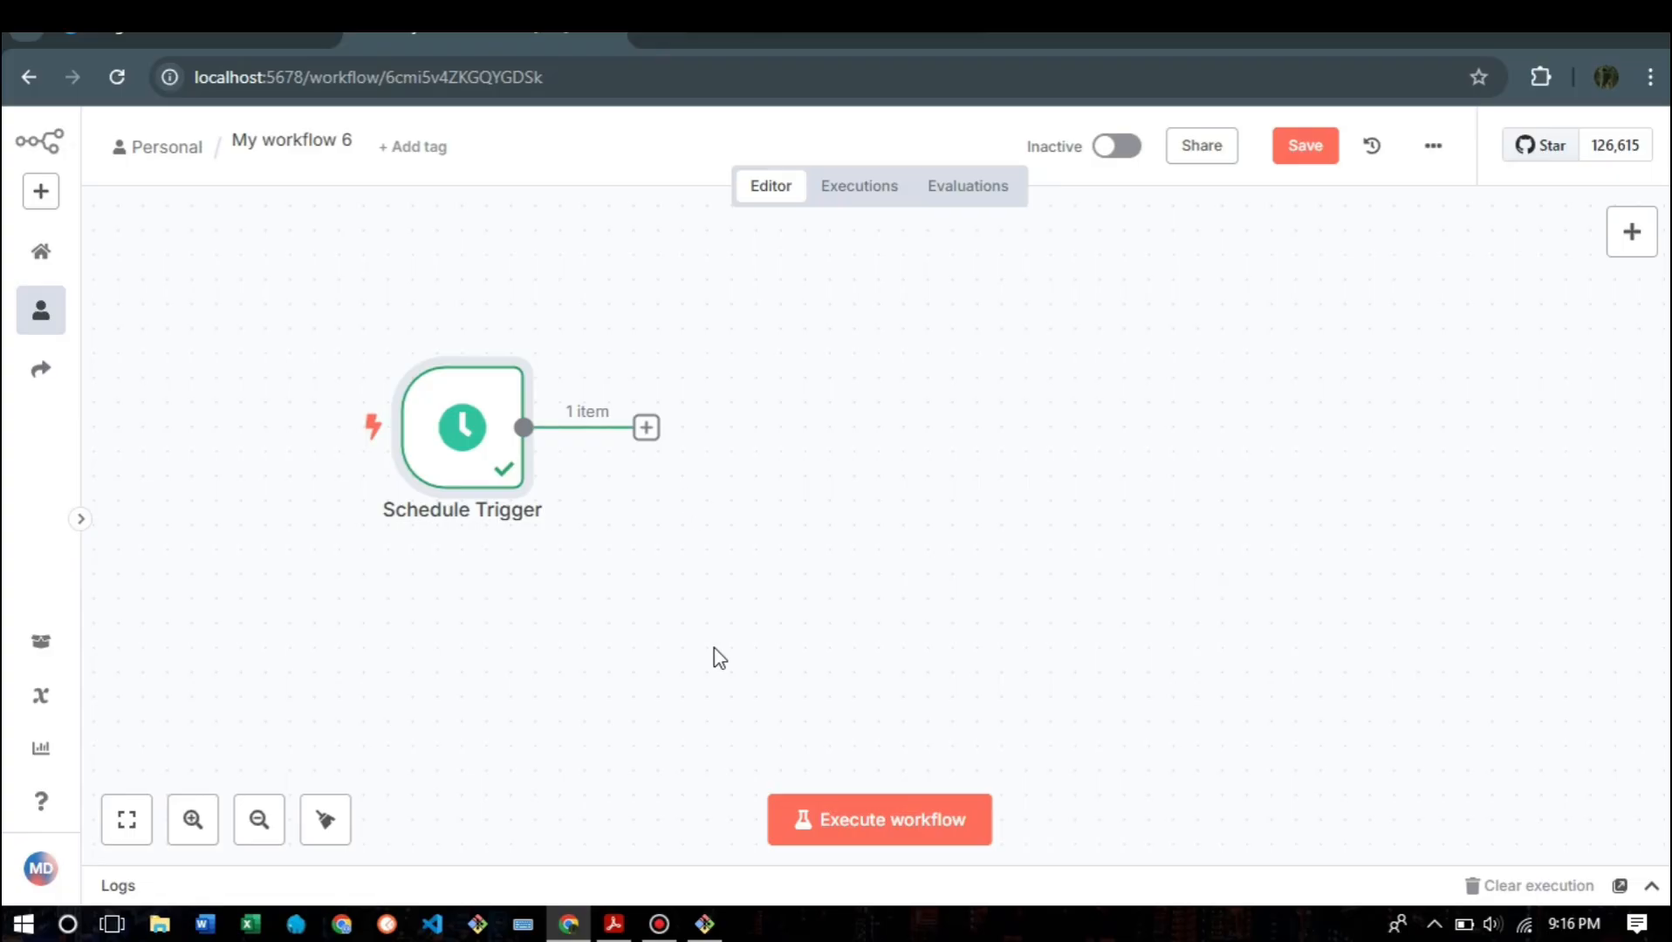
click(614, 927)
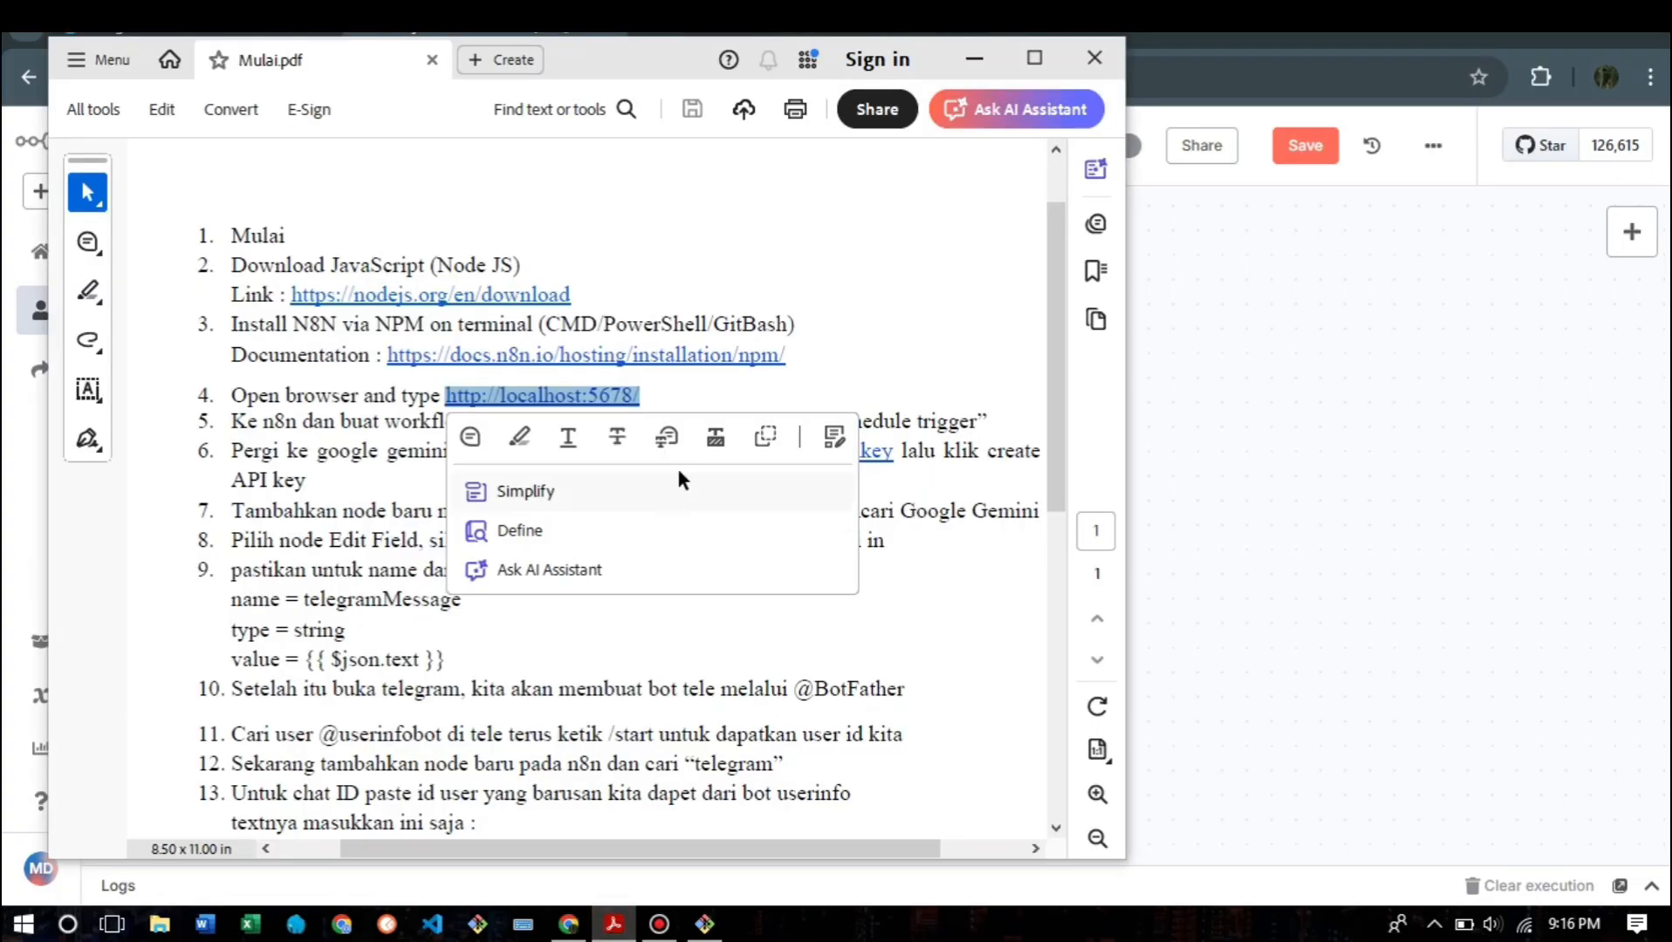
click(714, 385)
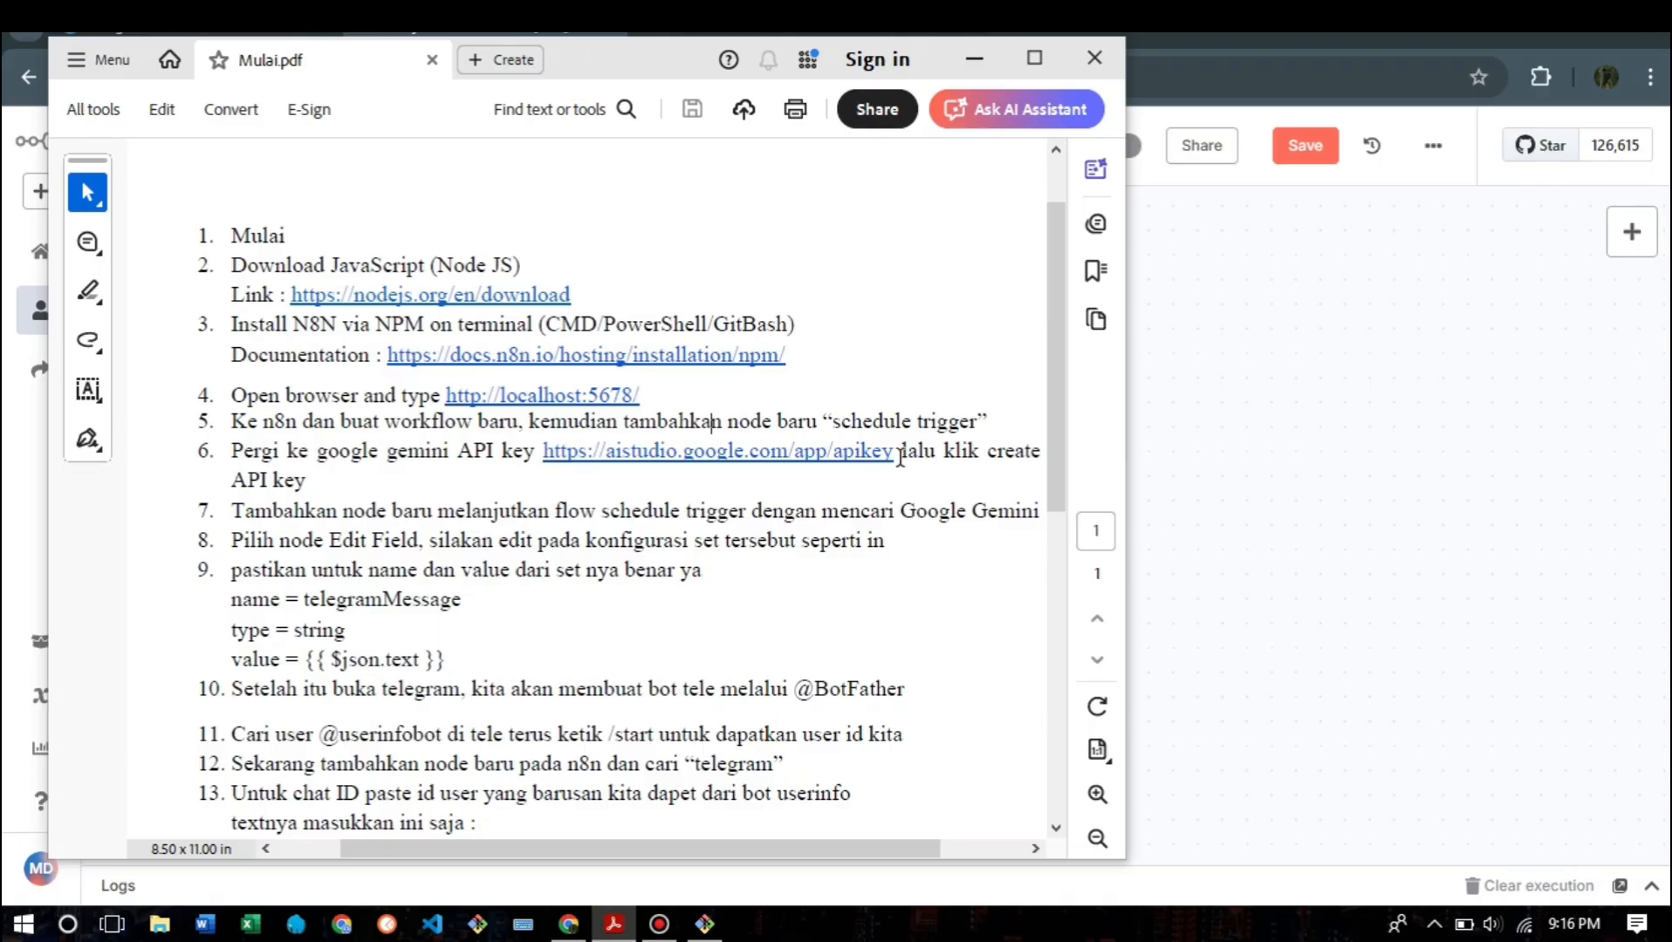
drag(901, 449, 542, 452)
key(ctrl+c)
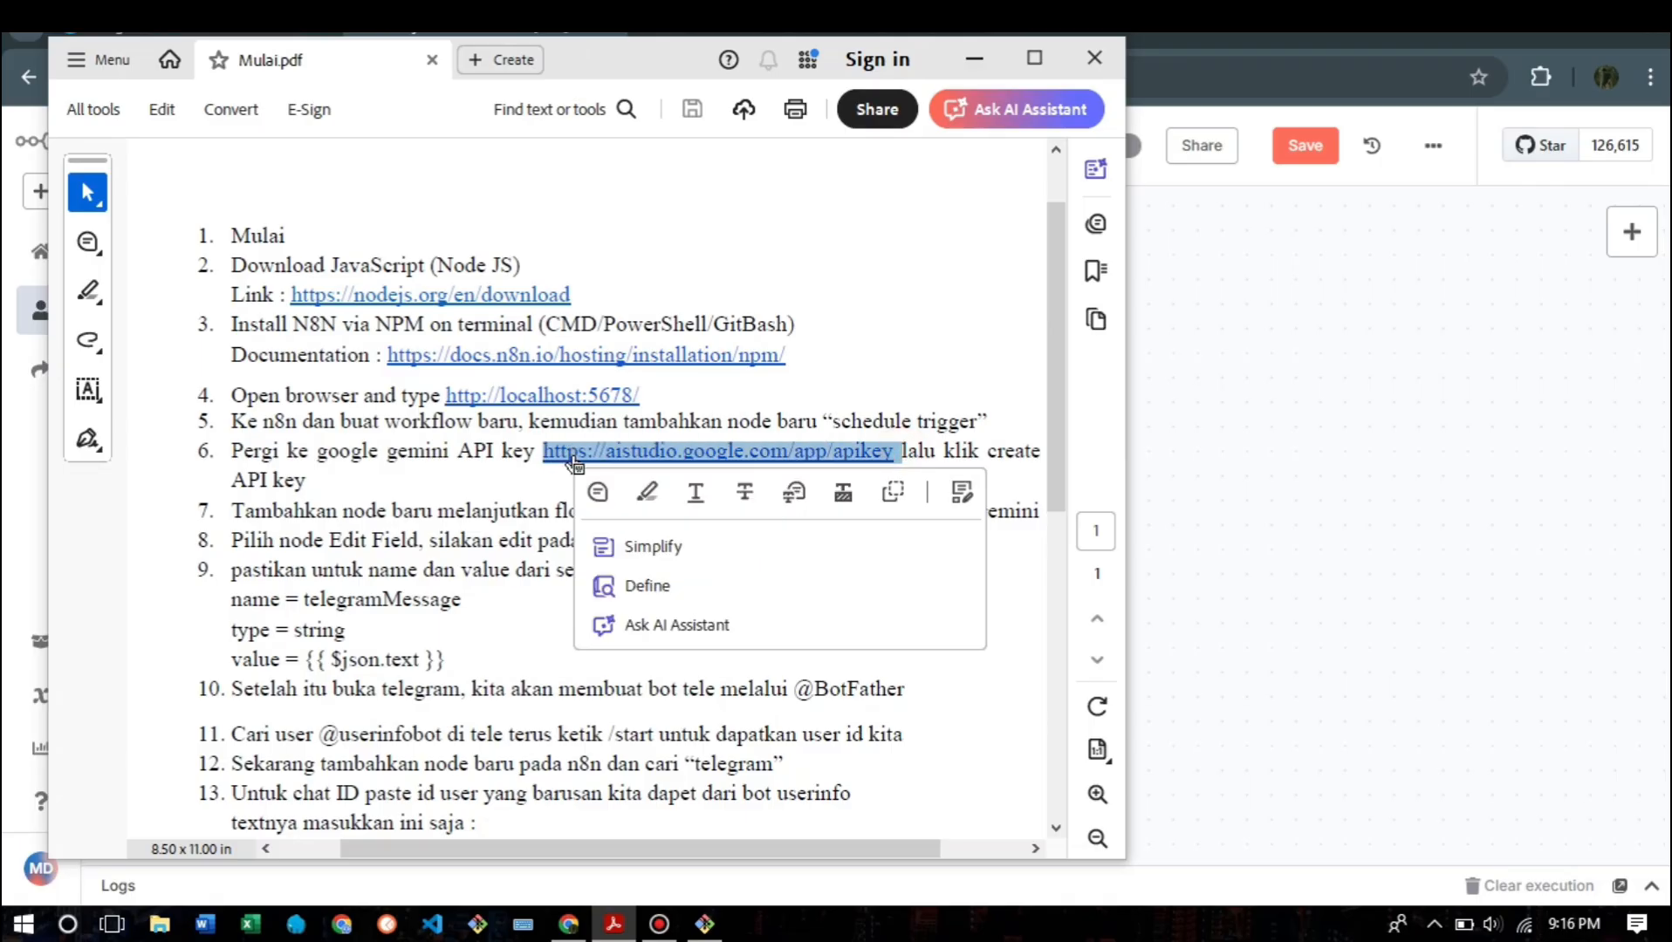
click(569, 925)
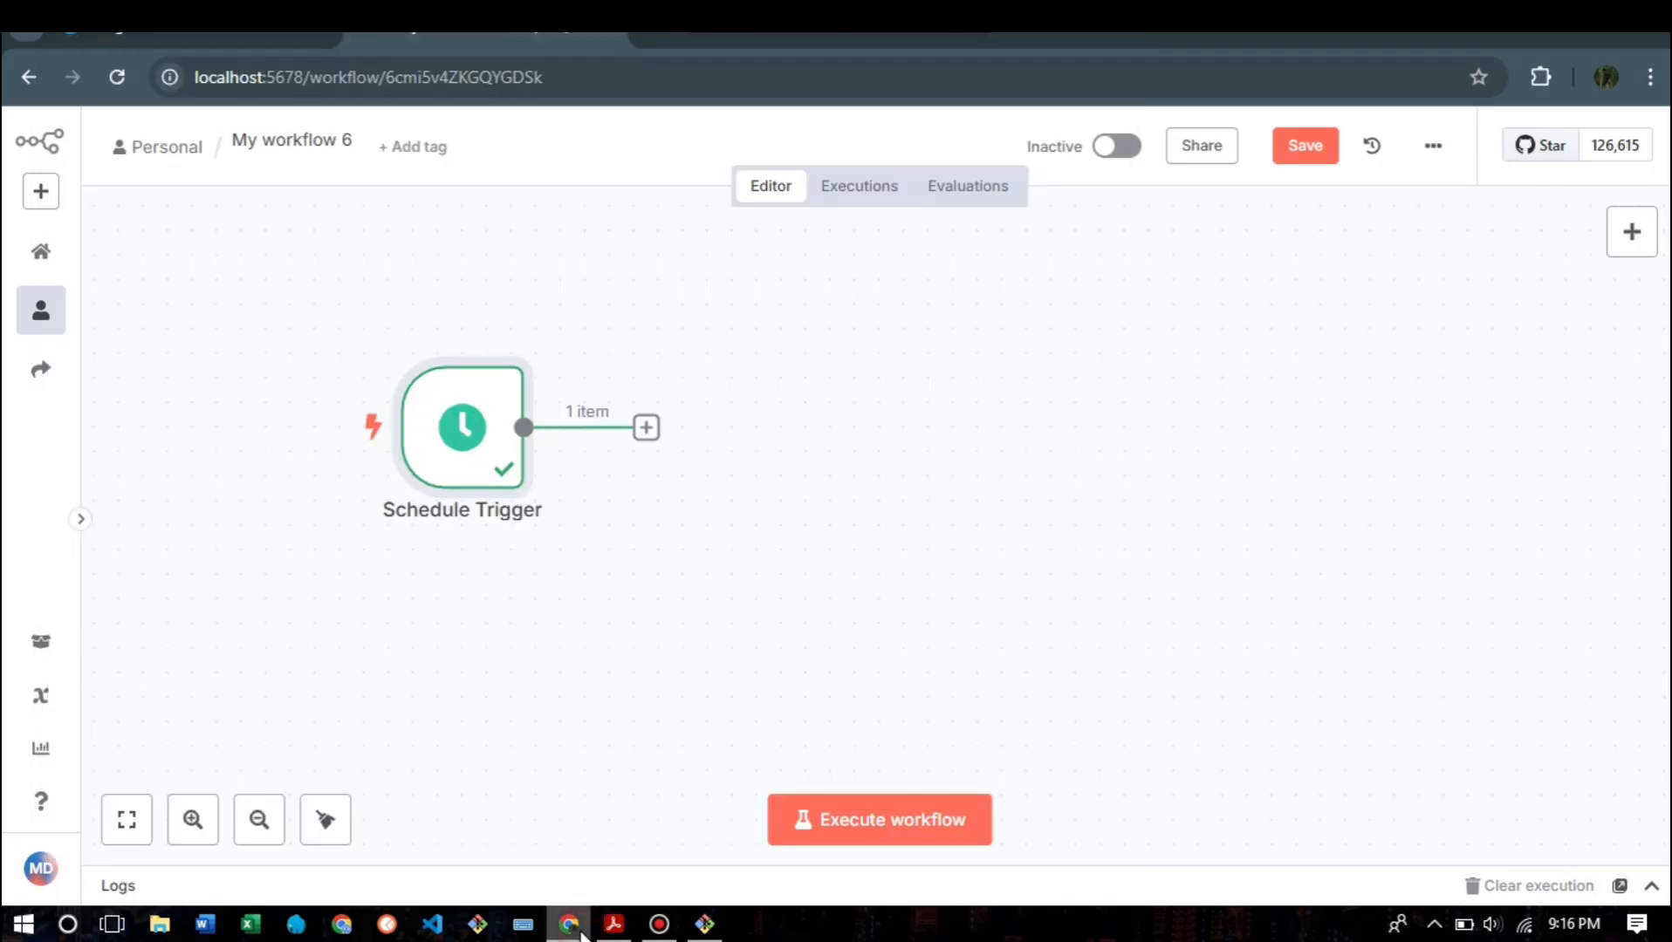
click(659, 33)
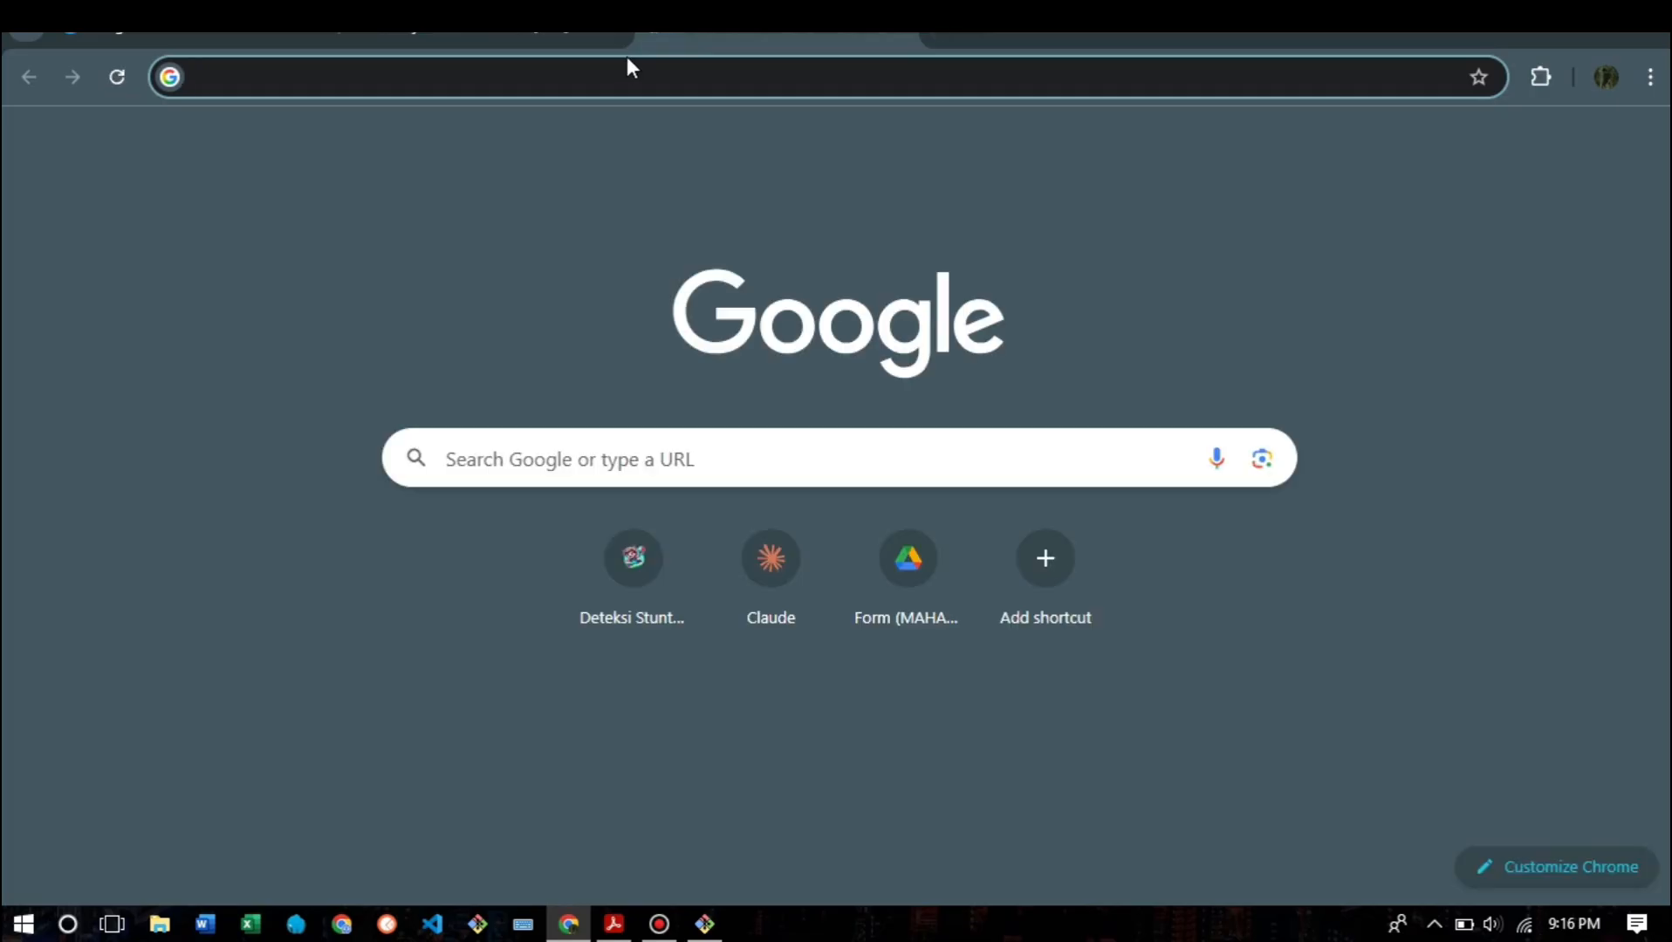
key(ctrl+v)
key(Return)
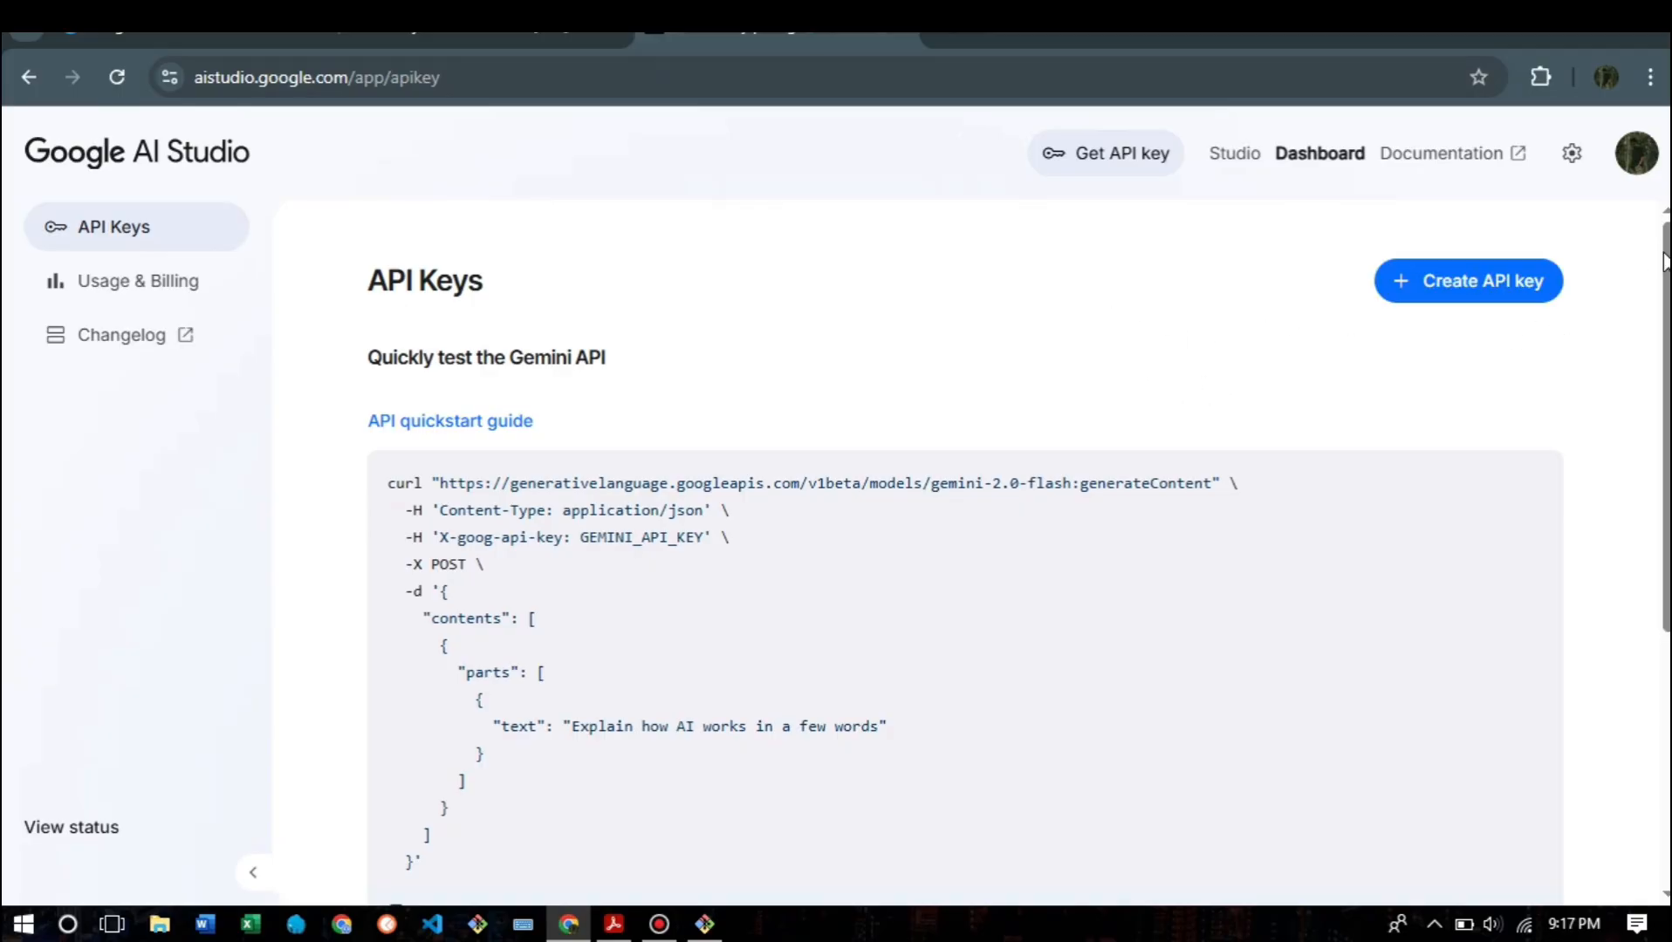
Create a Gemini API key in the existing Google Cloud project My First Project and copy the key
mouse_move(1664, 257)
mouse_down()
mouse_move(1664, 275)
mouse_move(1663, 258)
mouse_up()
click(1476, 281)
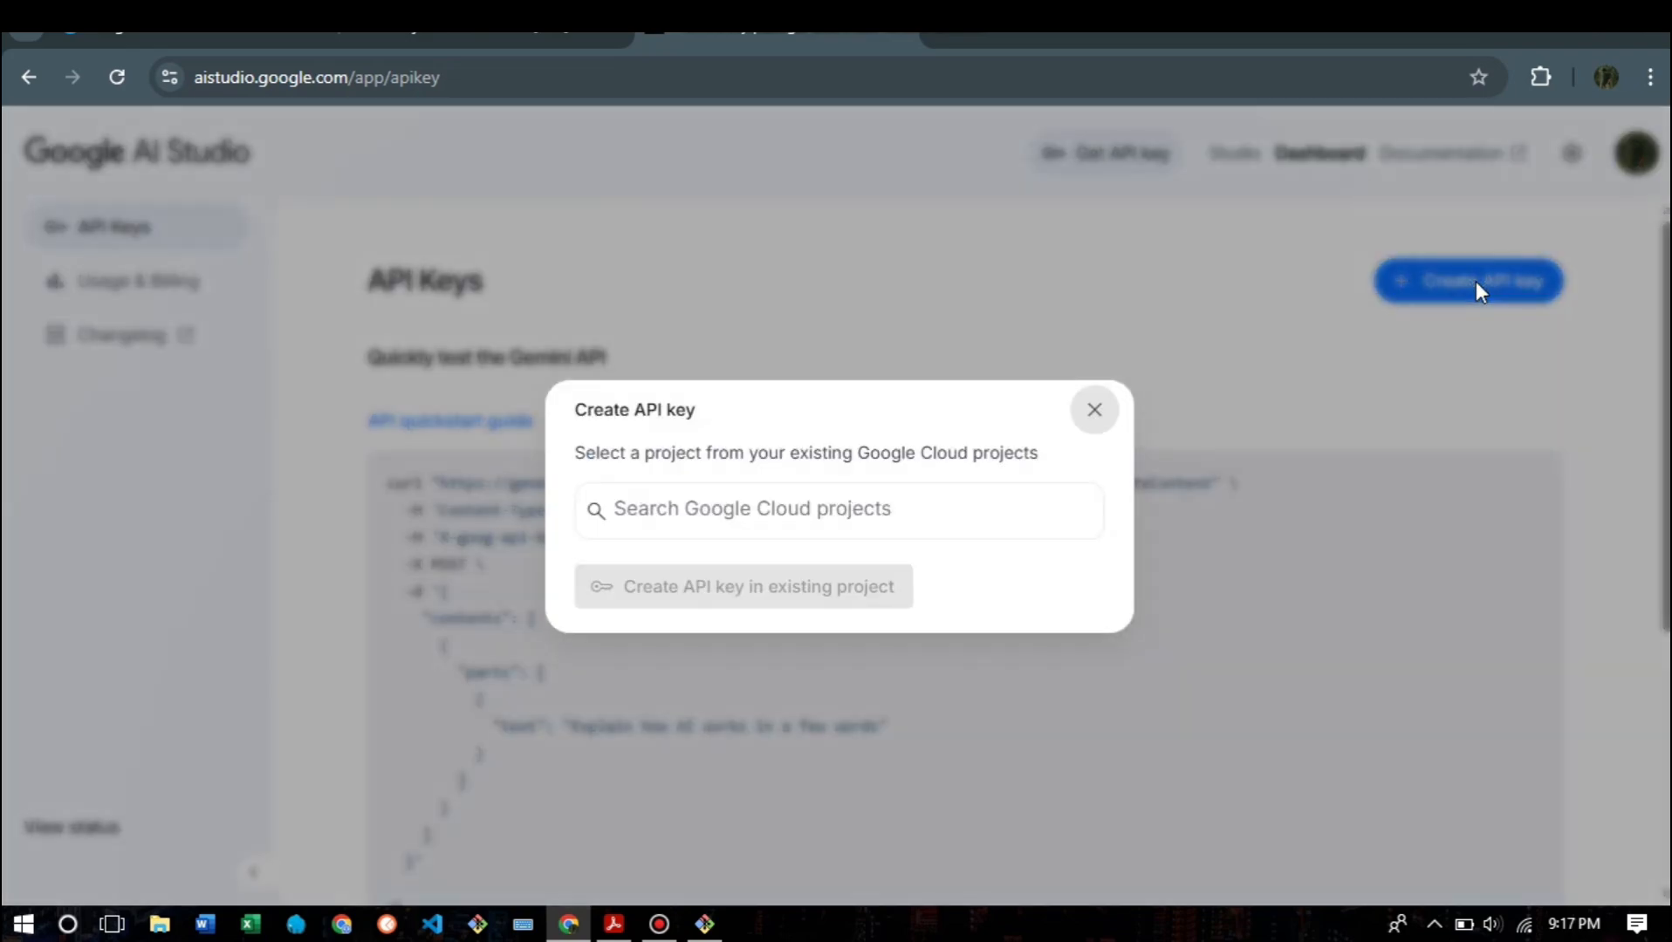
click(734, 511)
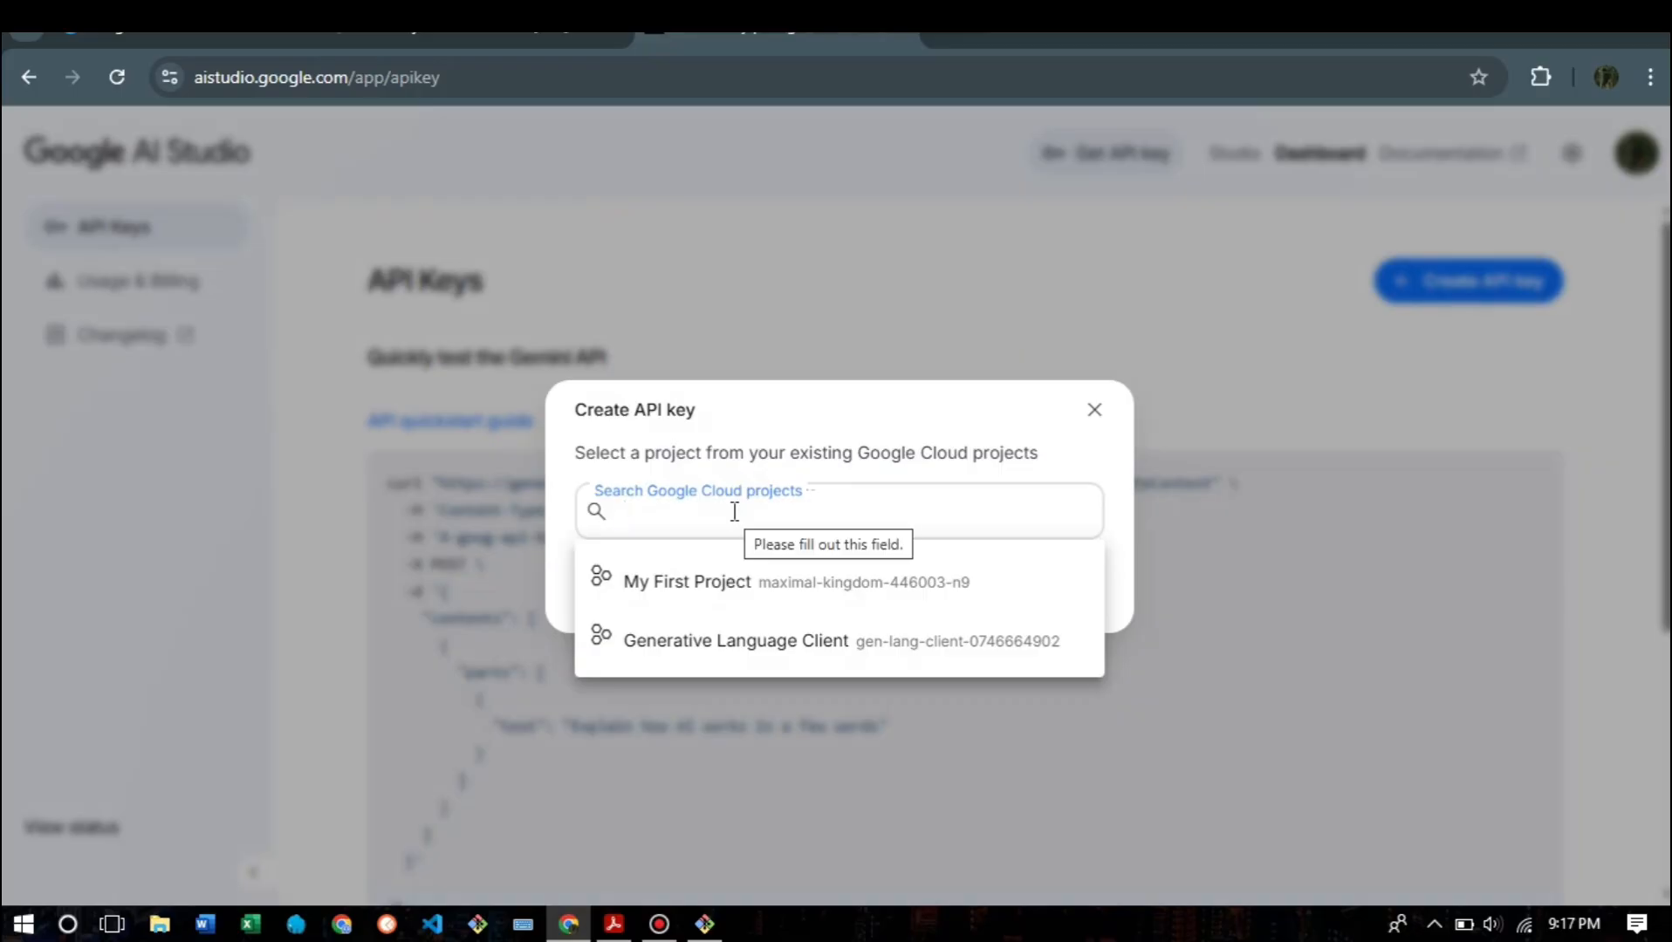
click(724, 582)
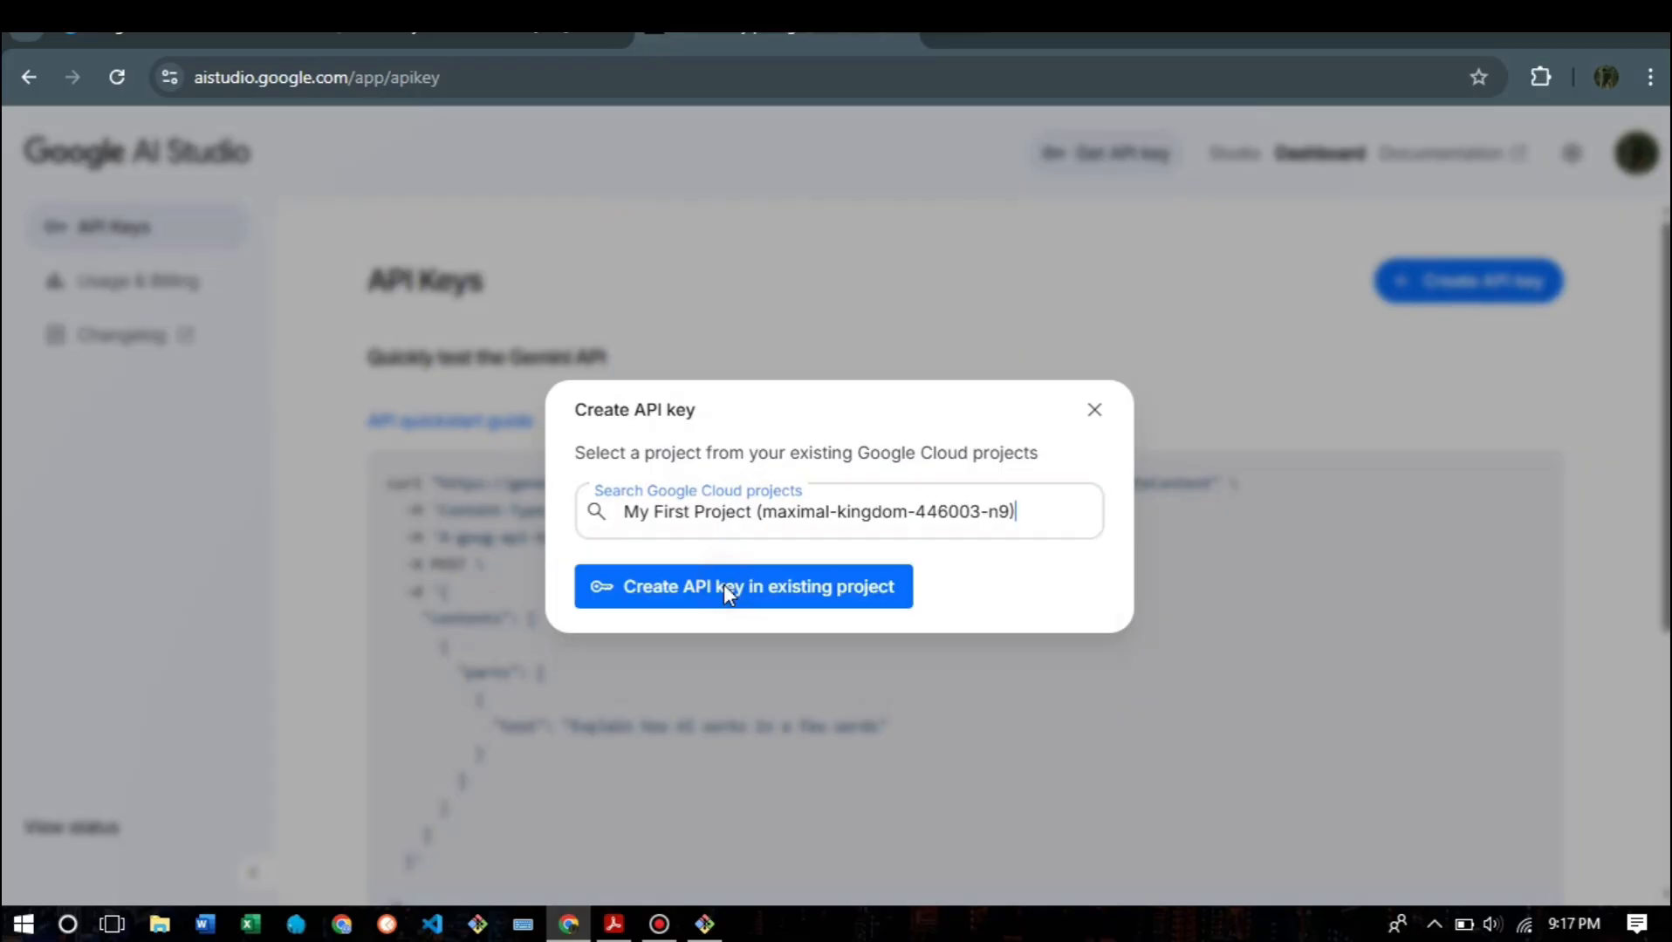
click(803, 591)
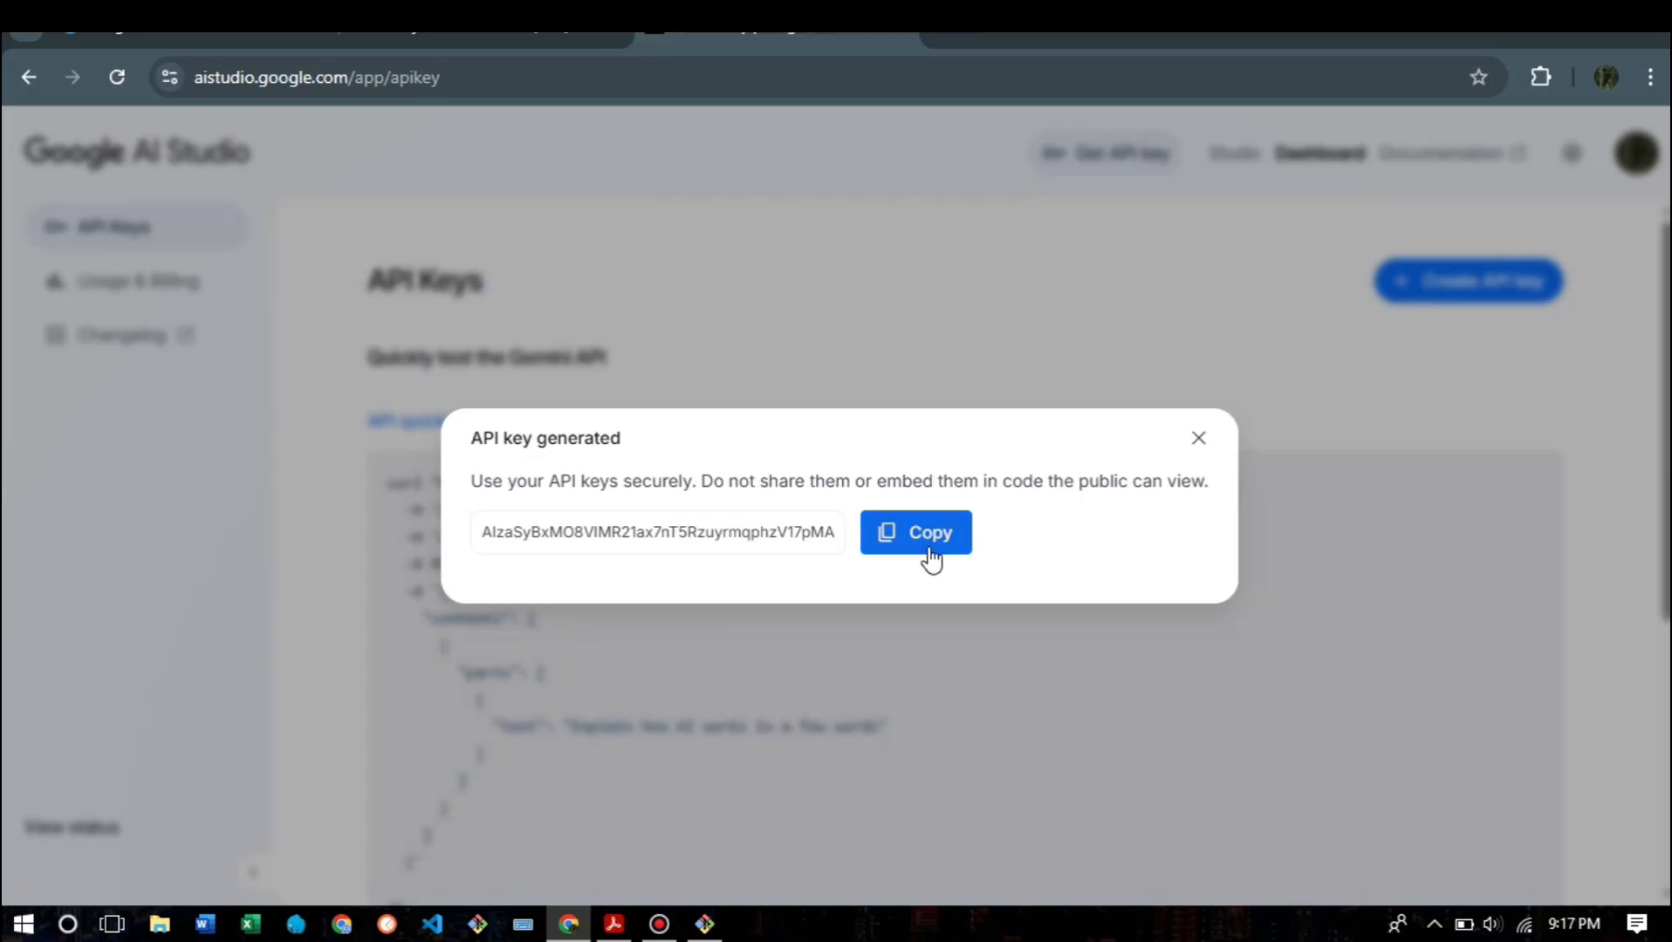
click(910, 543)
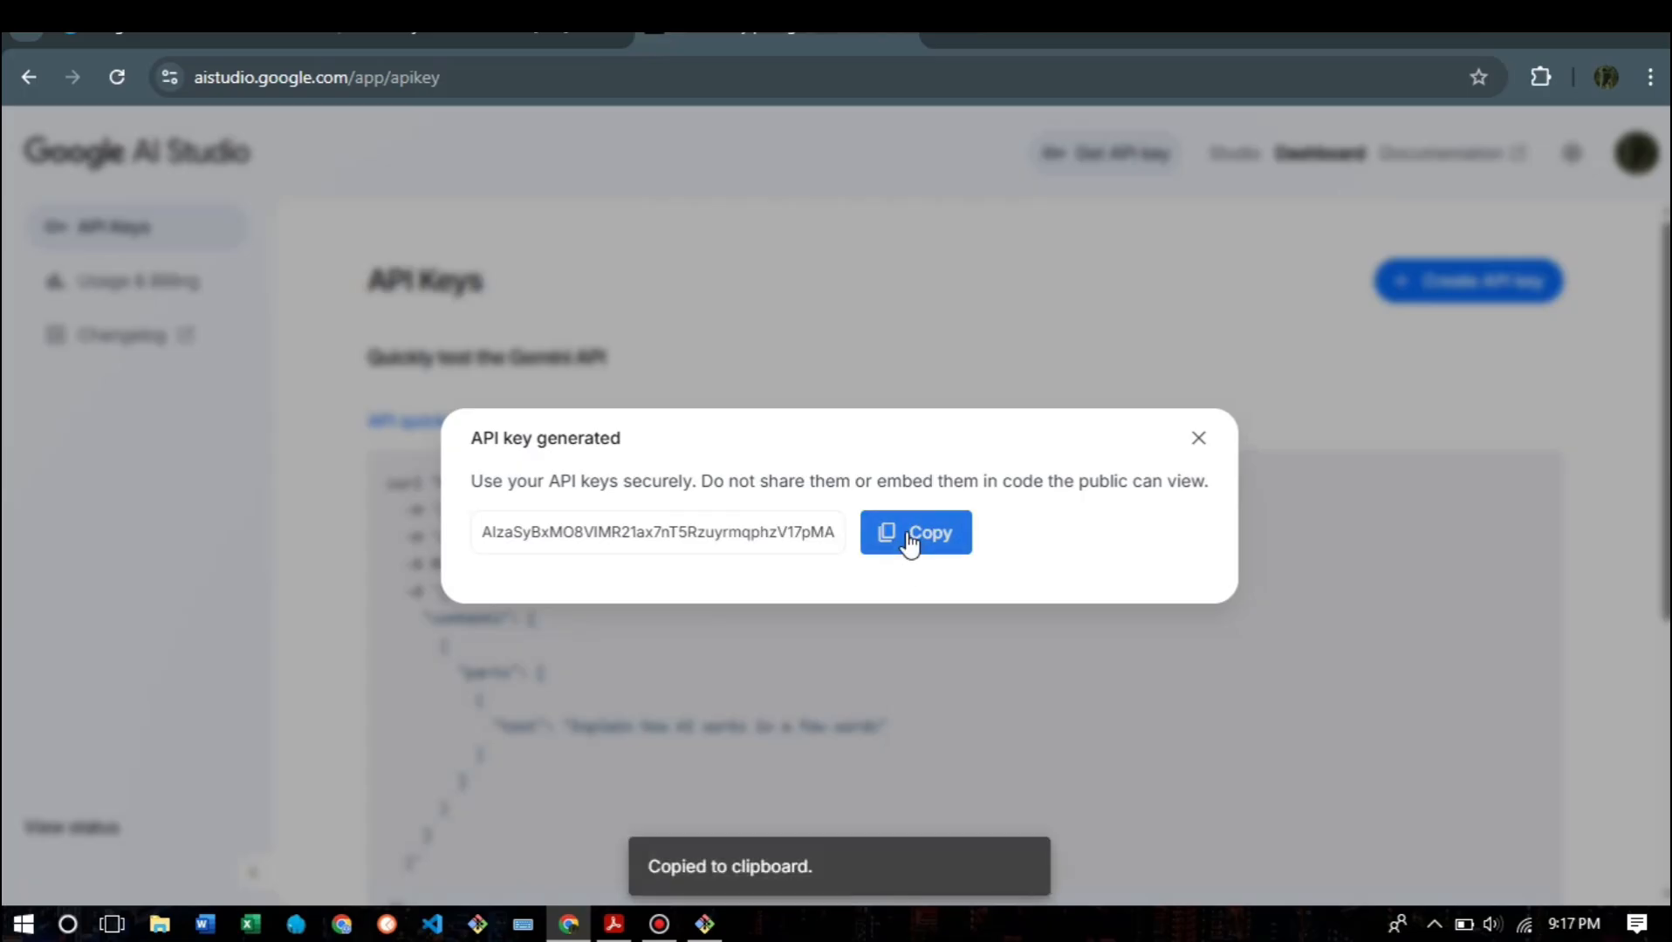
click(1201, 445)
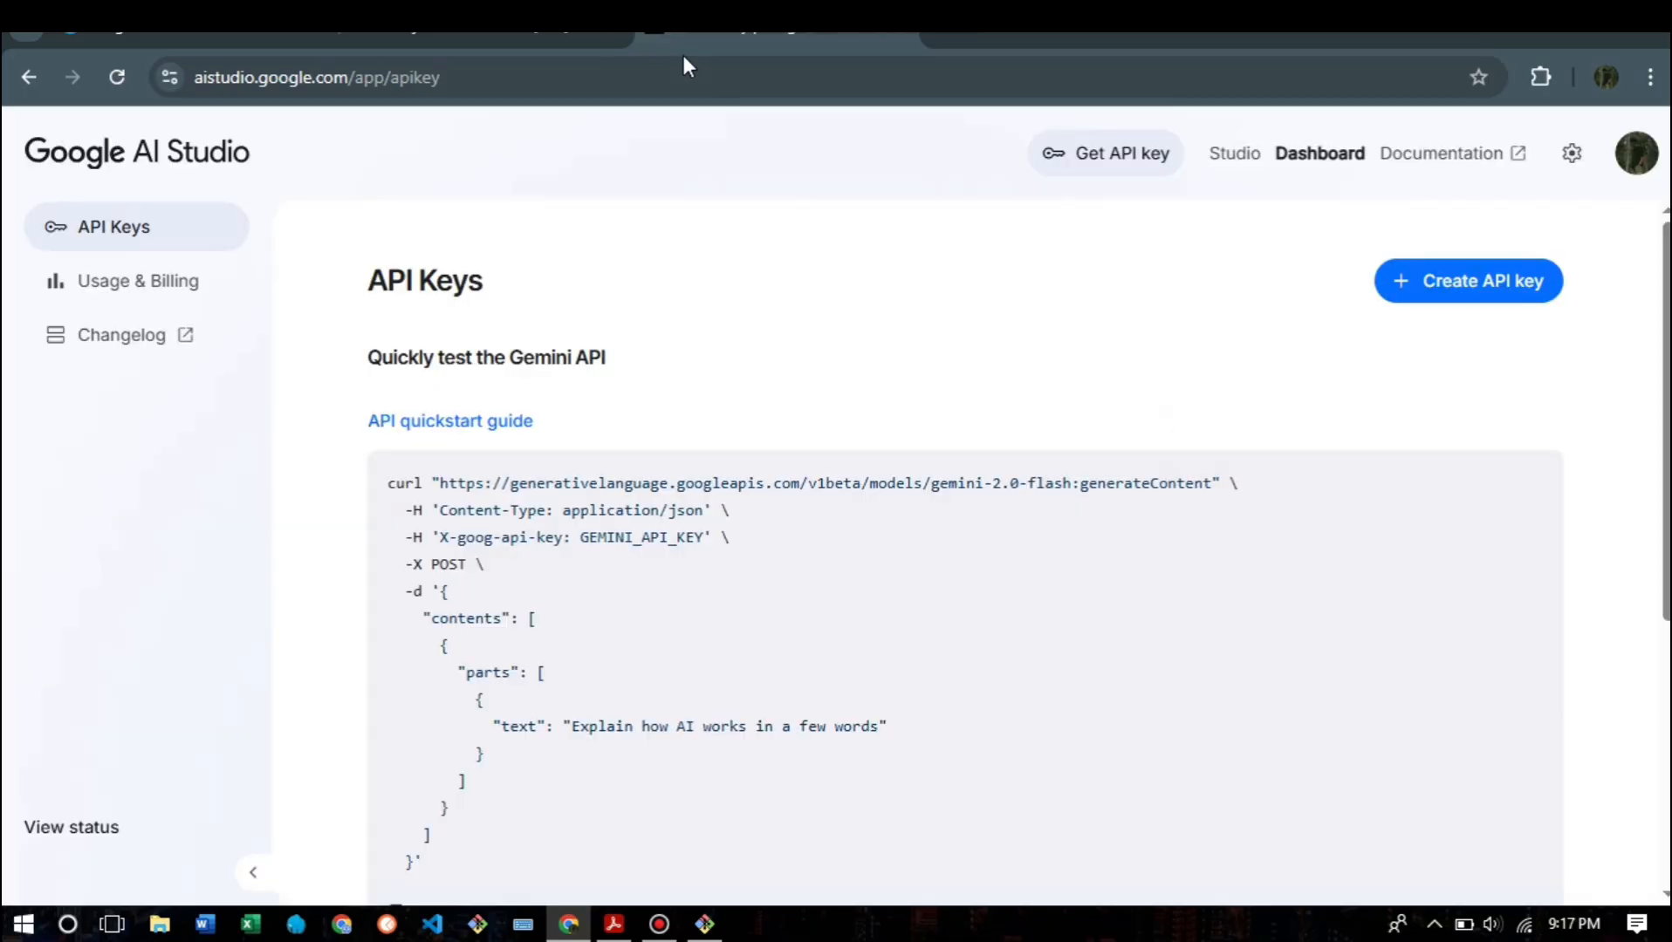
Switch back to the n8n workflow and add a Google Gemini Chat Model node from the Schedule Trigger's output
click(499, 33)
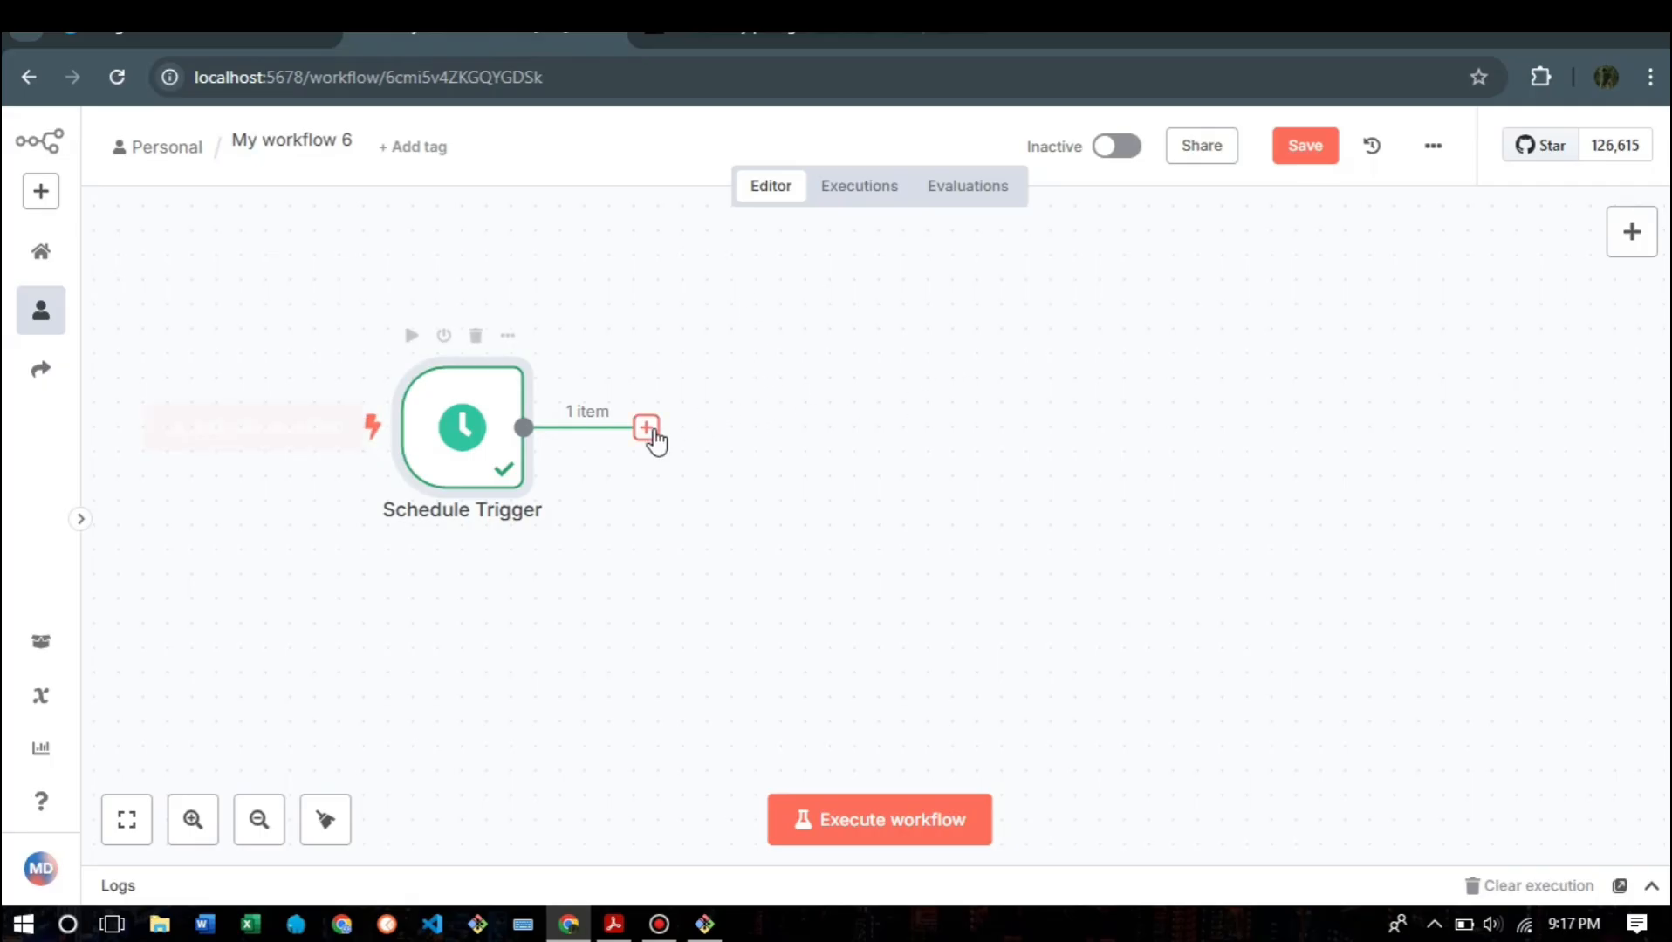
click(646, 428)
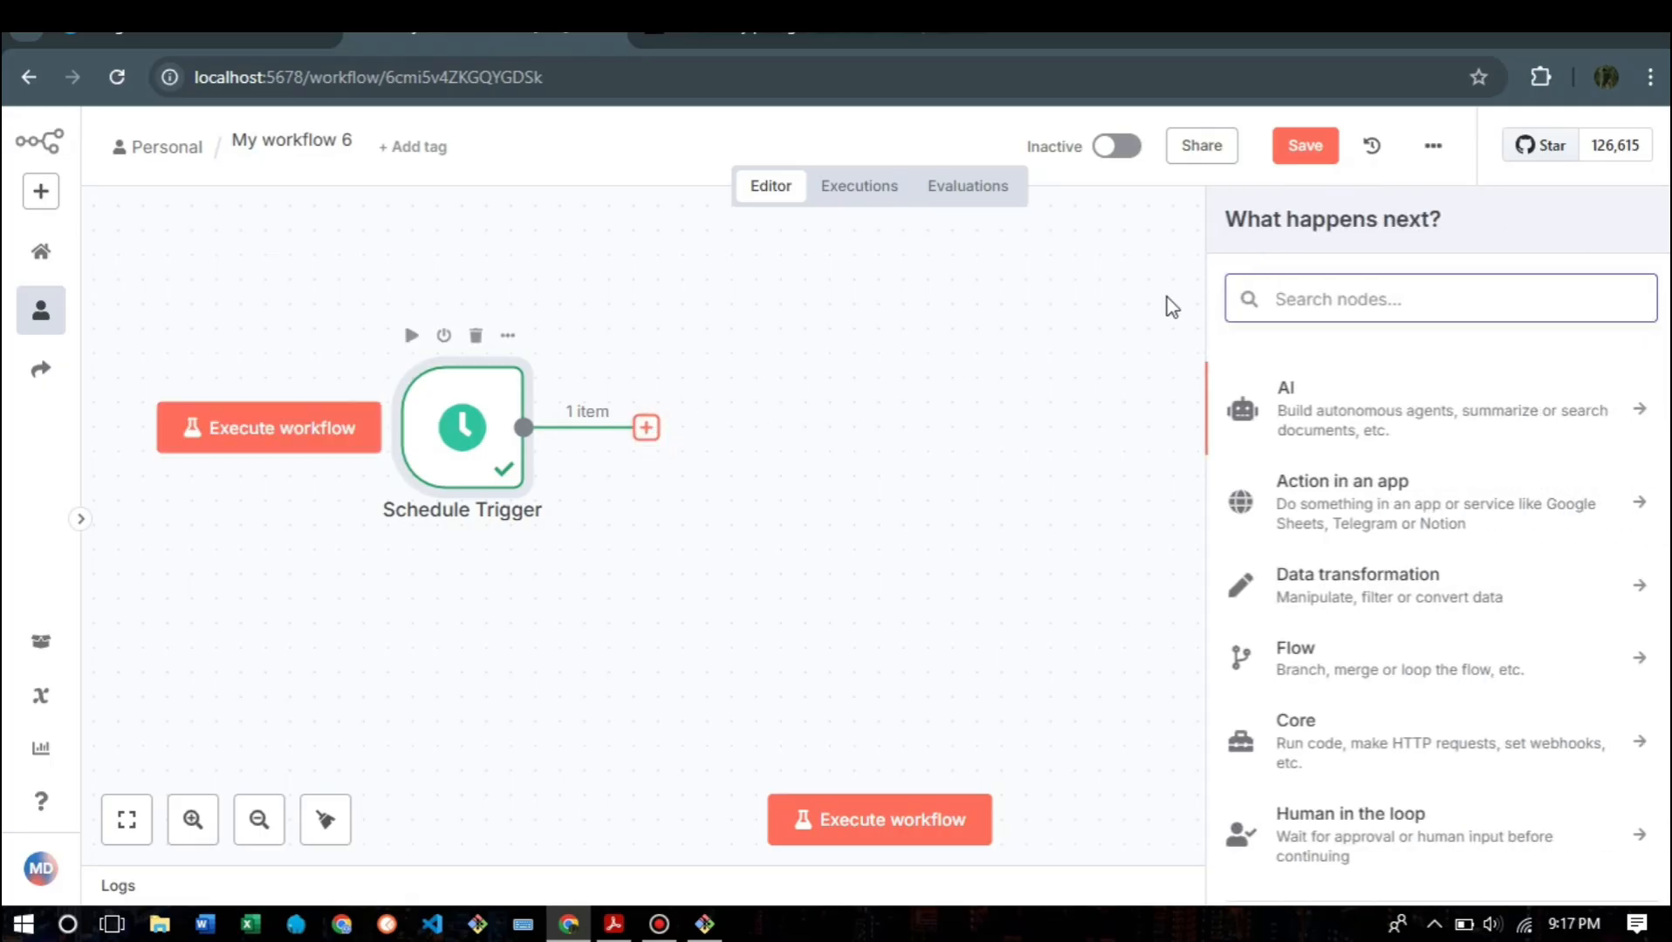
text(ge)
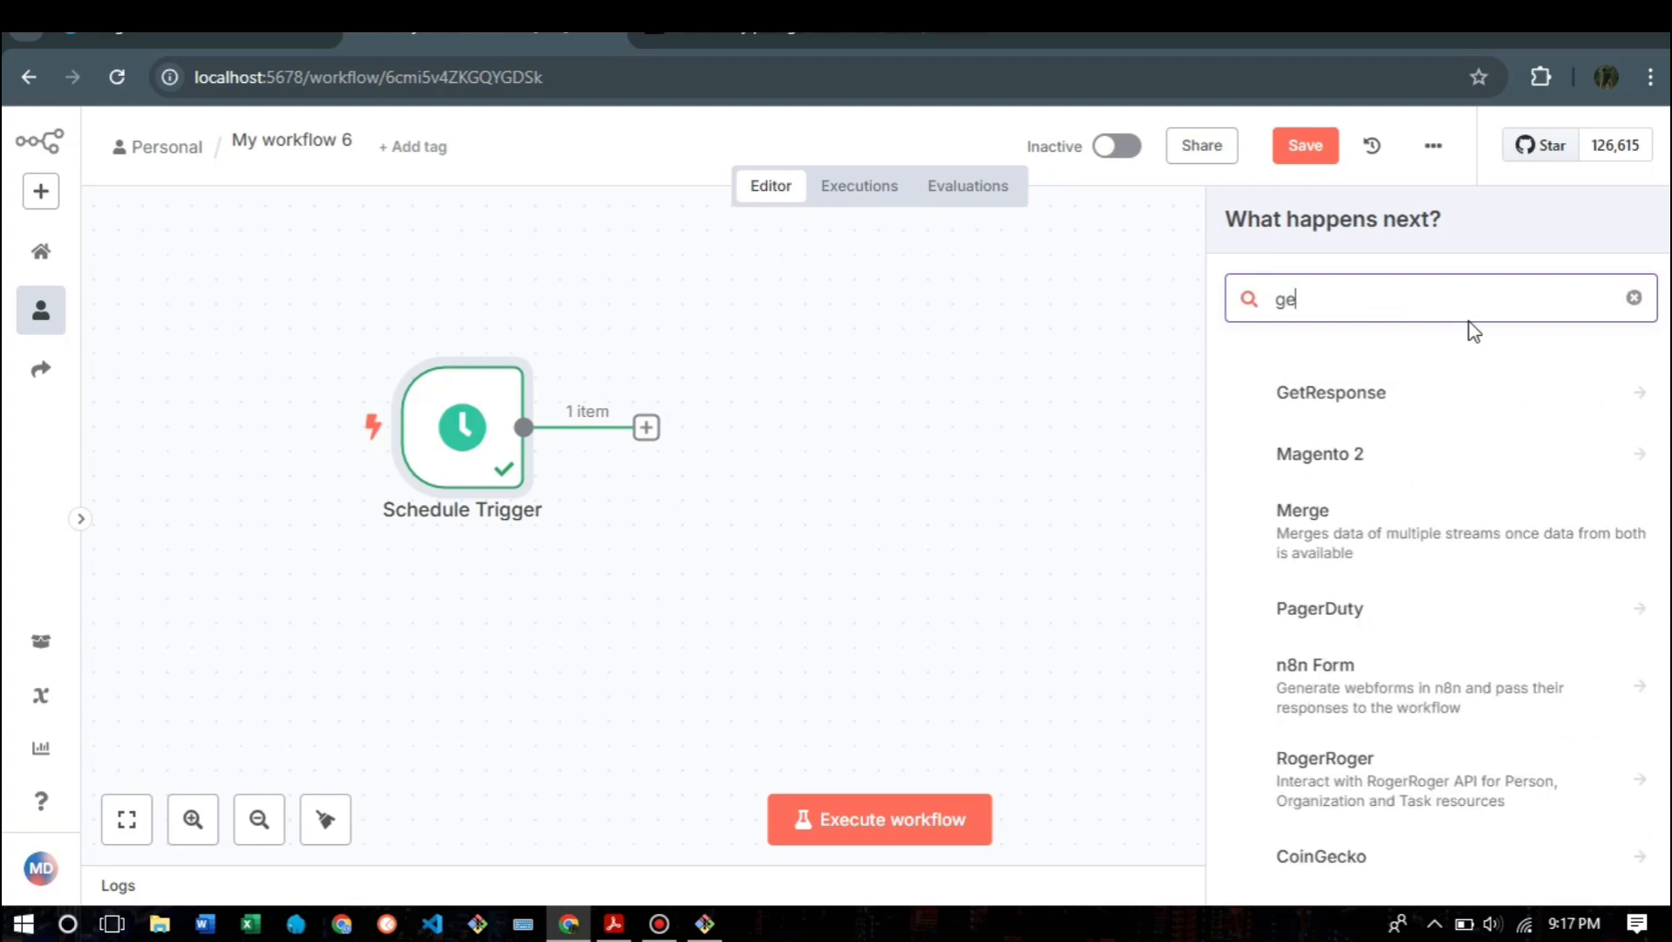
text(mini)
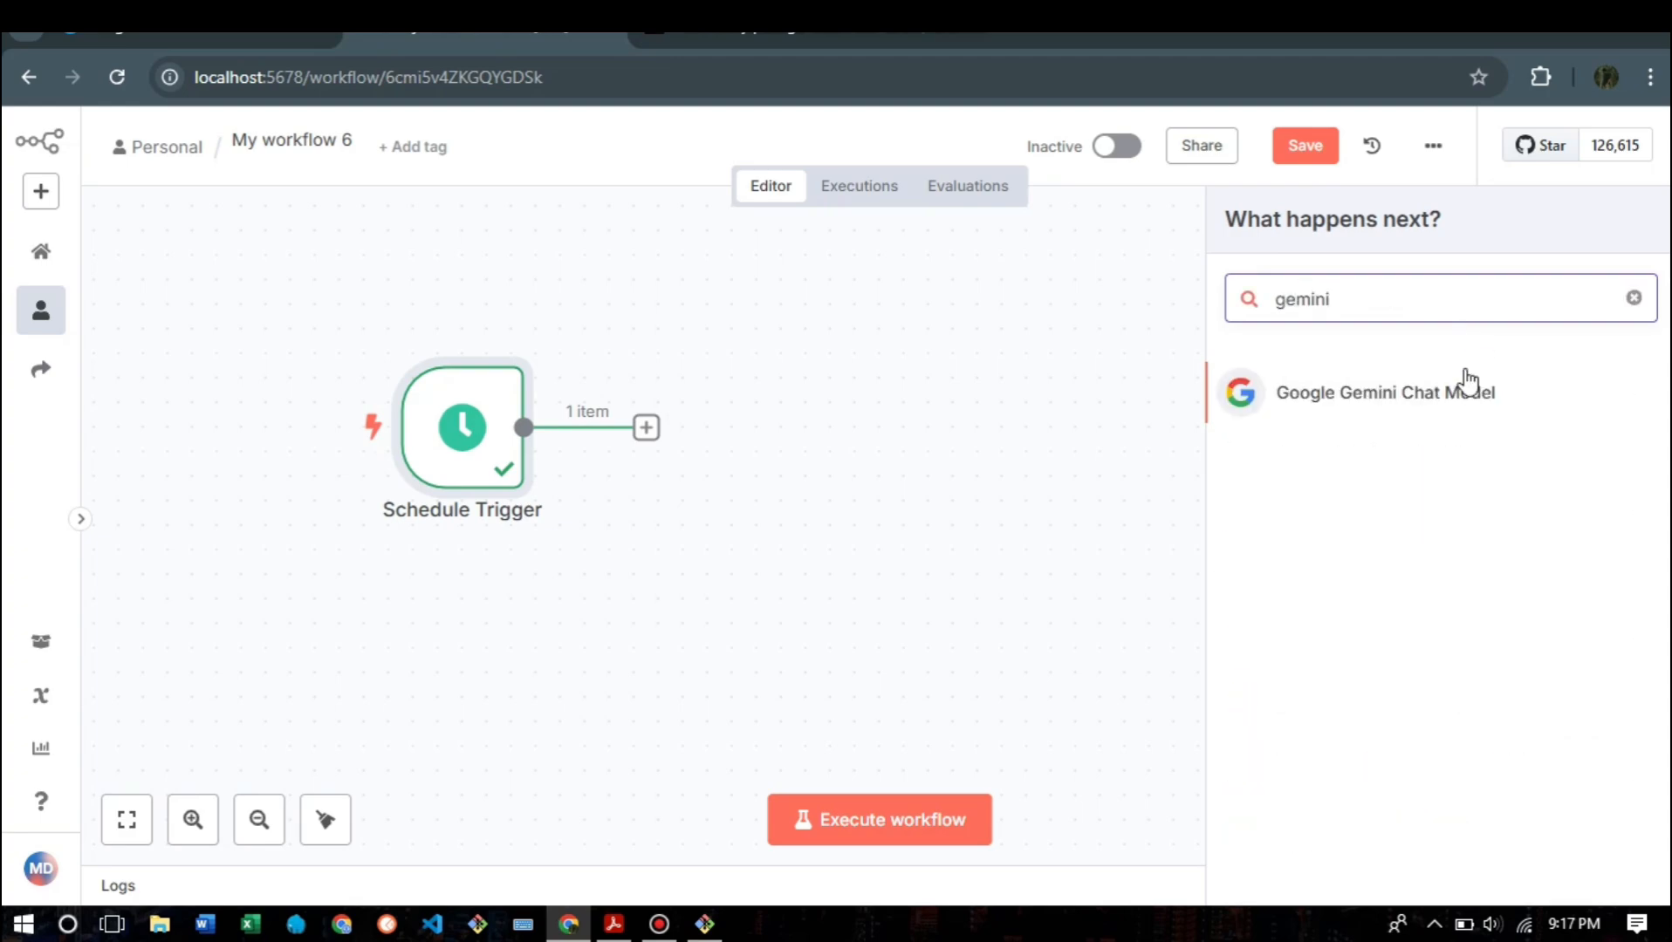
click(1412, 427)
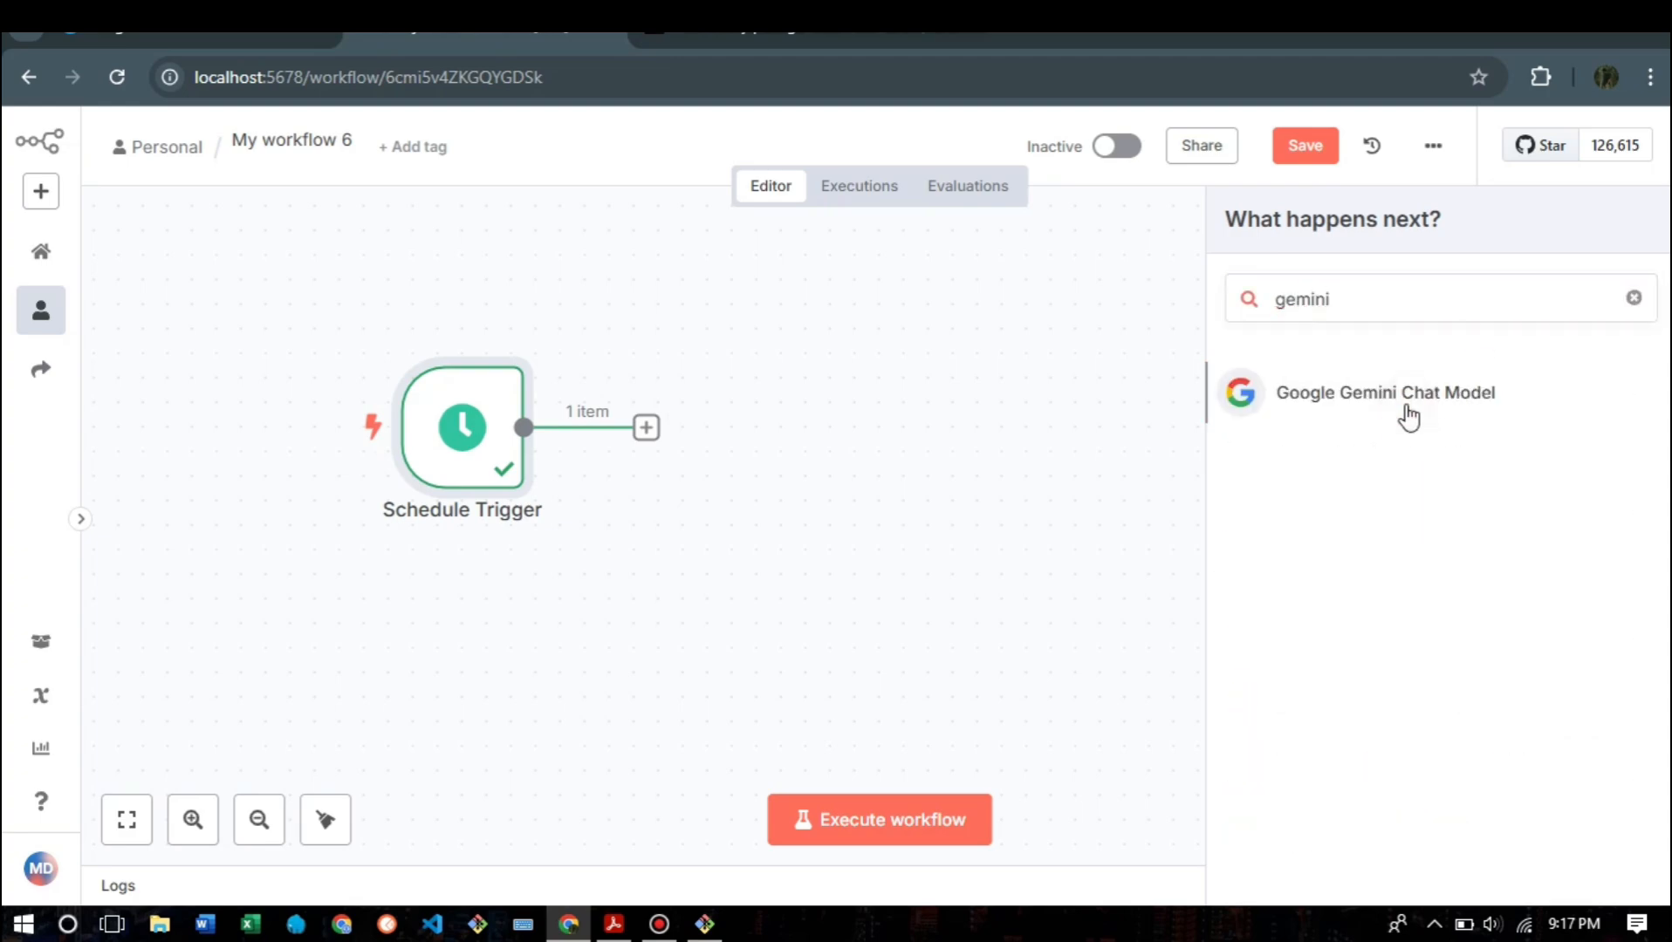
click(1405, 410)
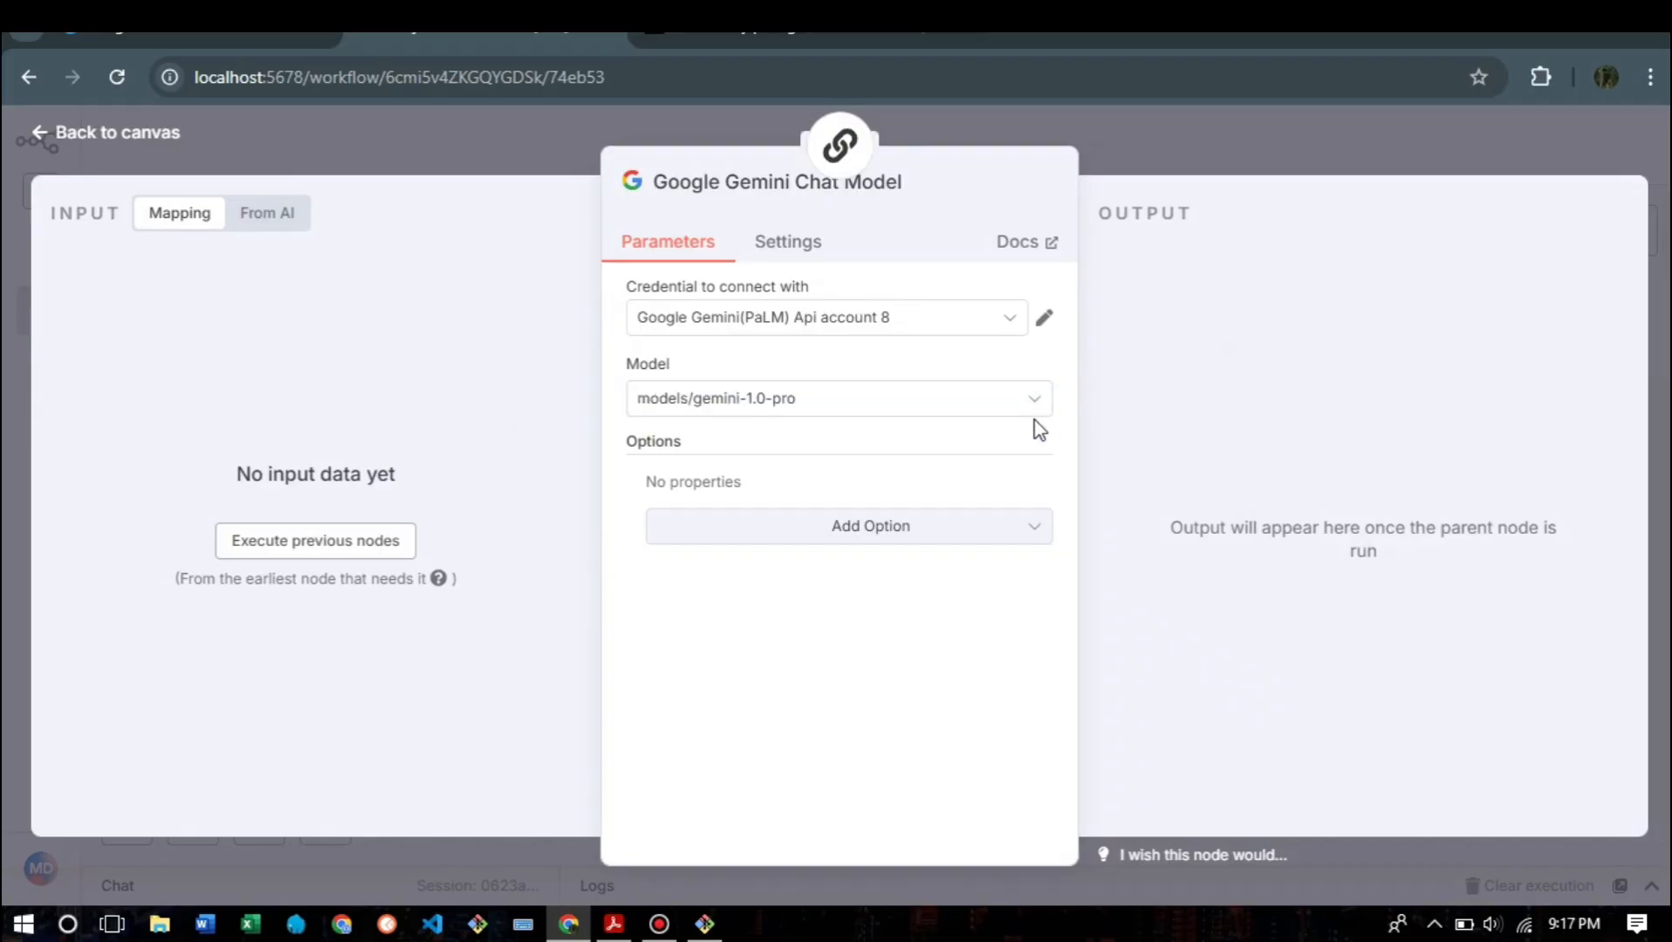
Create a new Google Gemini credential by pasting the API key, save it, and dismiss the browser's password-saving offer
click(1009, 324)
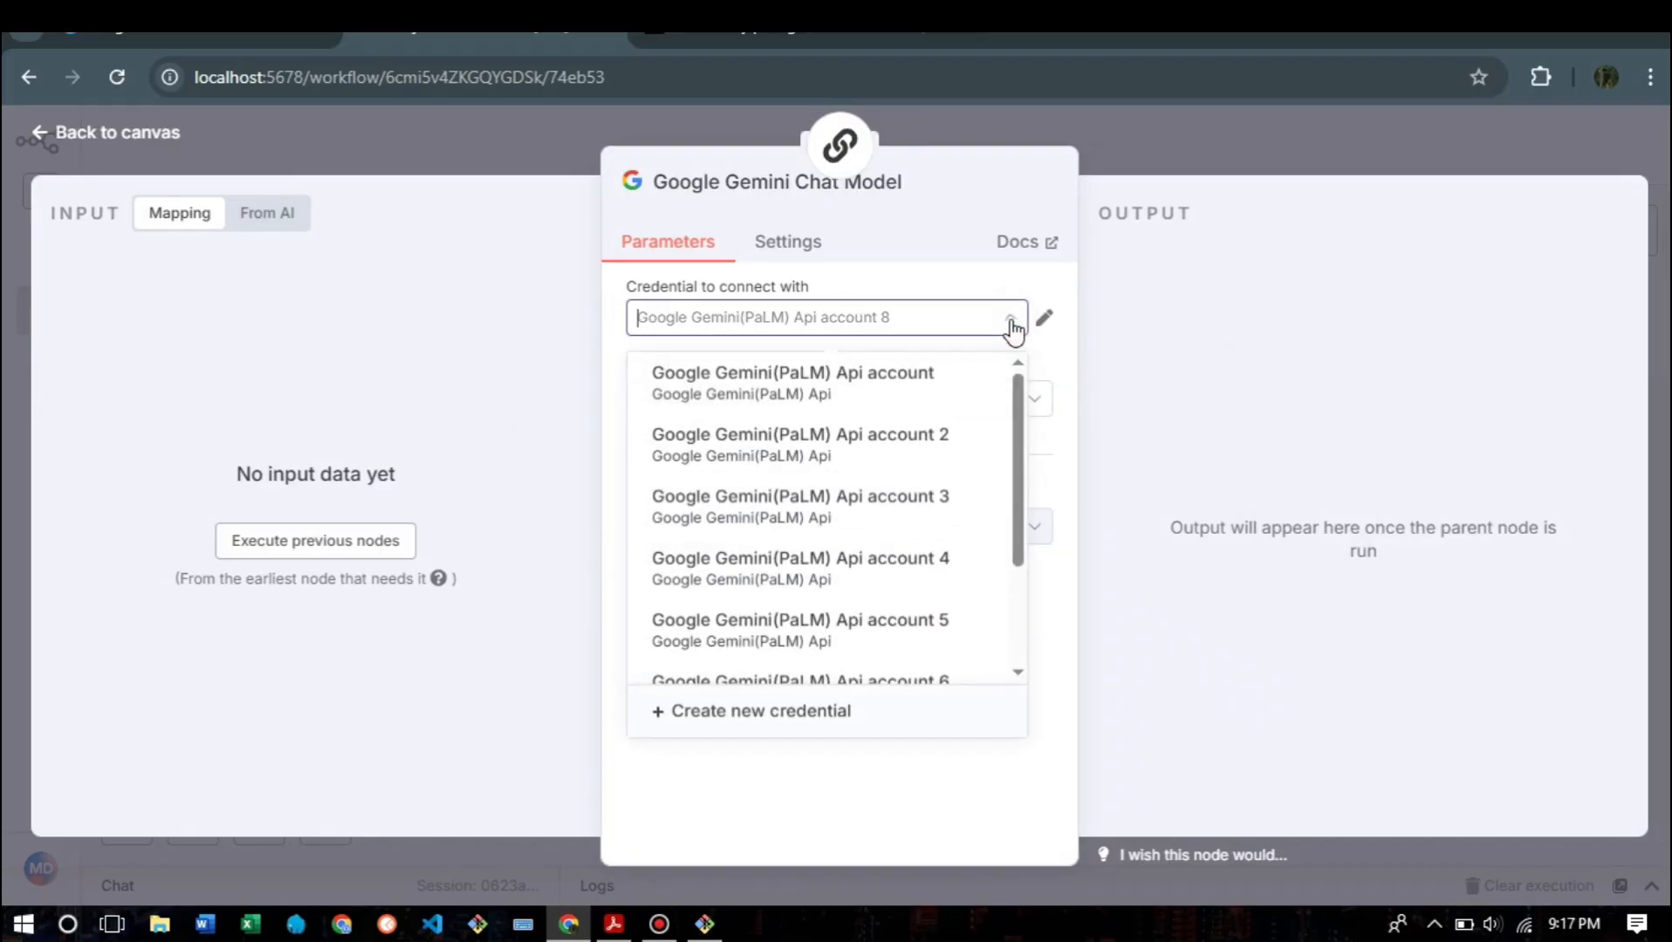
click(781, 716)
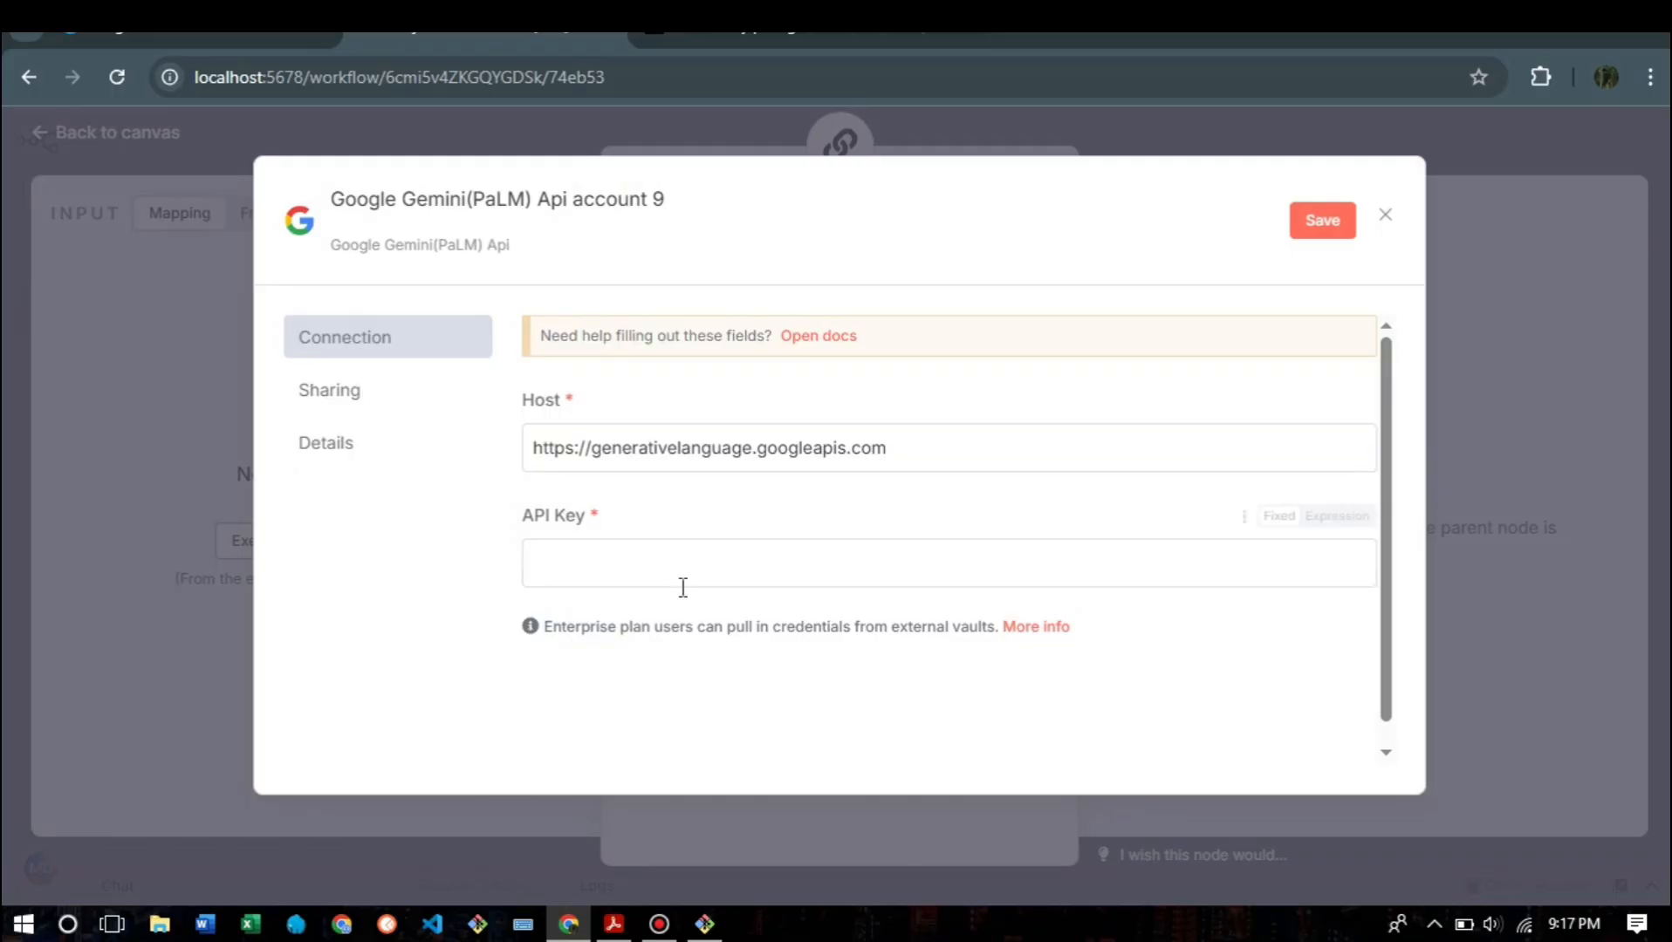
click(653, 576)
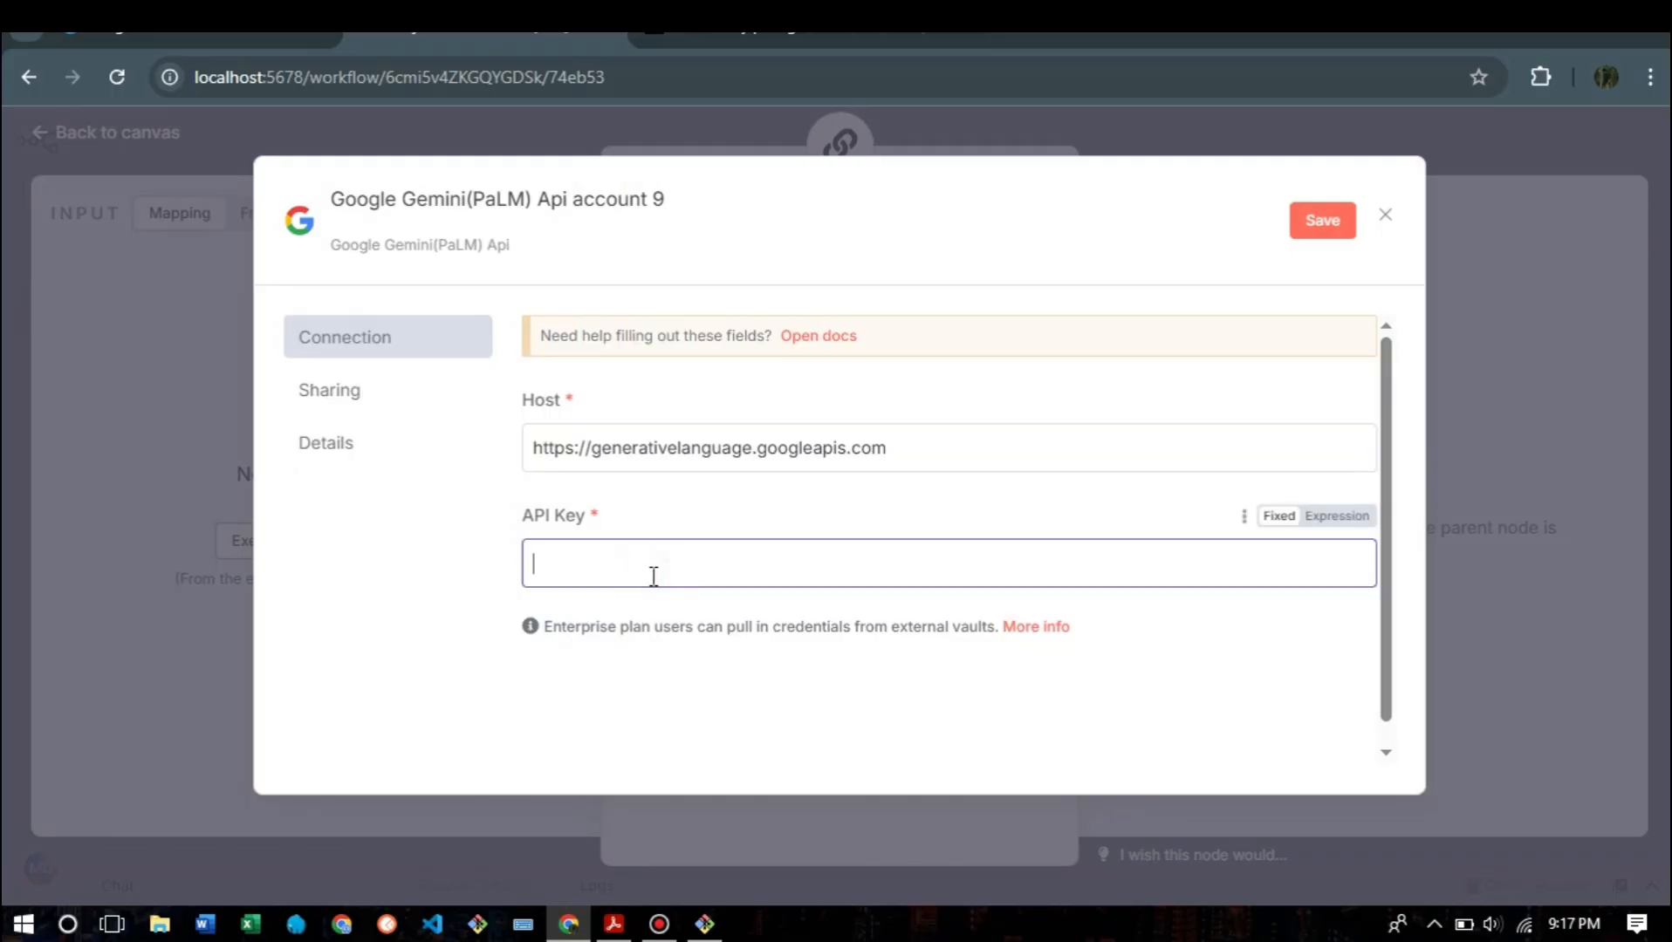
key(ctrl+v)
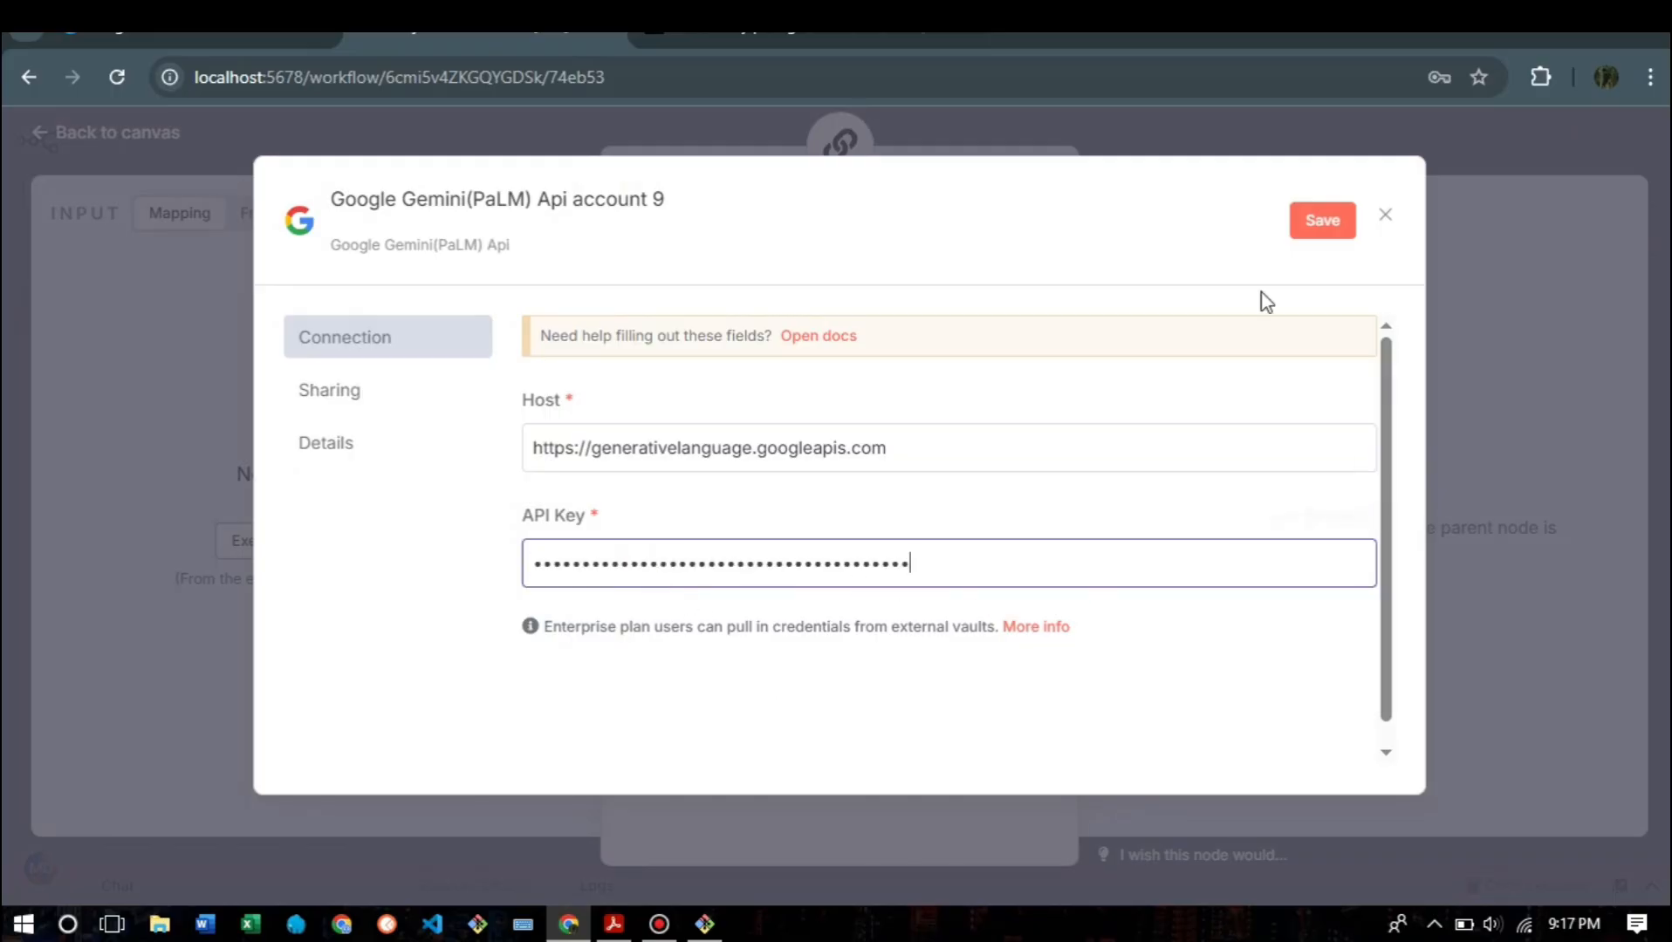
click(1309, 236)
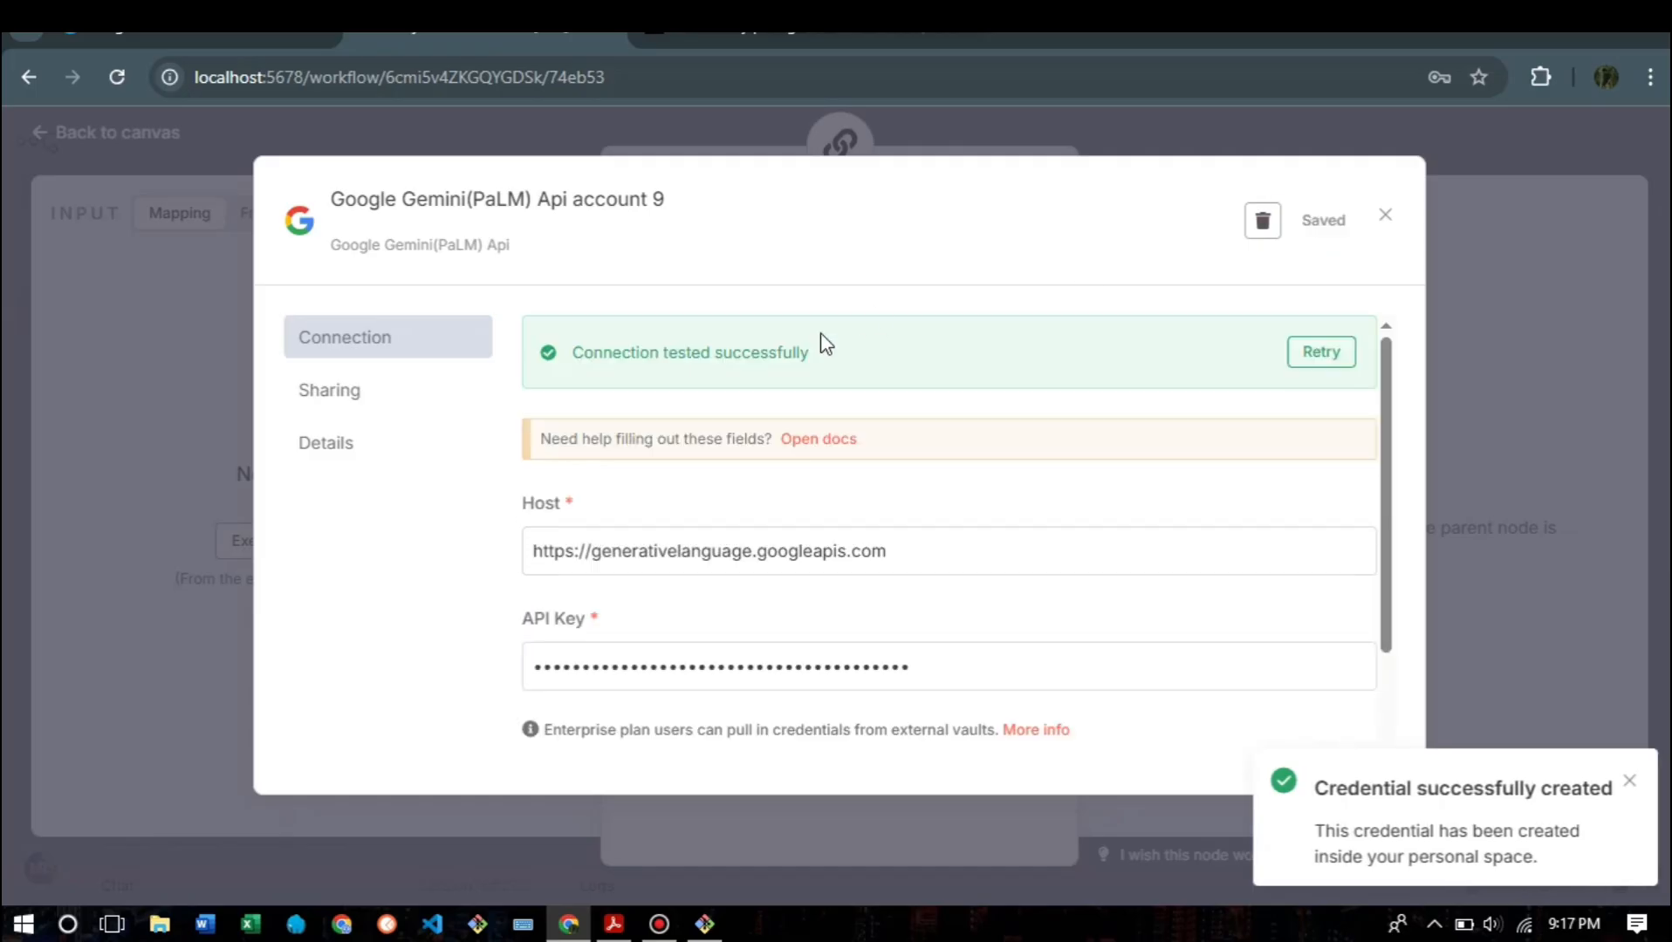
click(147, 156)
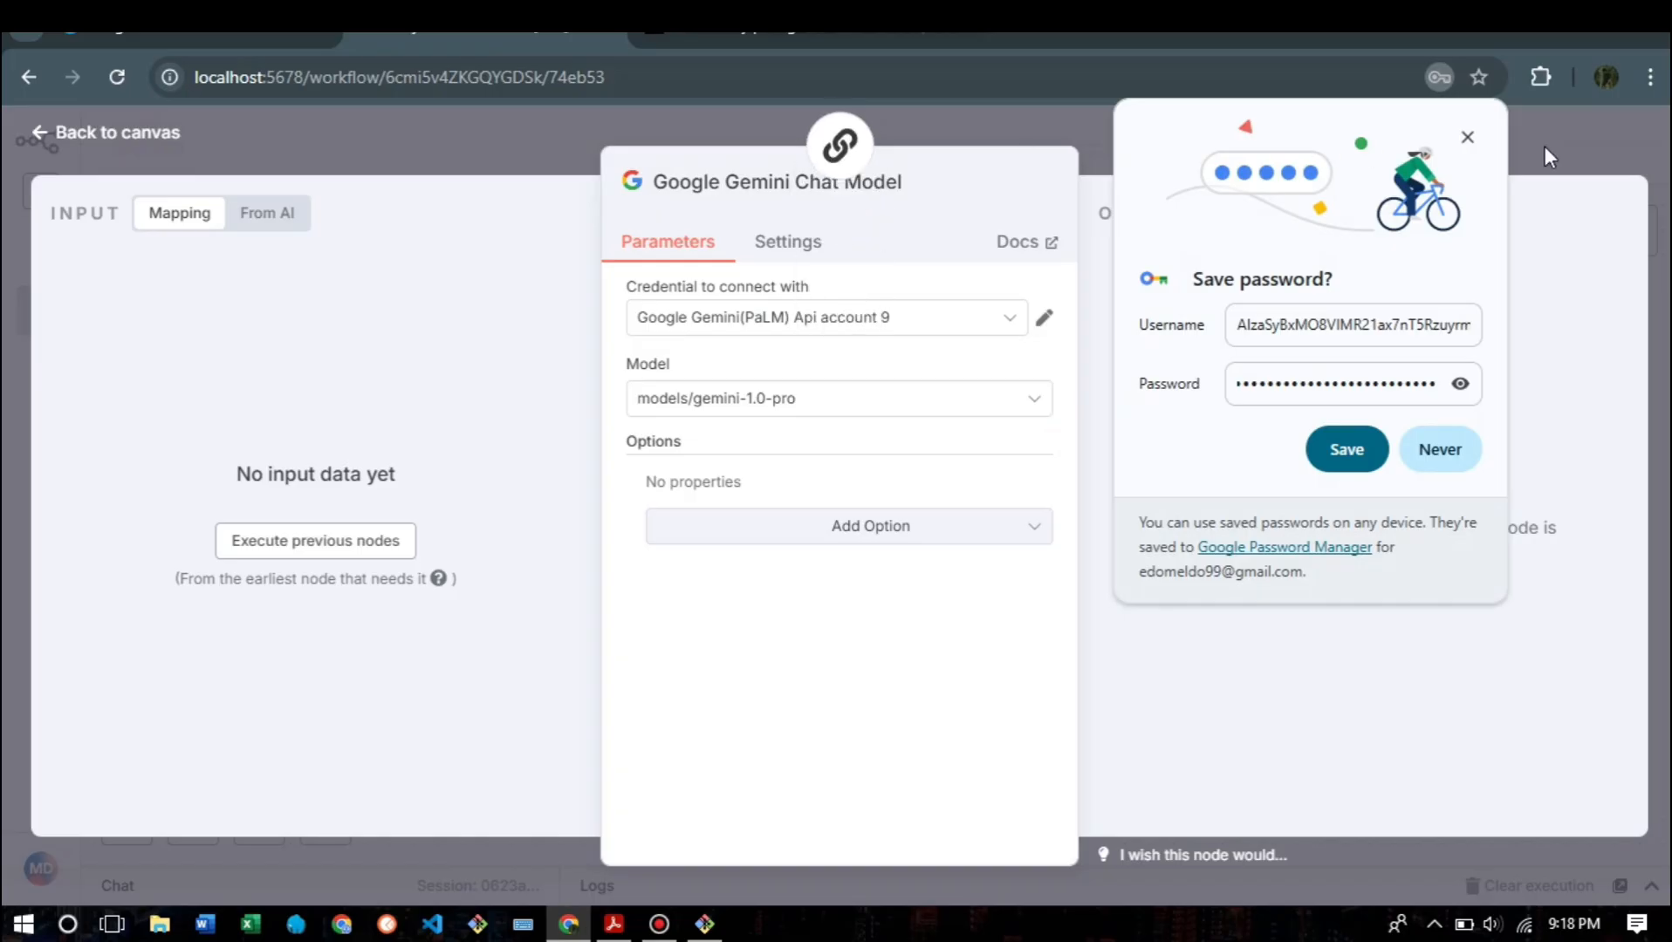
click(1467, 138)
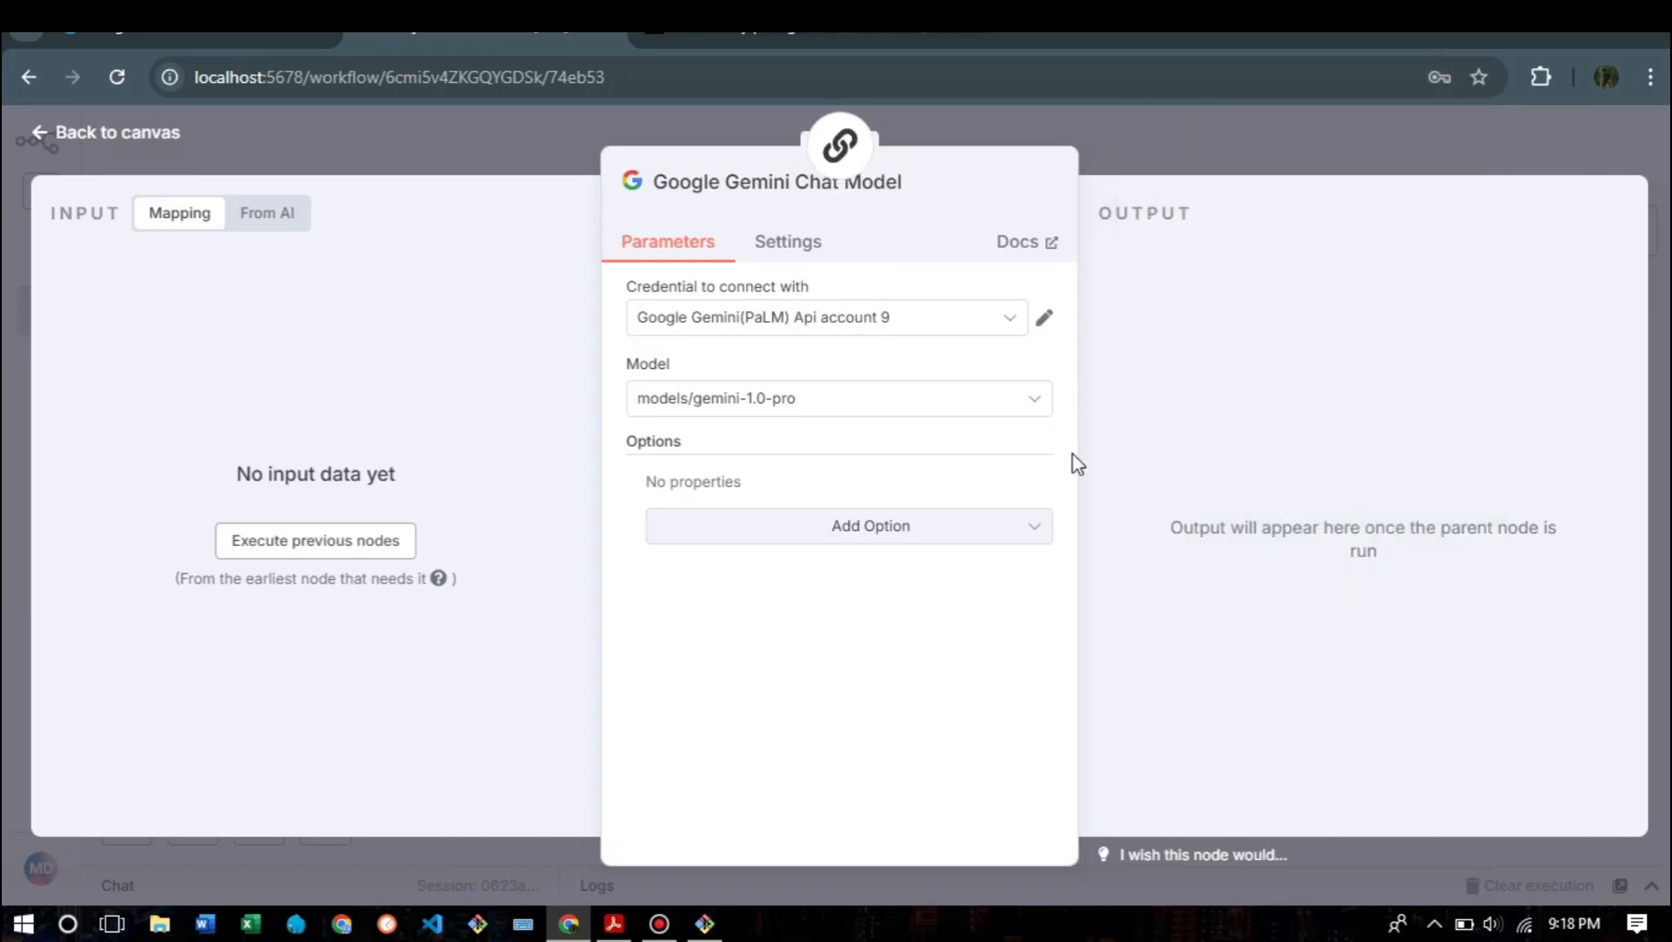
Set the Google Gemini Chat Model's model to models/gemini-2.0-flash
click(1029, 403)
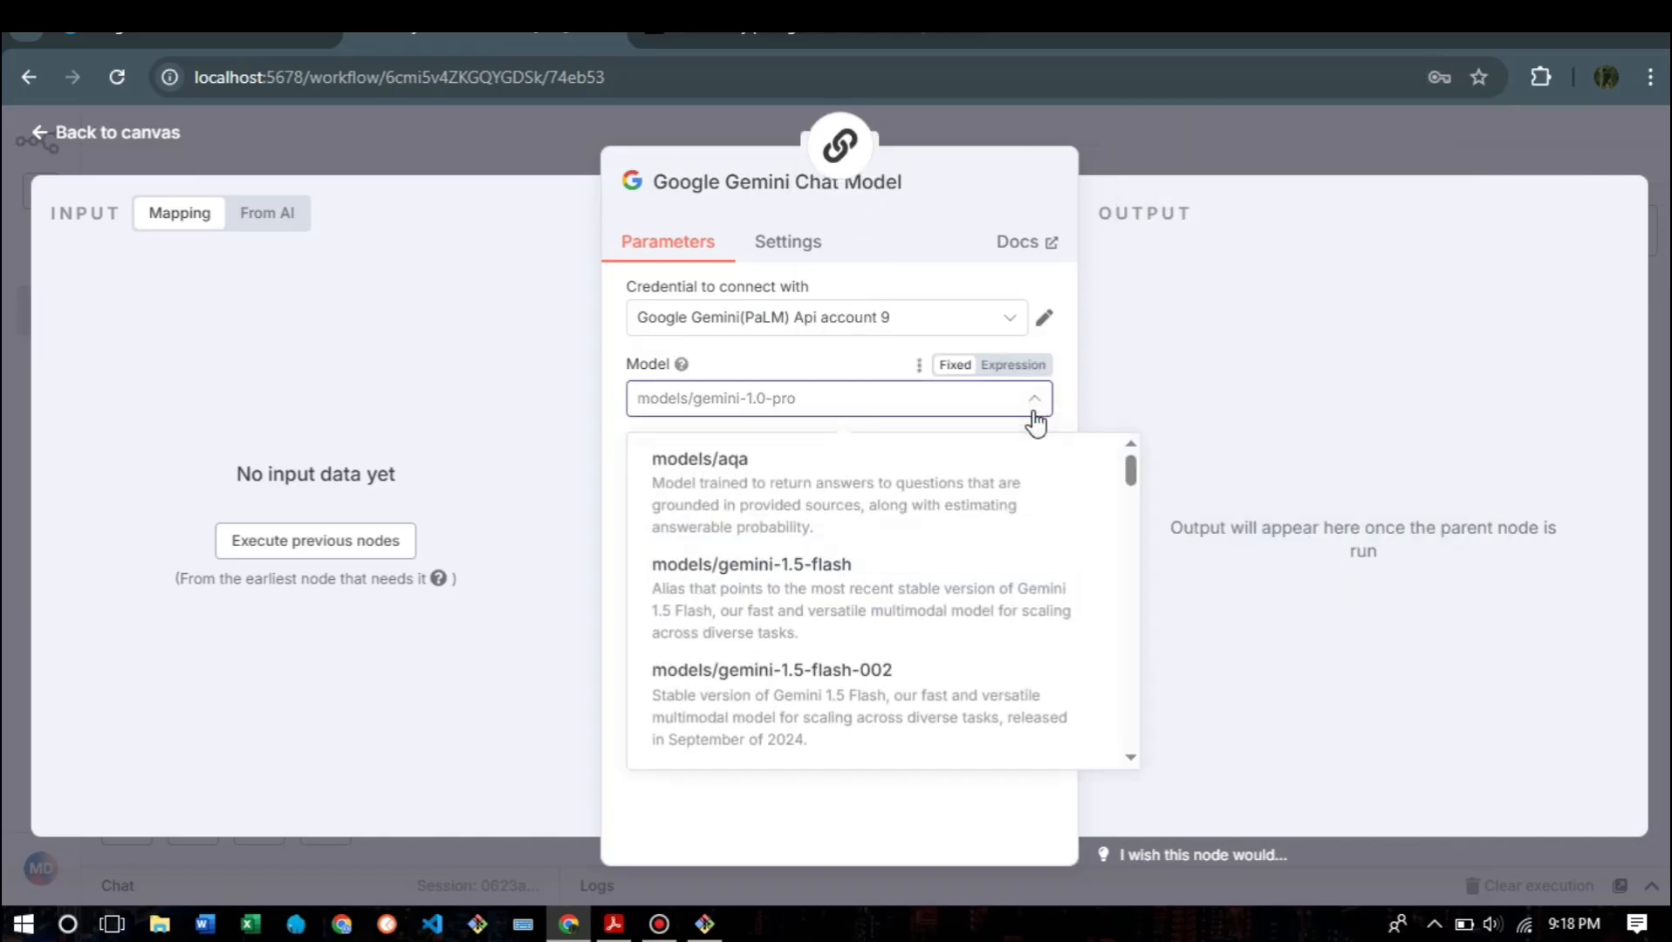
click(738, 32)
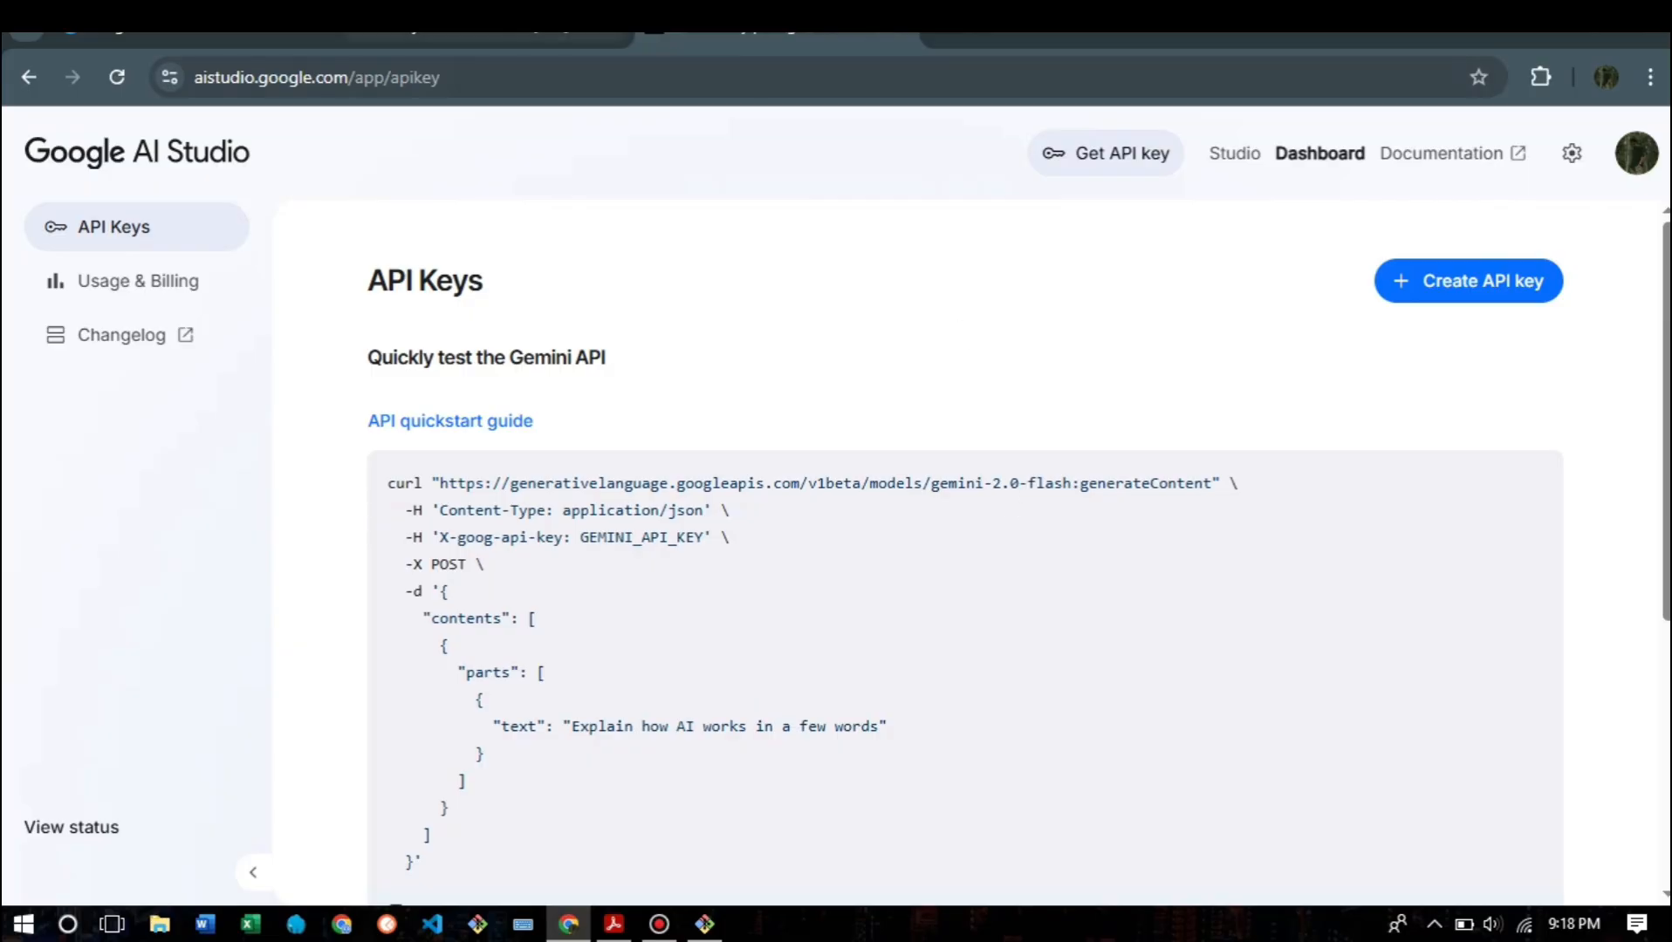
click(541, 28)
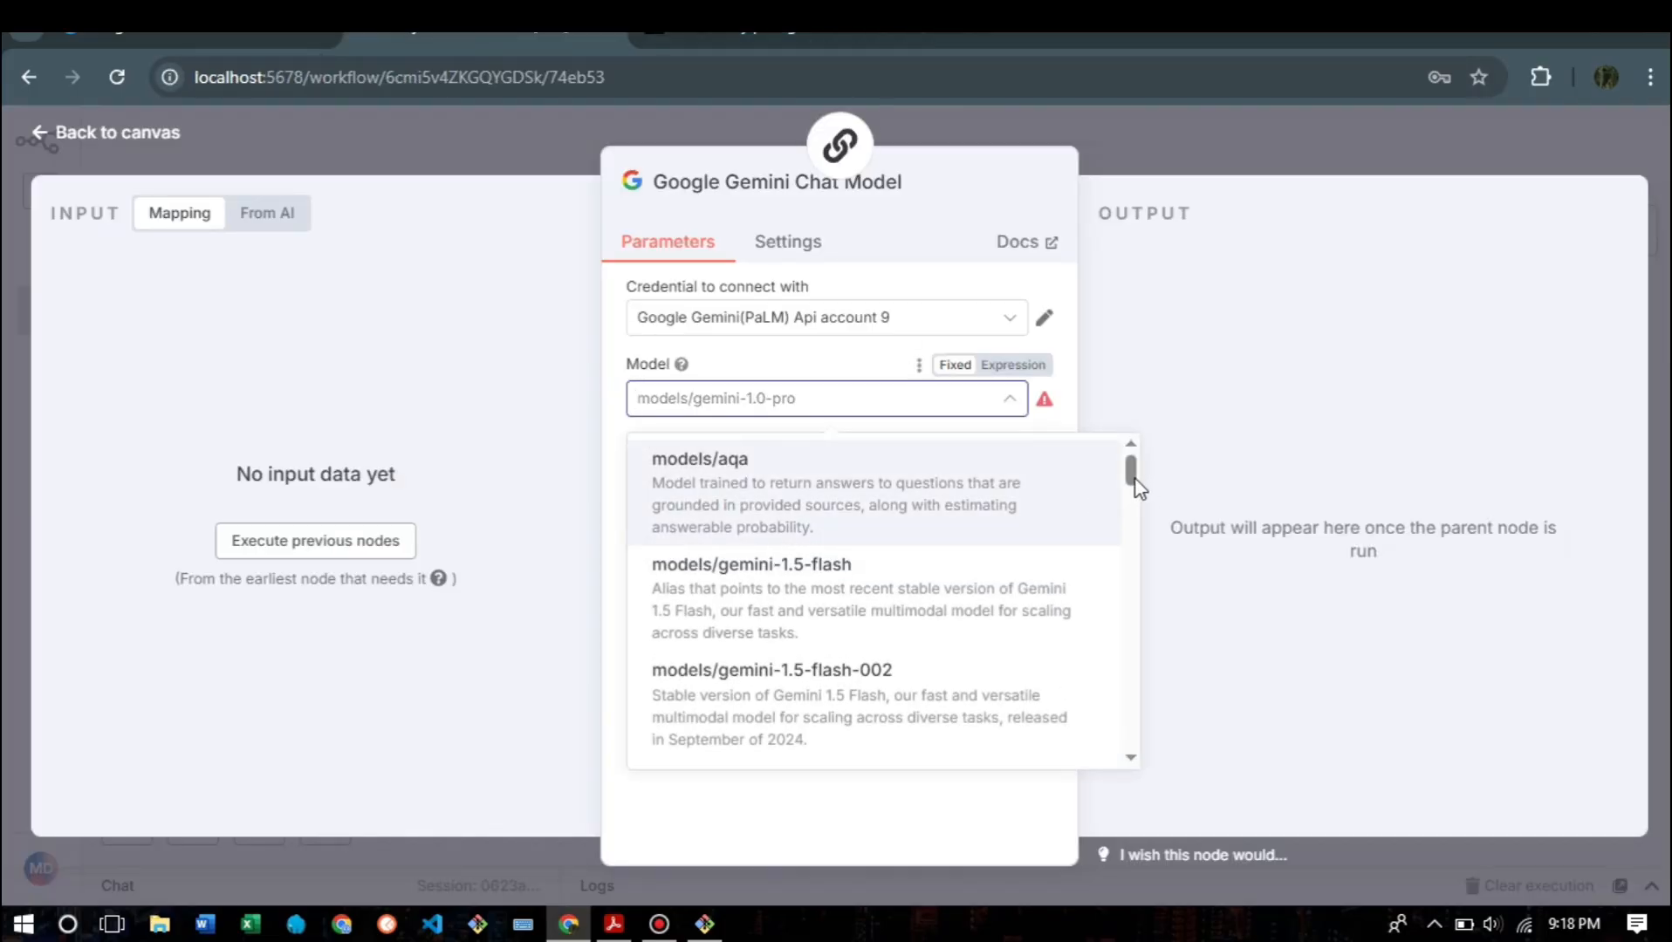
scroll(1135, 499, down, 2)
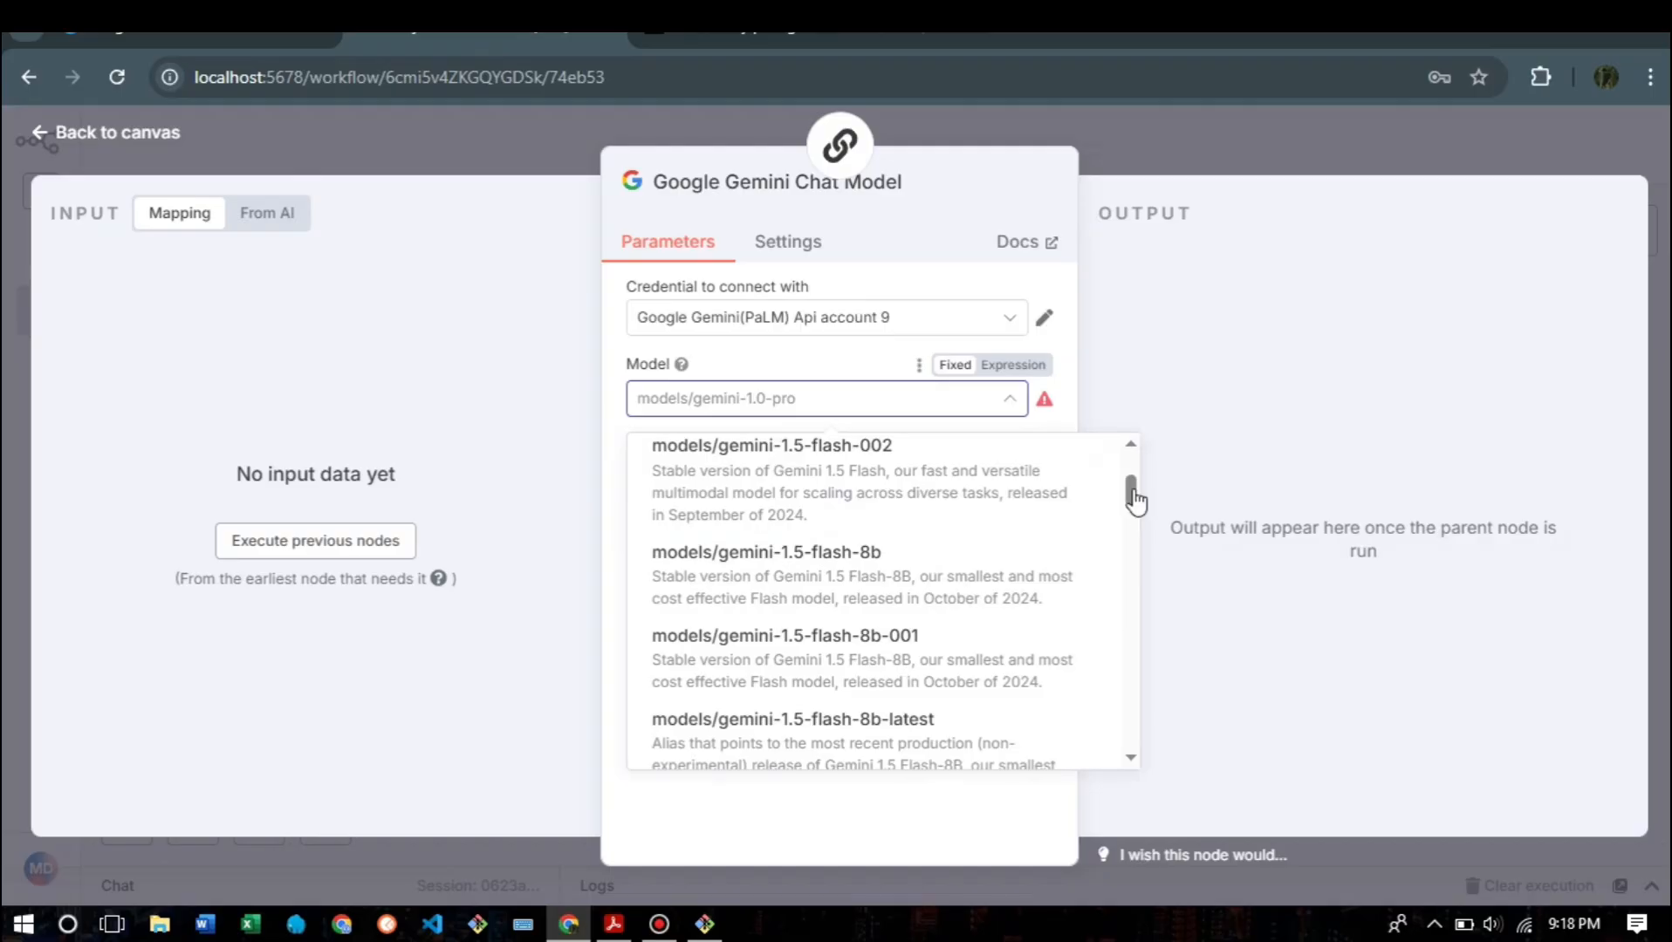
scroll(1135, 503, down, 2)
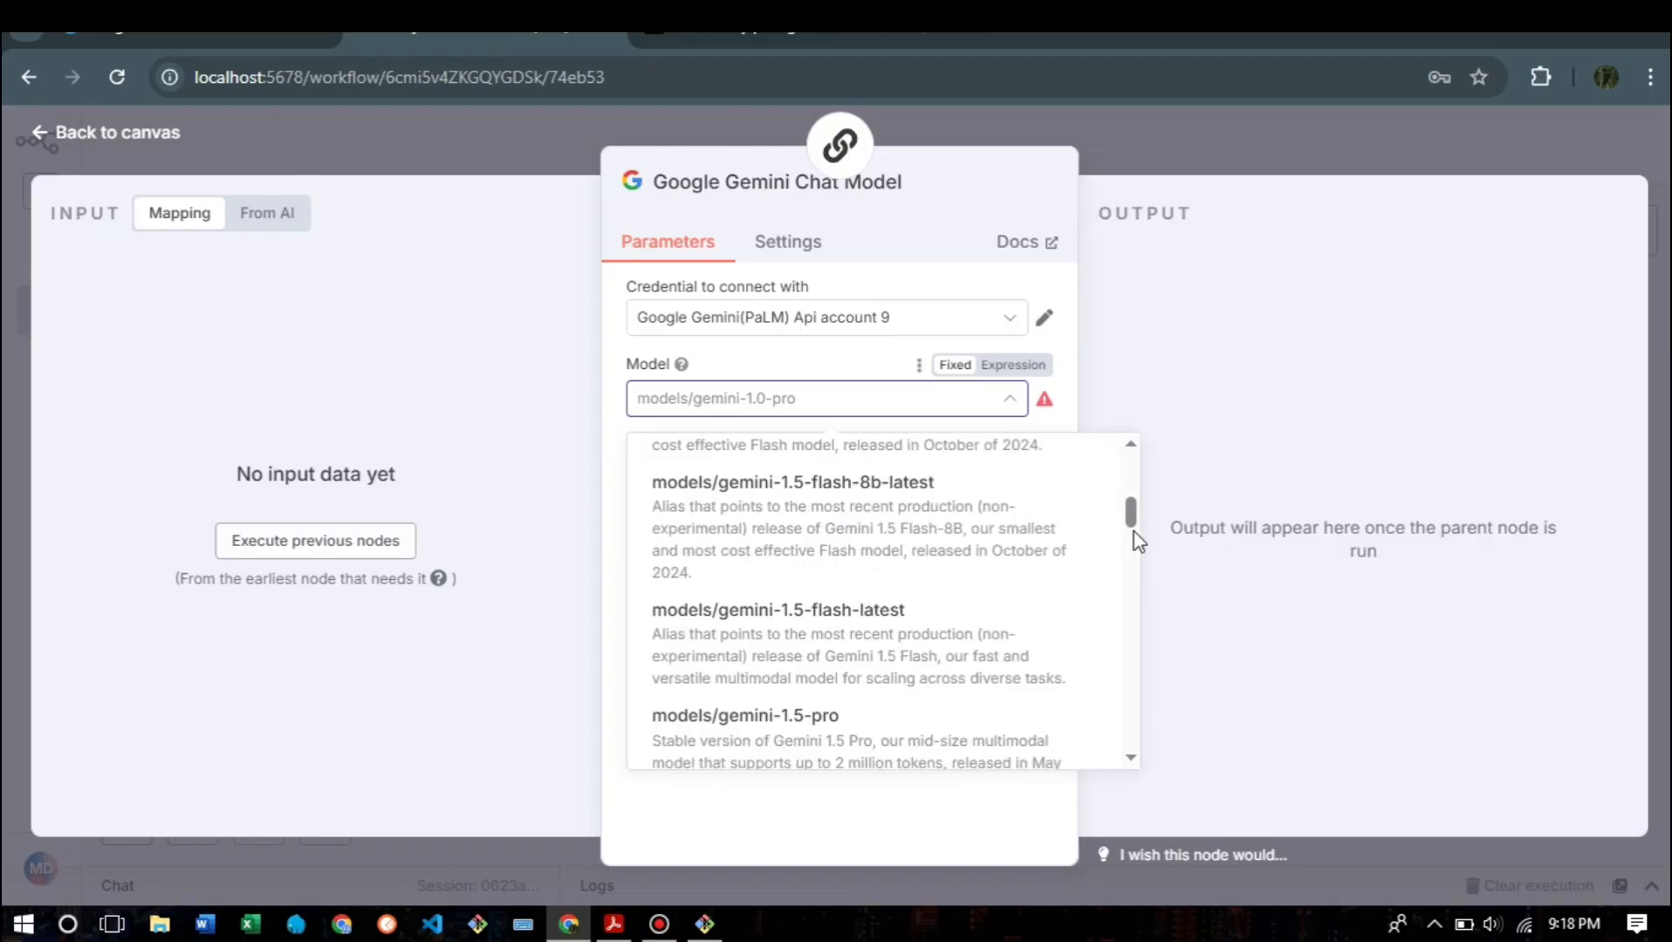
scroll(1132, 541, down, 2)
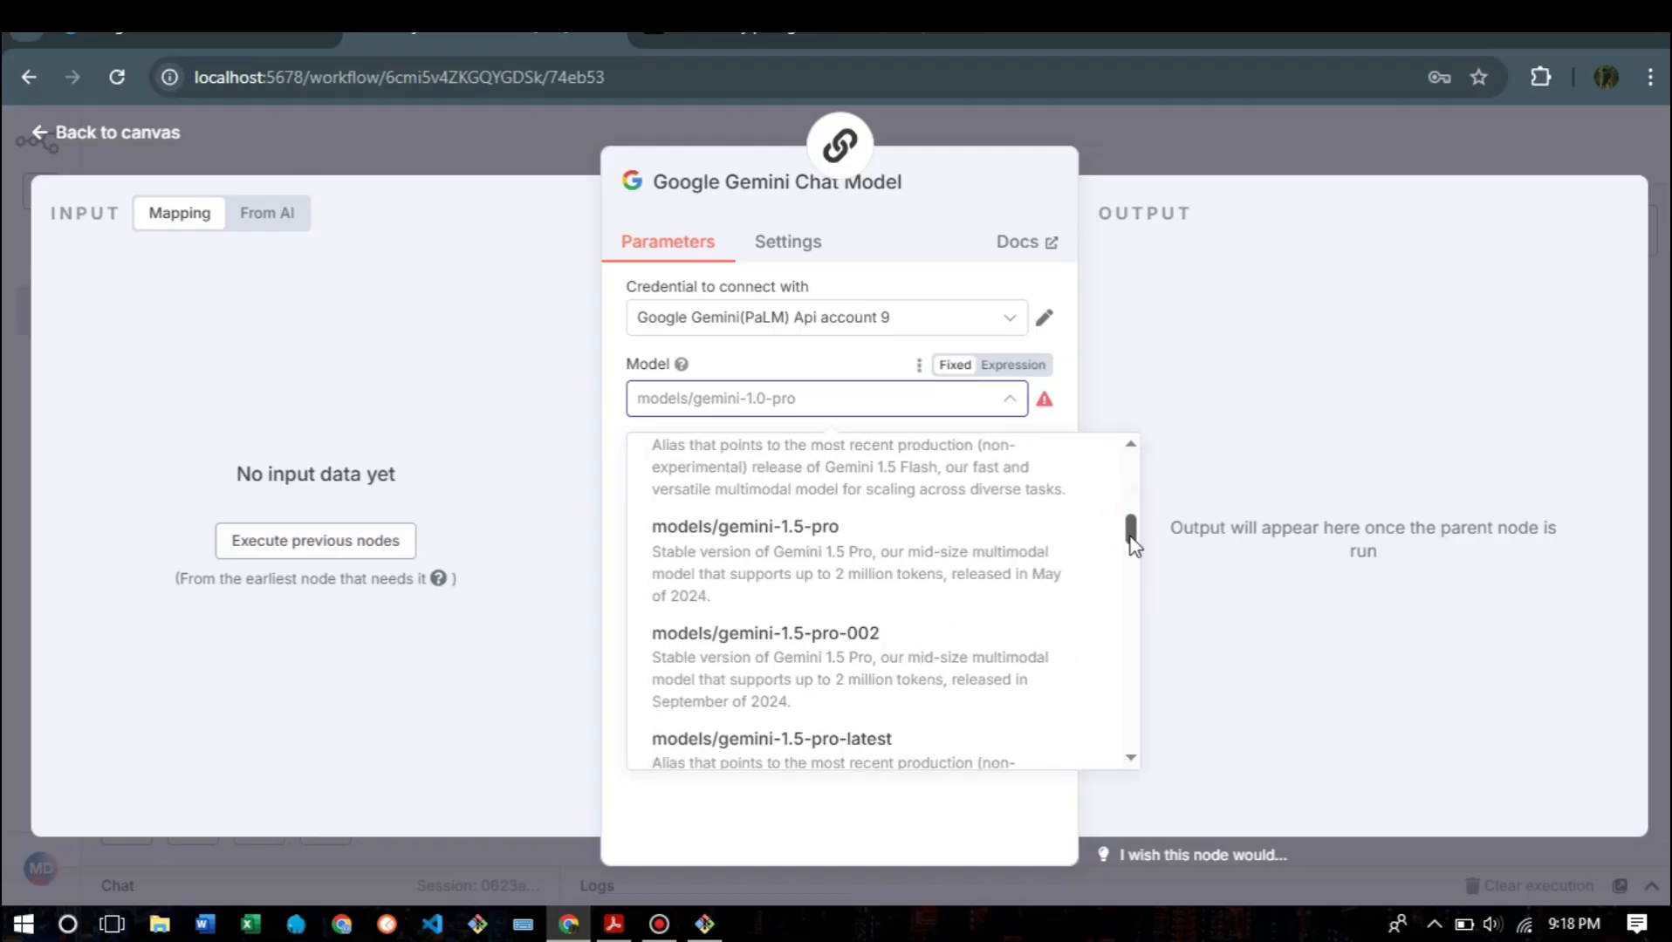
mouse_move(1134, 540)
mouse_down()
mouse_move(1134, 589)
mouse_move(1128, 564)
mouse_up()
click(853, 552)
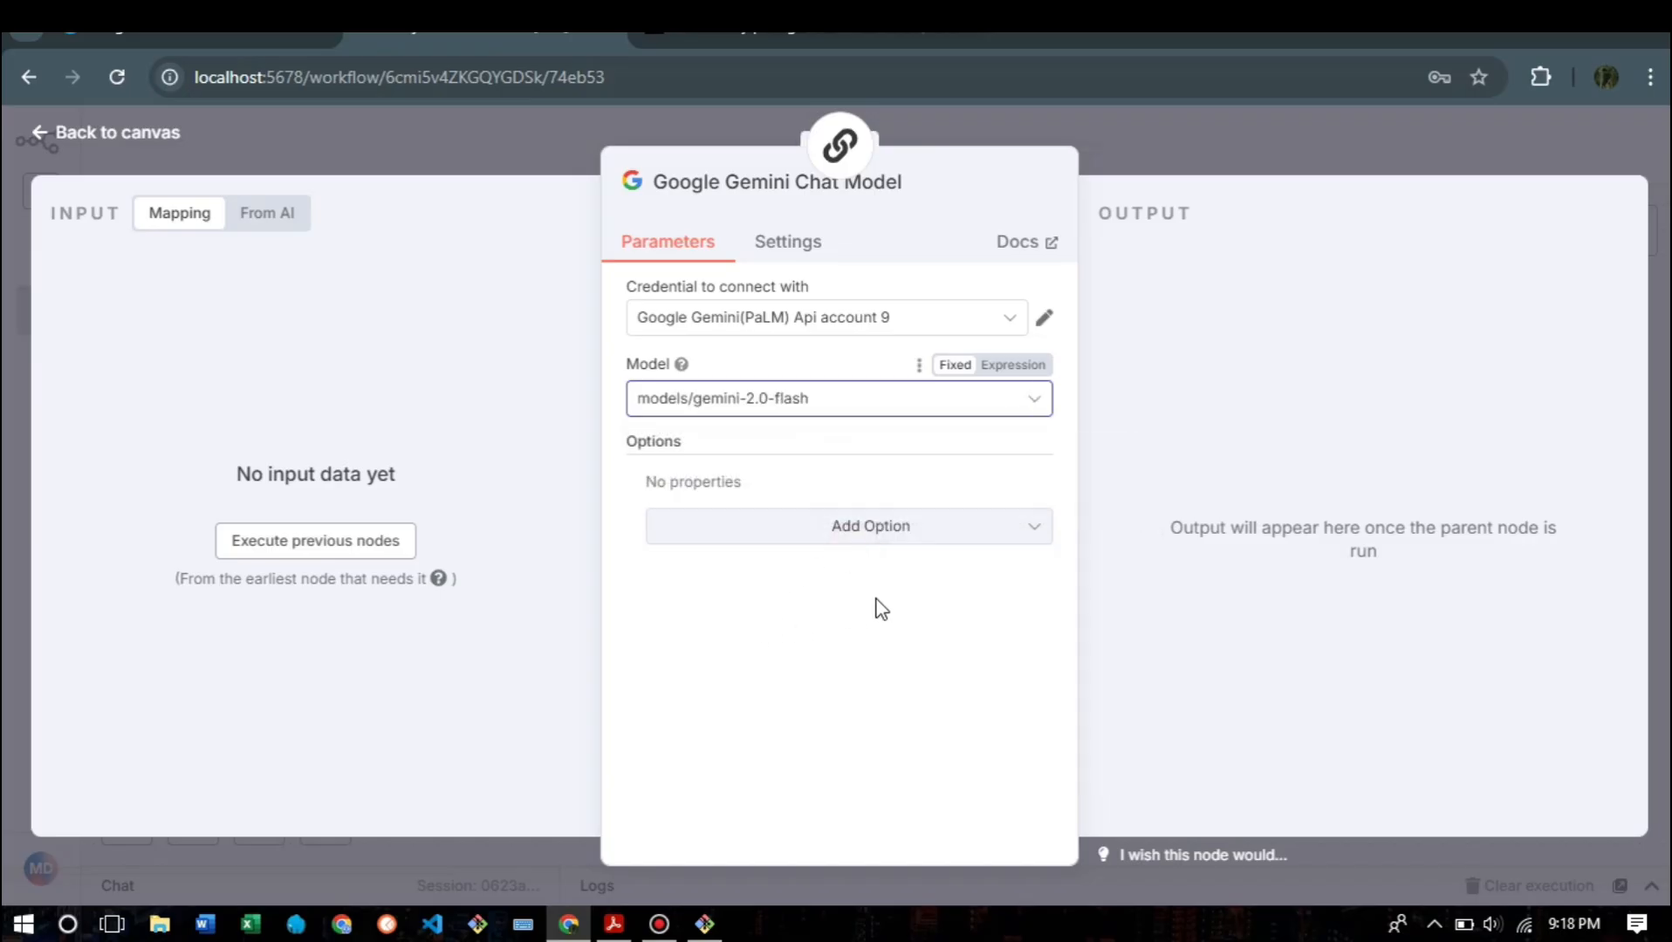
Add the Maximum Number of Tokens option with a value of 100 and return to the canvas
click(829, 534)
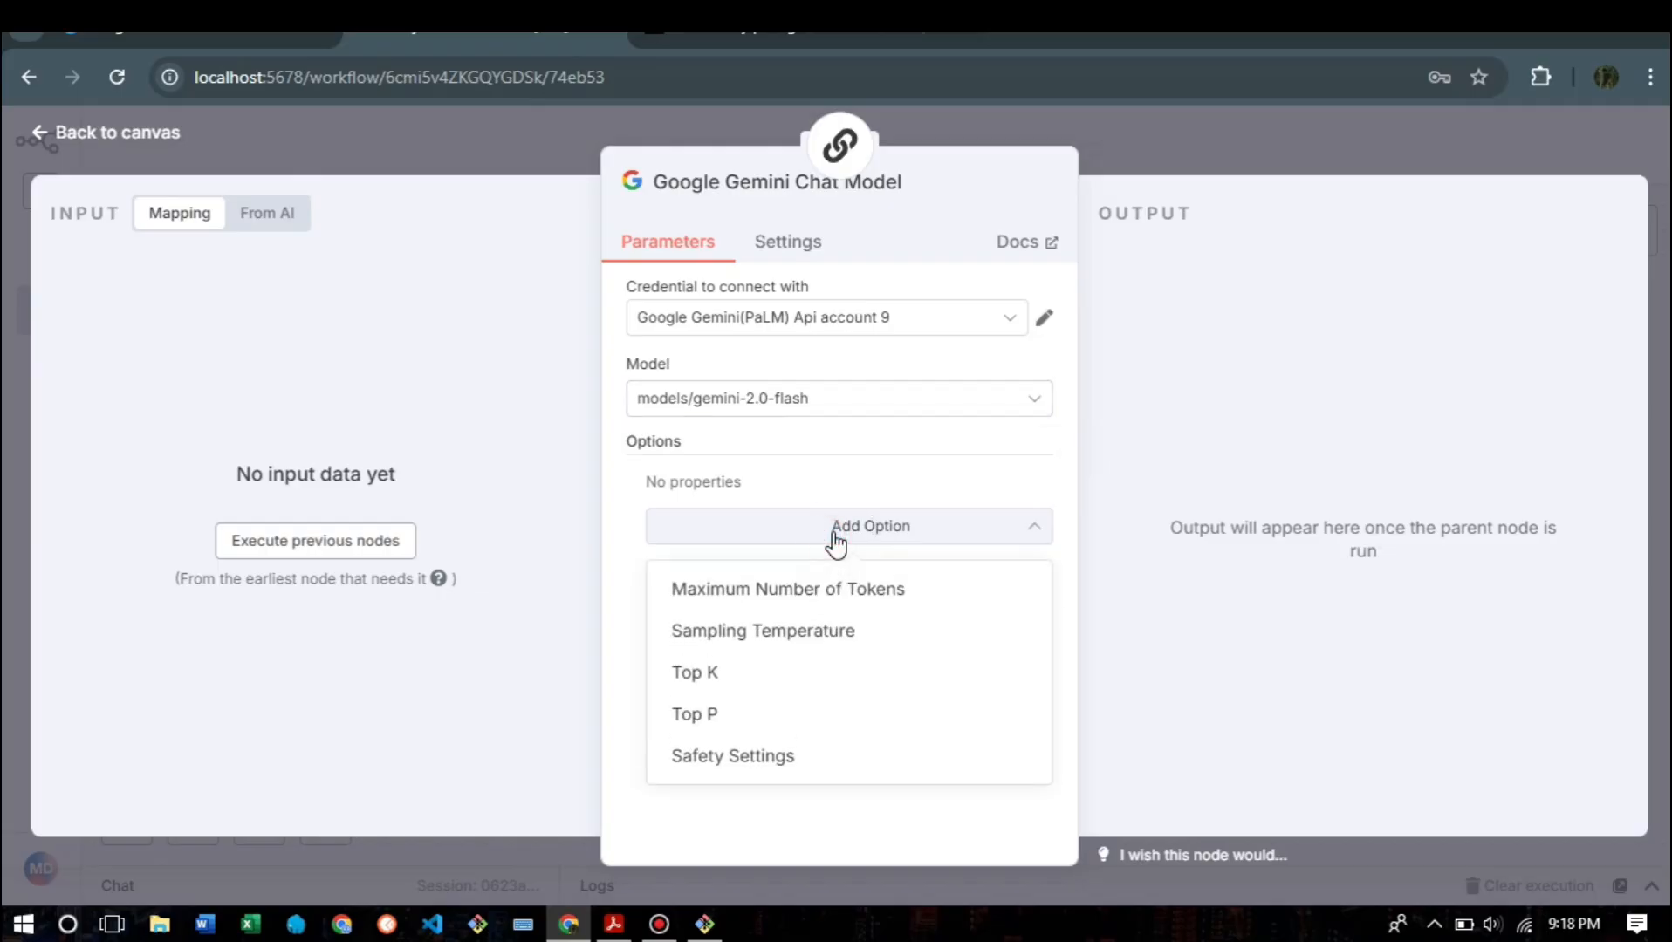
click(799, 592)
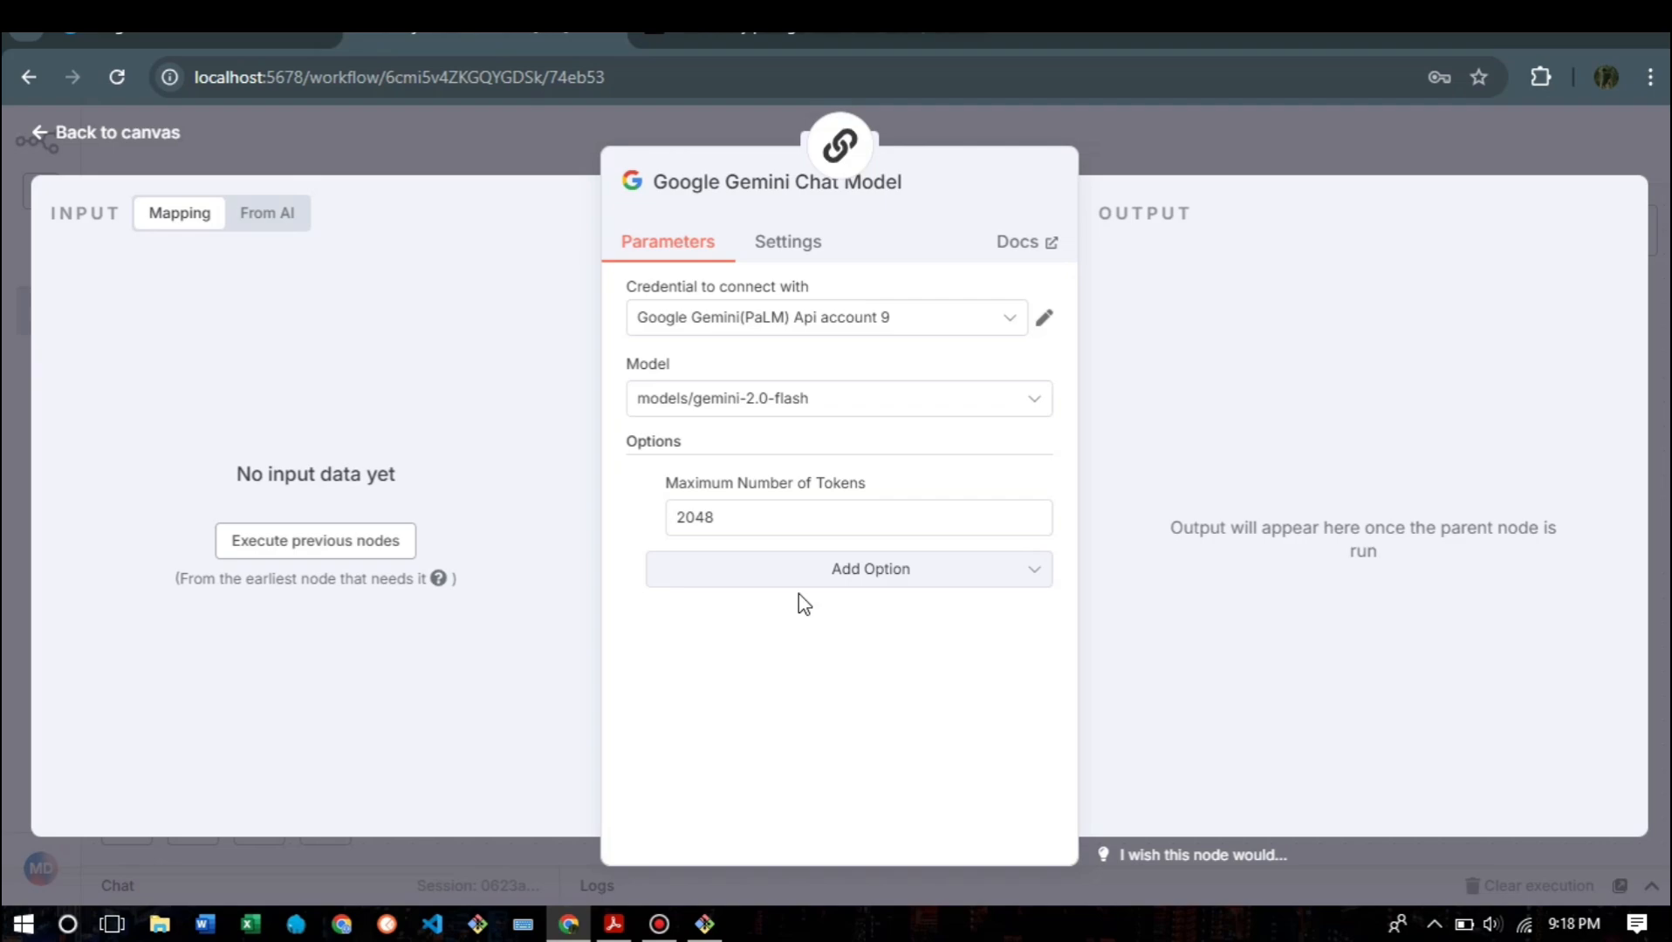
drag(735, 516, 579, 515)
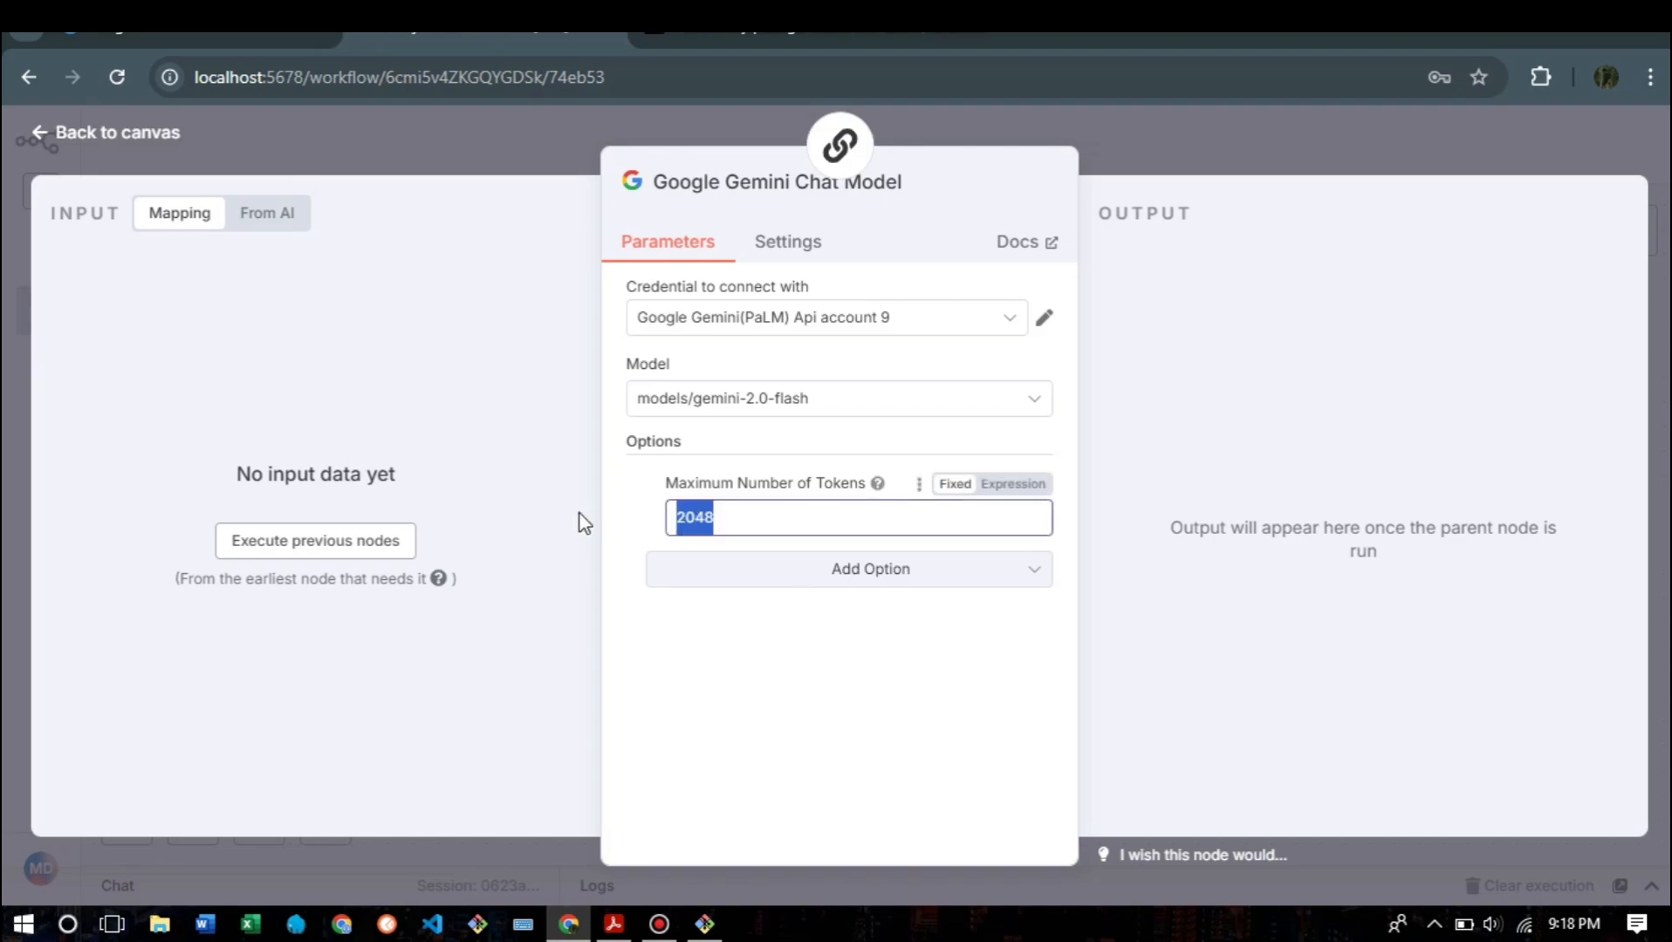
text(100)
click(131, 144)
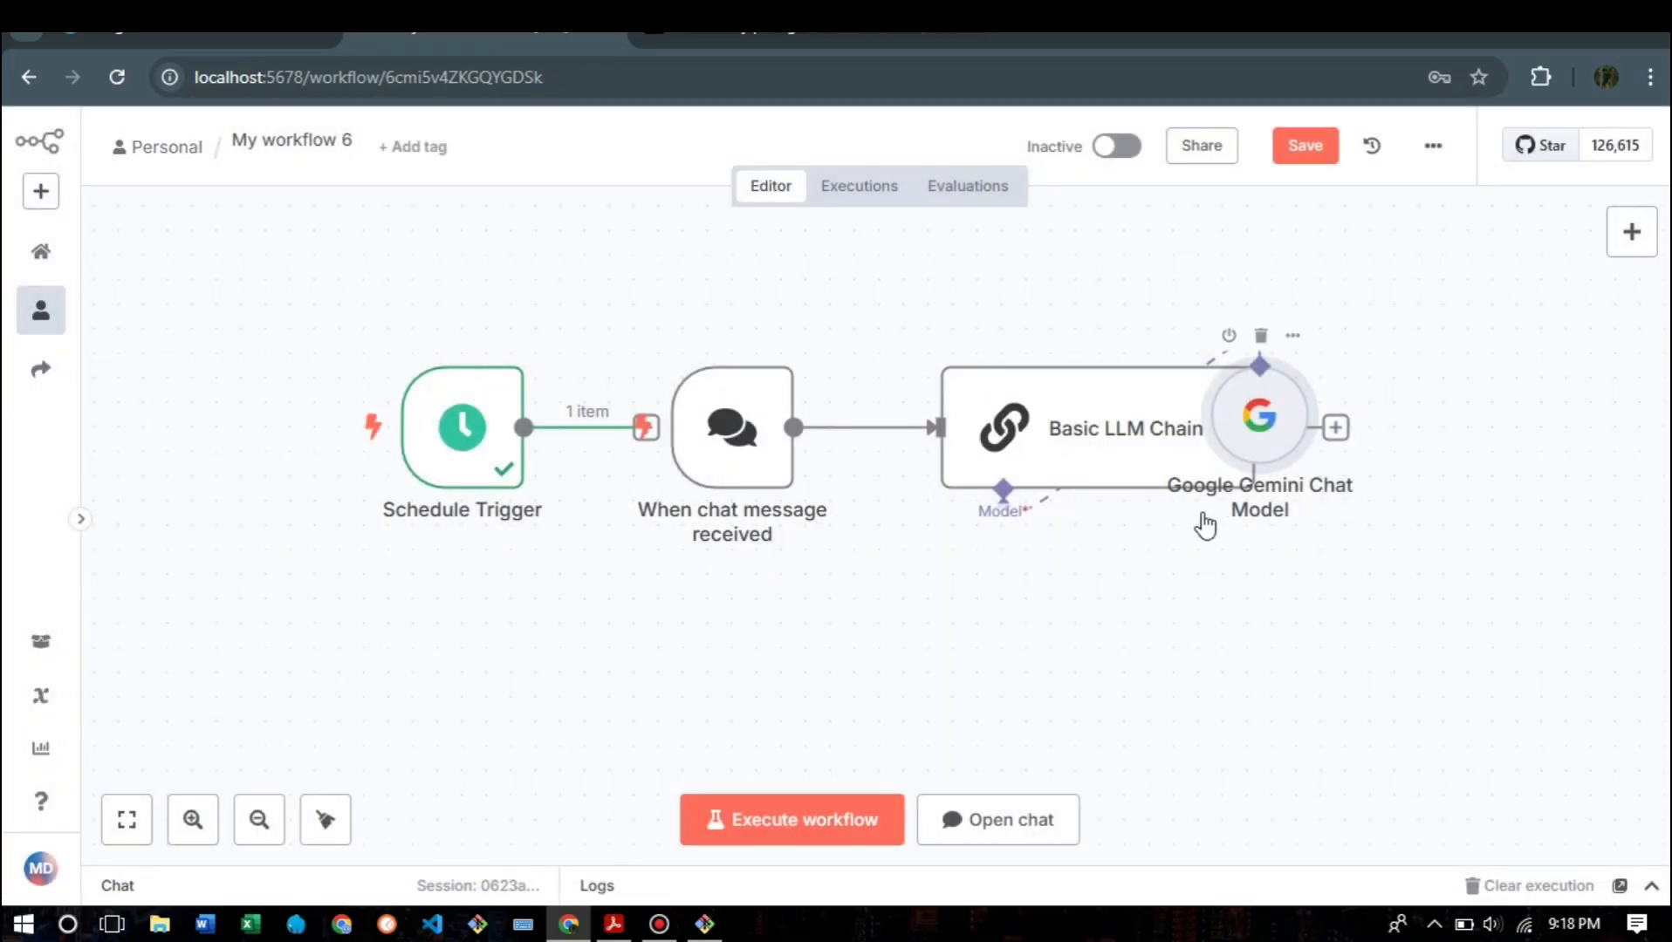
Separate the overlapping nodes by moving Basic LLM Chain up and placing the Google Gemini Chat Model below it
click(1104, 429)
drag(1062, 382, 990, 260)
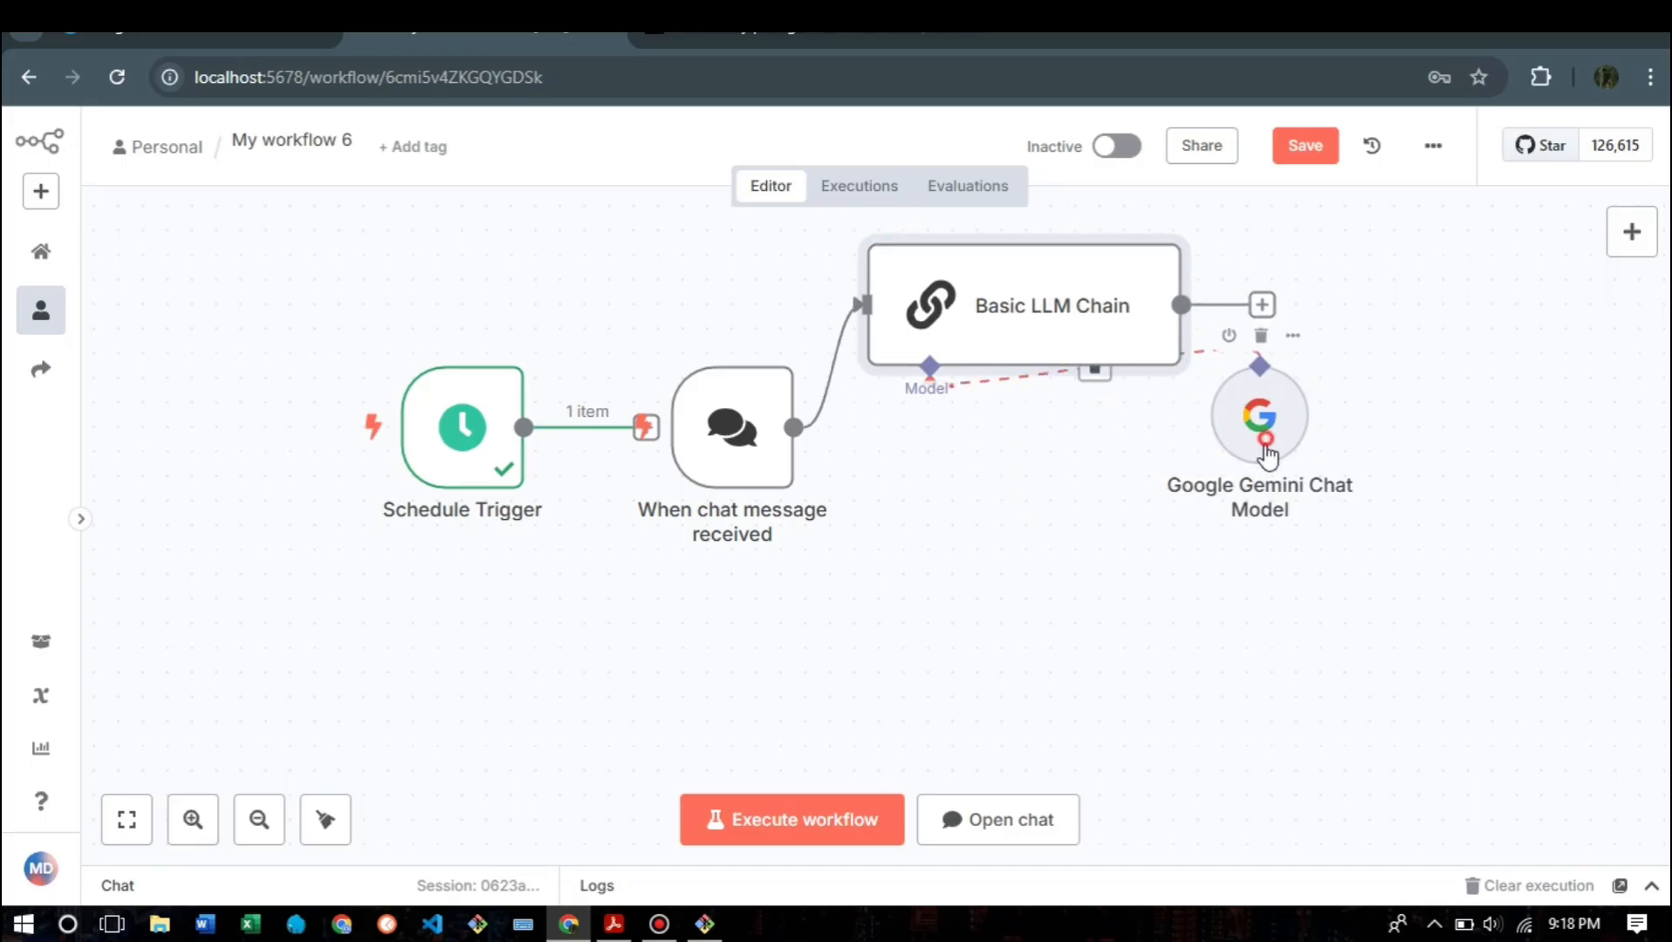
drag(1258, 419, 910, 729)
Delete the When chat message received node and connect the Schedule Trigger directly to Basic LLM Chain, moving the chain closer to the trigger
drag(729, 460, 695, 384)
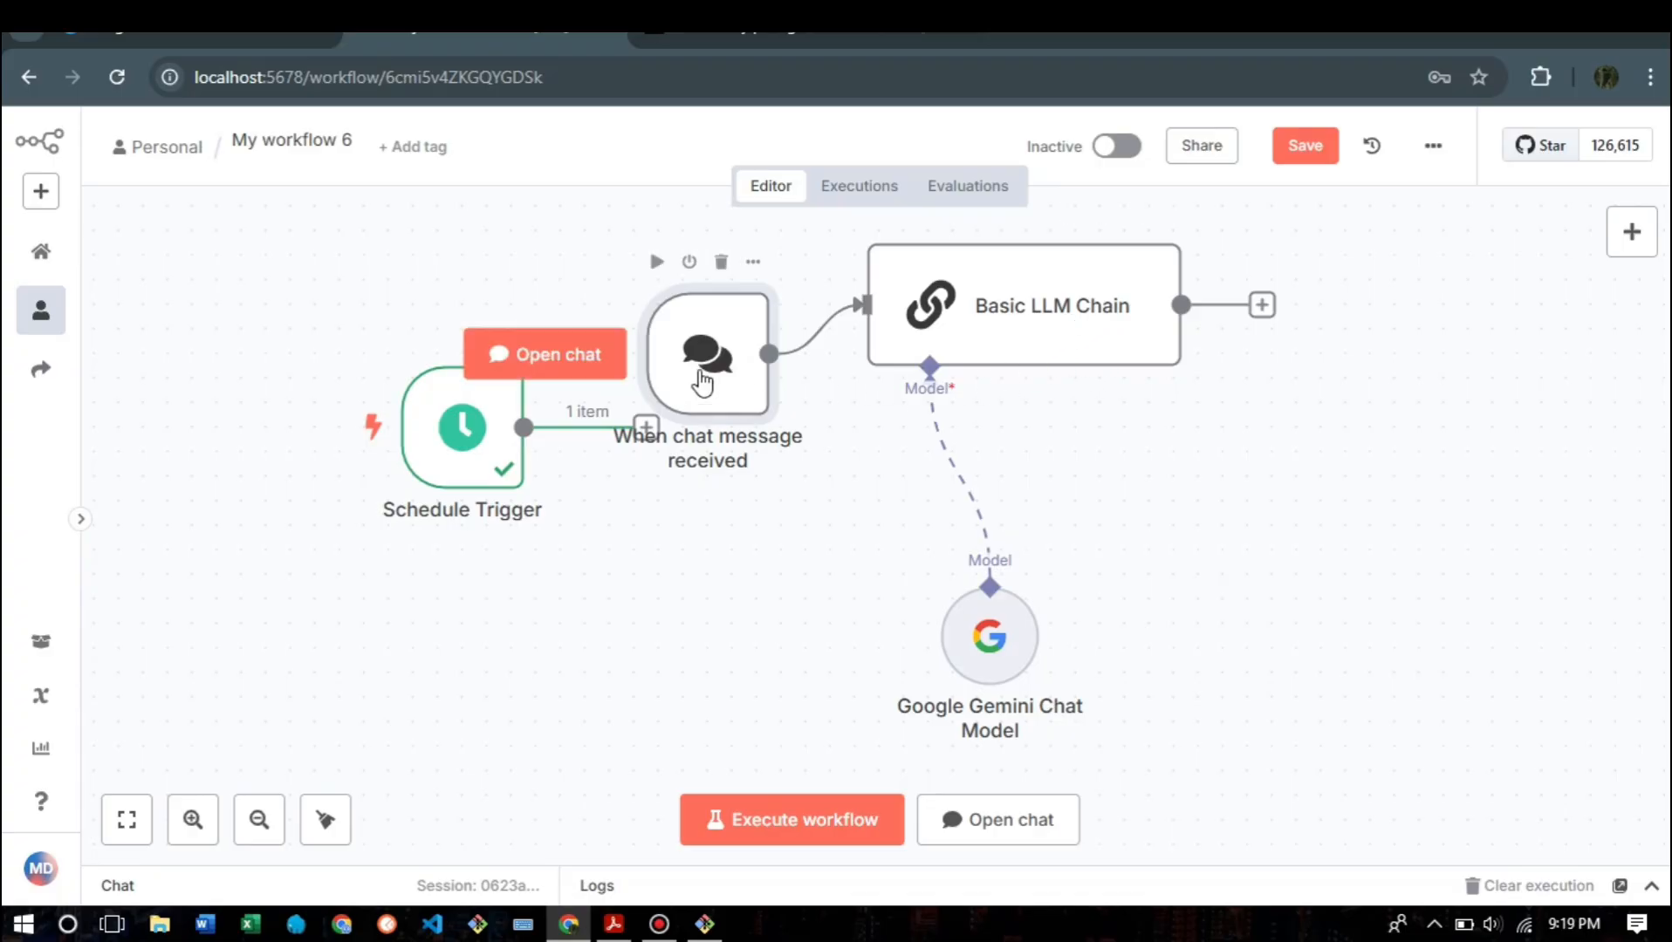
key(Delete)
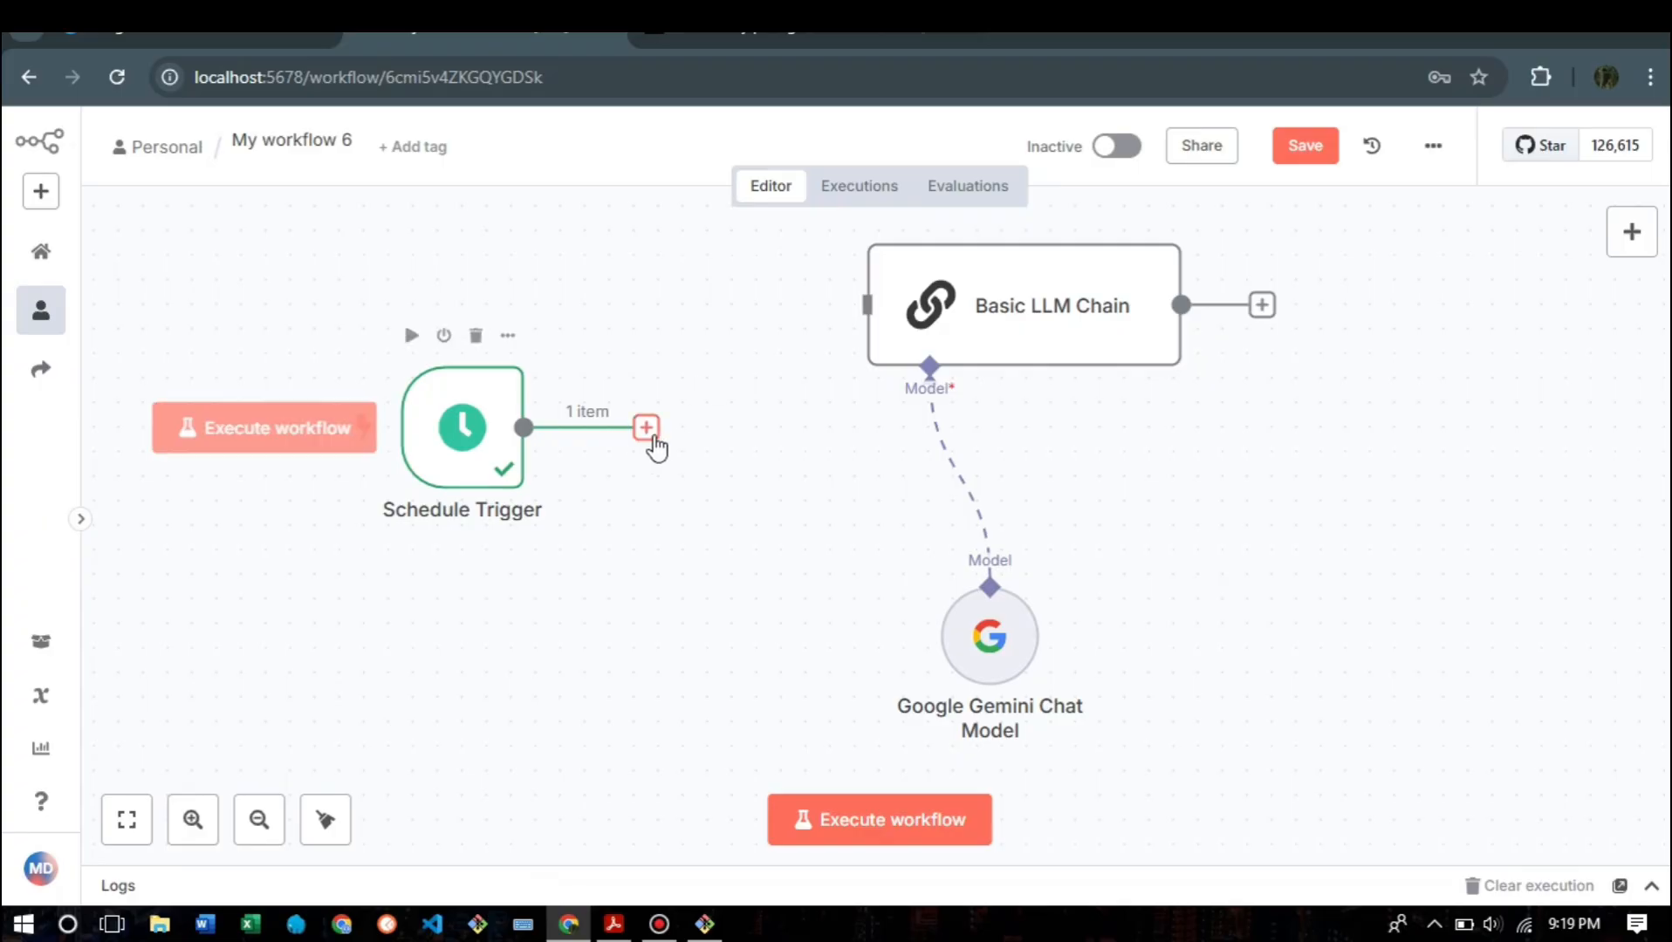
drag(655, 440, 830, 338)
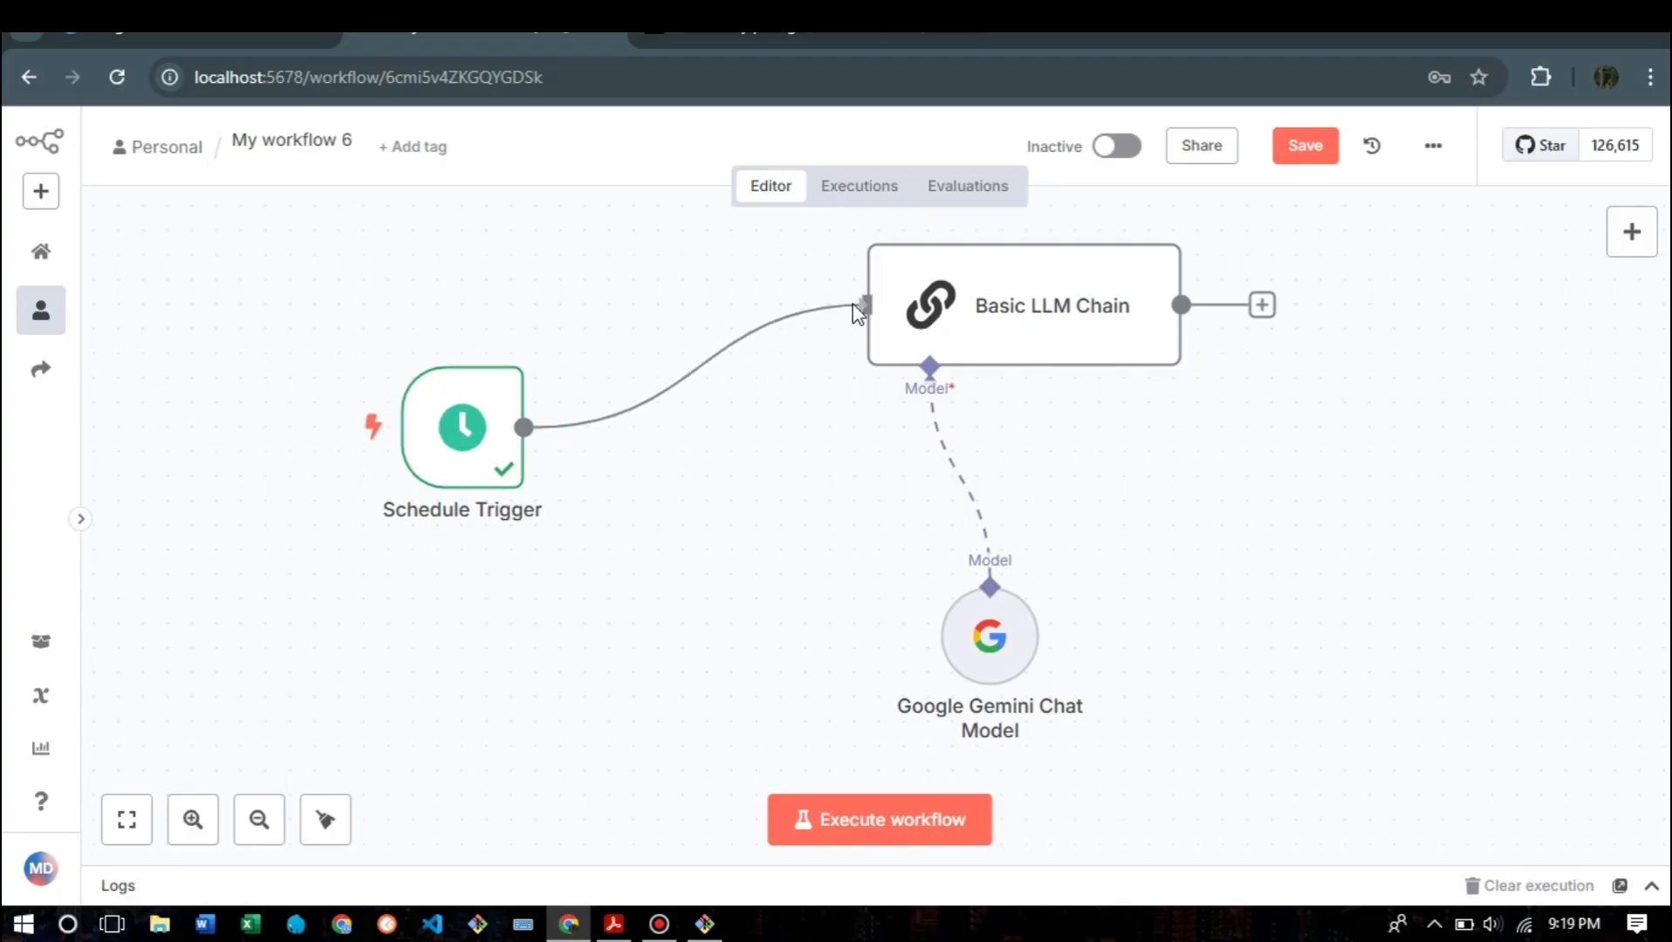
drag(1014, 328, 928, 402)
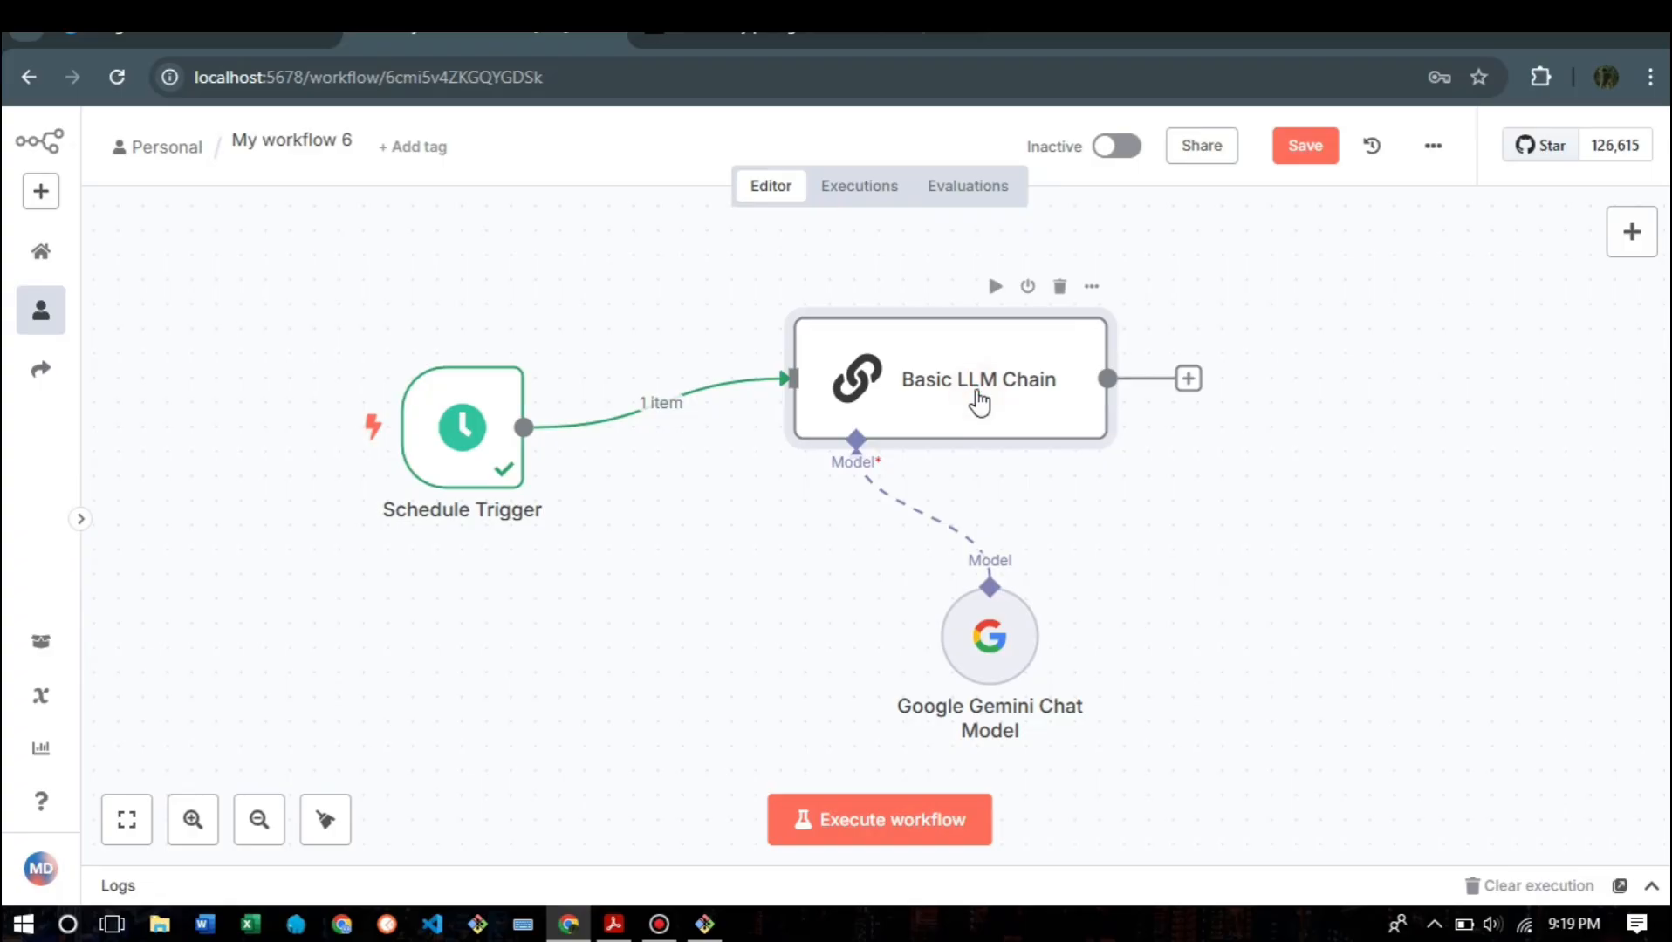
In Basic LLM Chain, set the prompt source to Define below with the prompt "berikan saya informasi tentang AI terkini" and return to the canvas
double_click(979, 399)
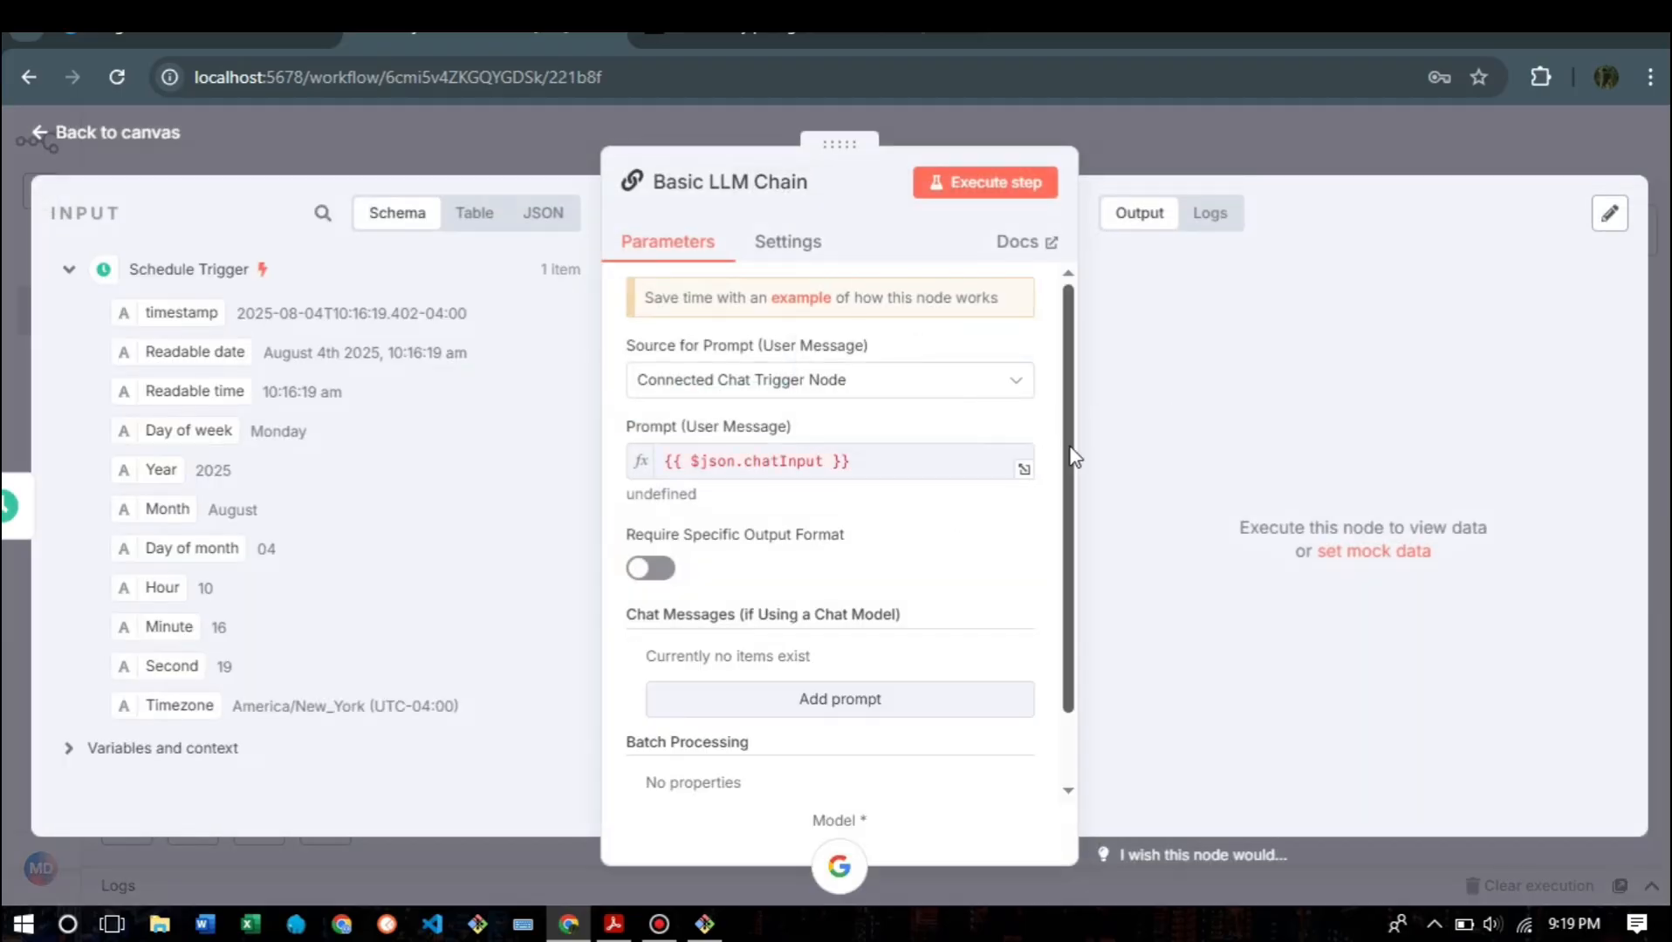
click(1023, 390)
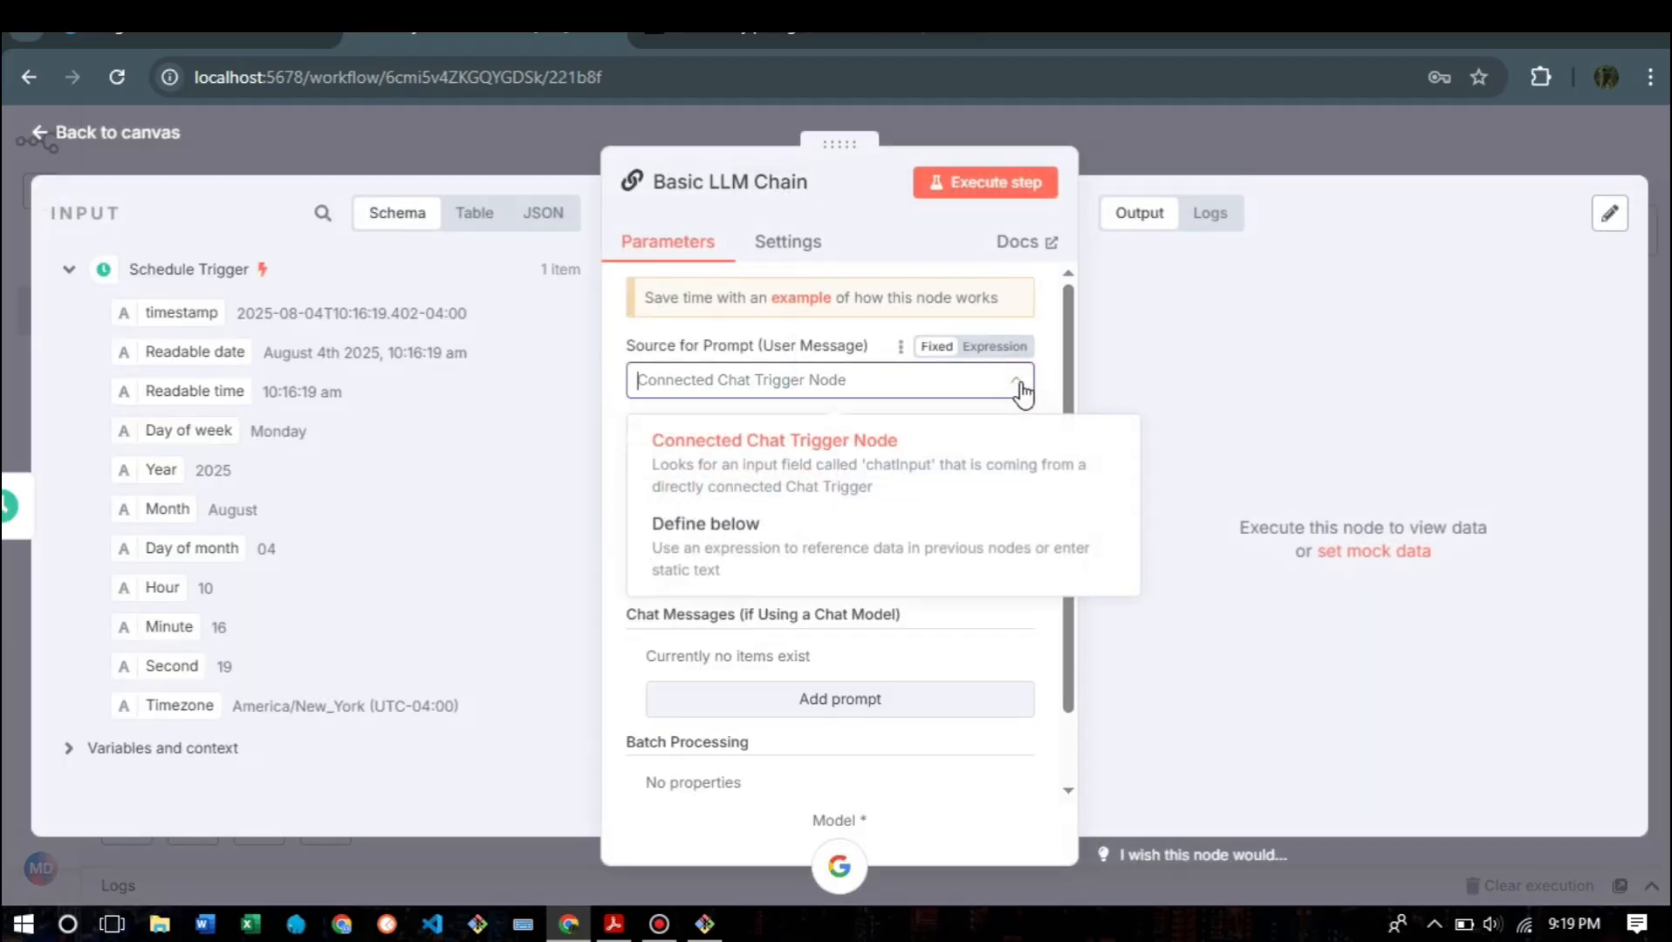
click(791, 558)
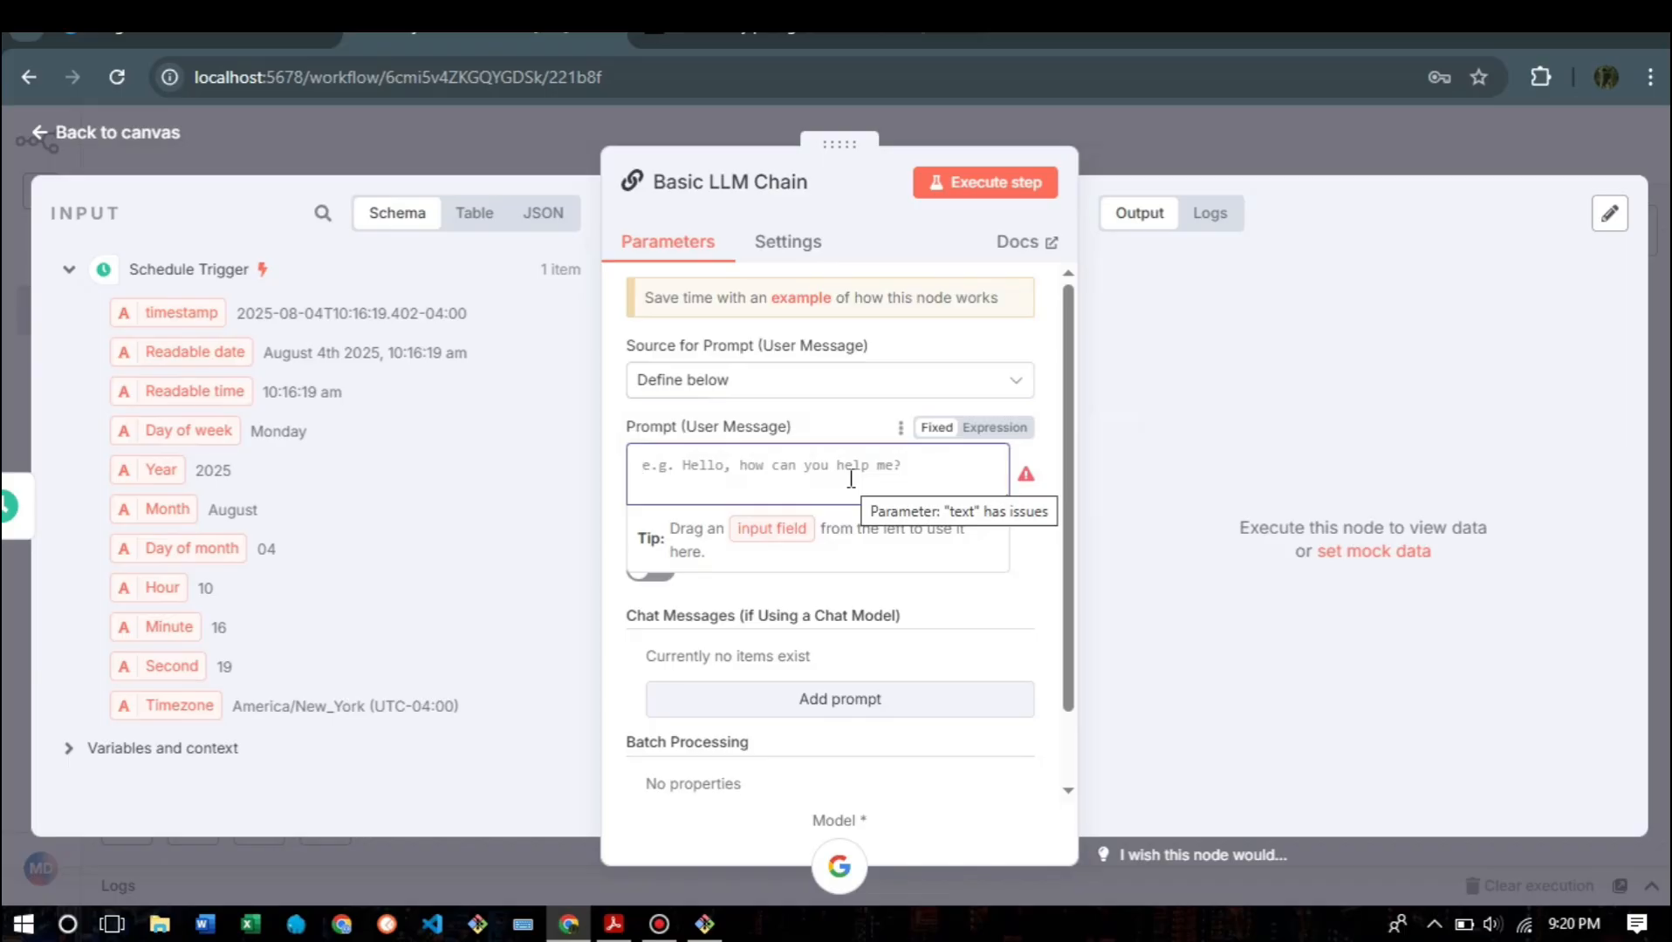
text(berikan)
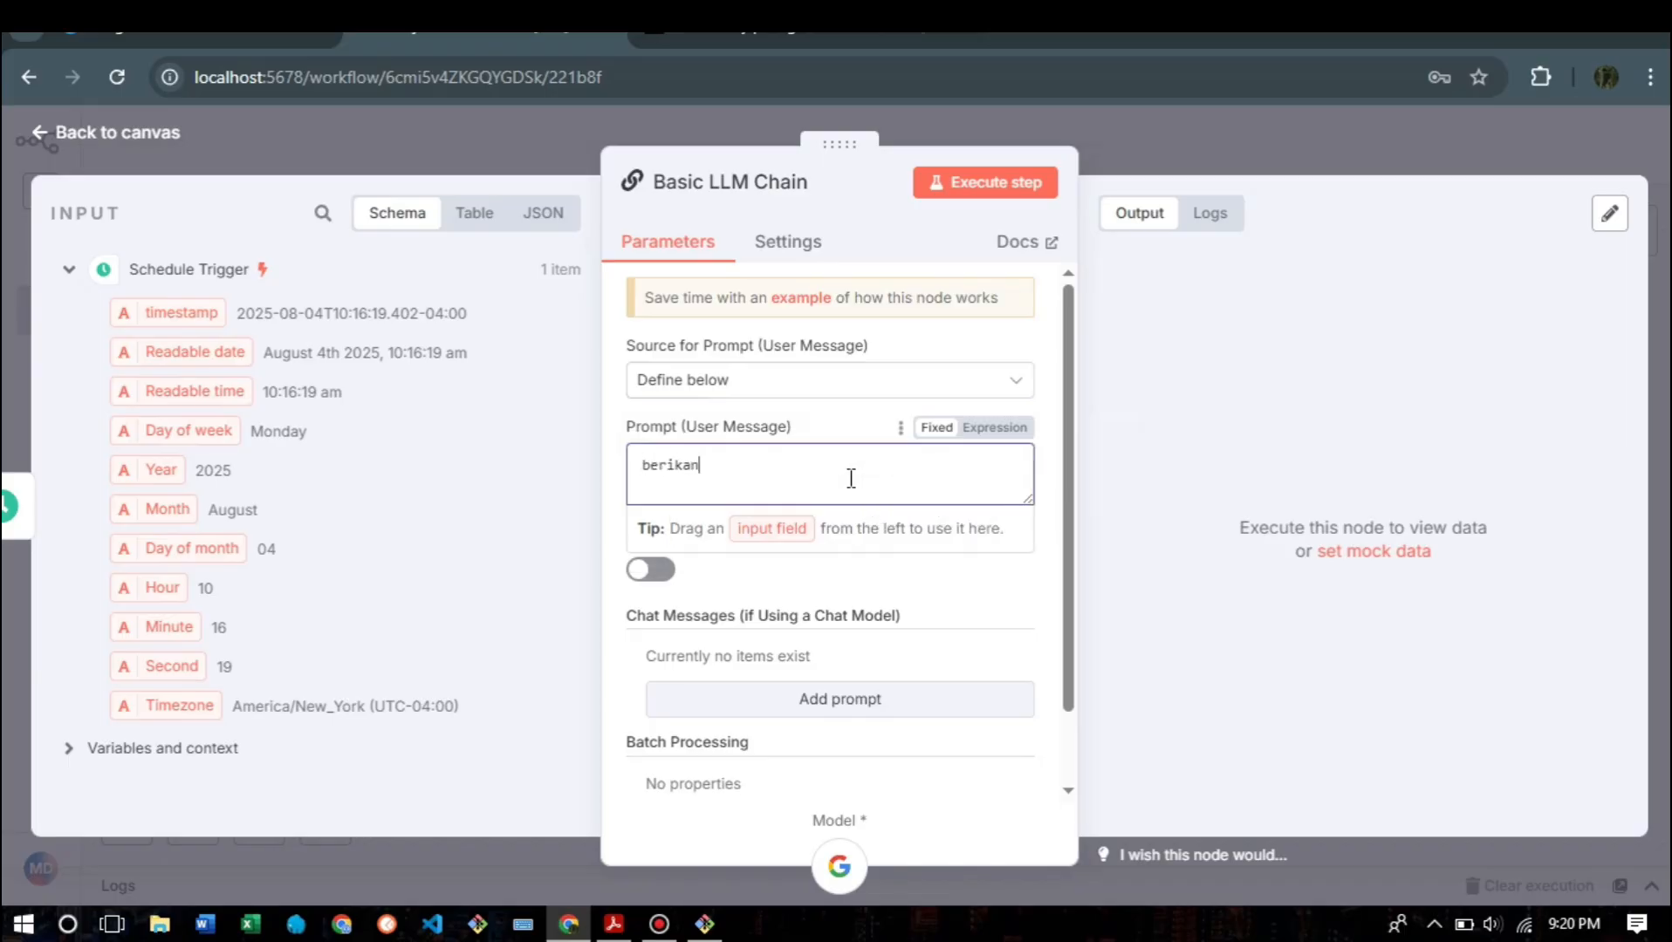
text( saya informasi ten)
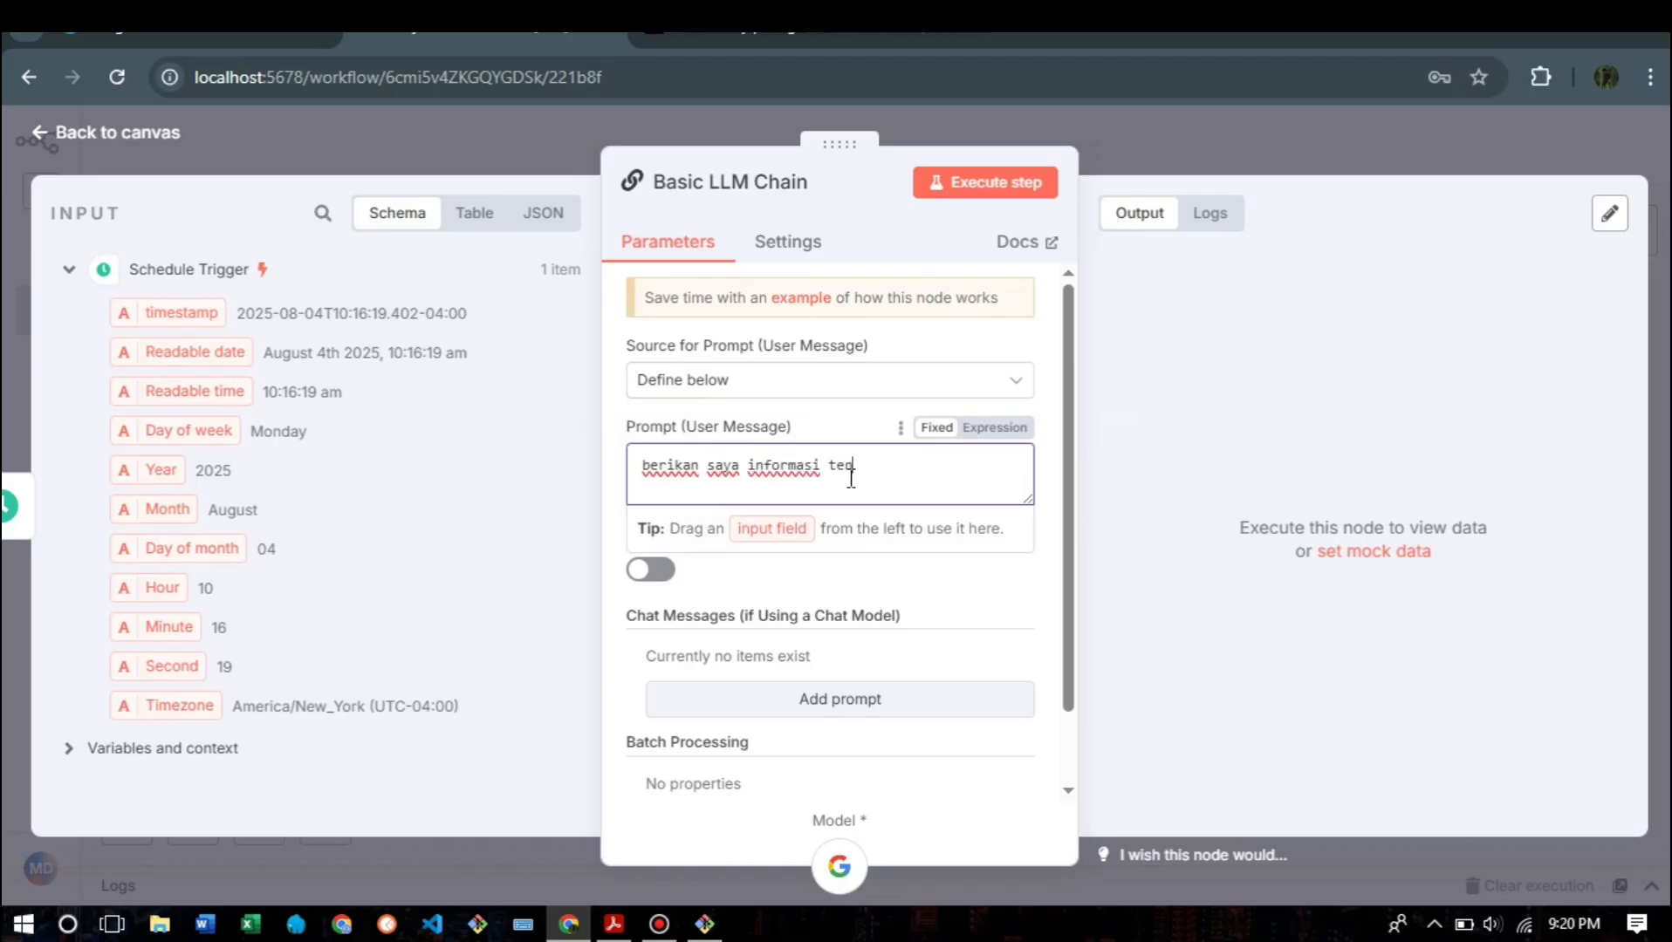
text(tang AI terkini)
click(758, 581)
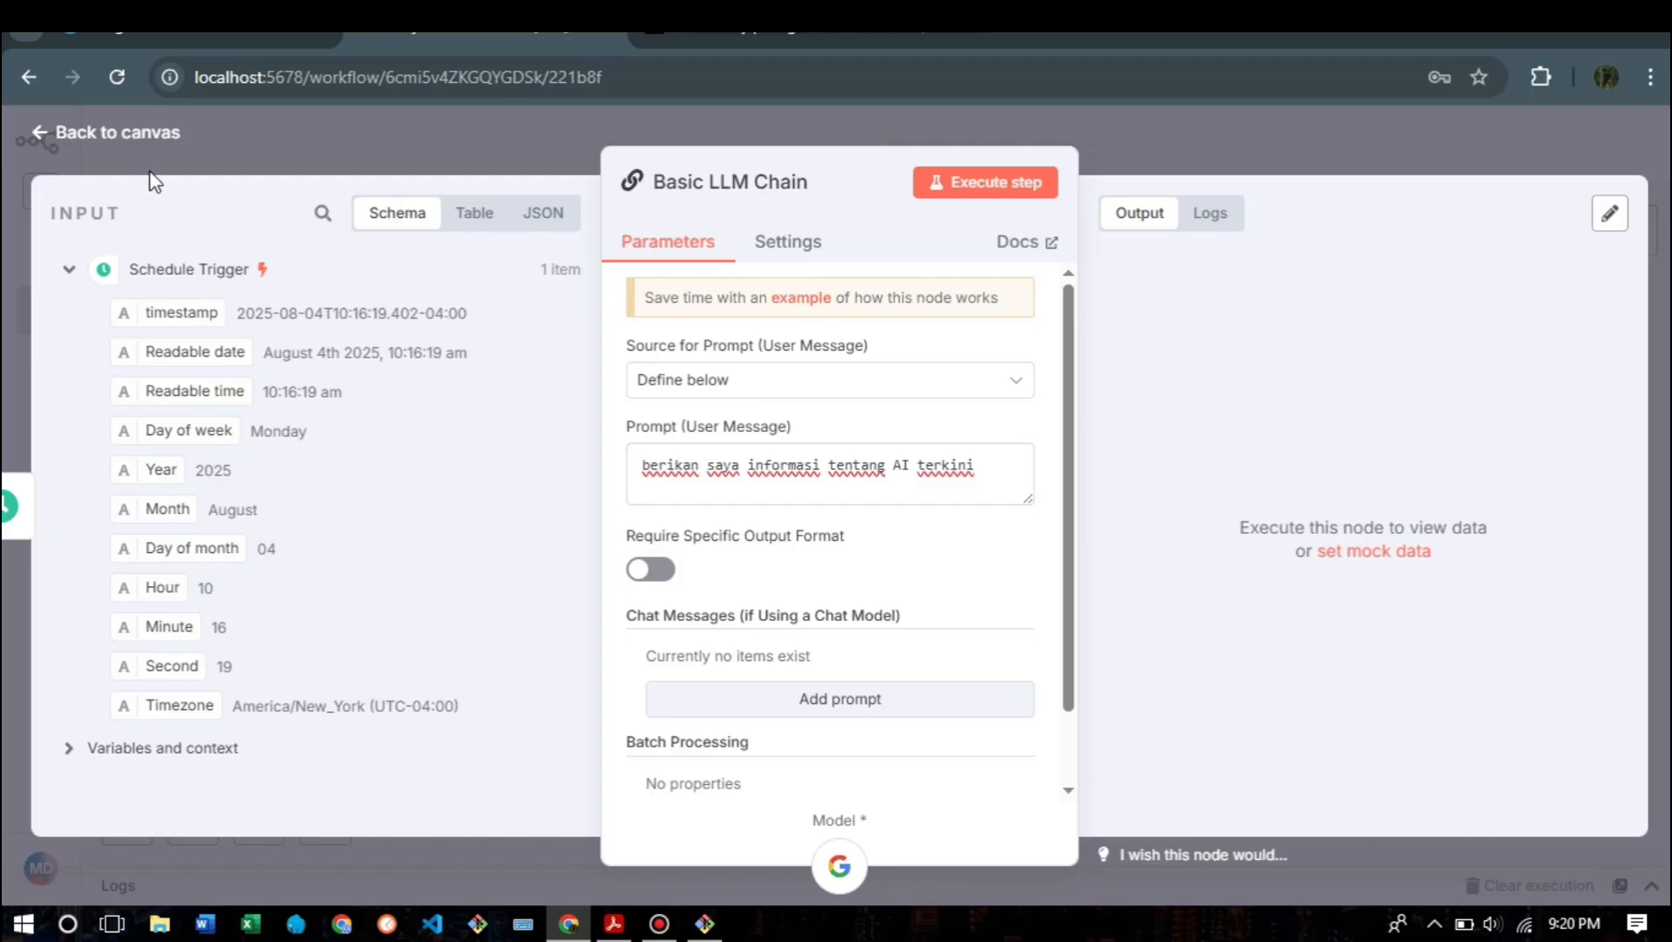
click(118, 132)
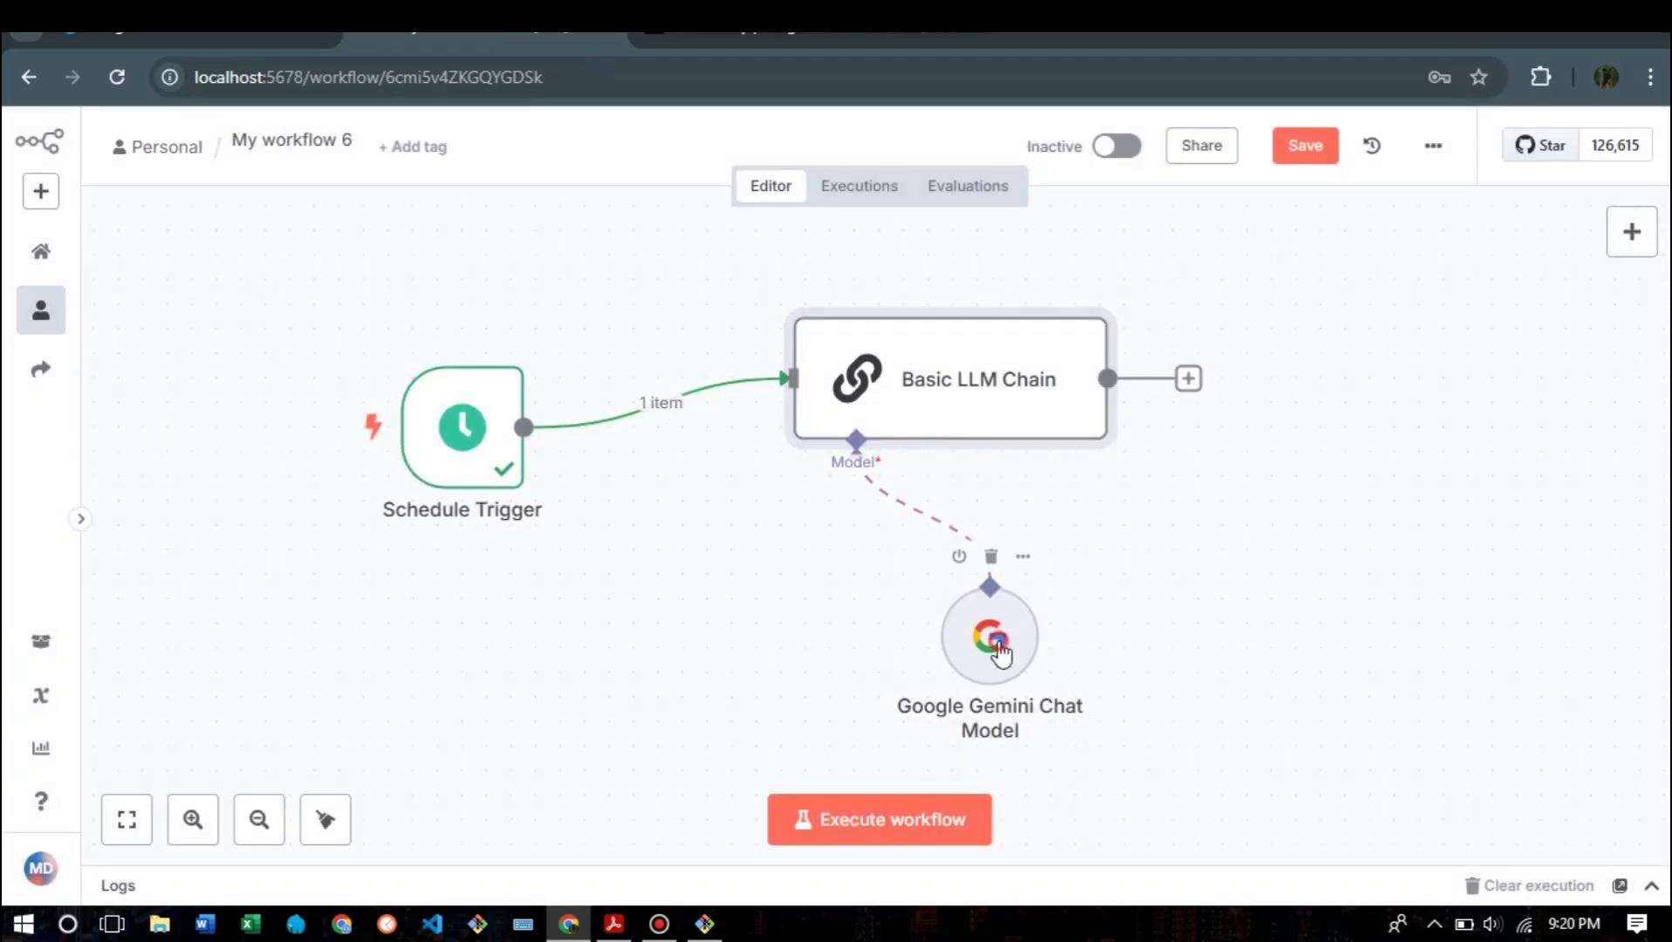
Move the Google Gemini Chat Model node closer beneath Basic LLM Chain and execute the workflow from the Schedule Trigger
drag(998, 651, 1023, 602)
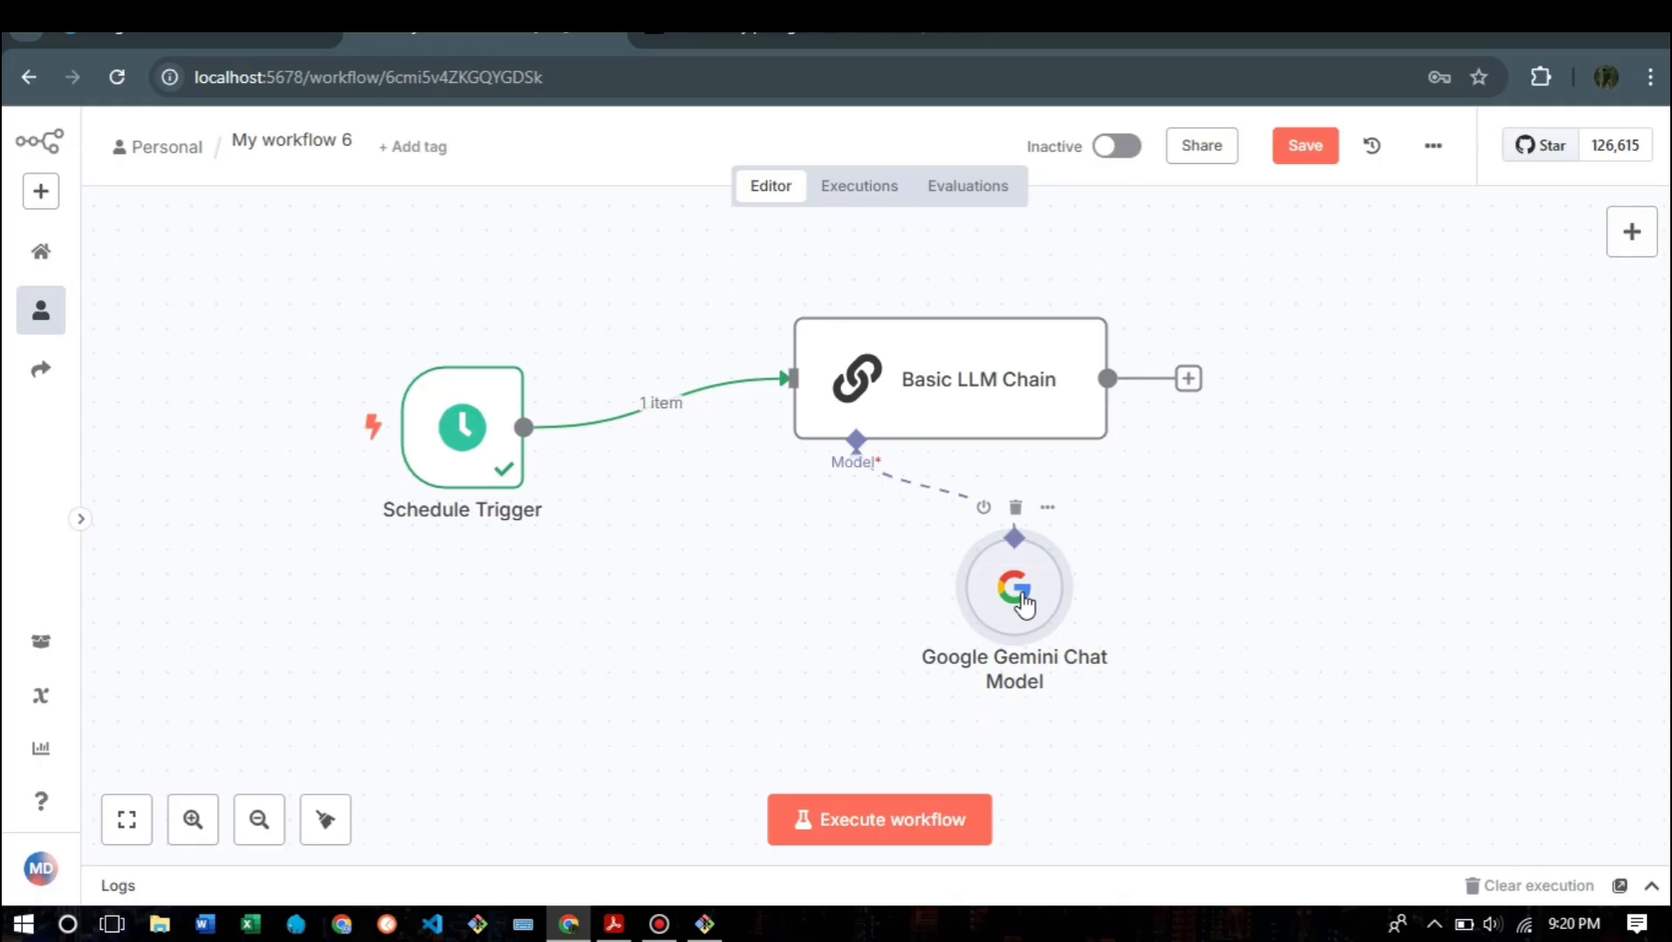
mouse_move(358, 428)
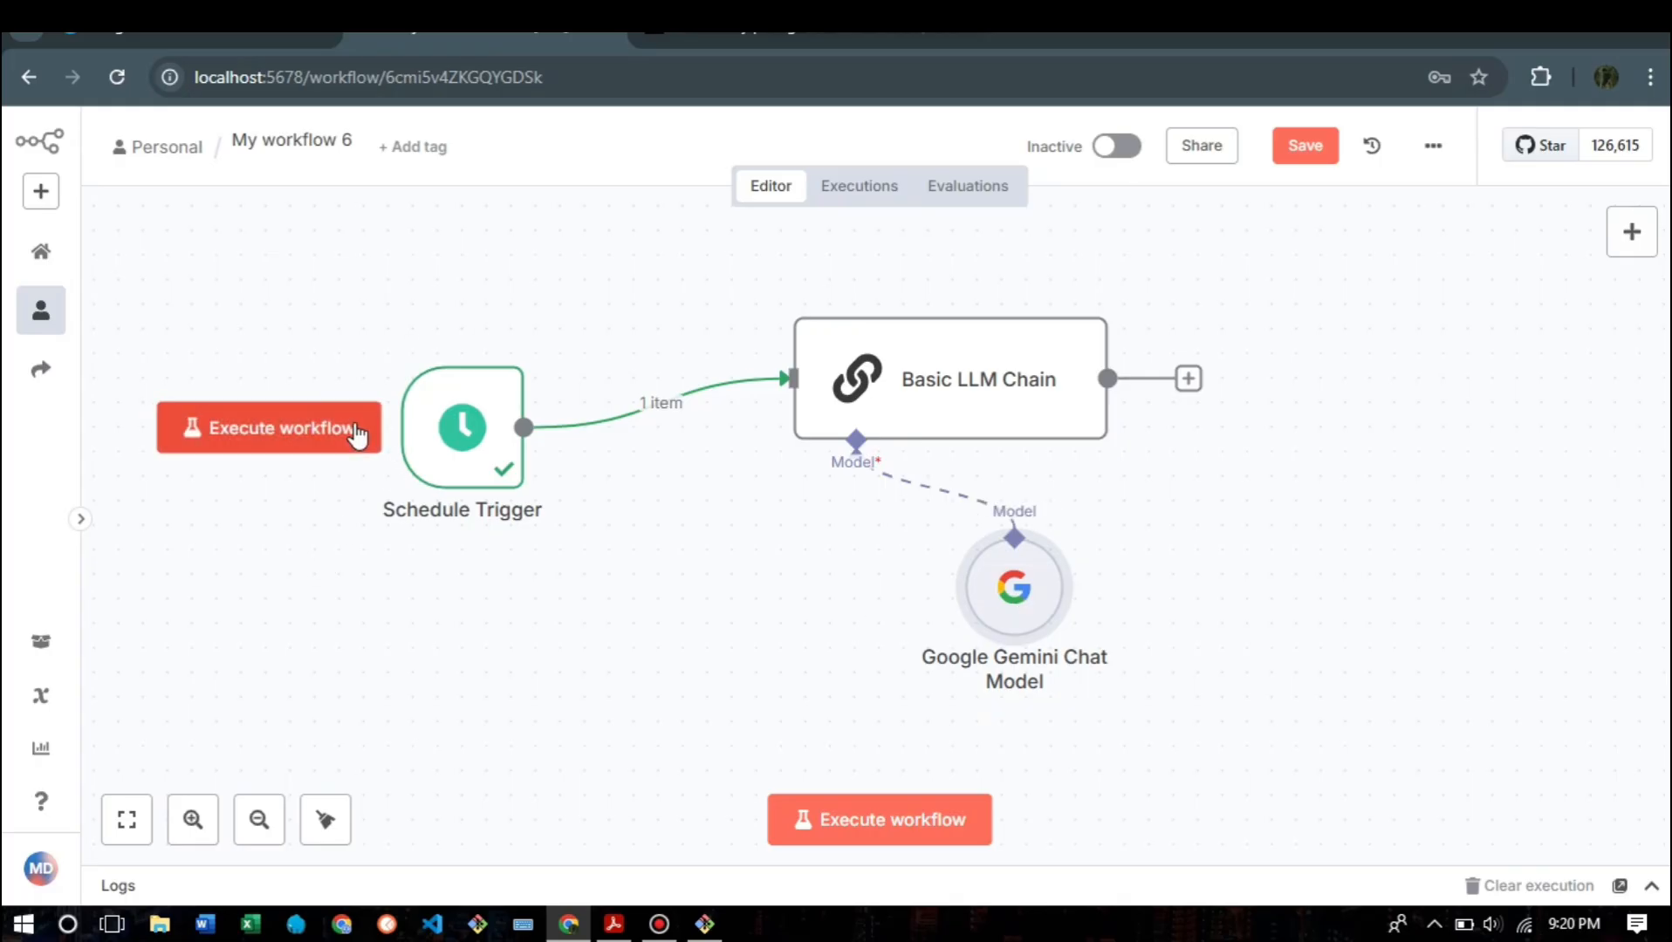
click(274, 429)
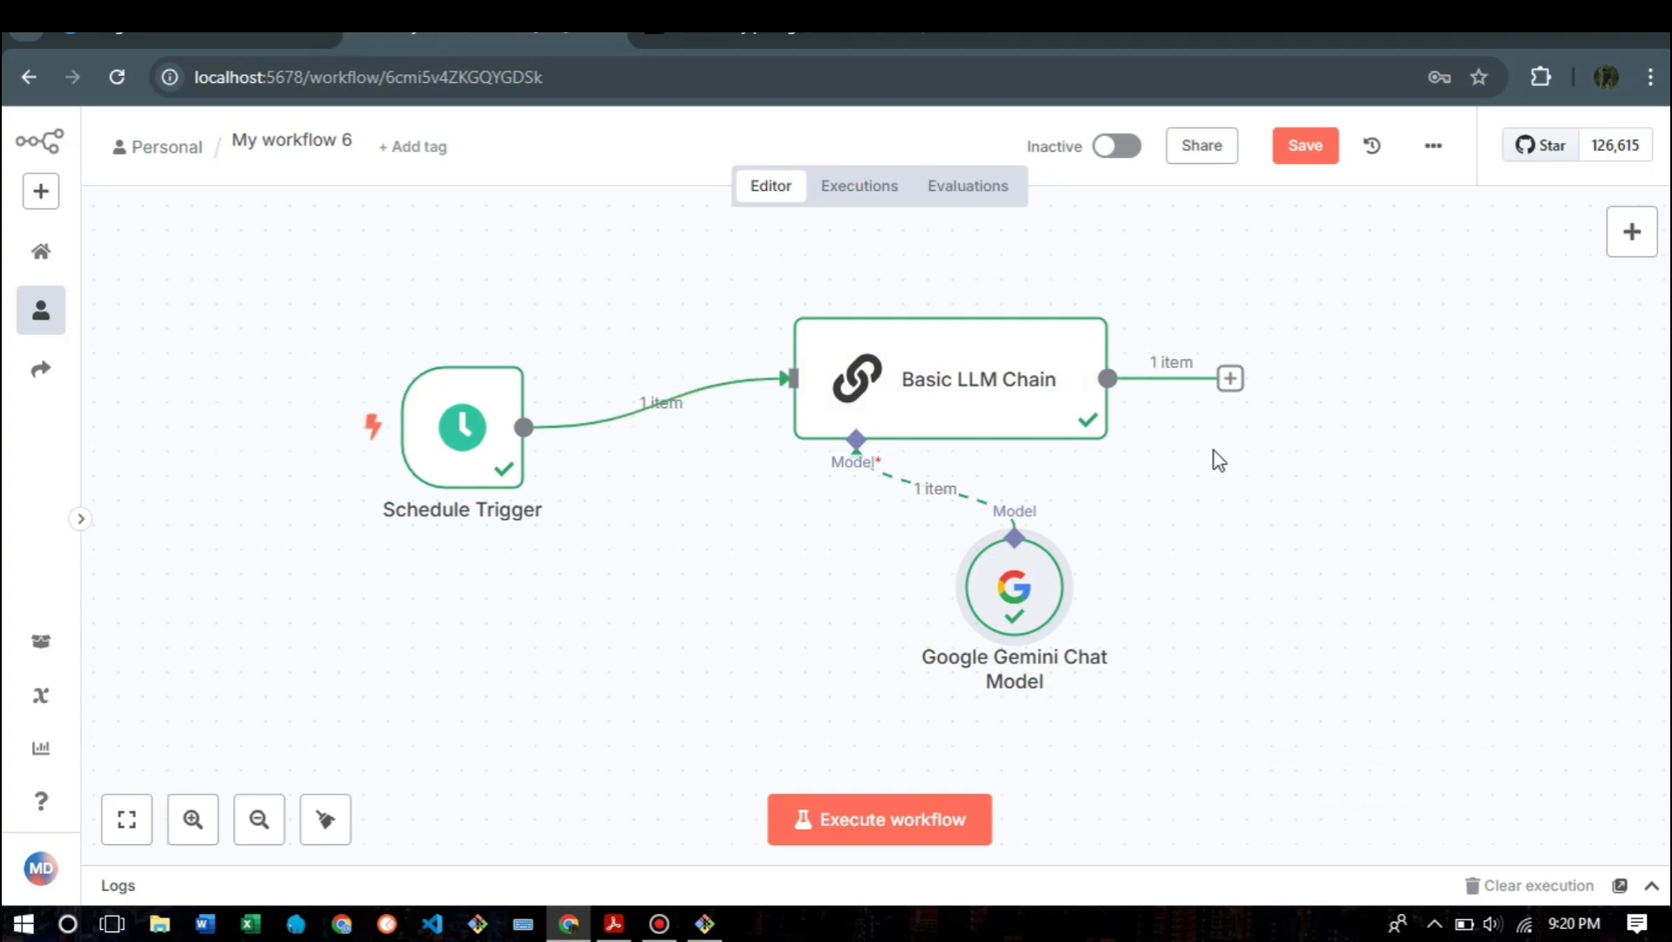
Add an Edit Fields (Set) node after Basic LLM Chain and create a string field named teleMessage in it
click(1230, 380)
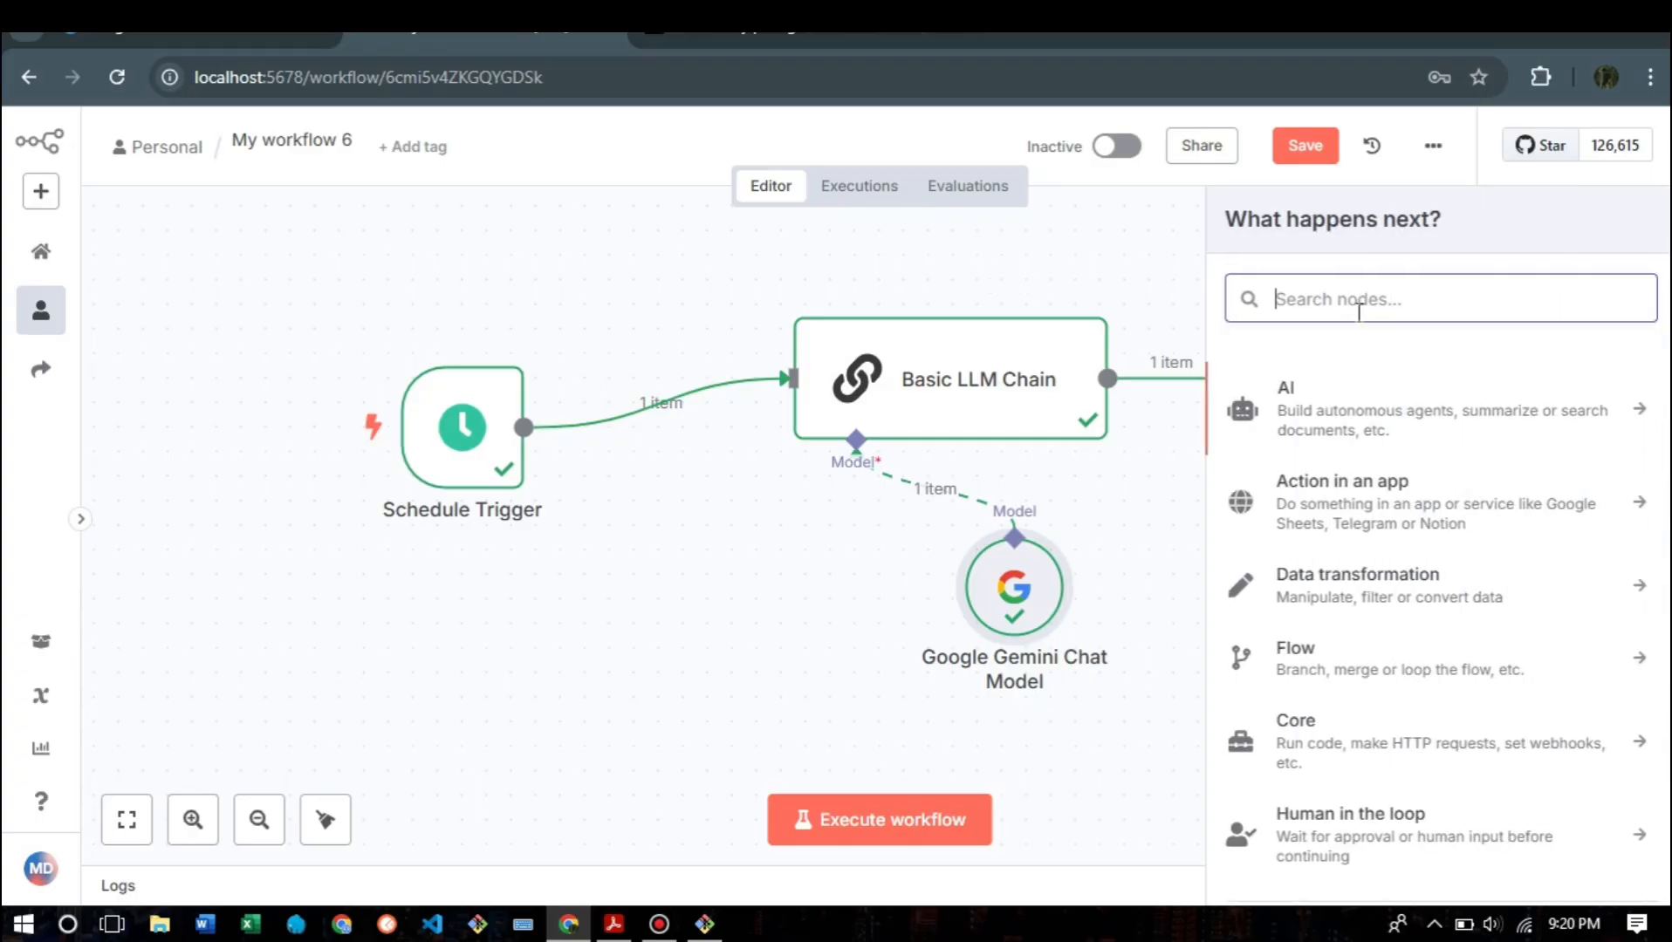
text(edit)
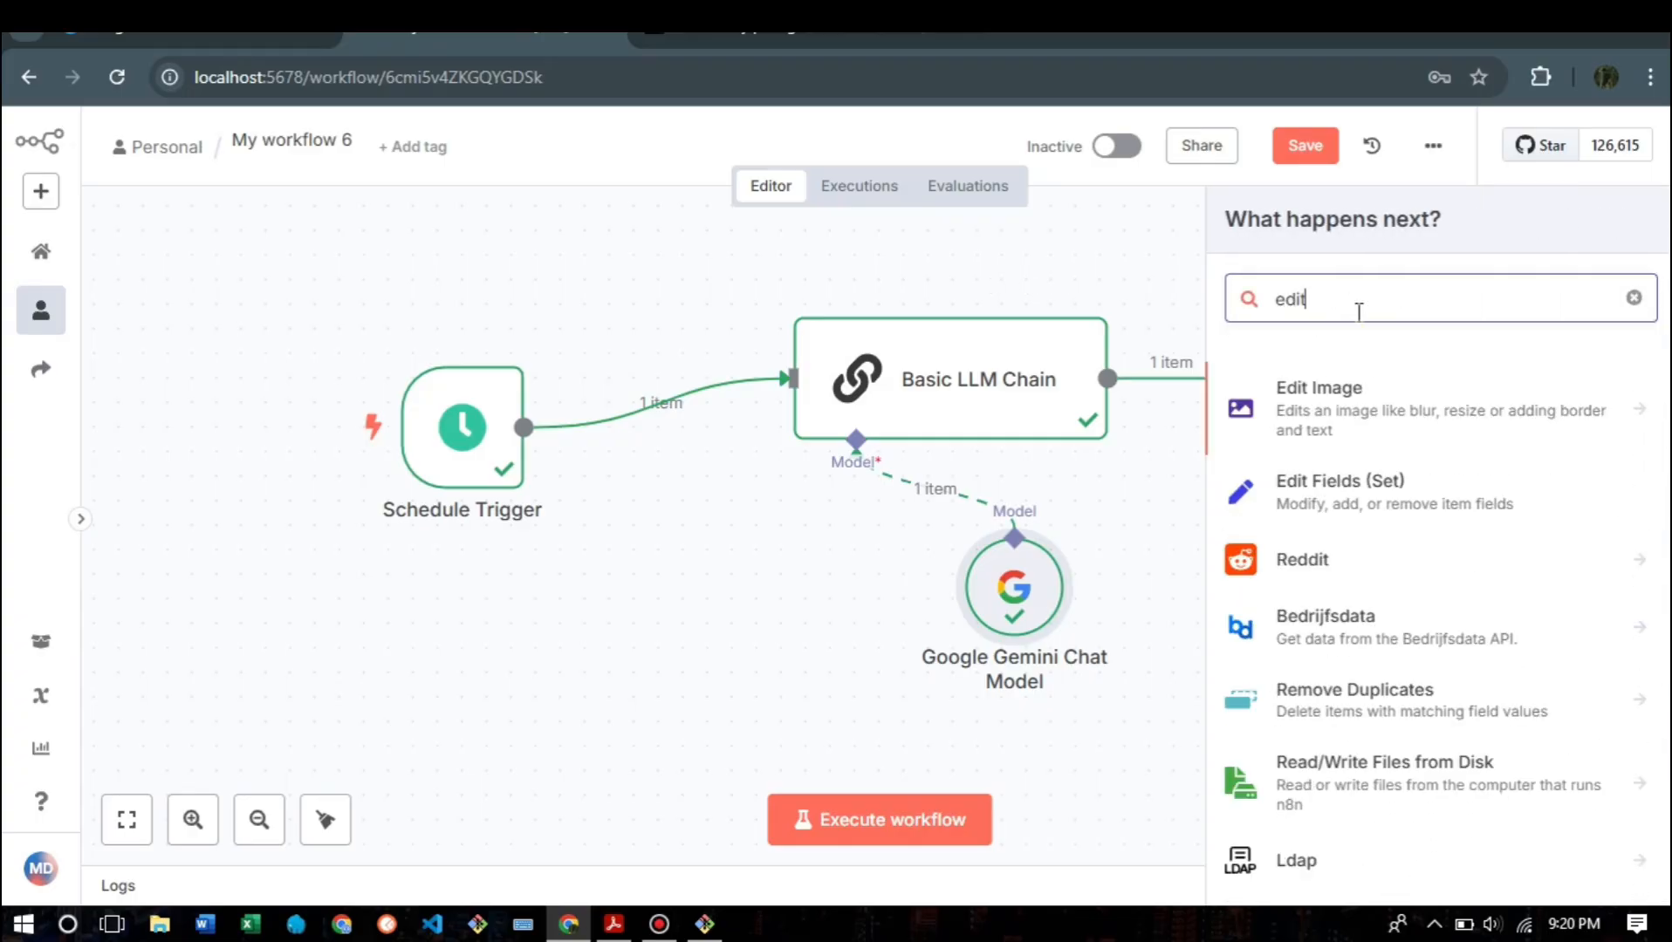
click(1382, 490)
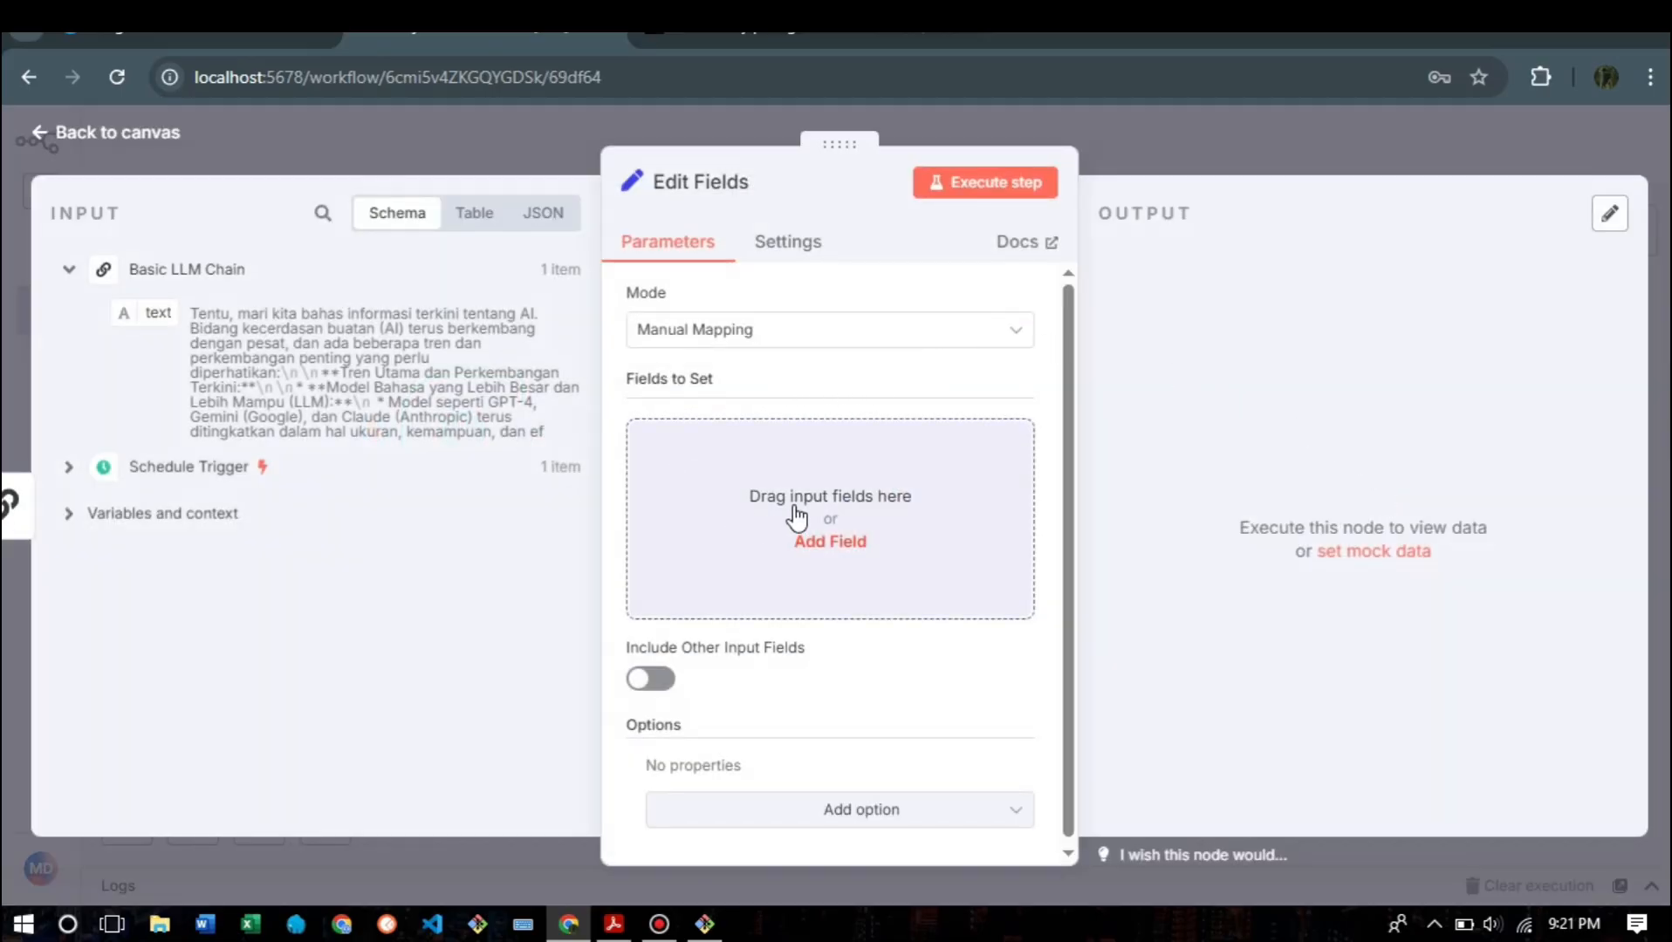
click(706, 496)
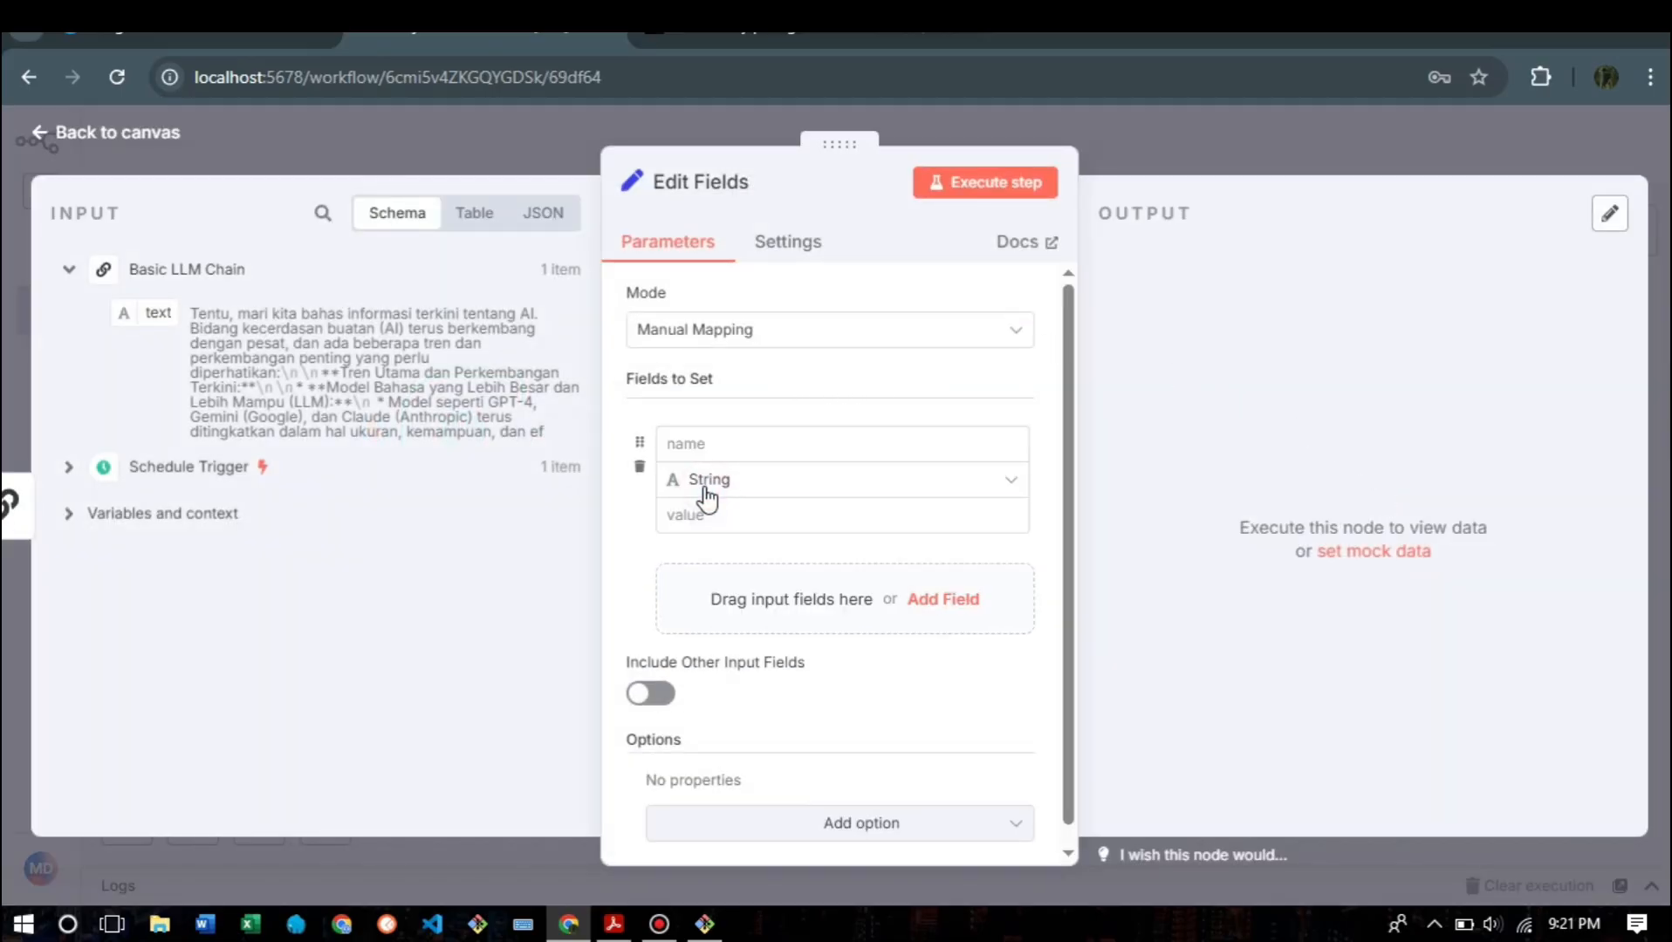
click(744, 451)
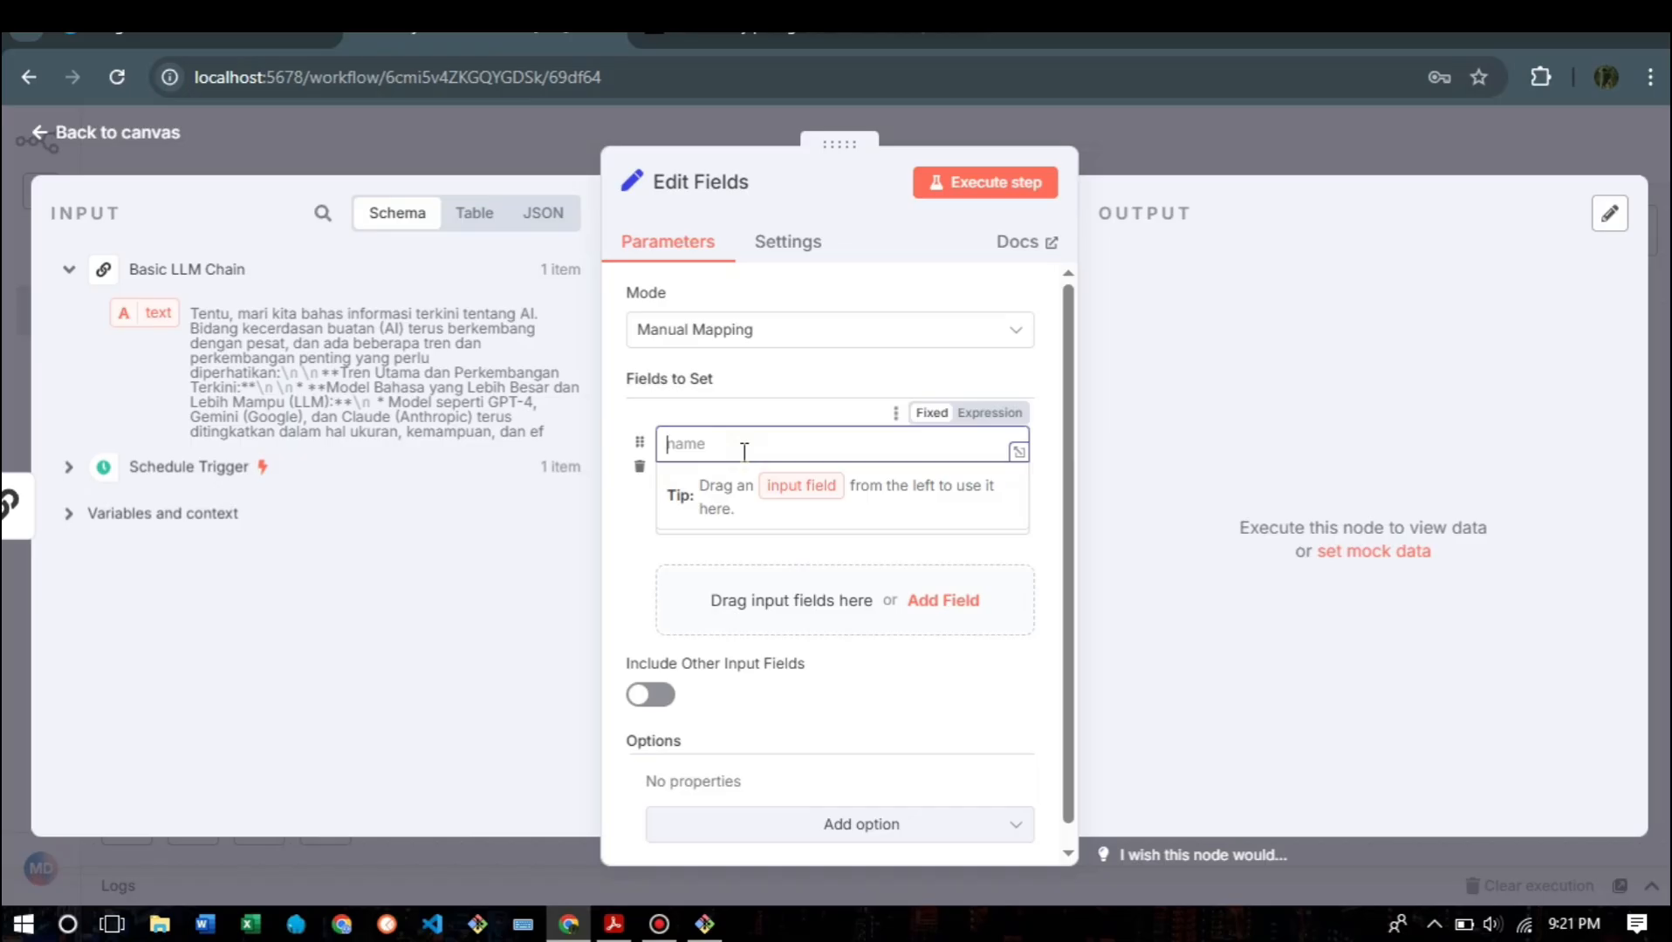
text(teleMesa)
click(637, 543)
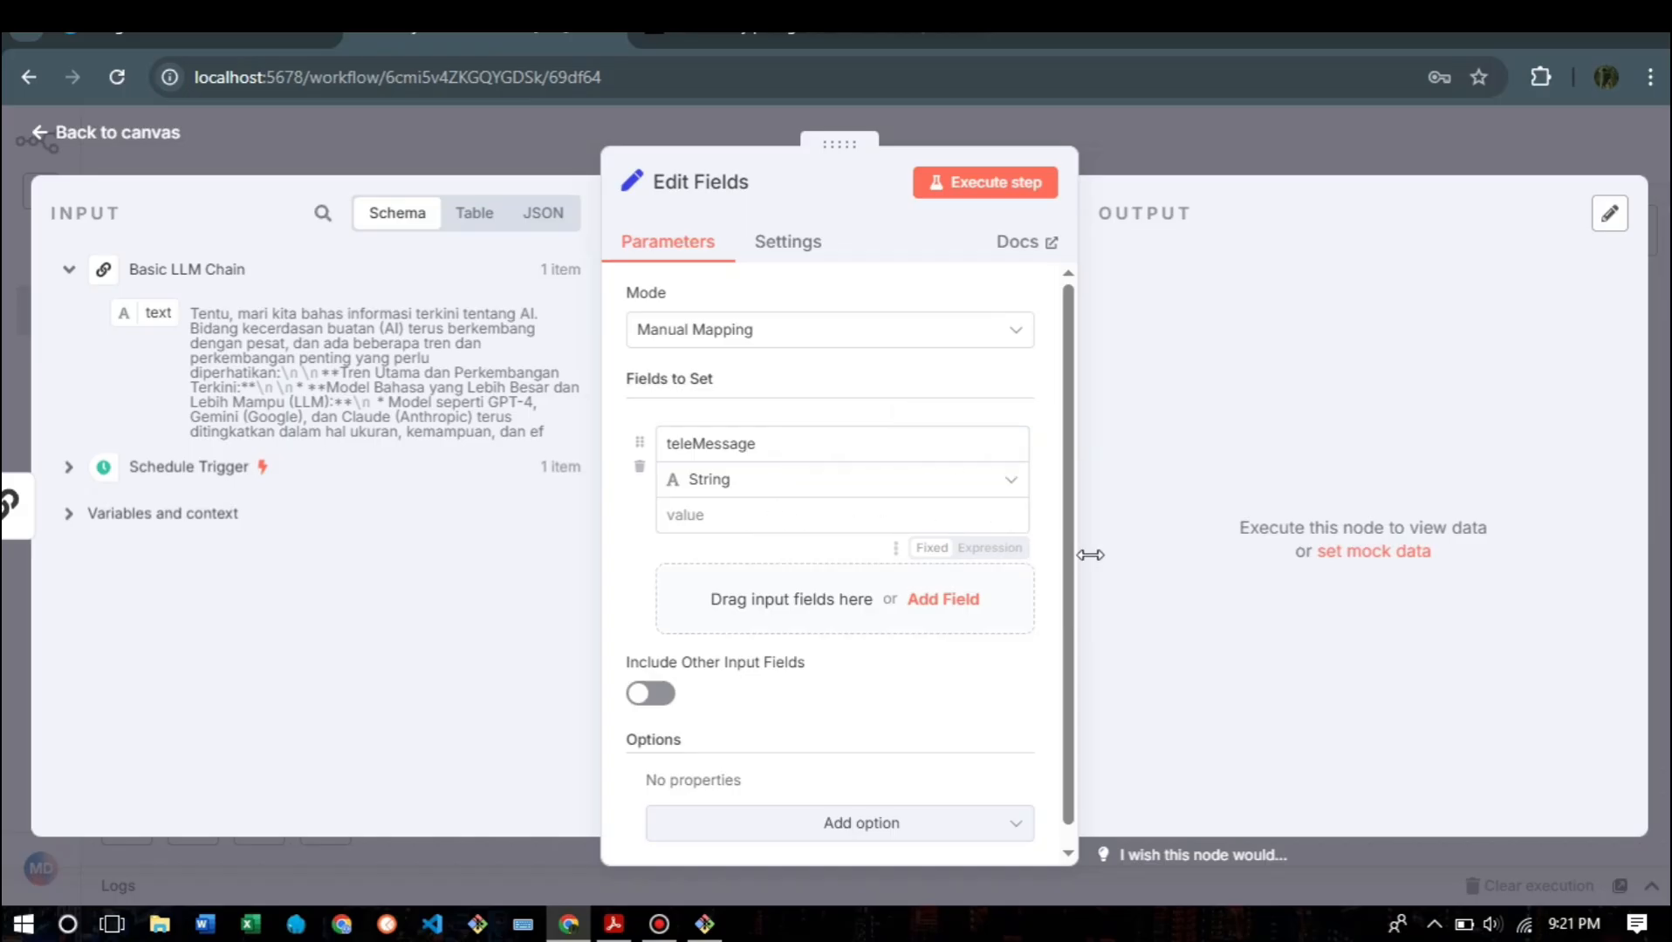
Set the teleMessage value to the expression {{ $json.text }}, return to the canvas and move Edit Fields closer to Basic LLM Chain
click(987, 550)
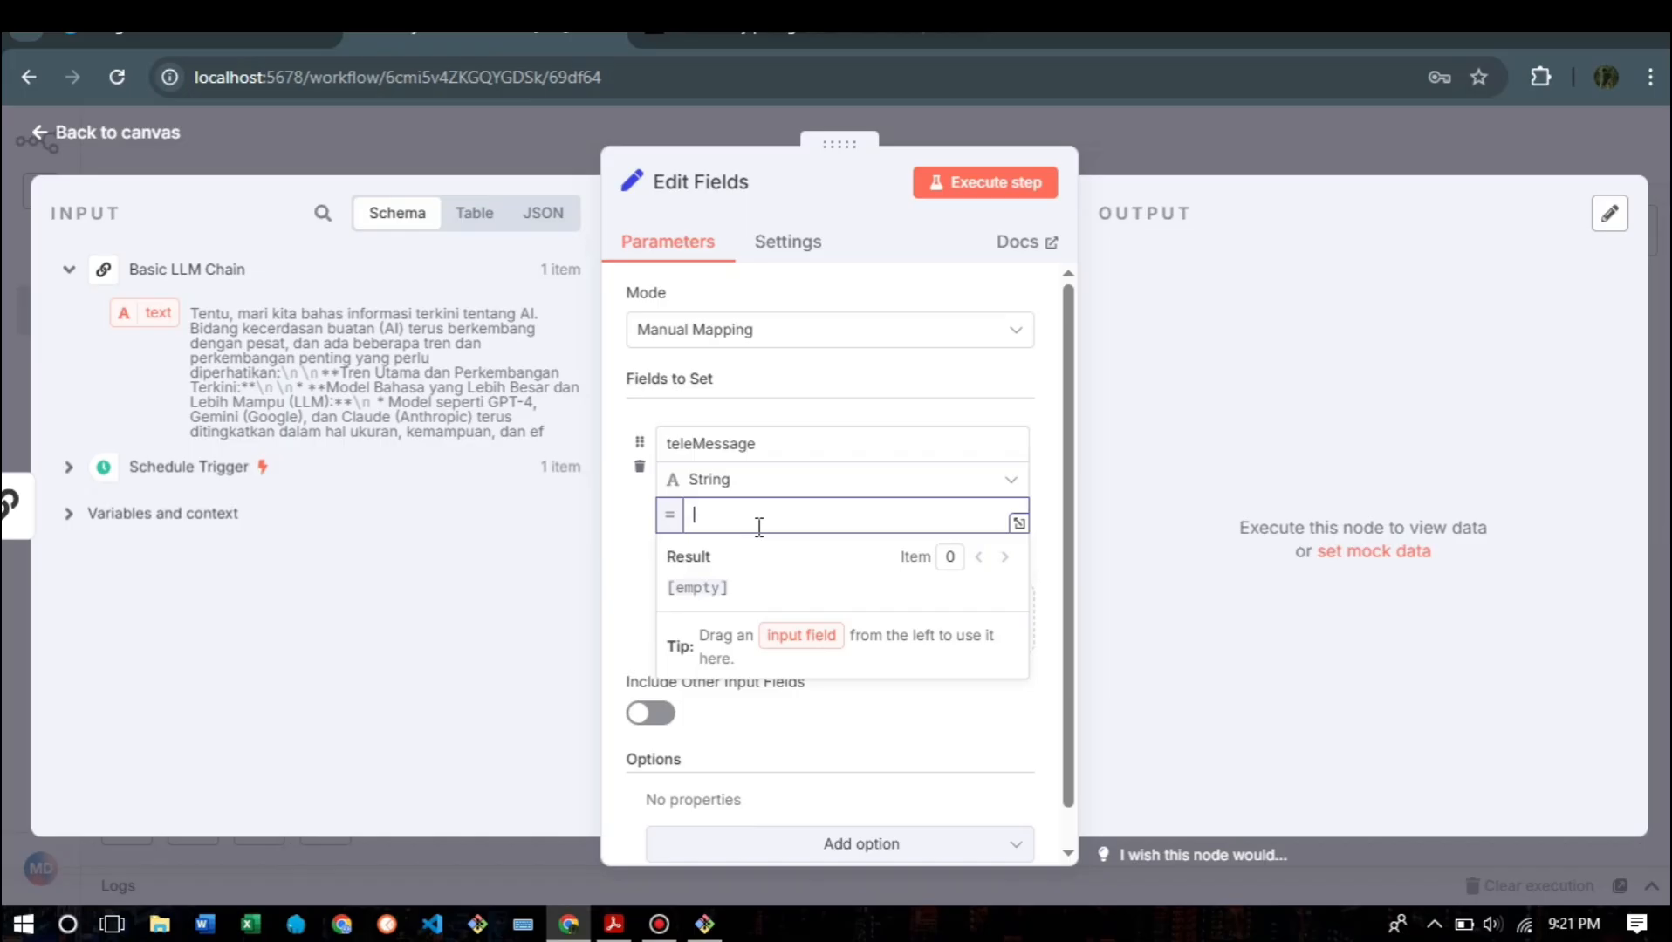
text({{ )
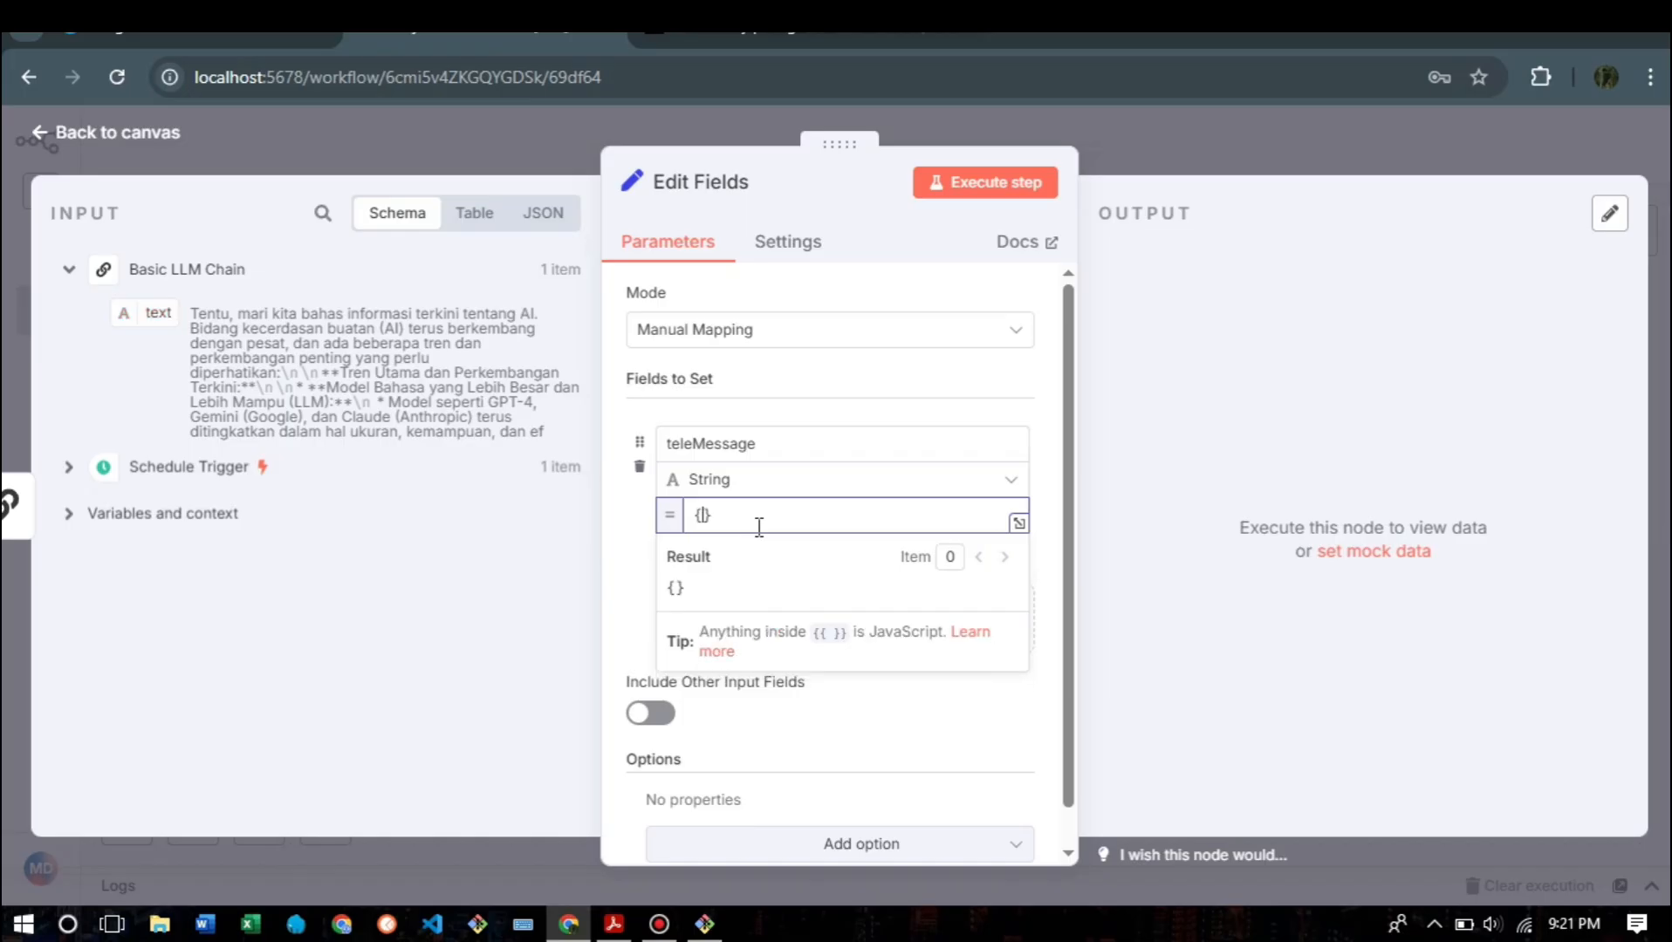
text($ )
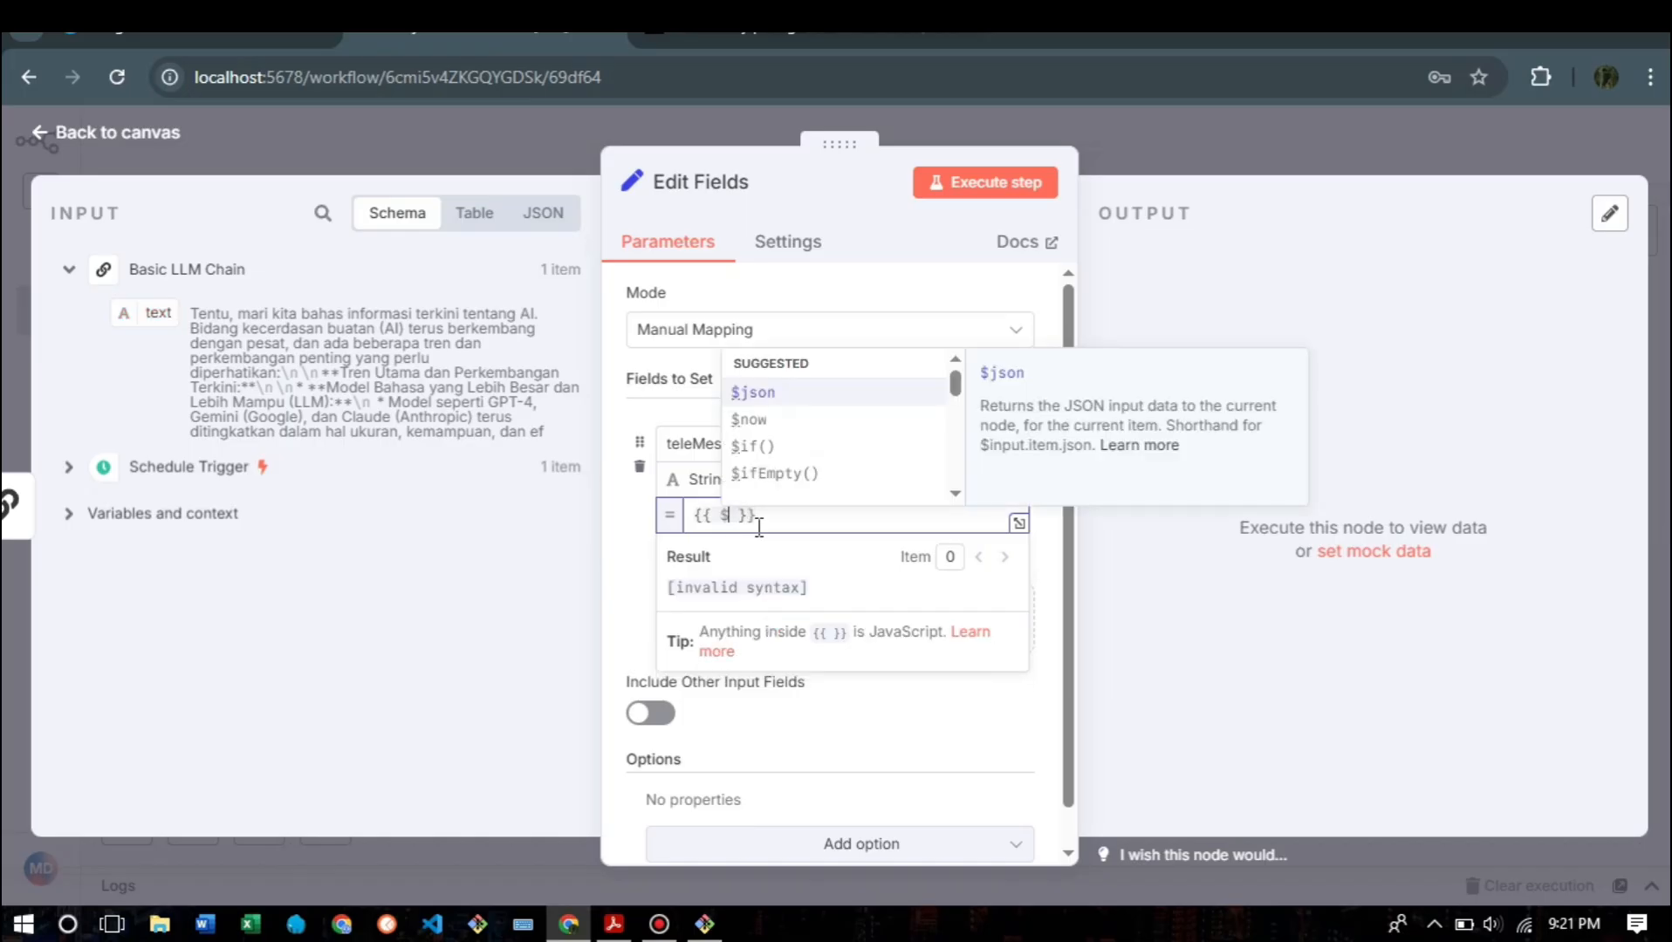
text(jso)
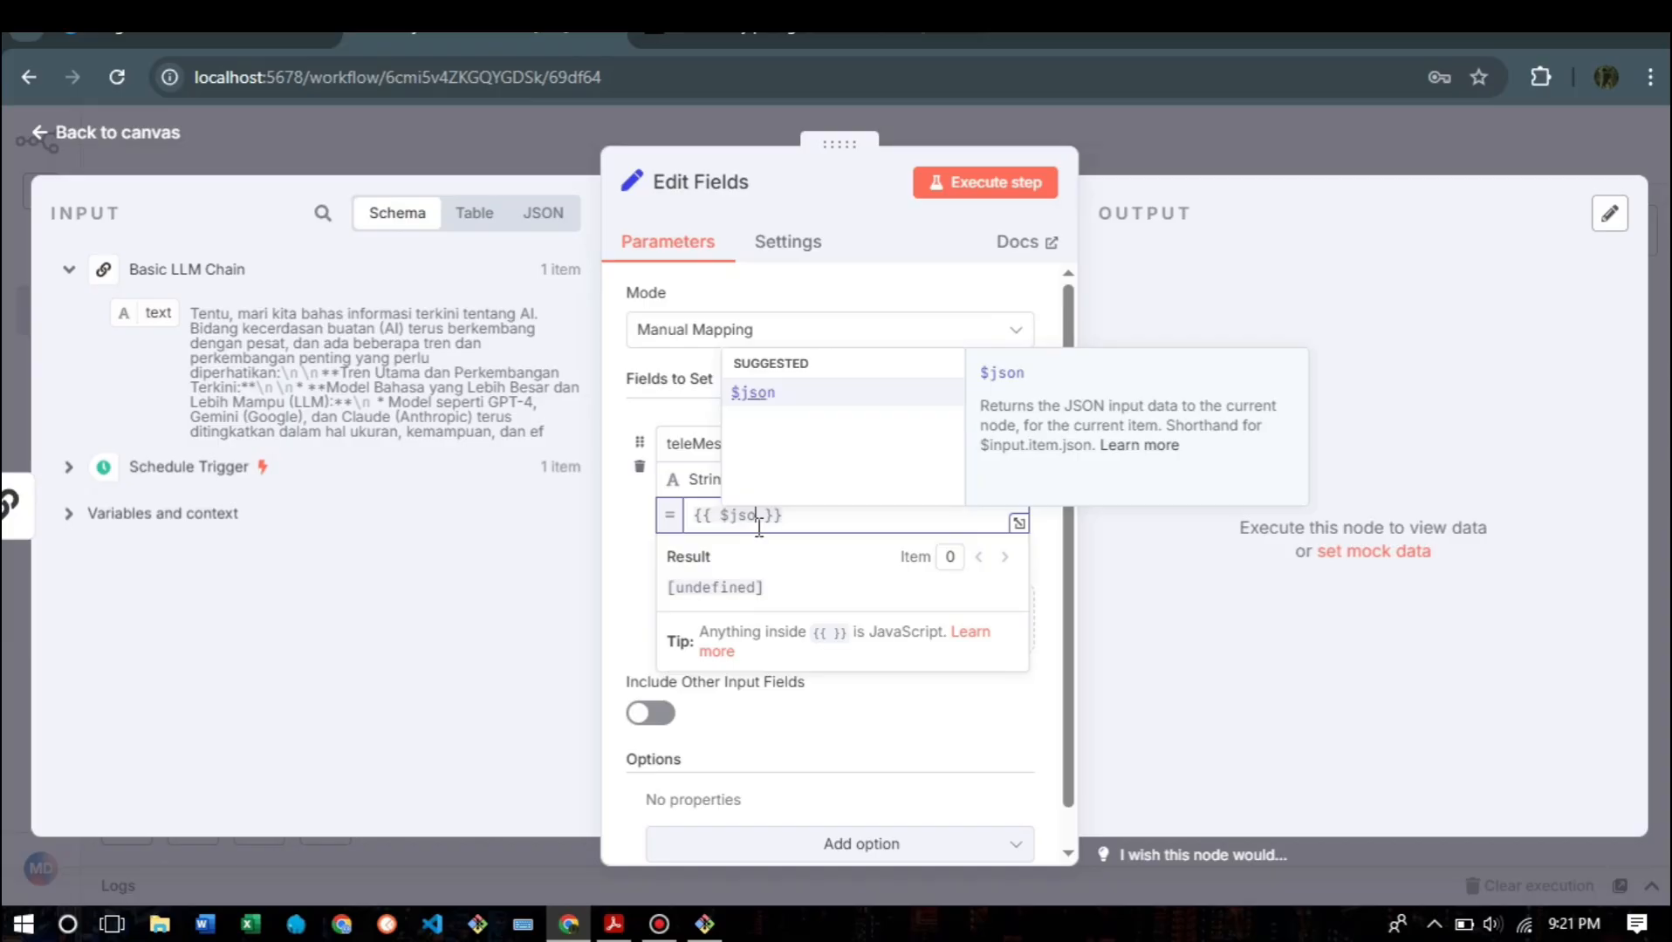
text(n.)
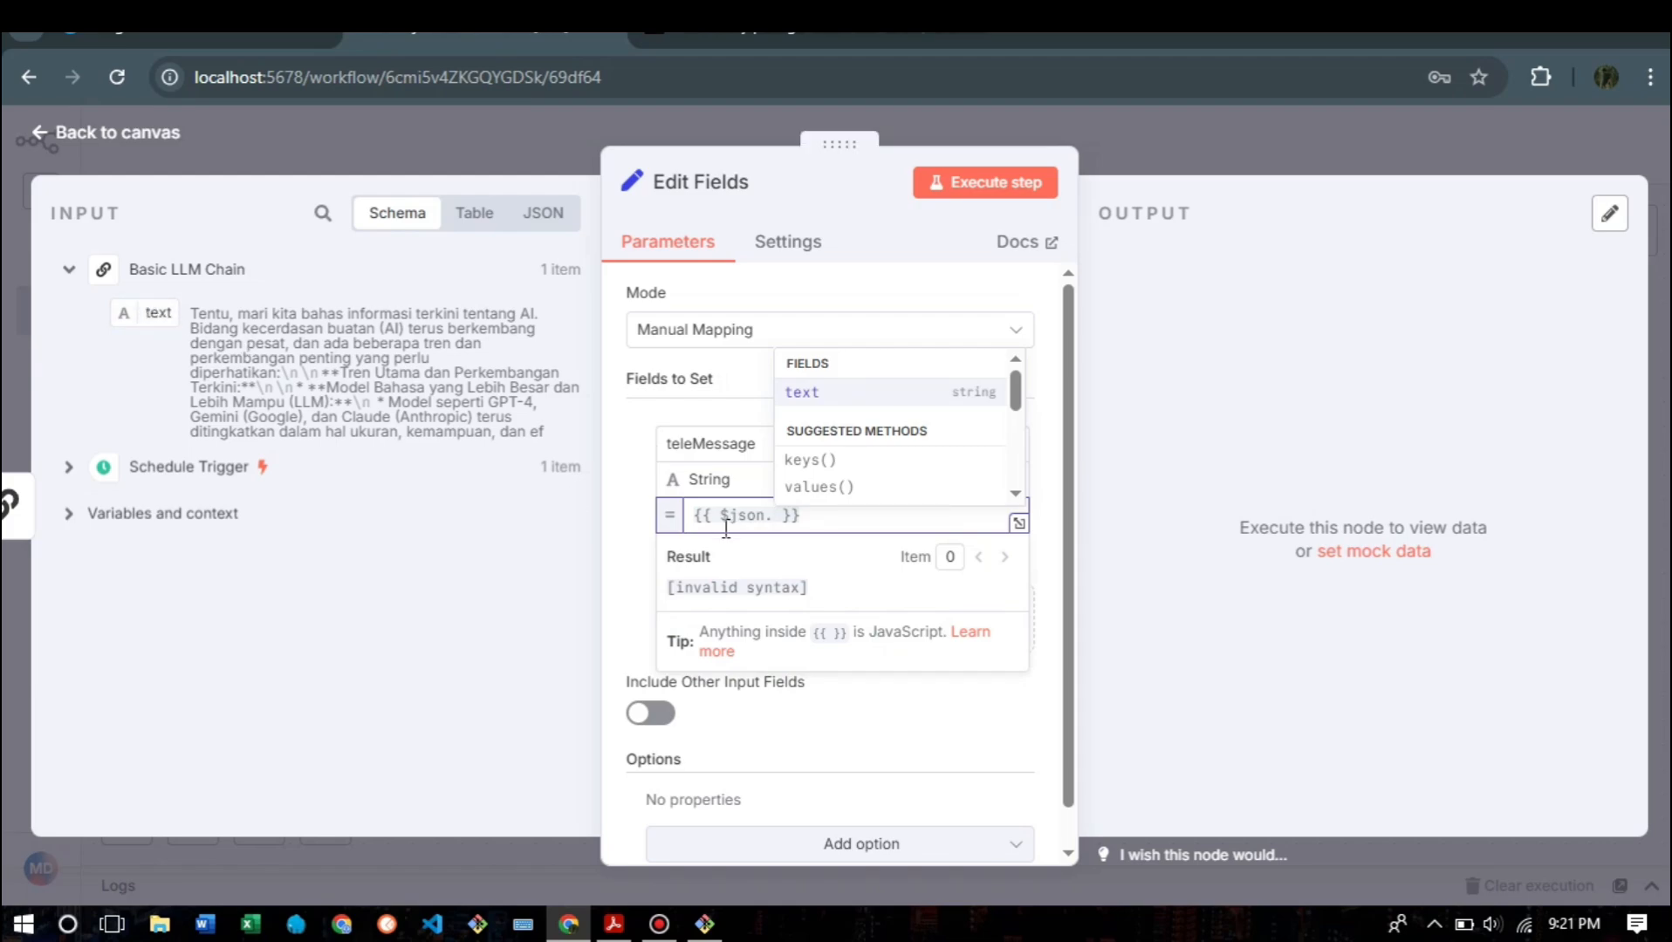
text(text)
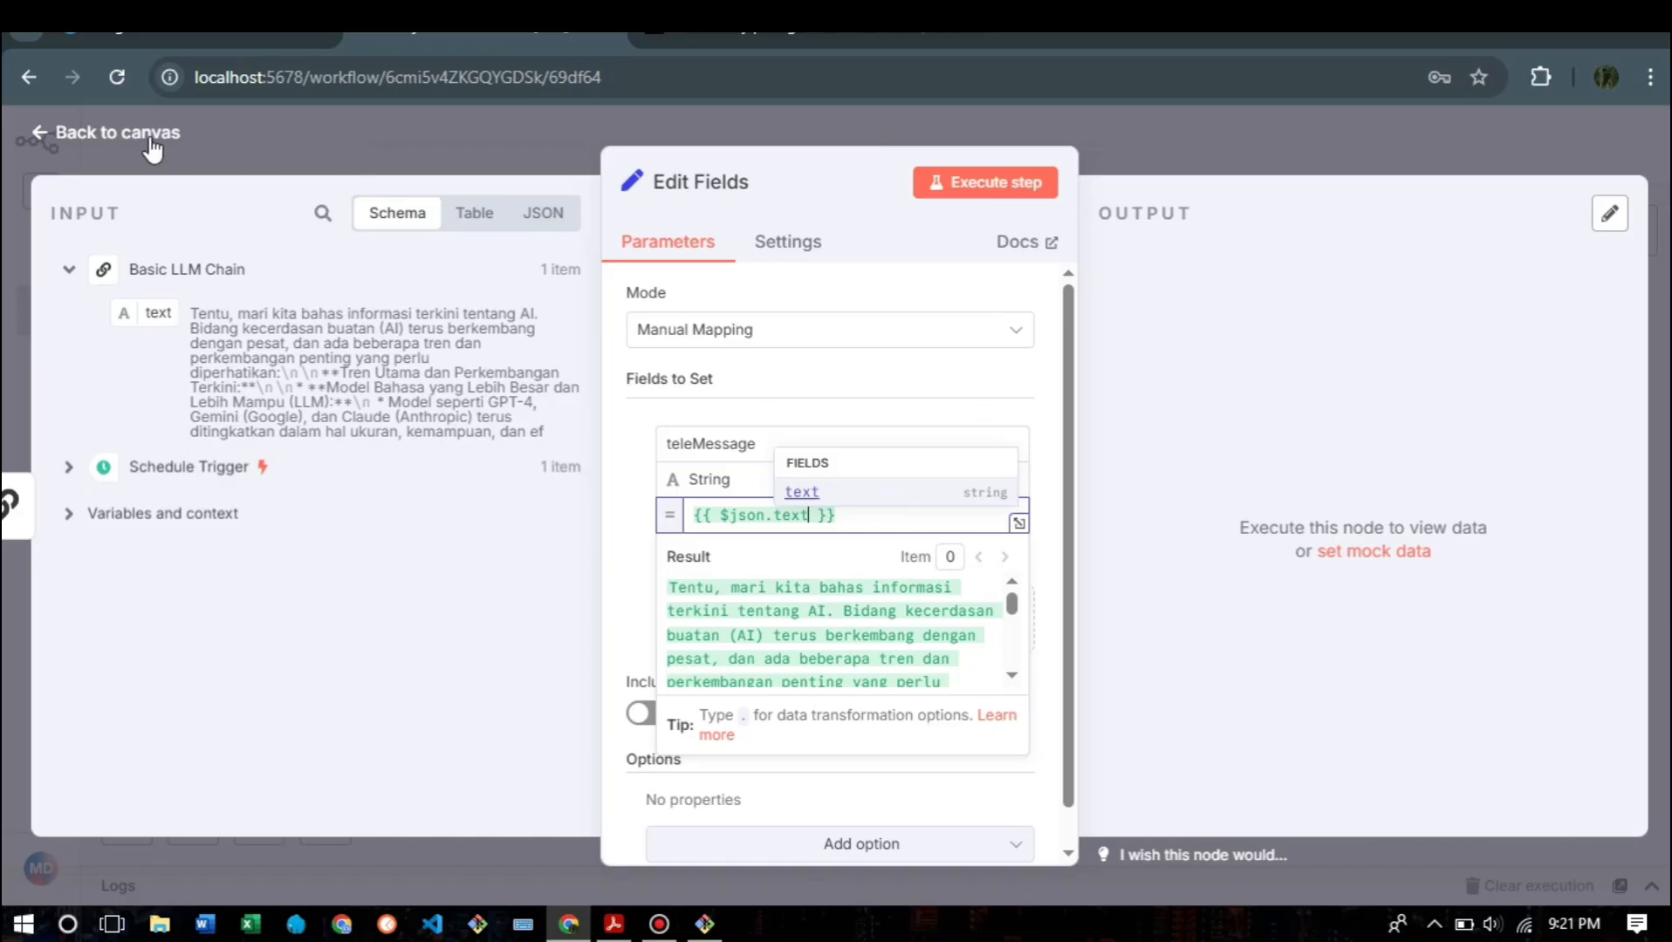
click(120, 133)
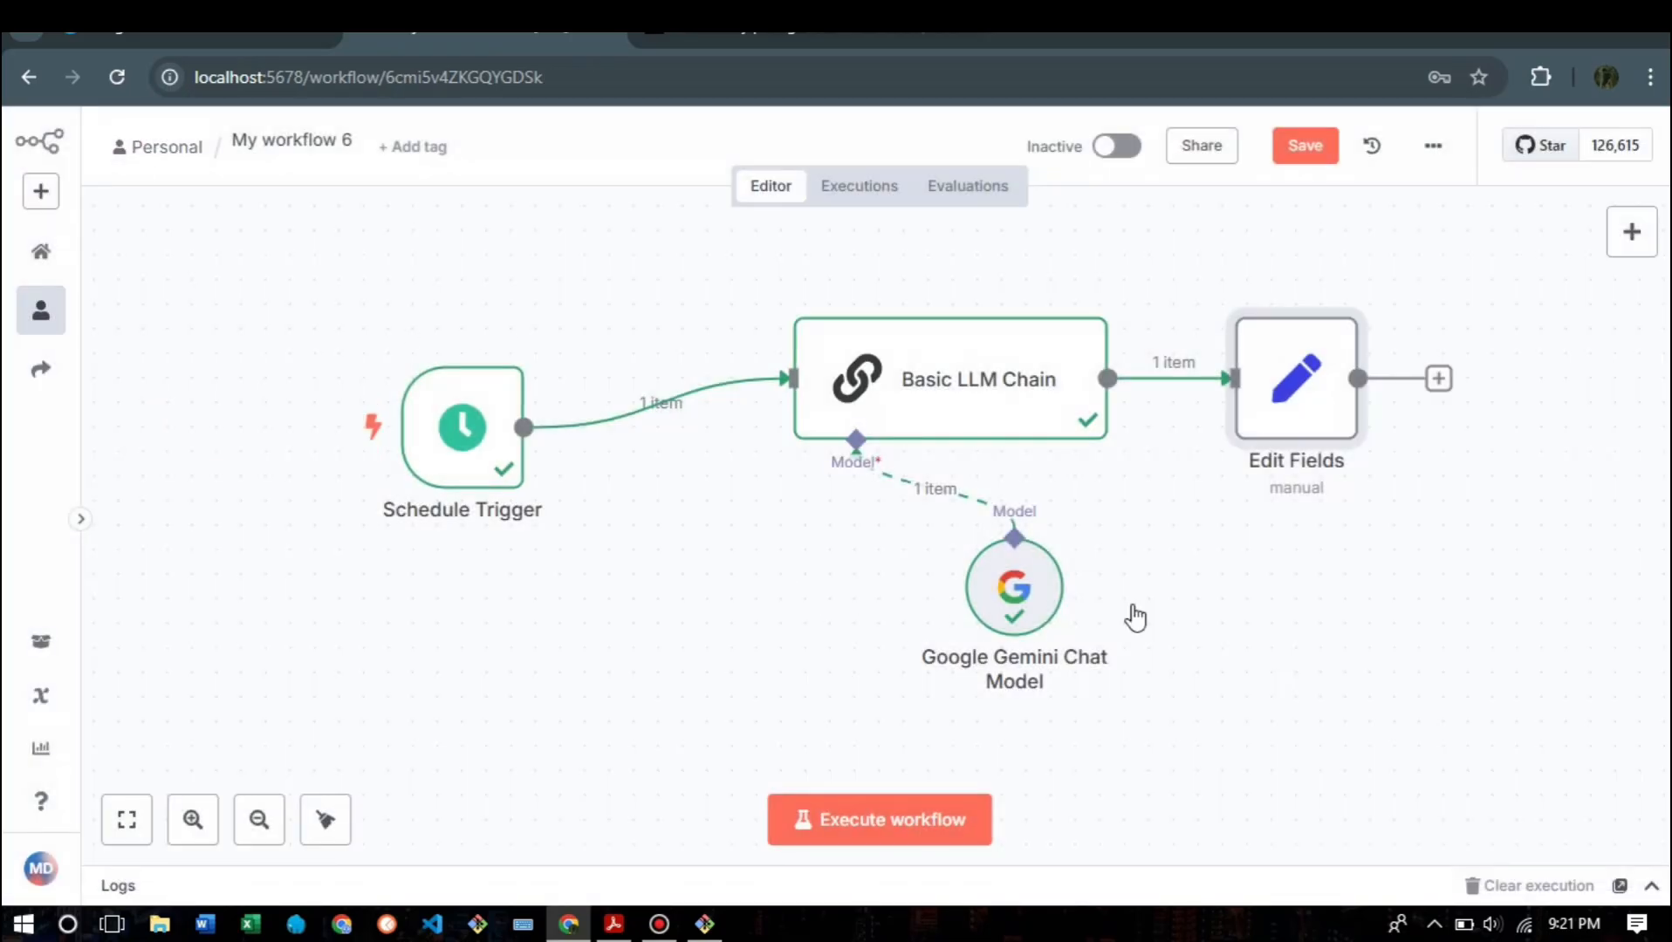
drag(1304, 377, 1256, 384)
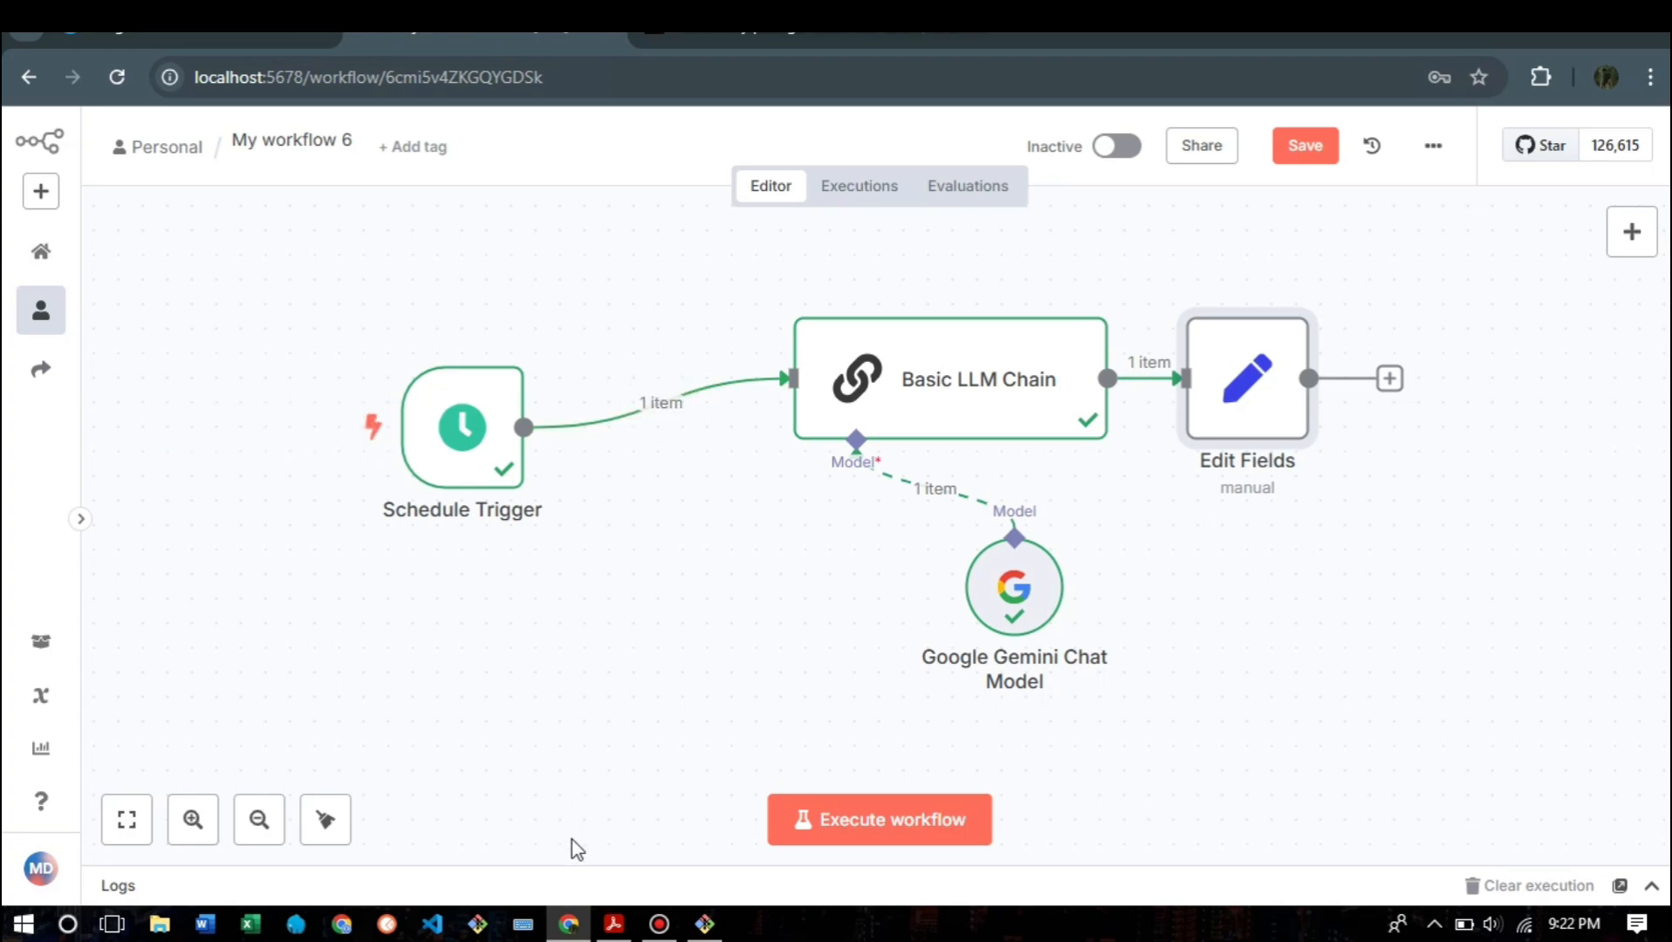
click(615, 924)
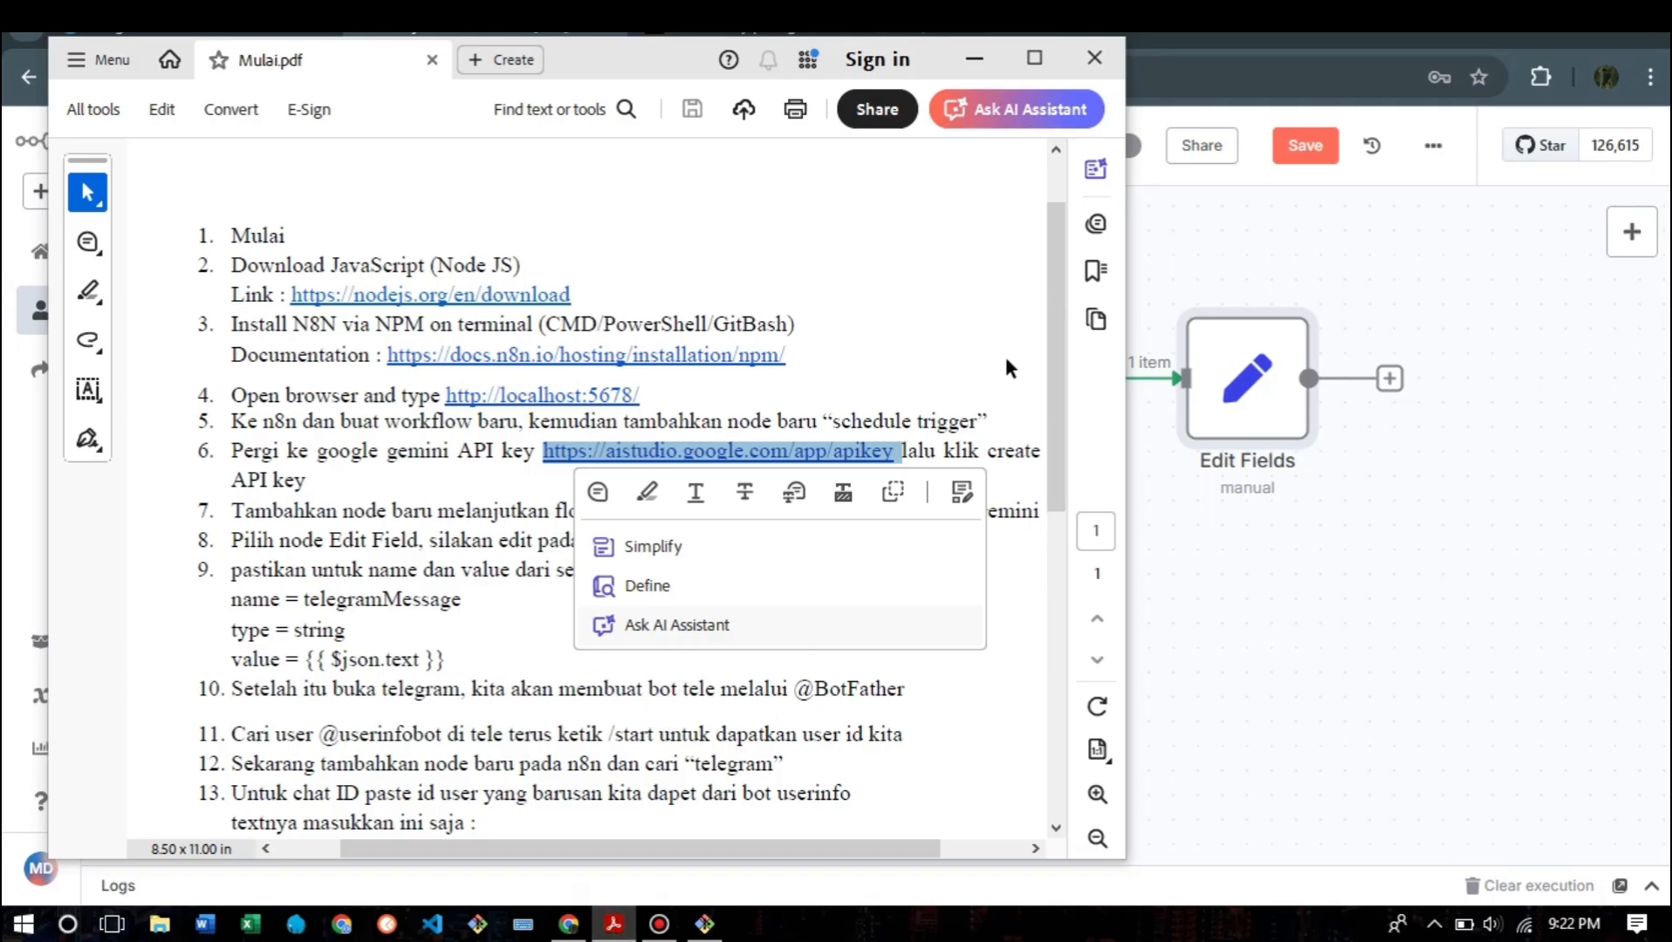
scroll(1050, 352, down, 3)
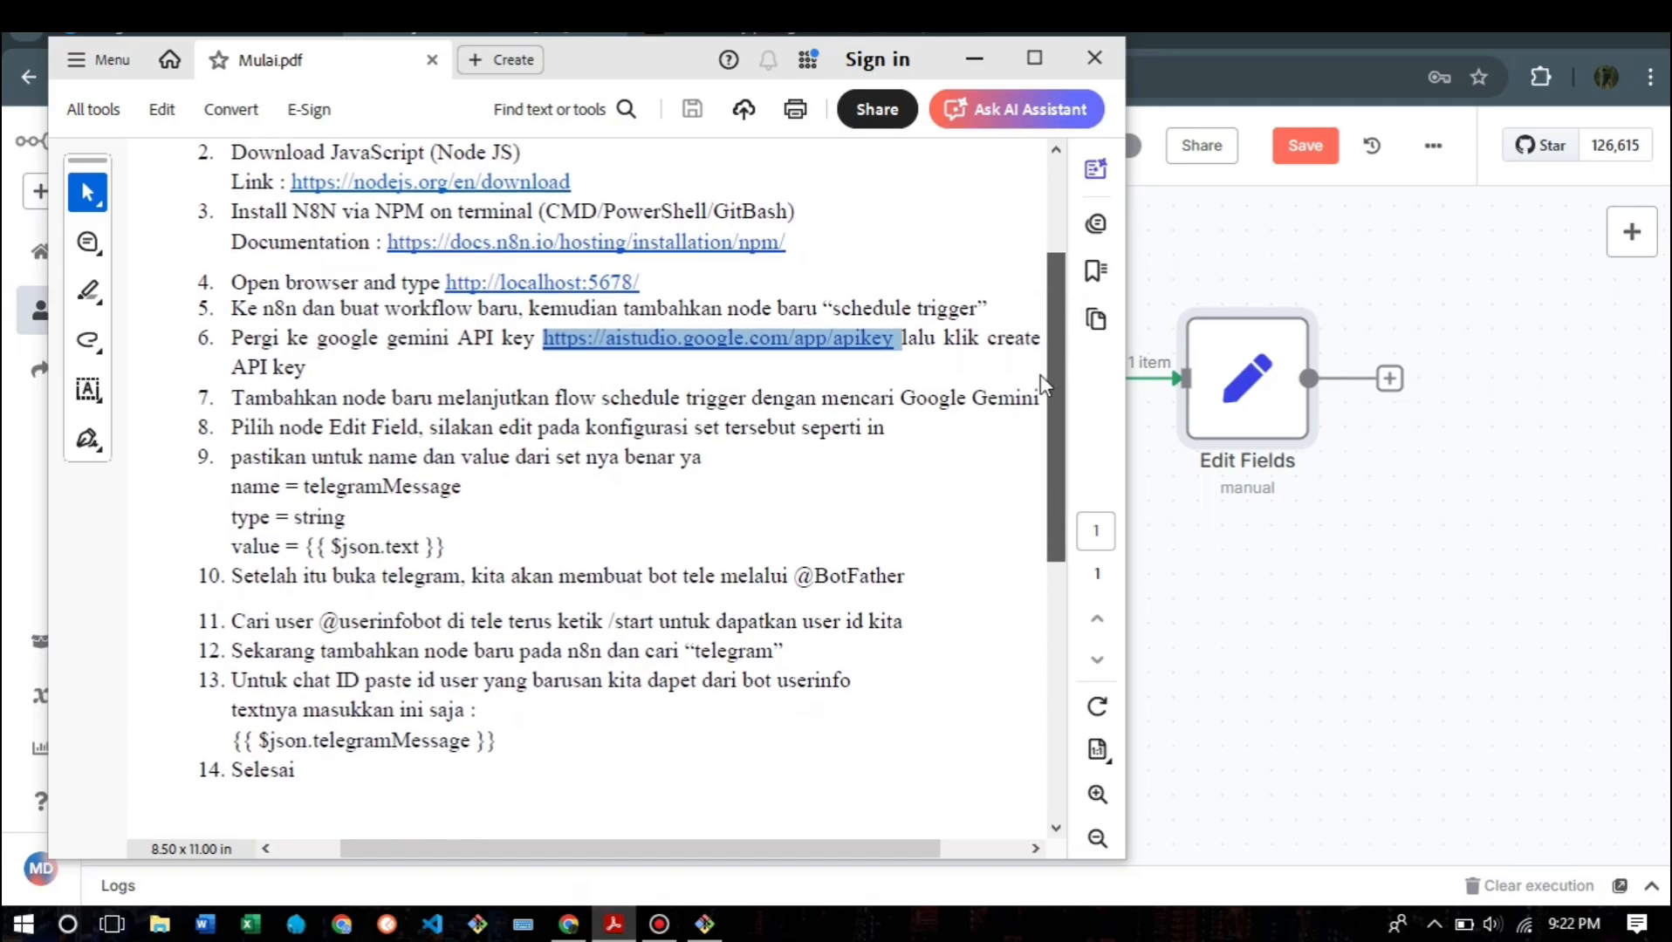
scroll(1040, 375, down, 4)
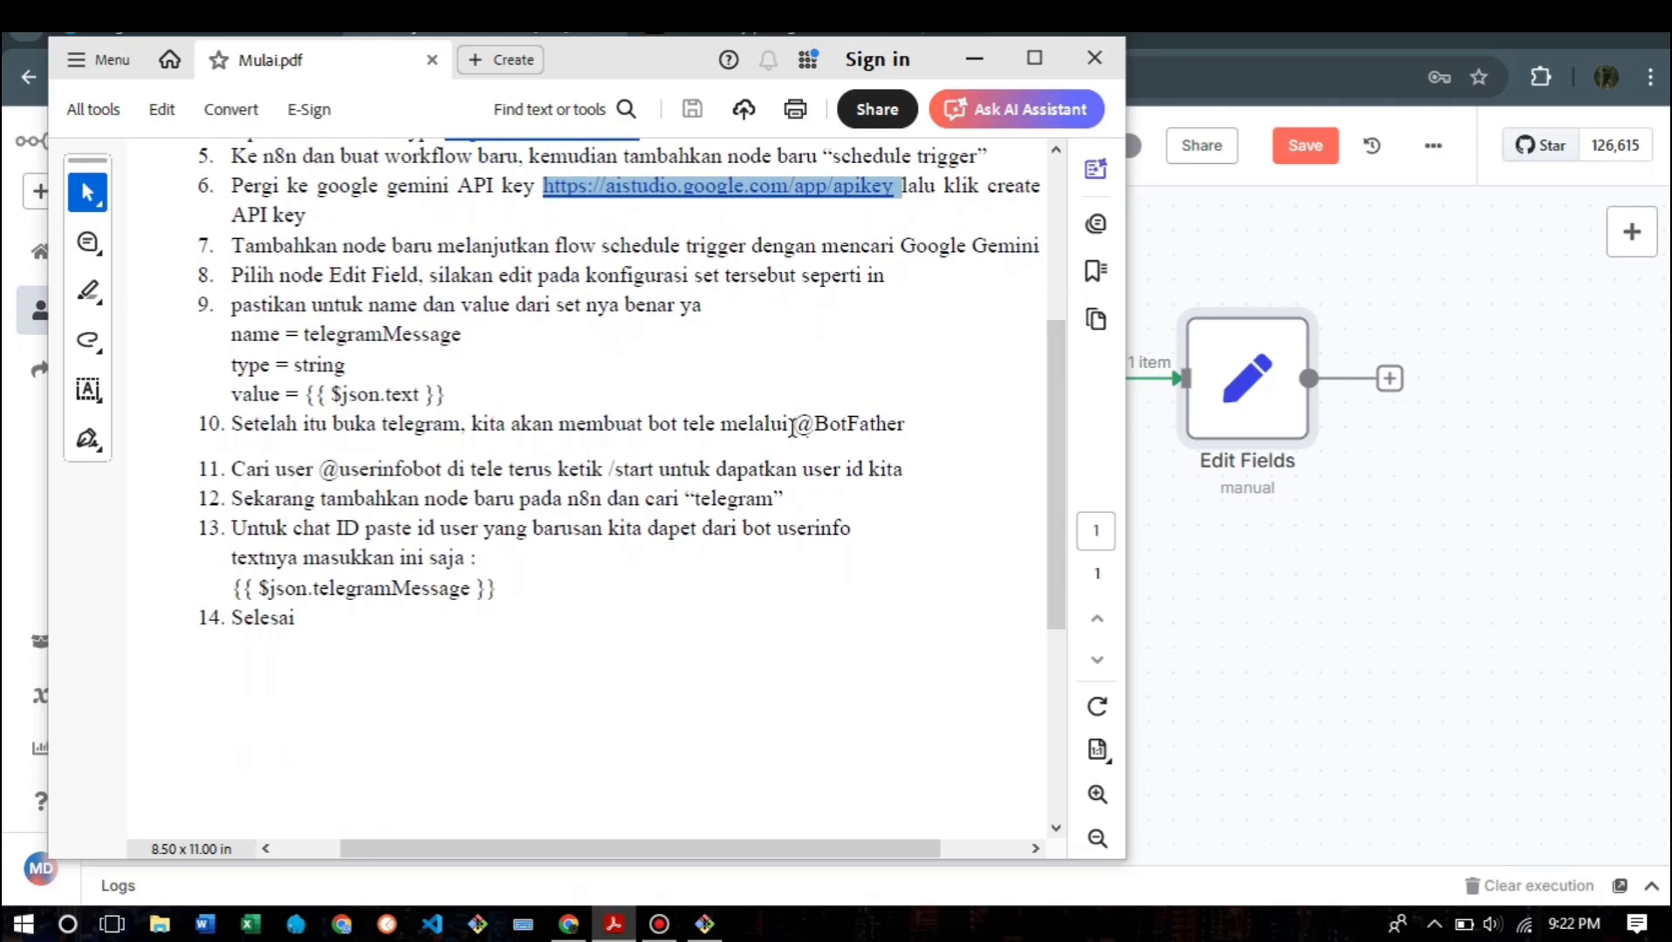
drag(792, 426, 915, 429)
key(ctrl+c)
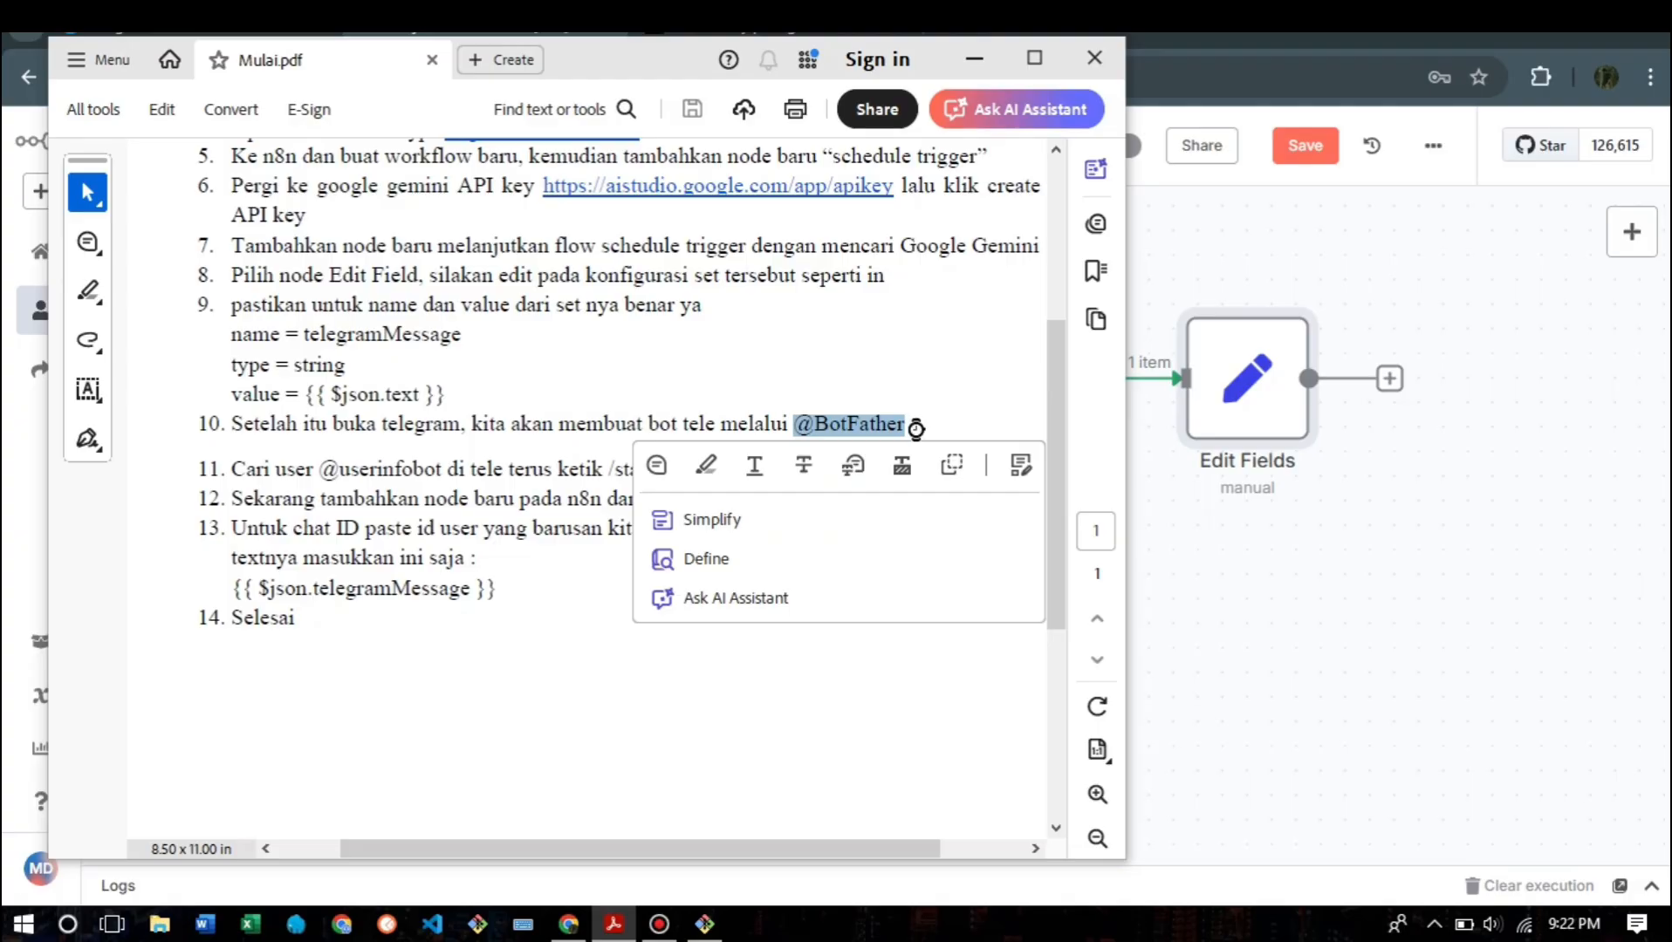
click(569, 924)
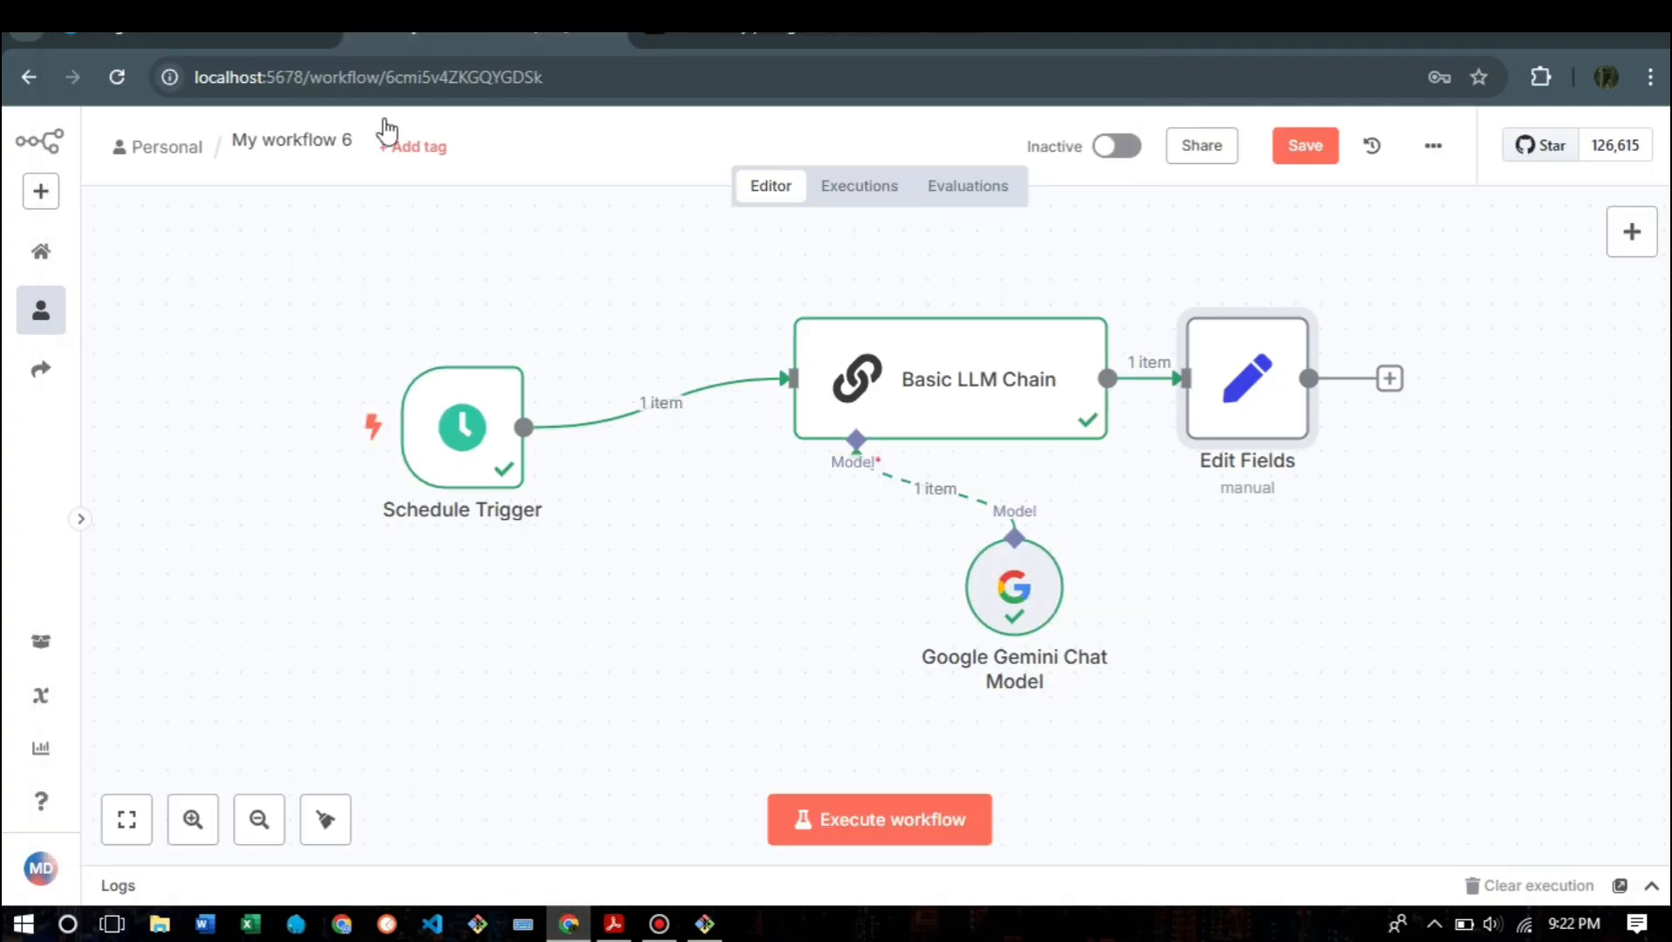
click(205, 35)
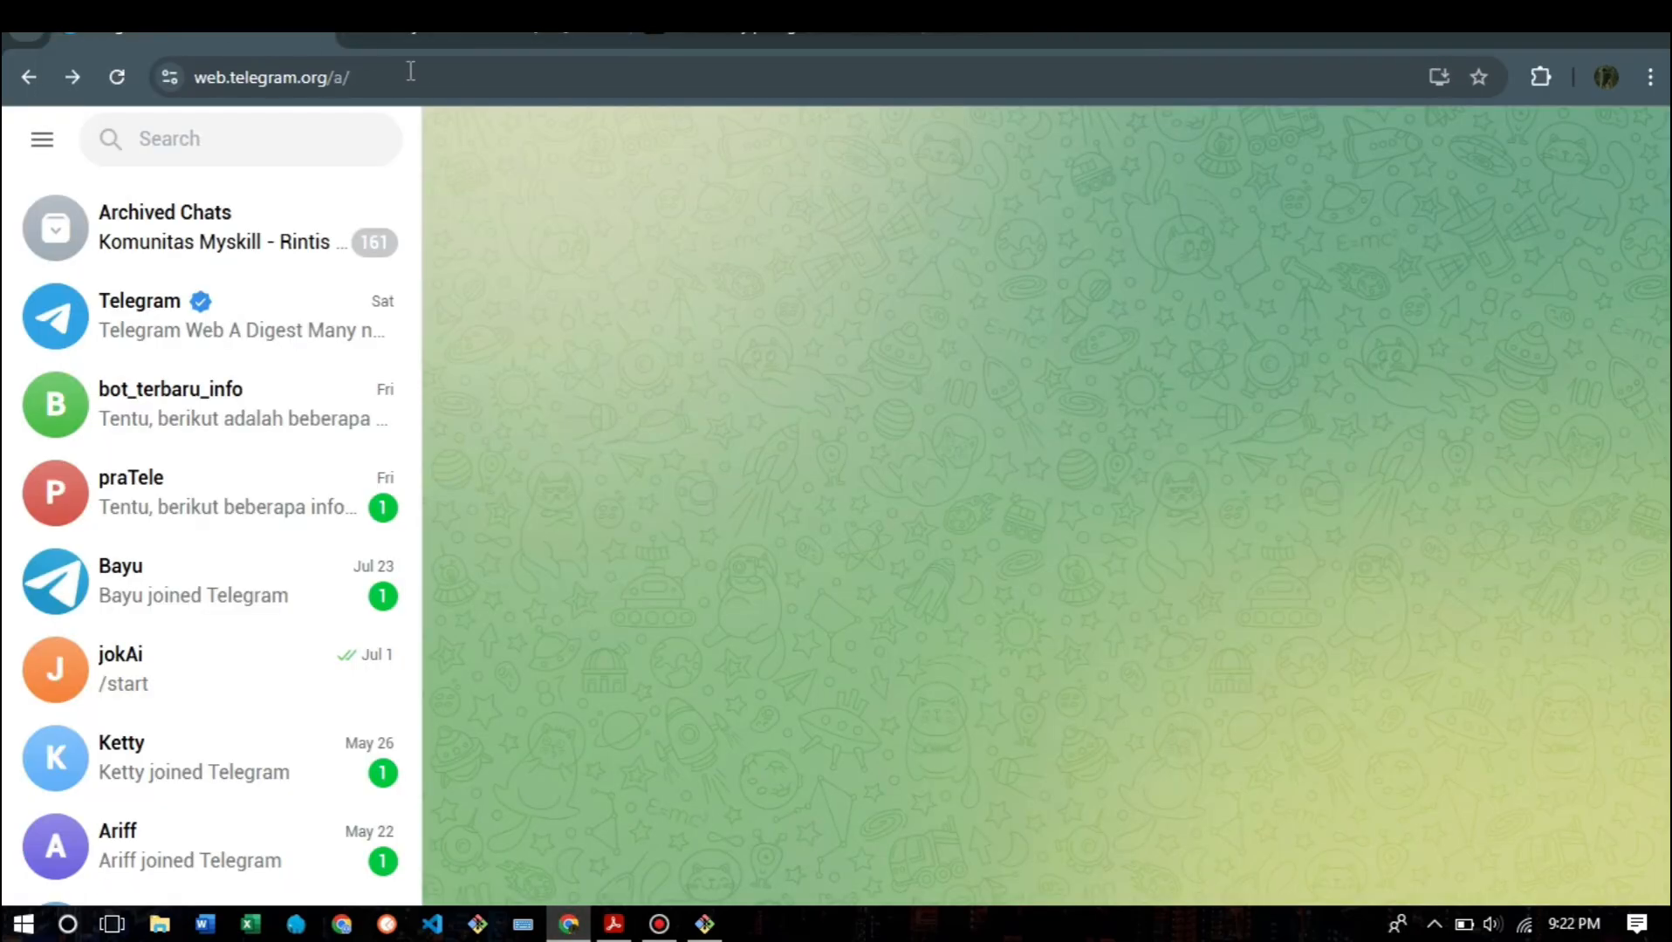
click(262, 127)
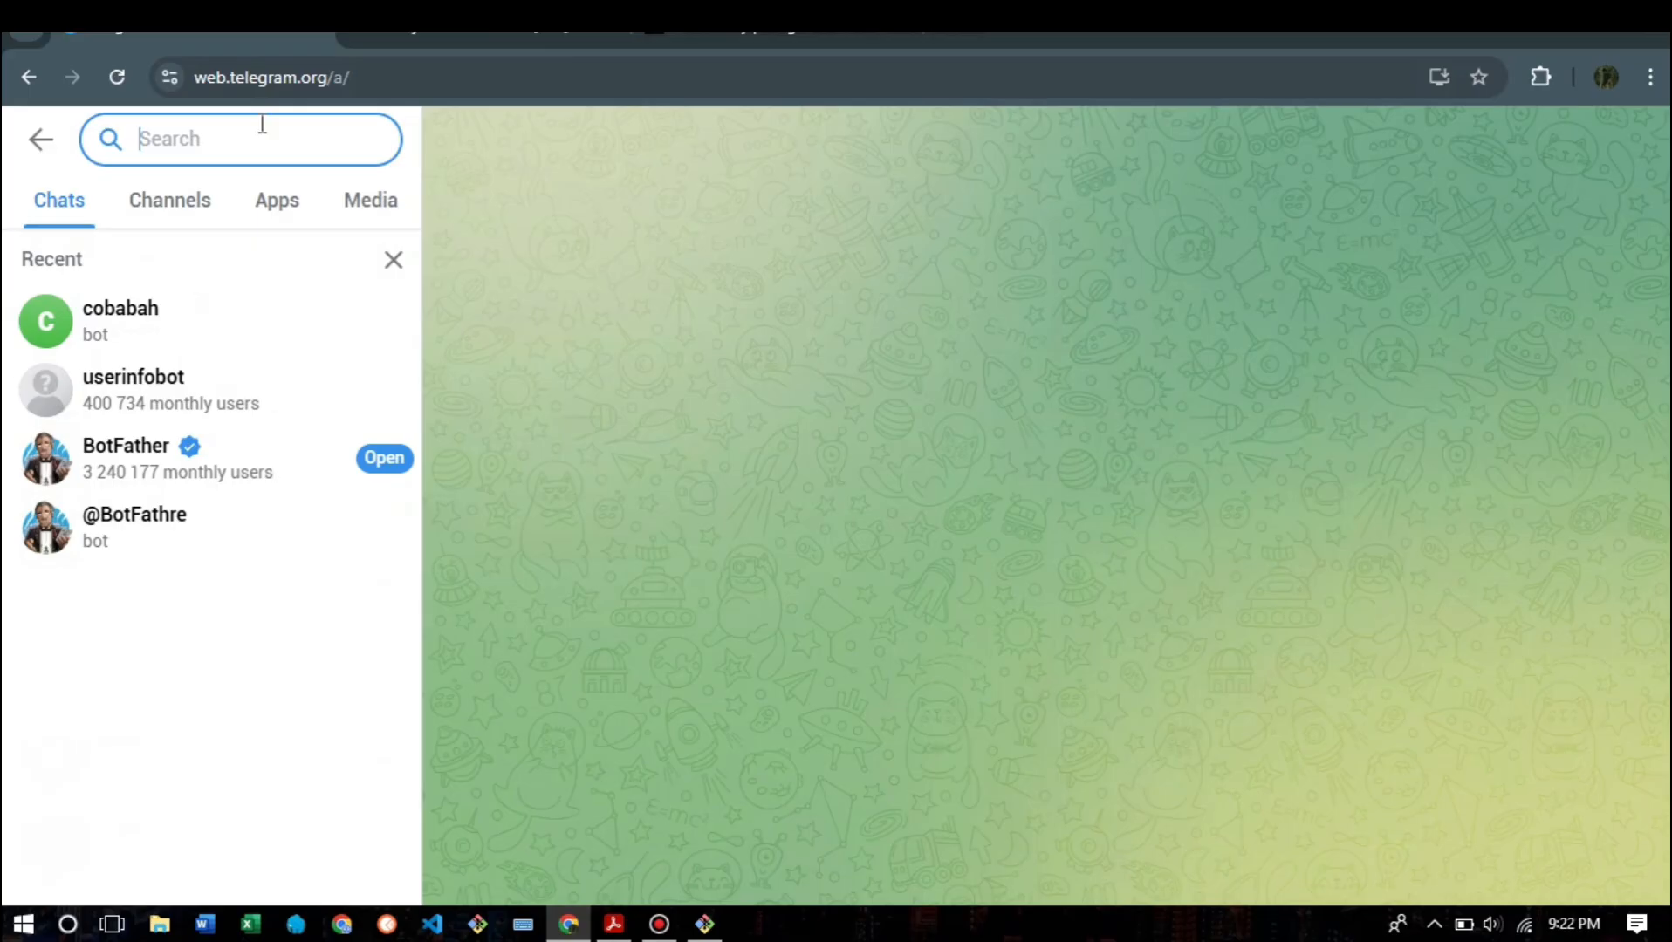
key(ctrl+v)
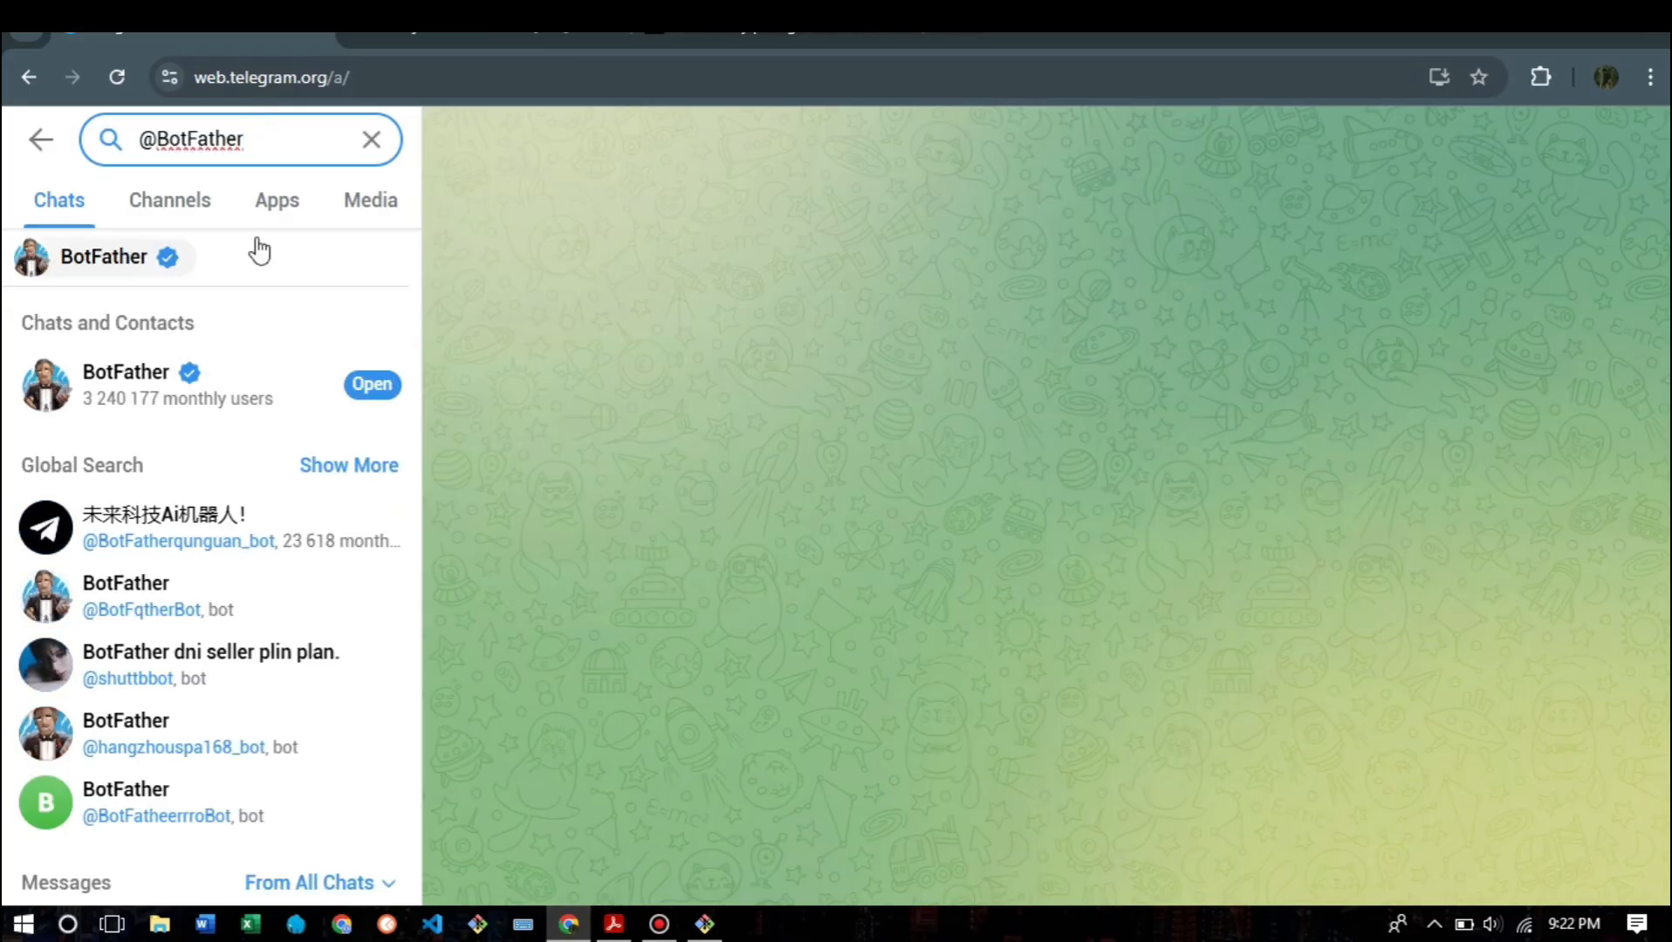
click(221, 382)
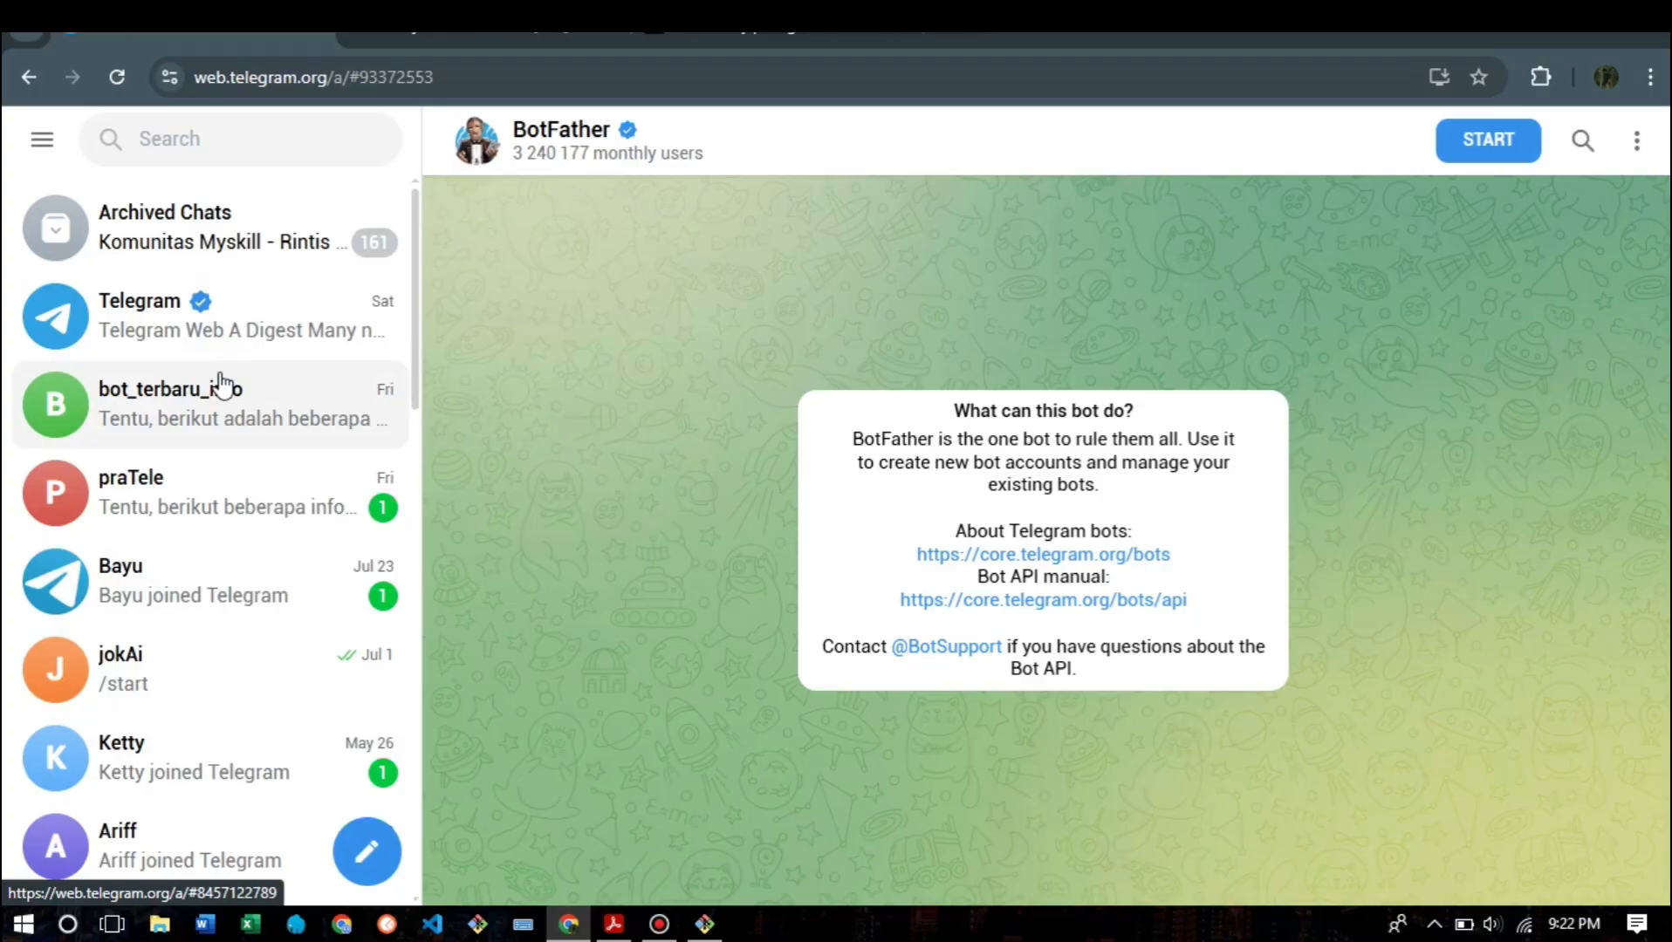
click(1508, 143)
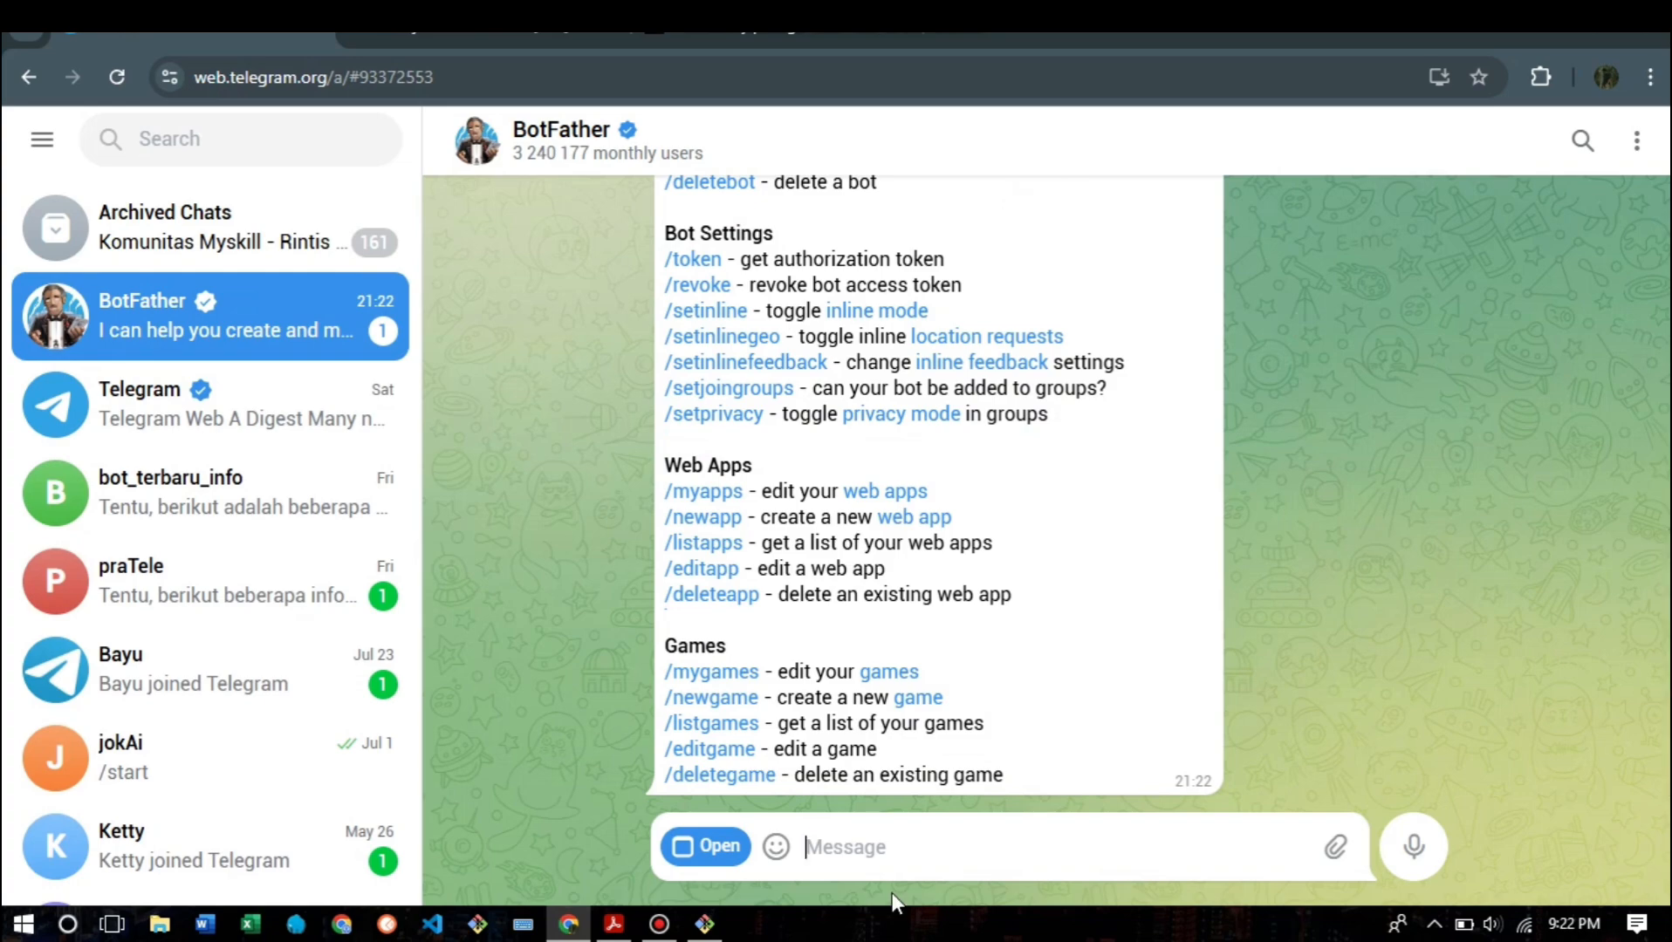
Request a new bot from BotFather with /newbot and name it inforAIBaru
text(/n)
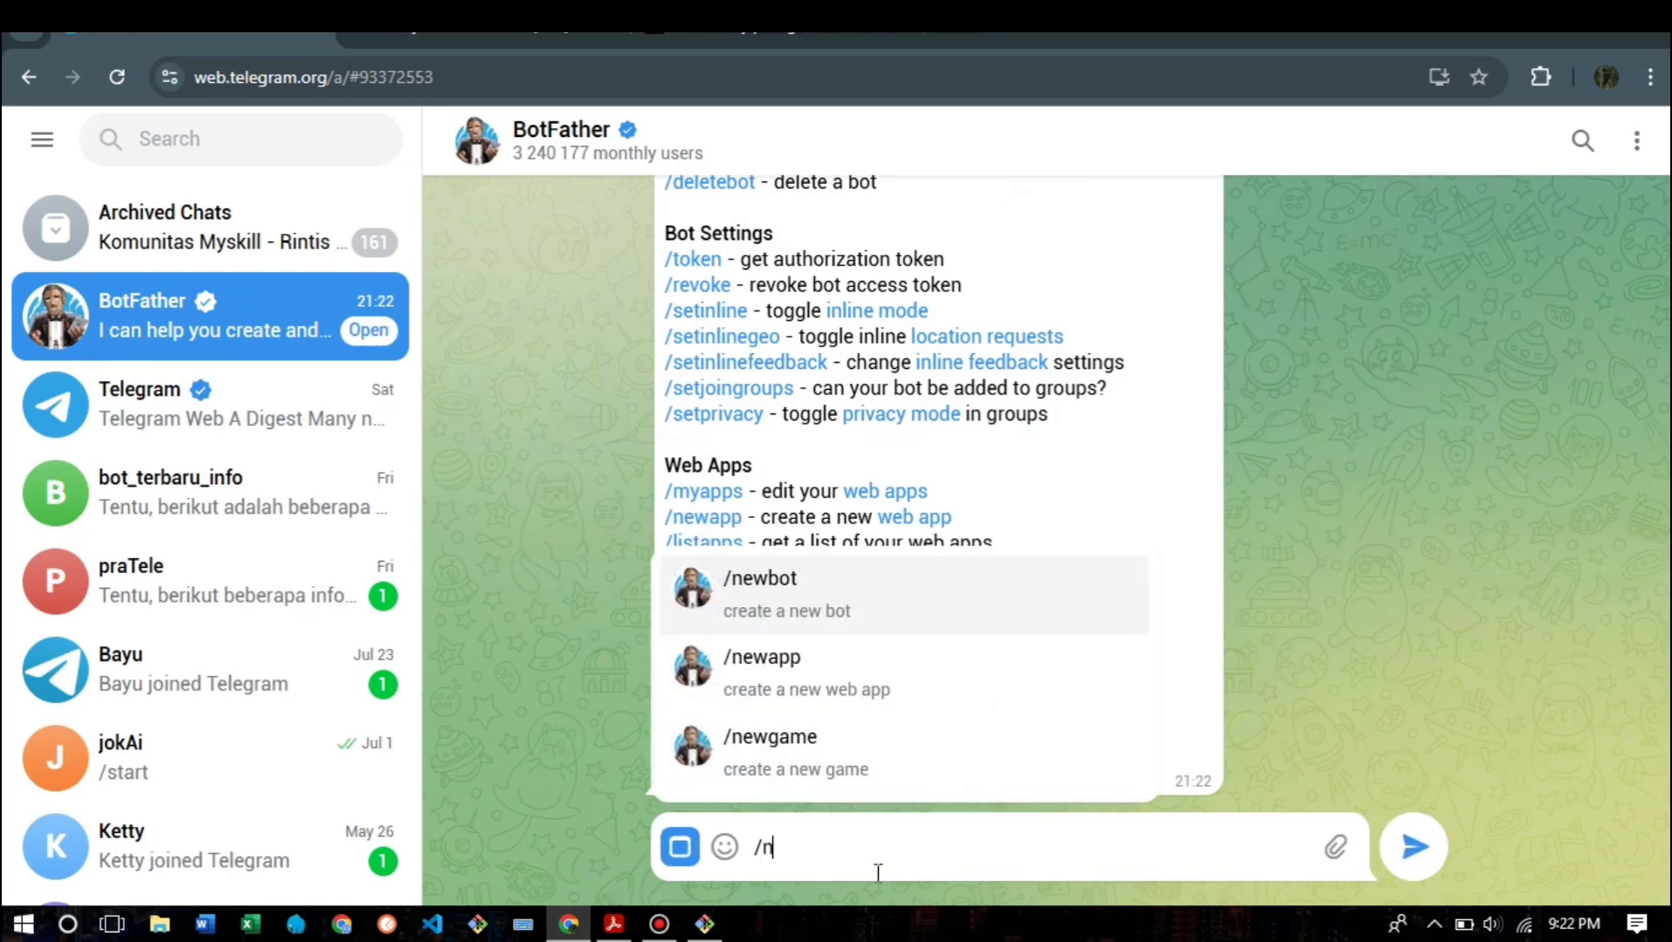
click(802, 583)
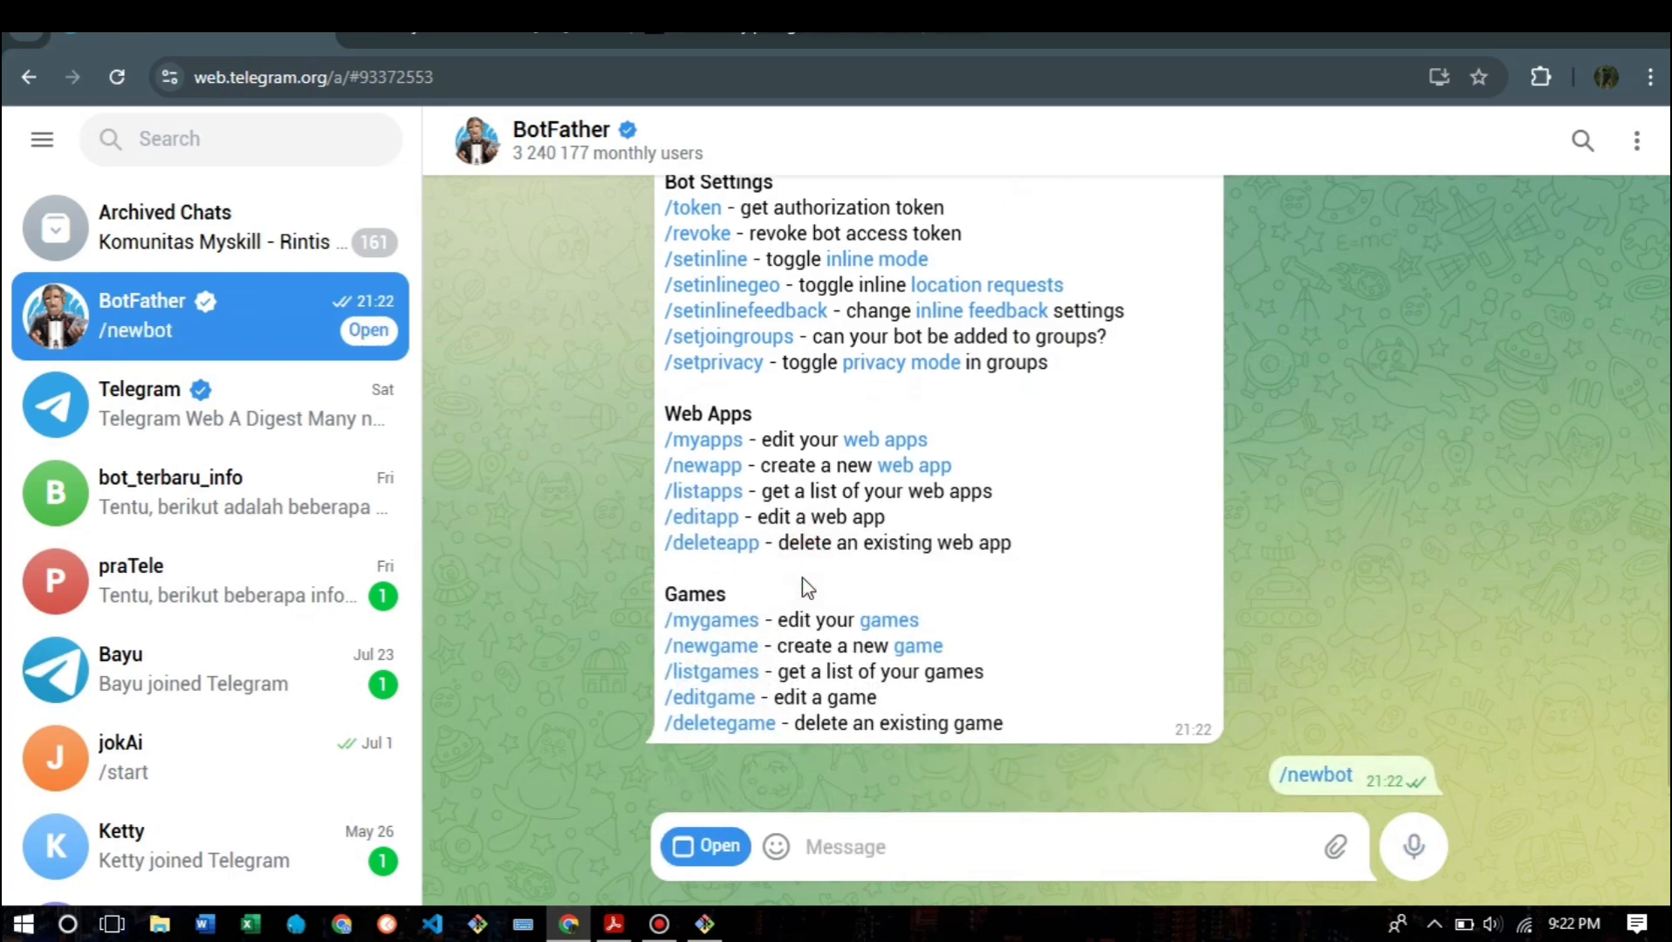
click(894, 845)
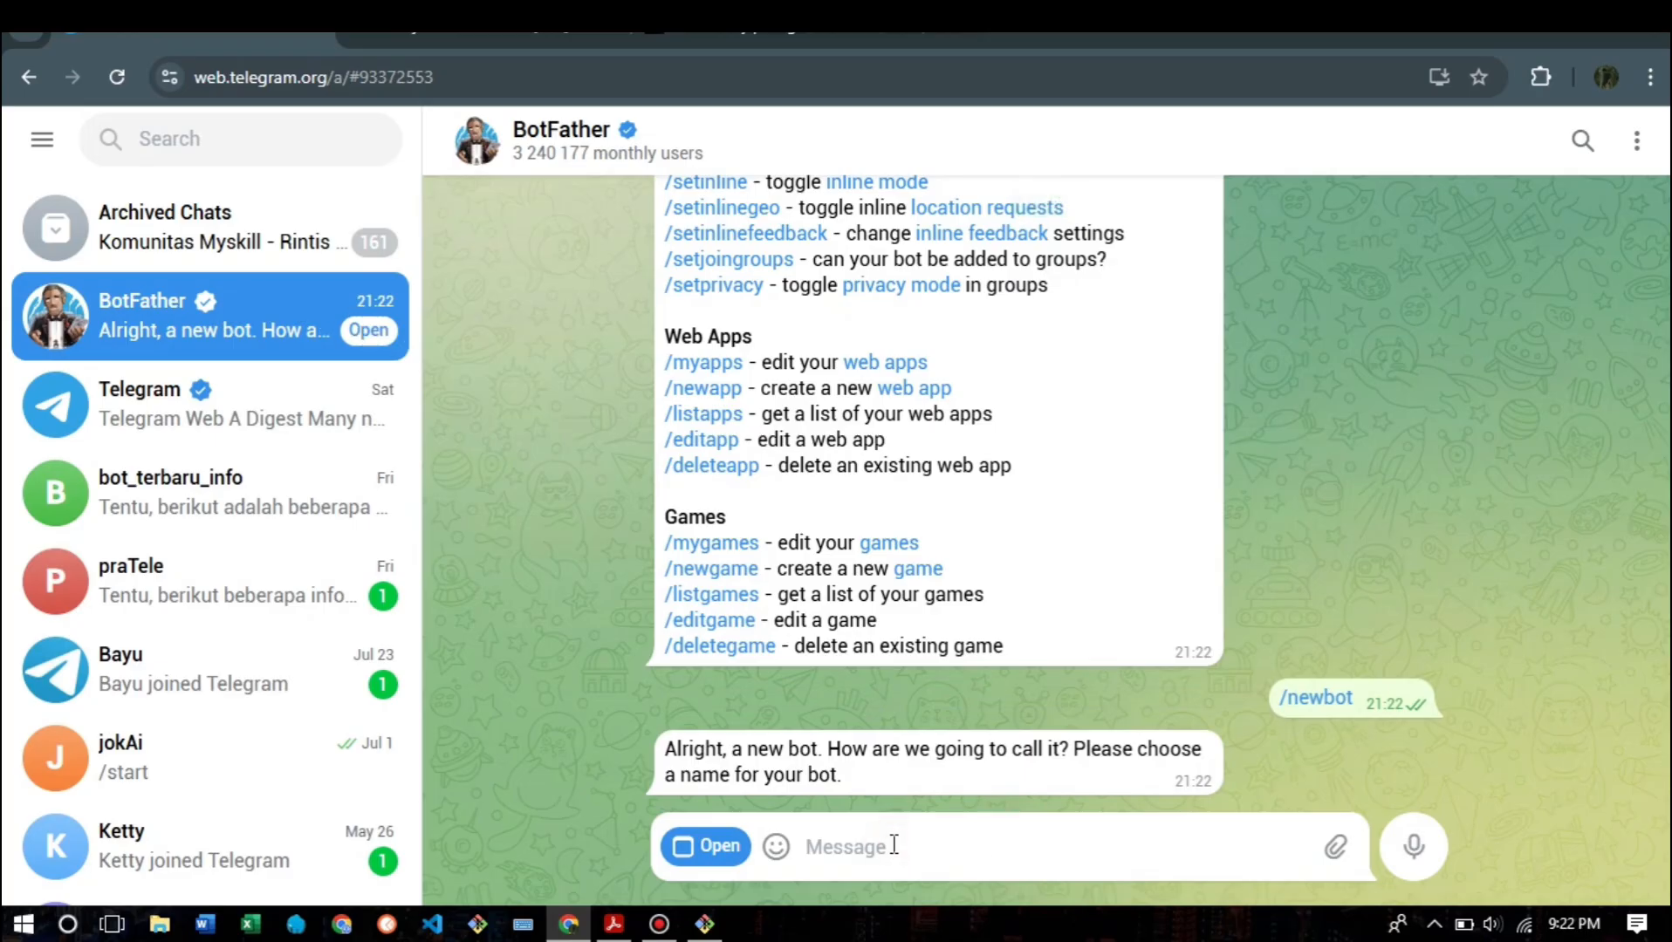
text(infor)
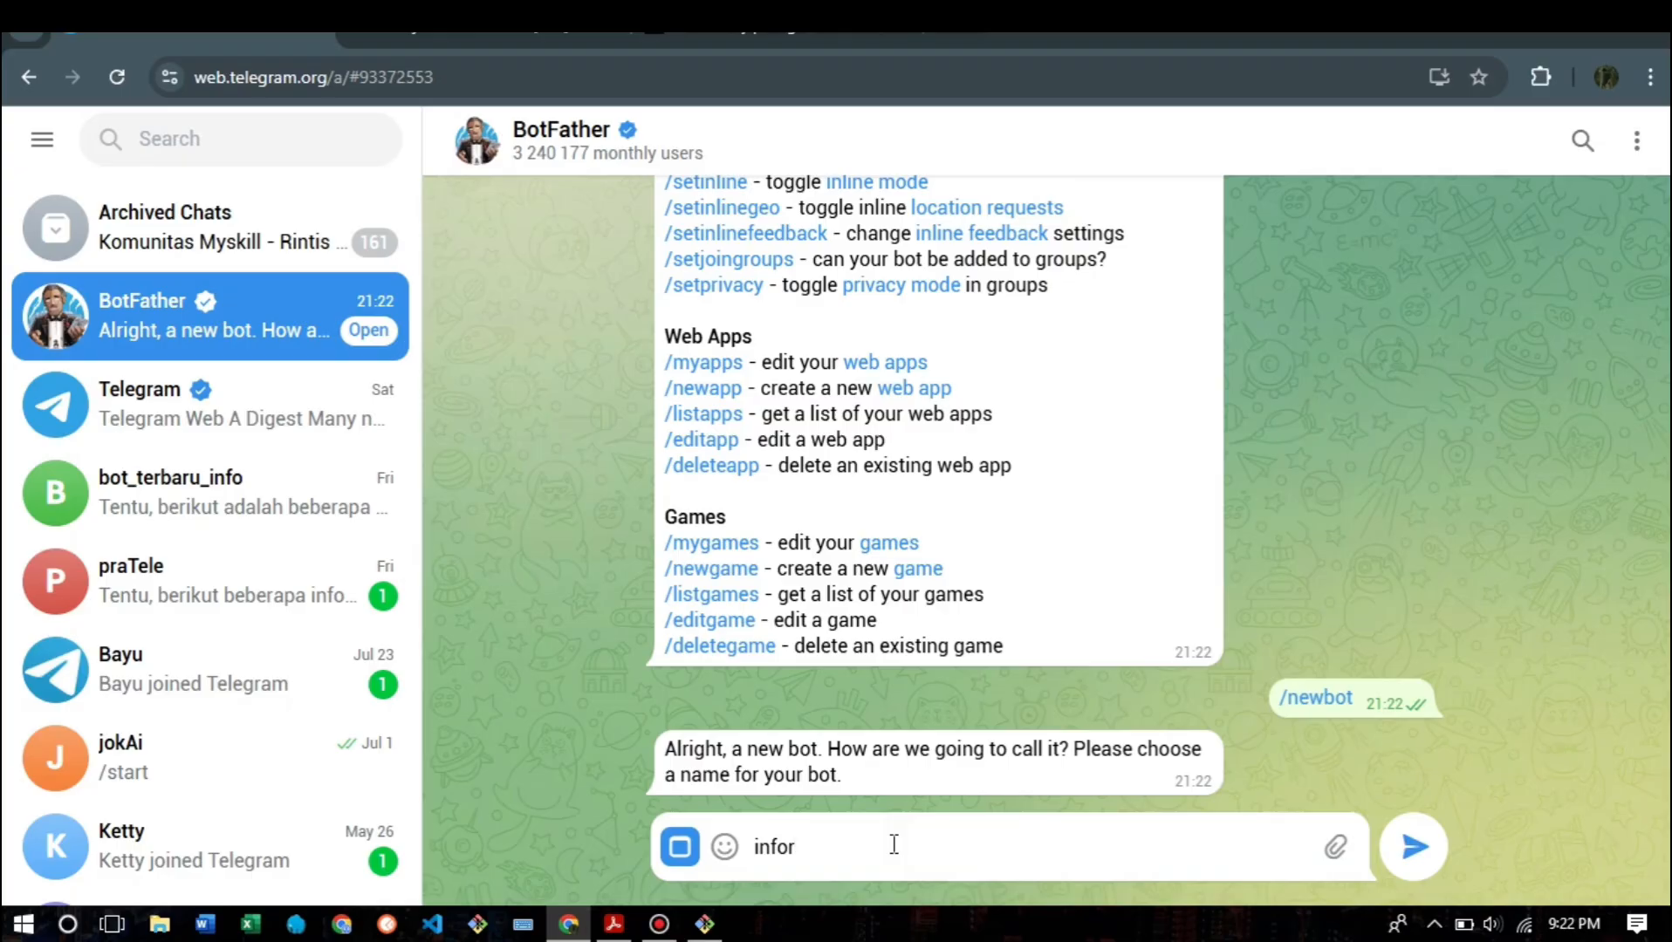
text(AIBAru)
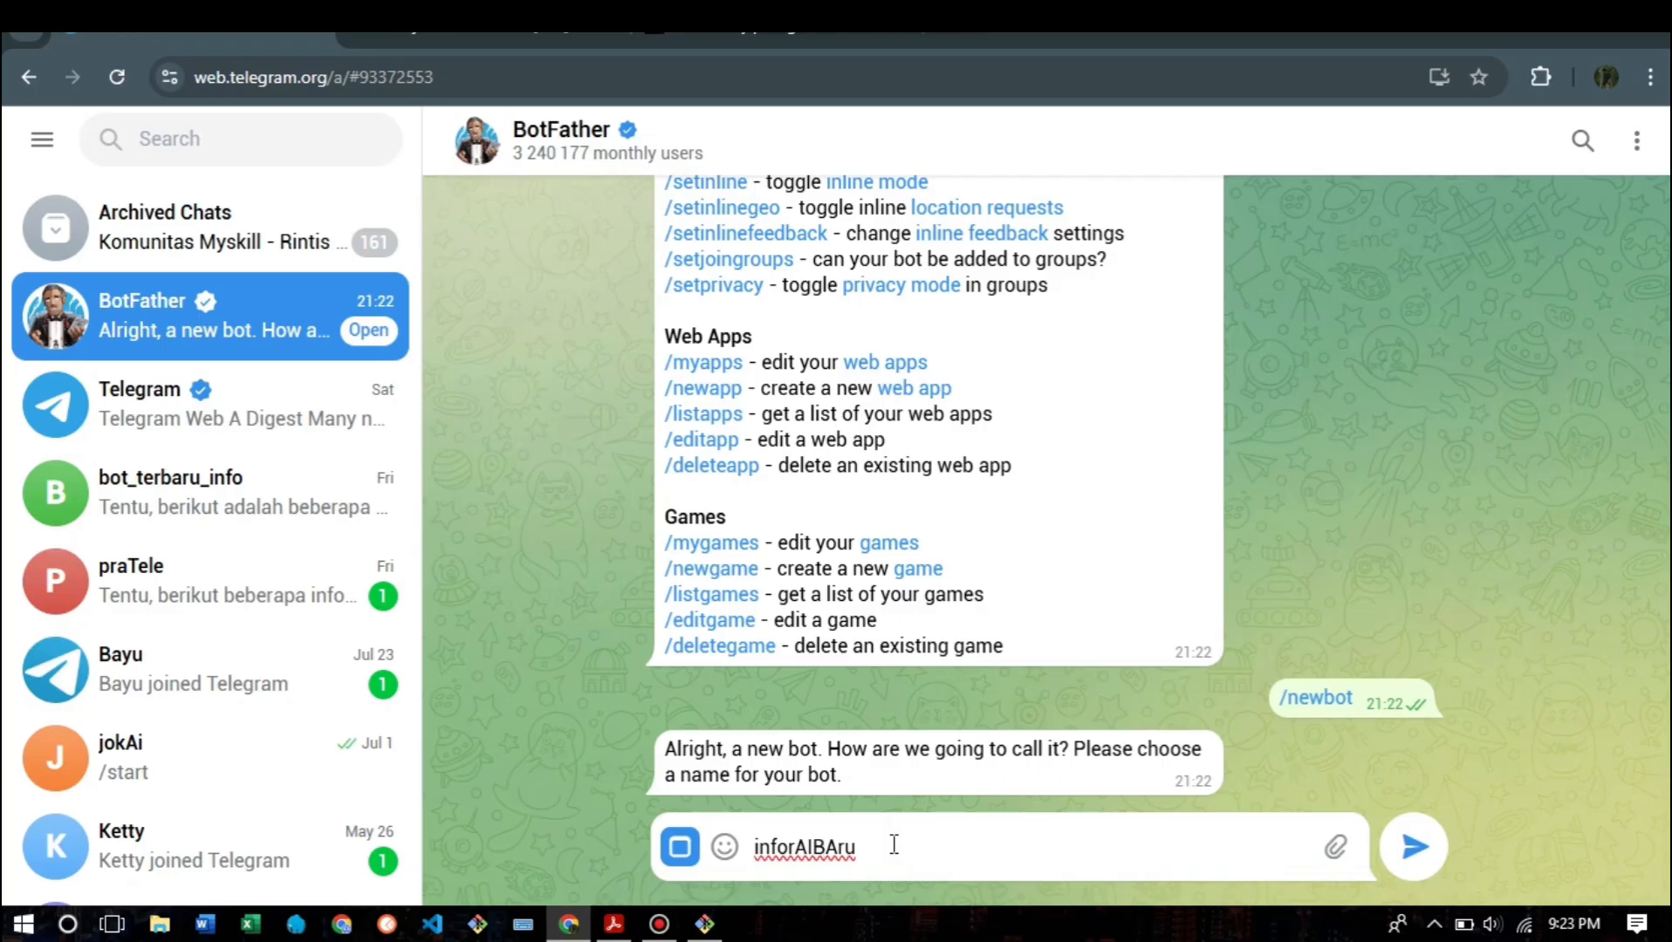
key(BackSpace)
text(a)
key(Return)
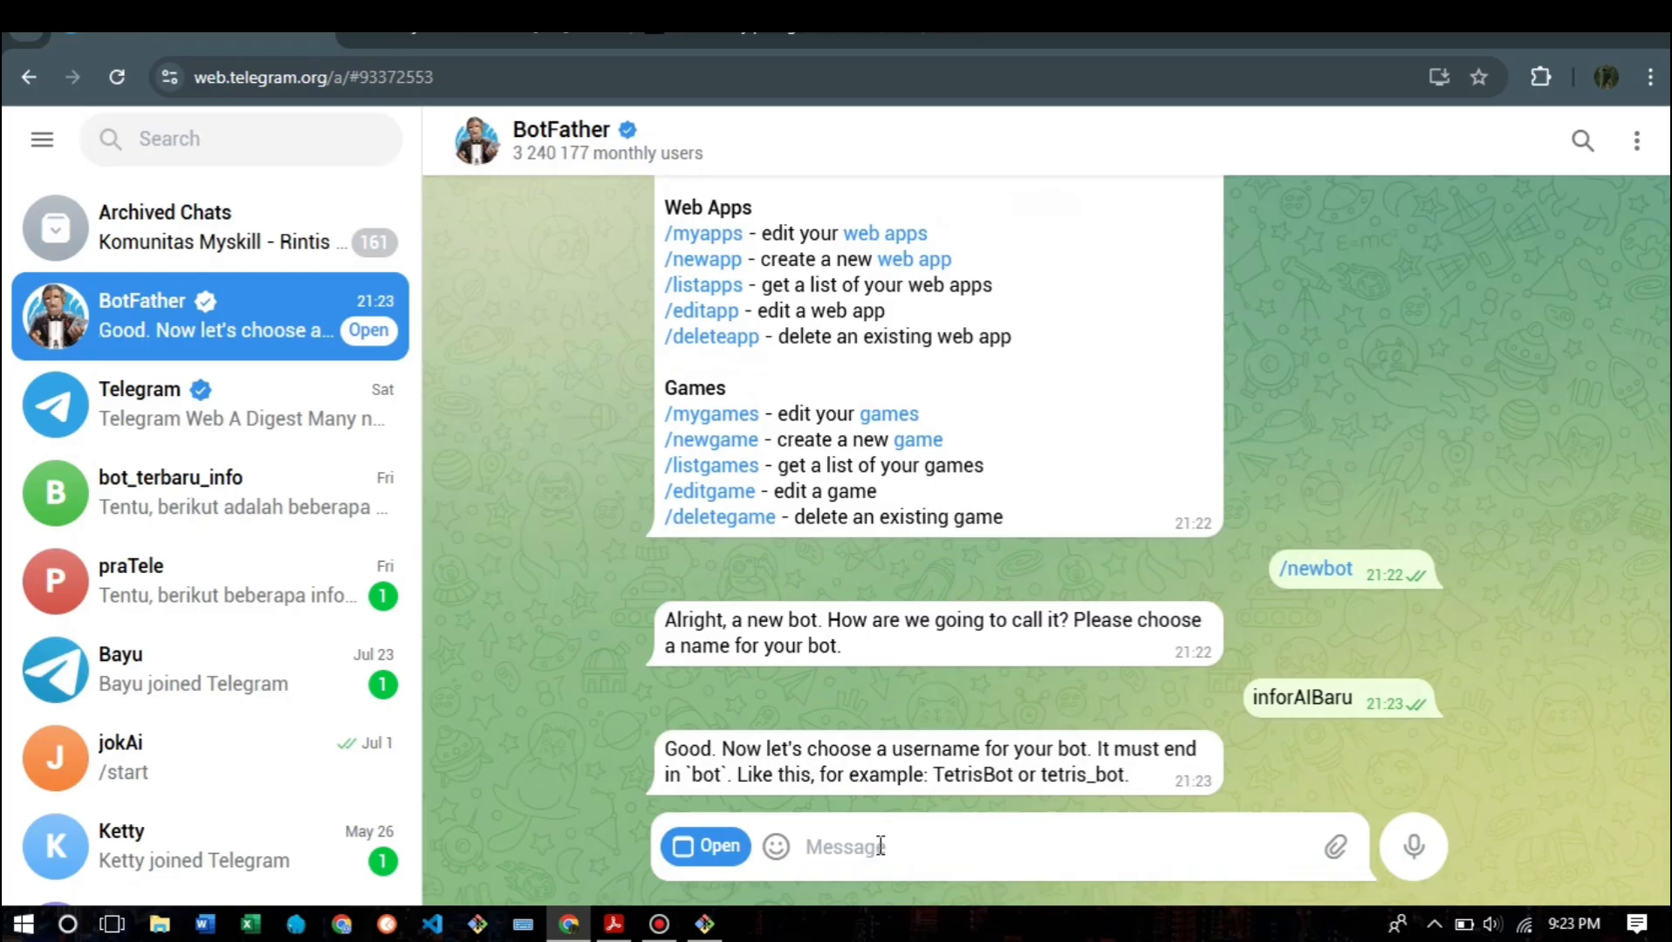
Submit infoAIBaru_bot to BotFather as the new bot's username
text(info)
key(BackSpace)
key(BackSpace)
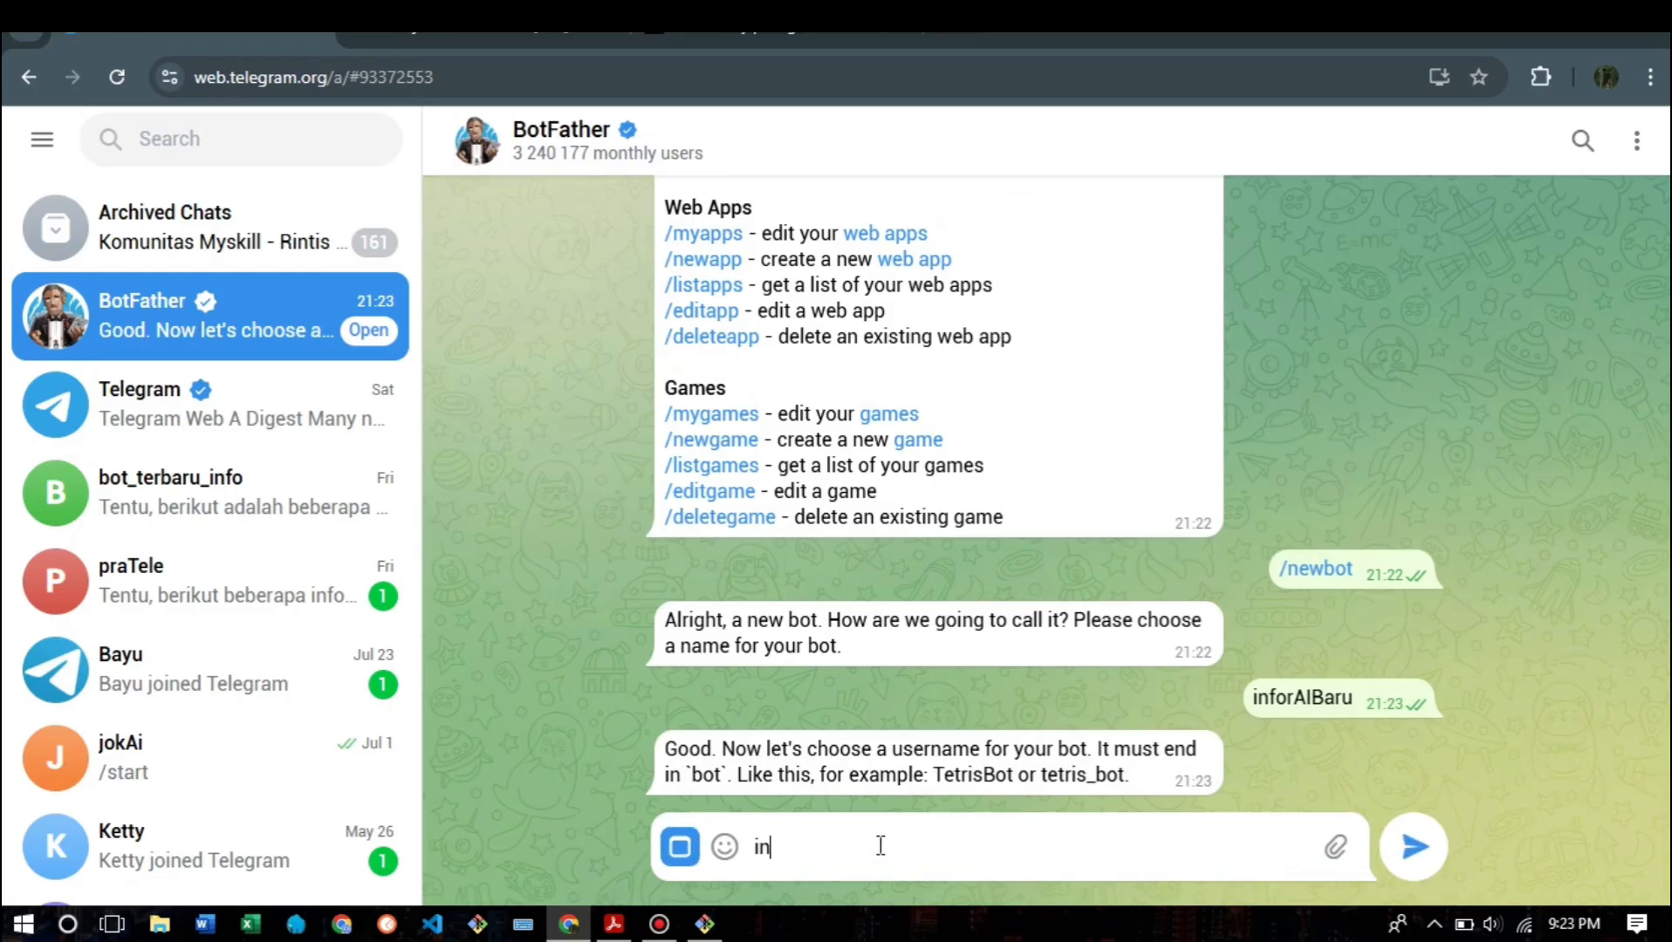
text(foAIBaru_bot)
key(Return)
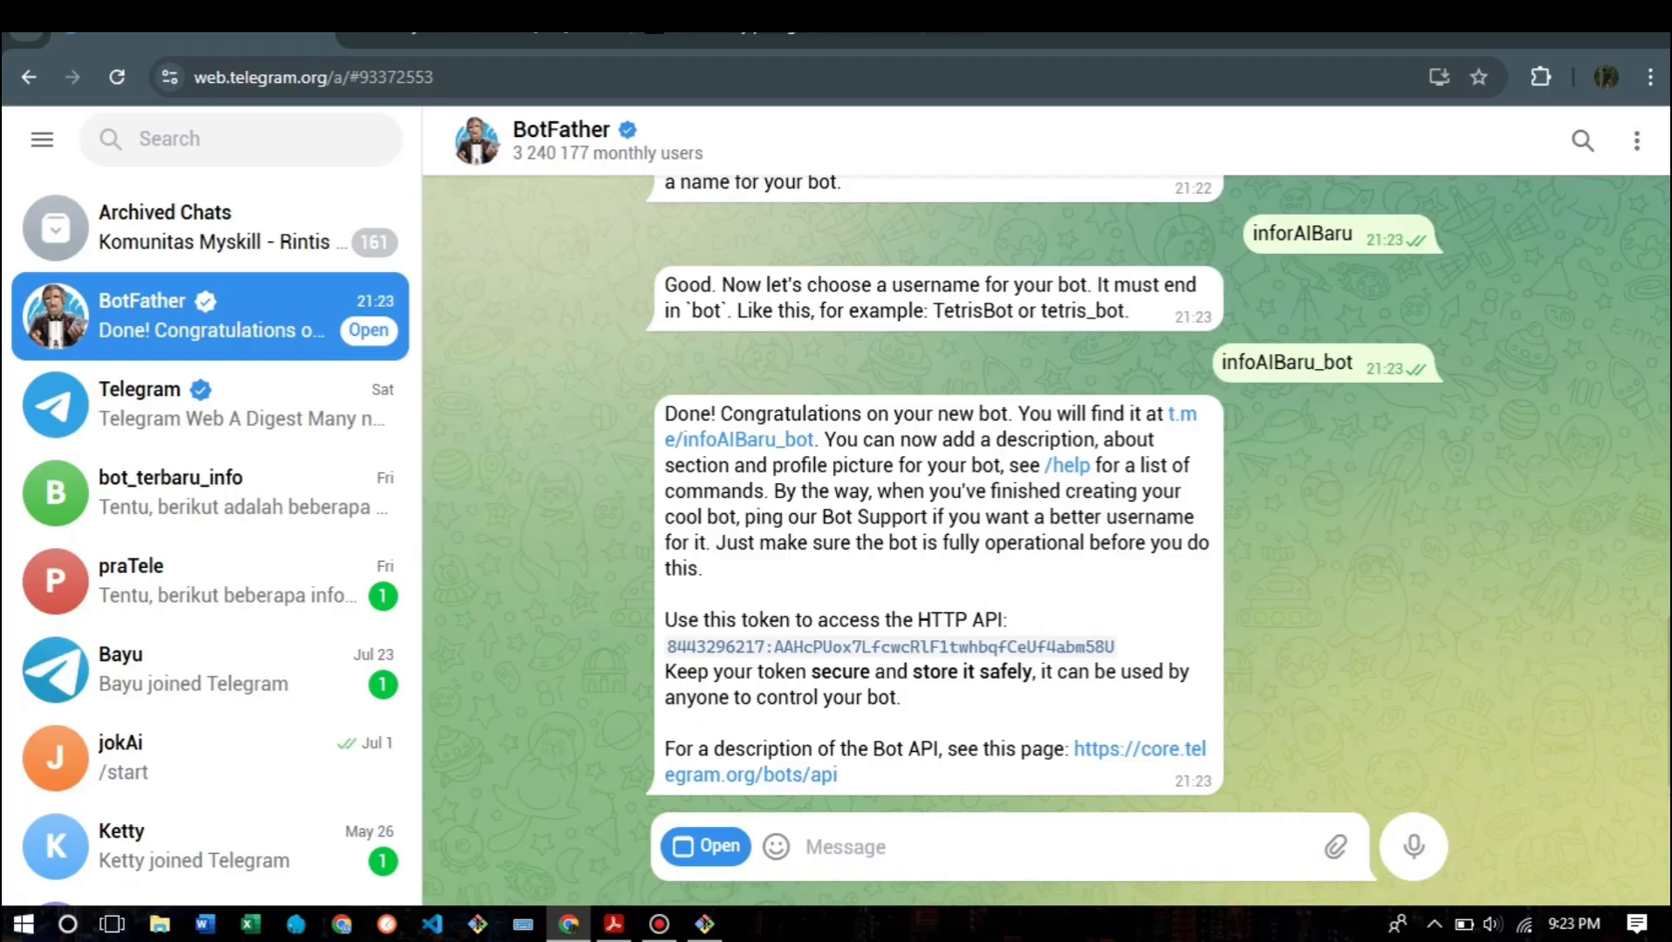
Switch to the n8n workflow and add a Telegram node with the Send a text message action after Edit Fields
click(526, 37)
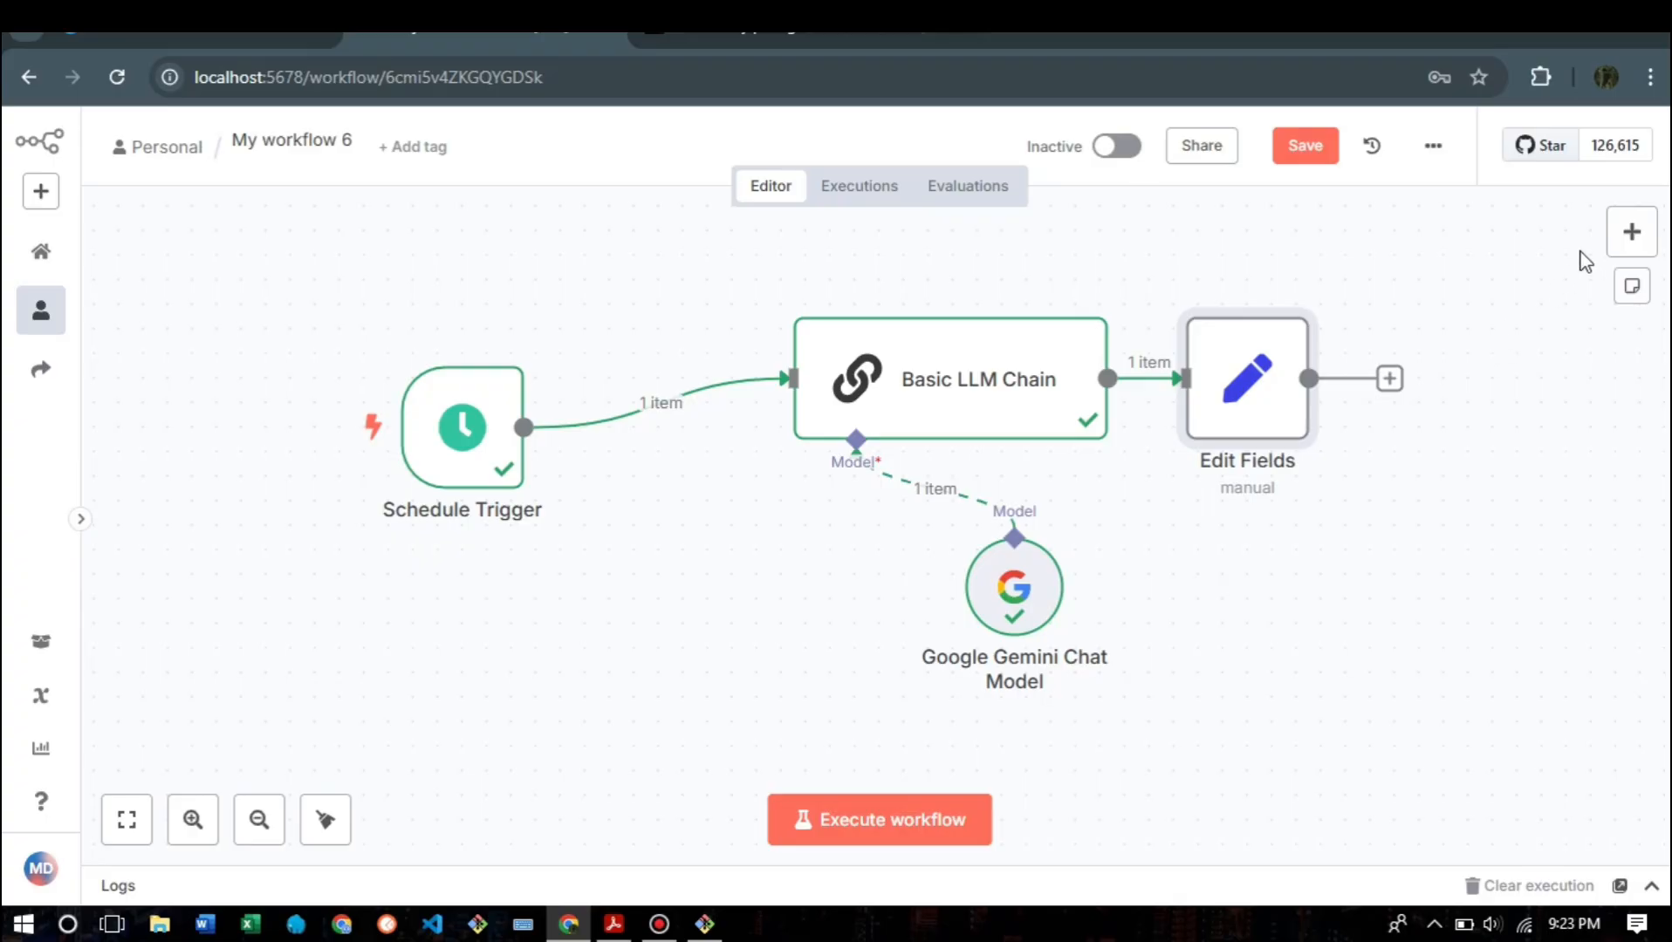
click(1621, 246)
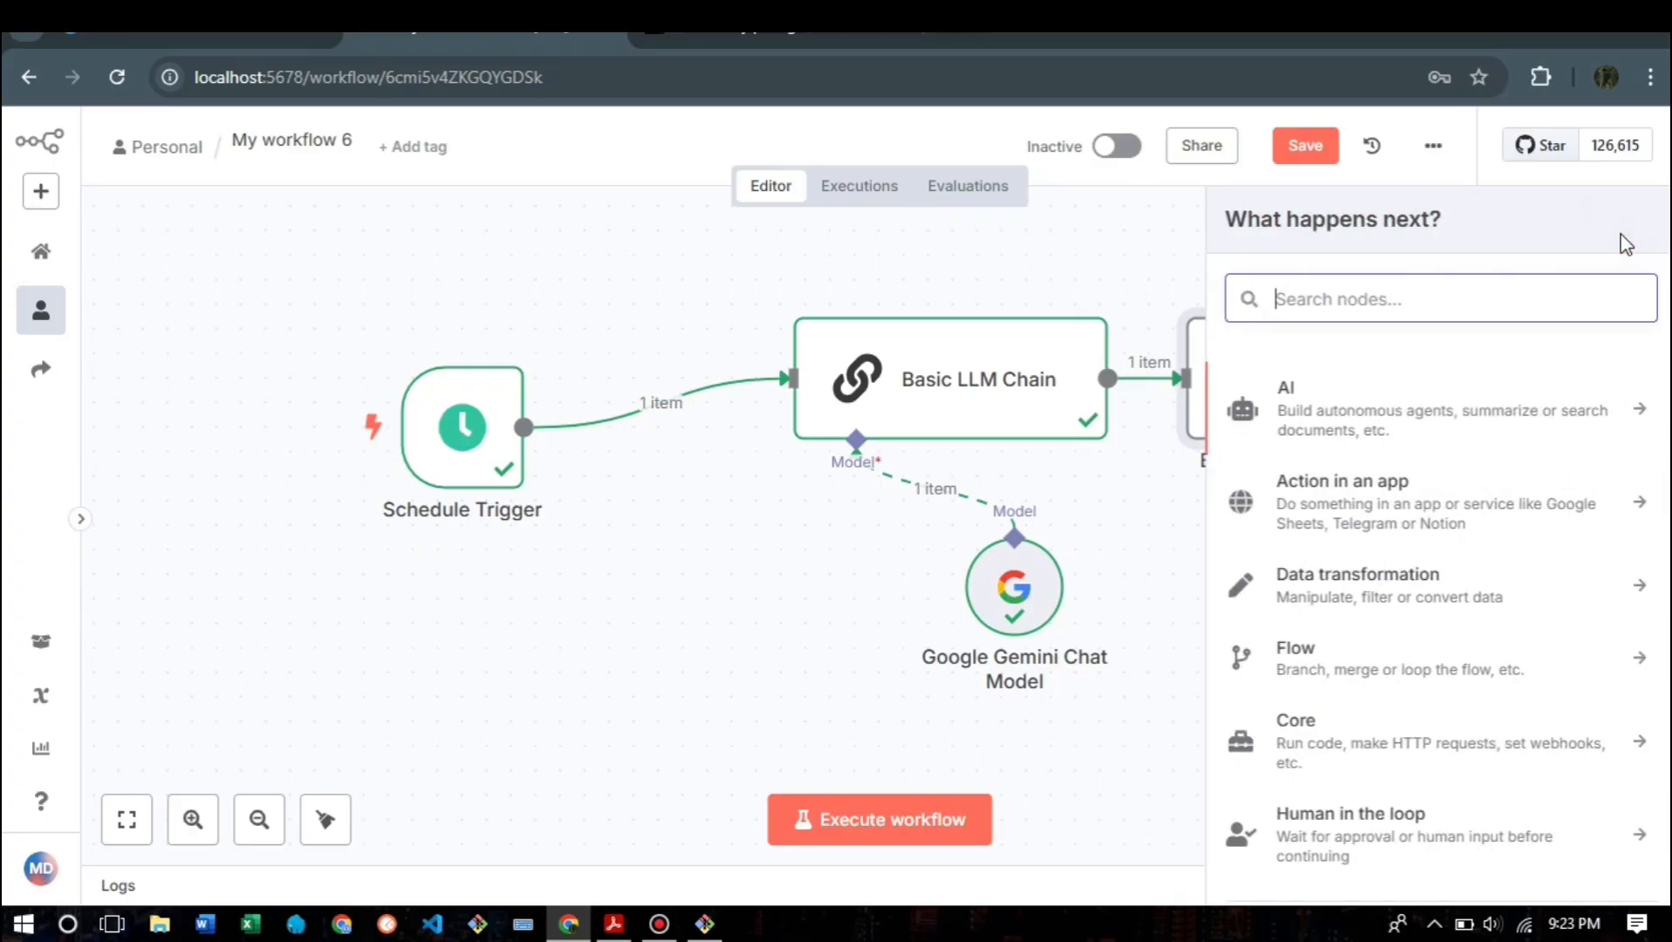
text(telegra)
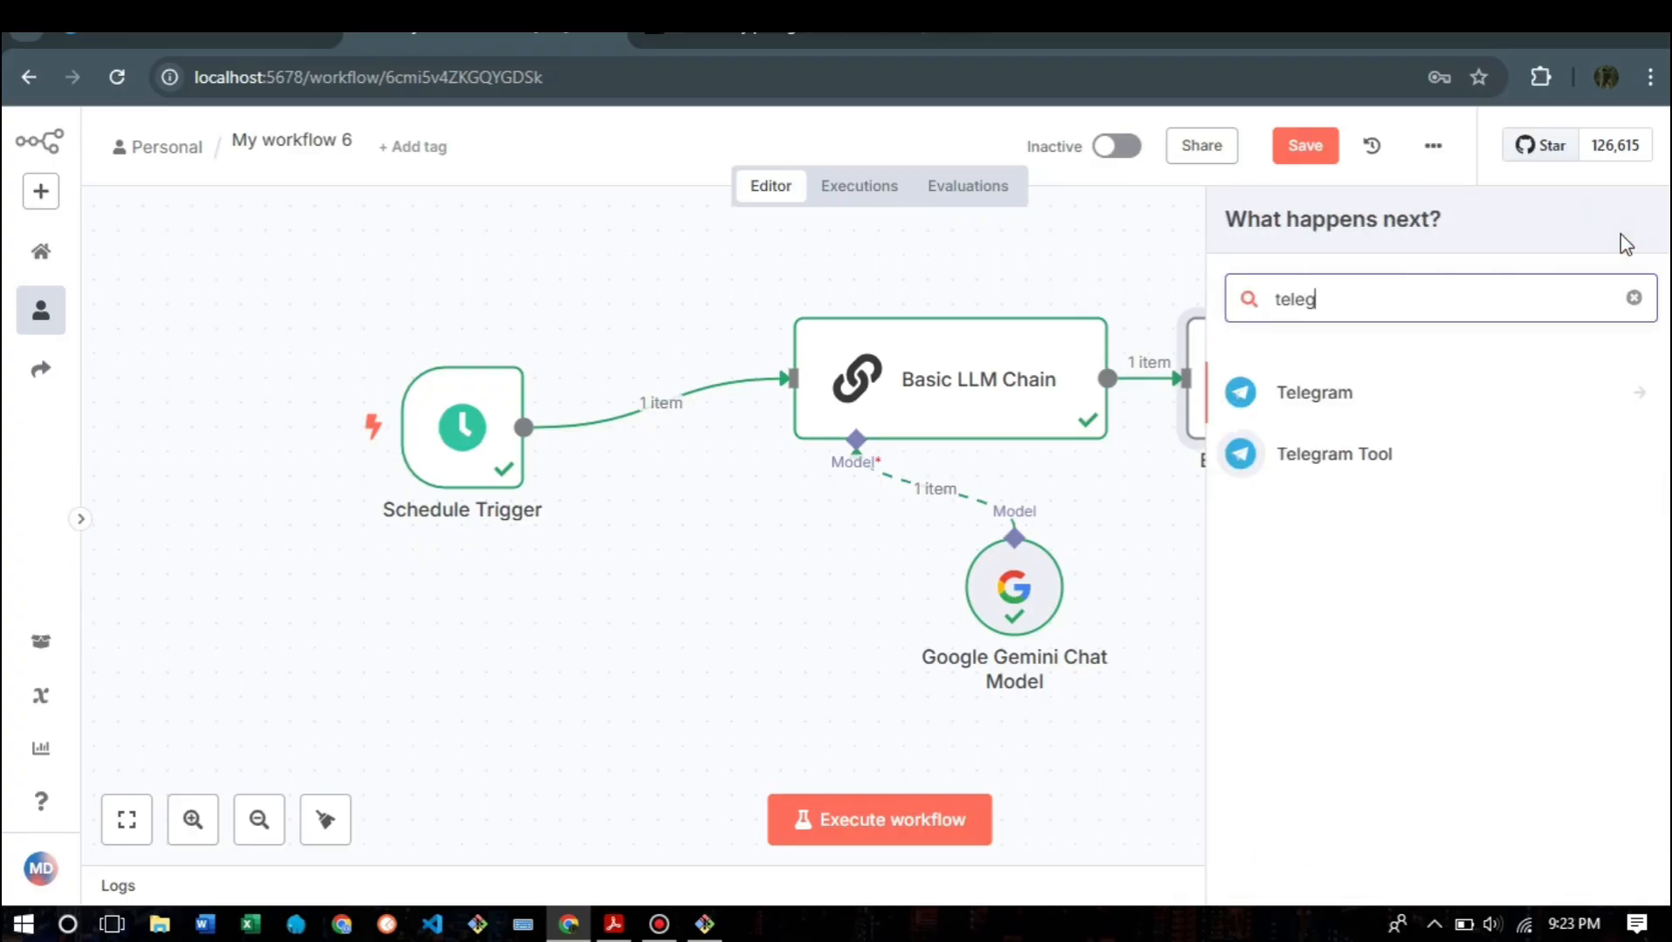
click(1396, 395)
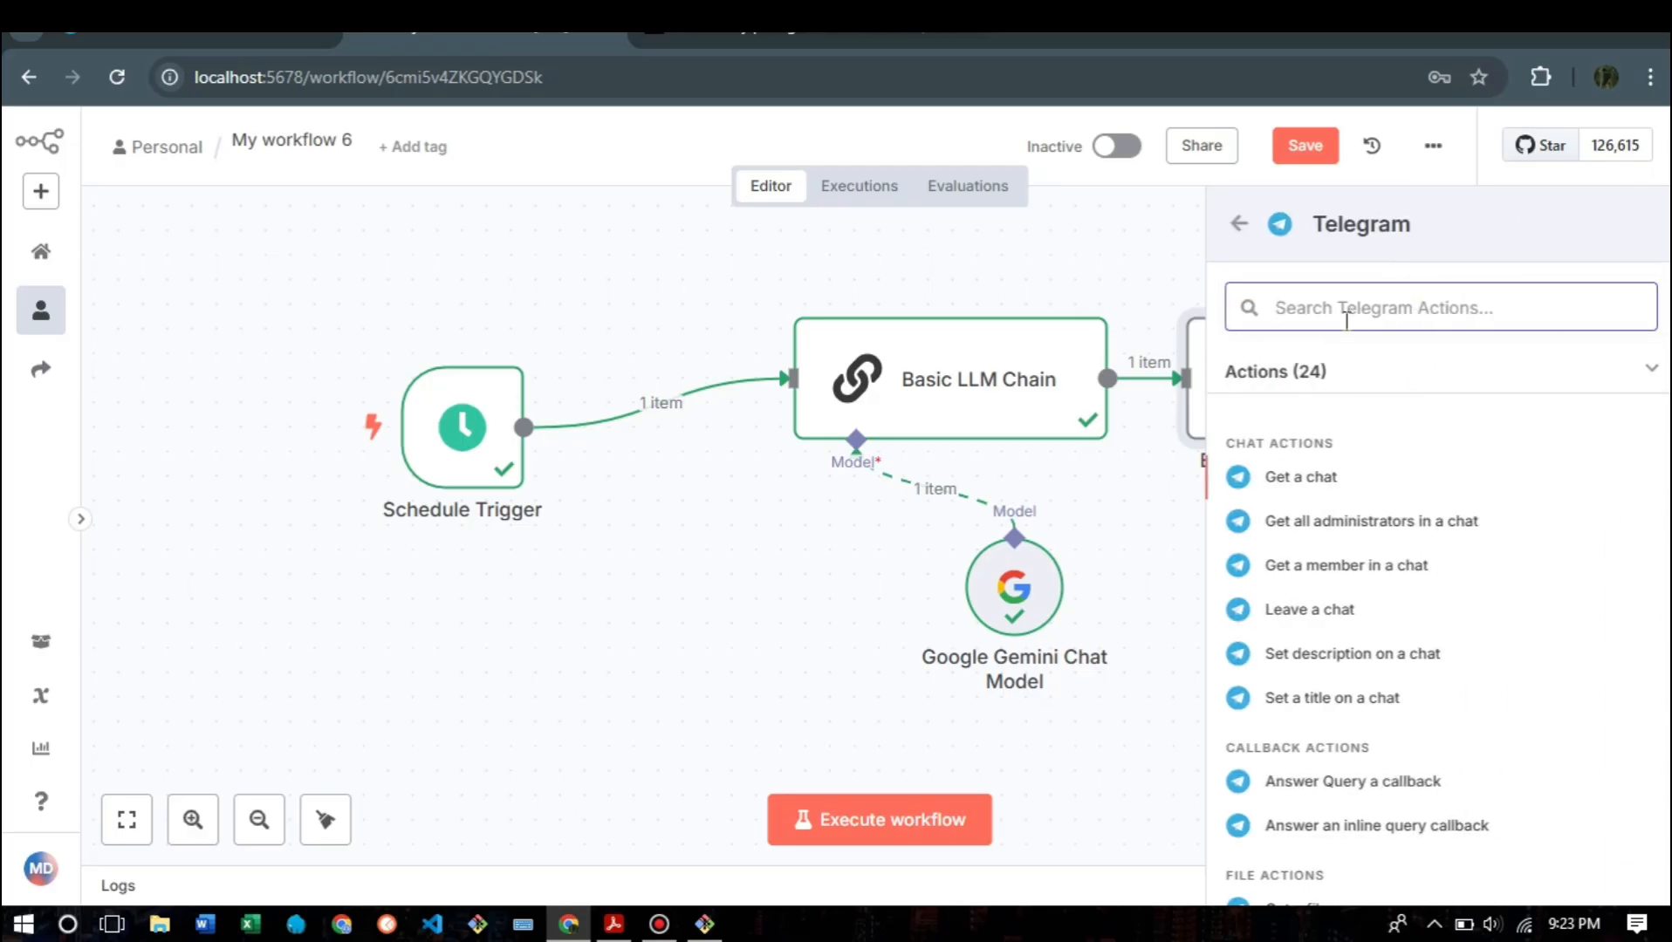
text(sen)
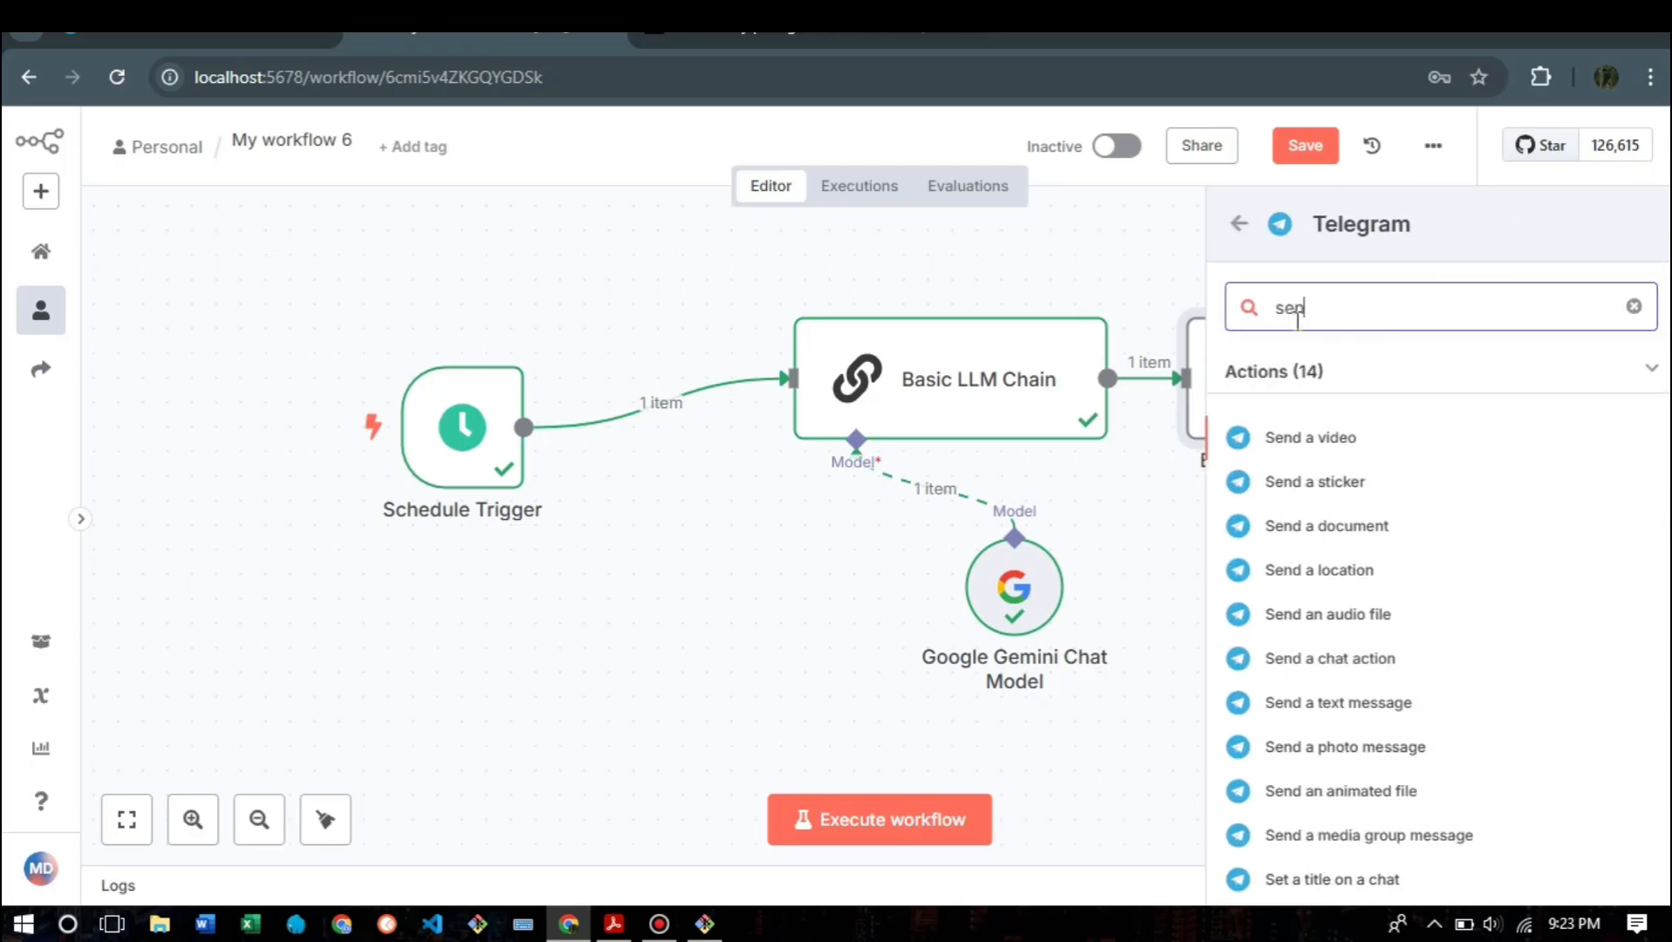
text(d )
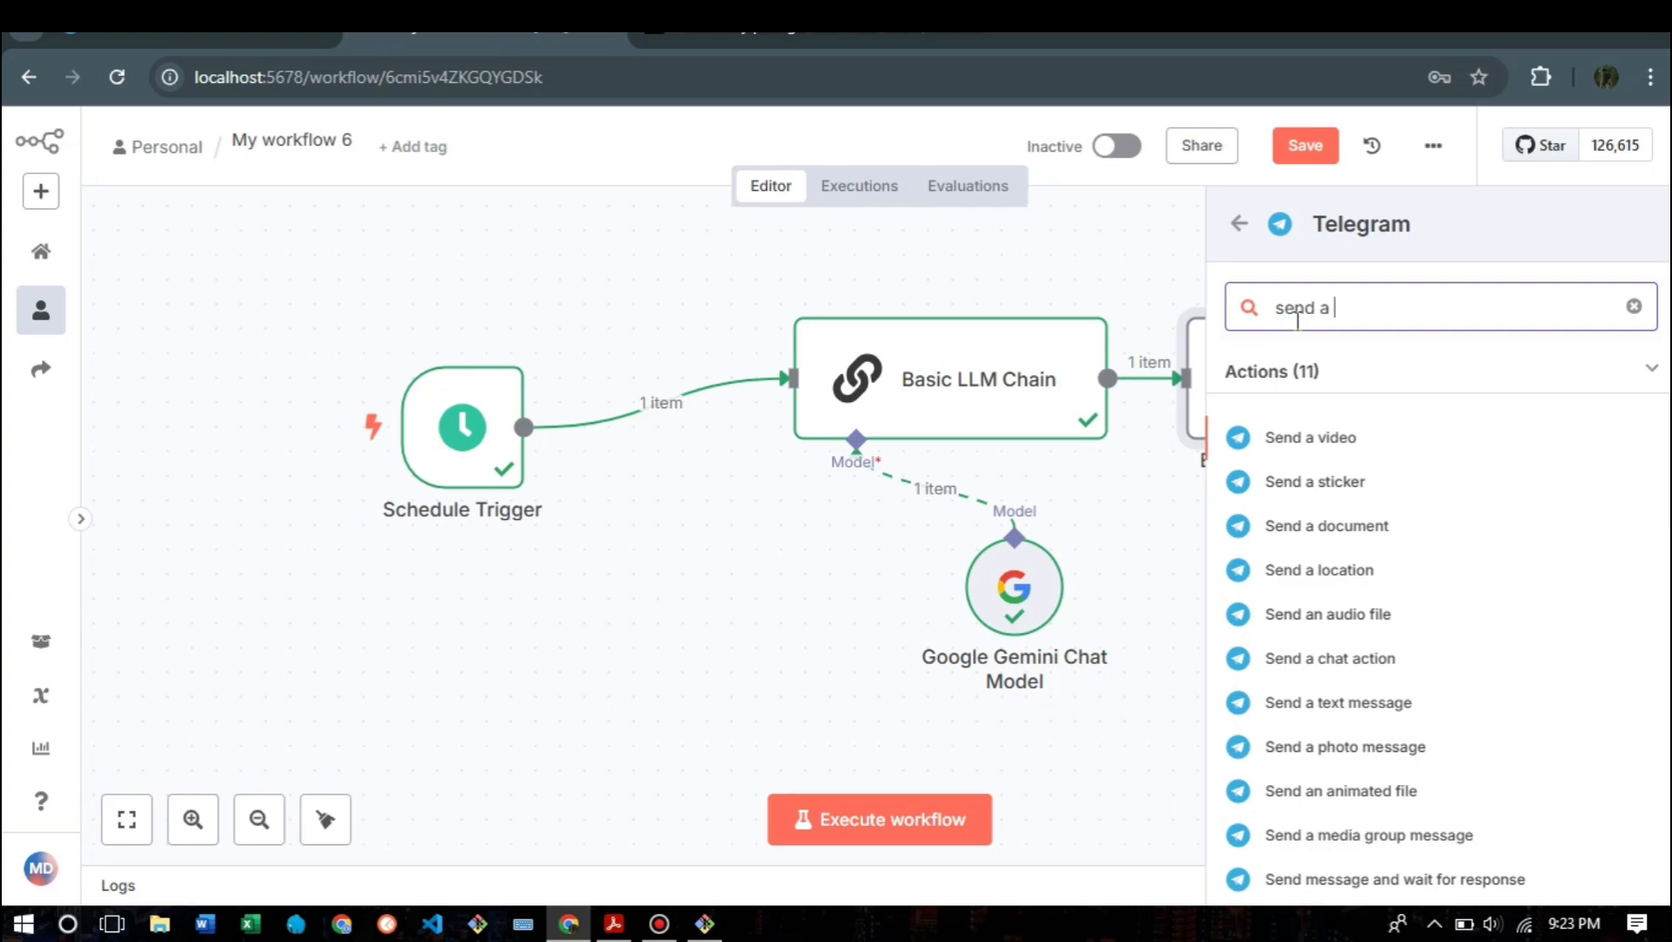
text(a te)
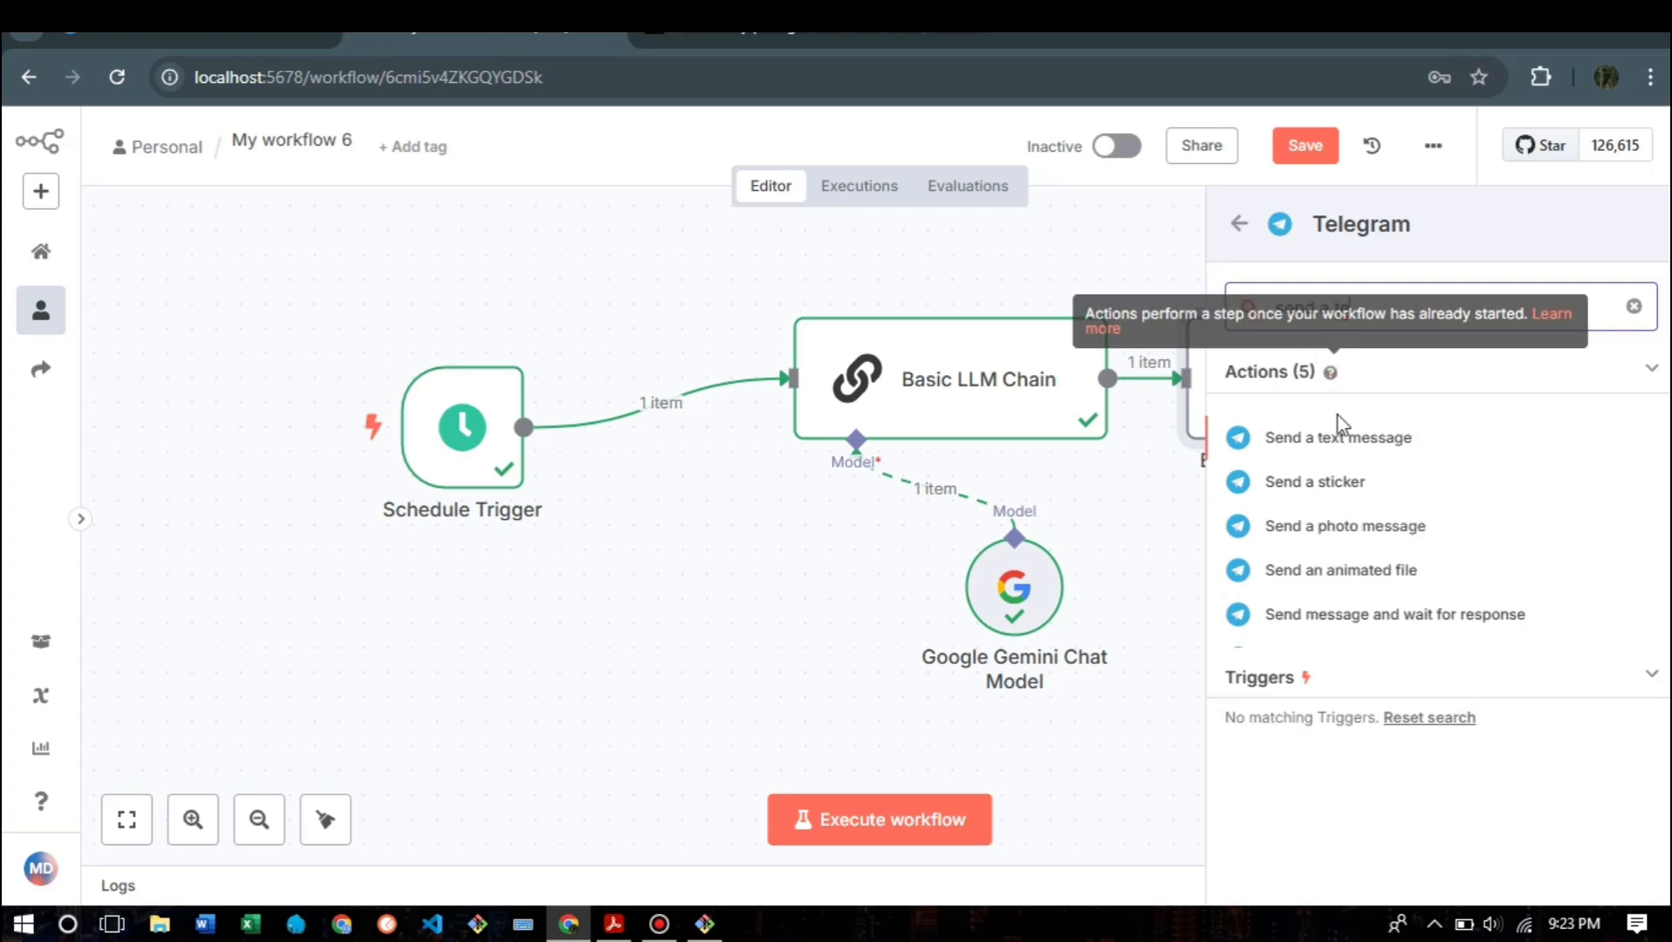
click(1342, 447)
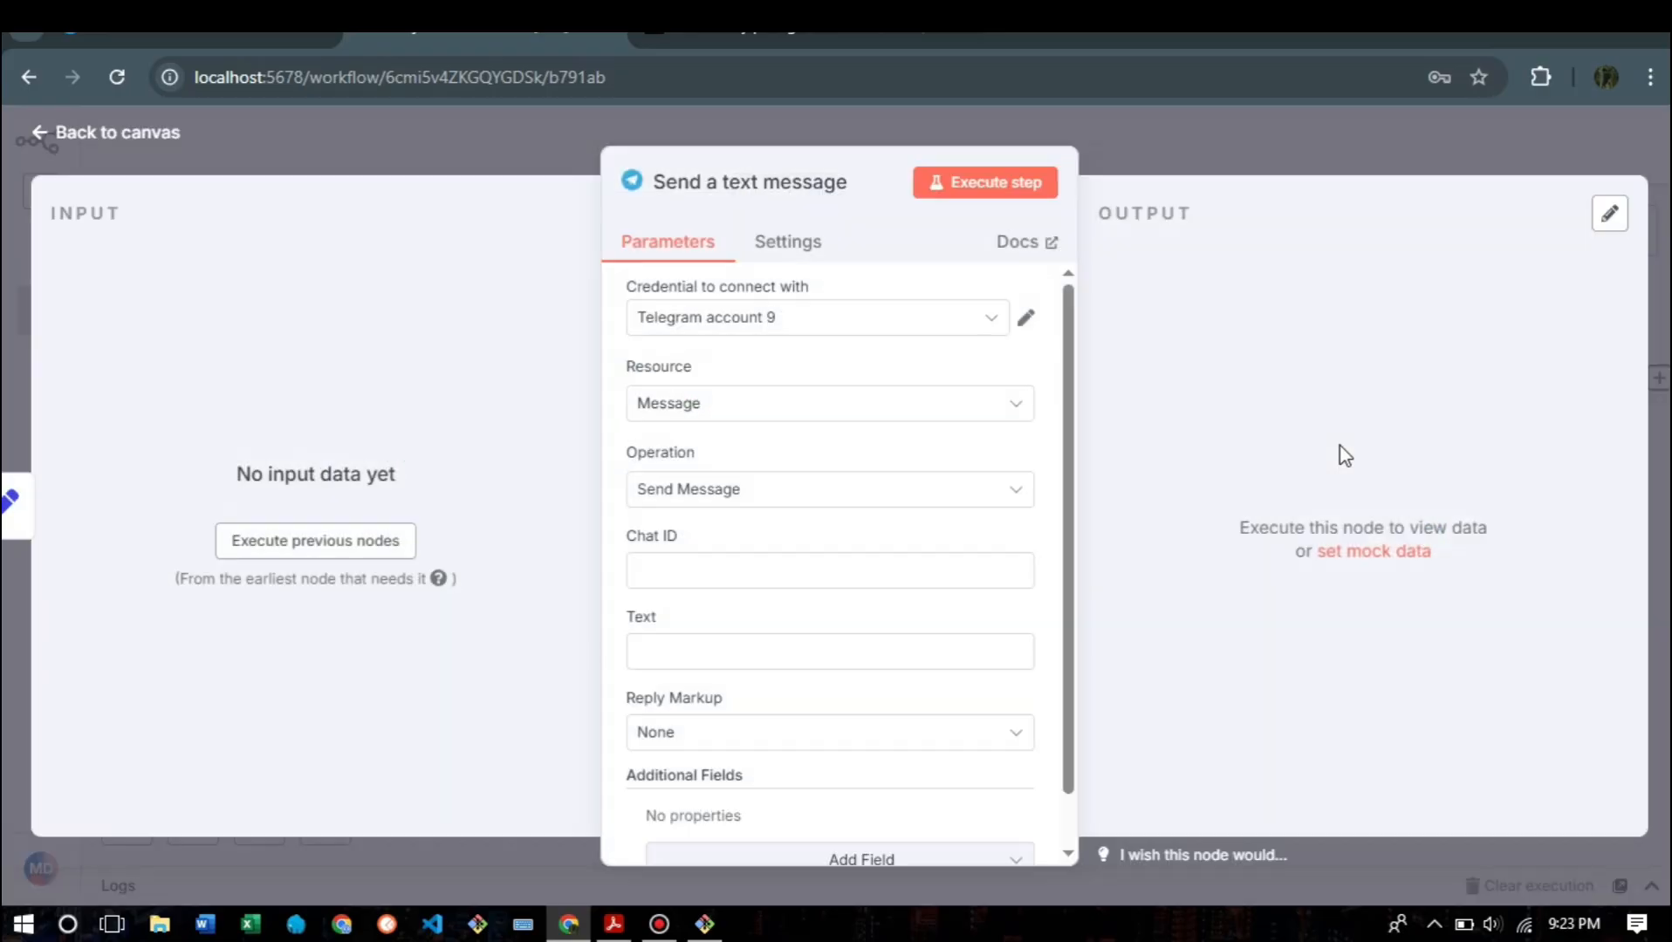
Create a new Telegram API credential for the node, using the bot access token copied from the BotFather chat, and save it
click(987, 321)
scroll(933, 488, down, 3)
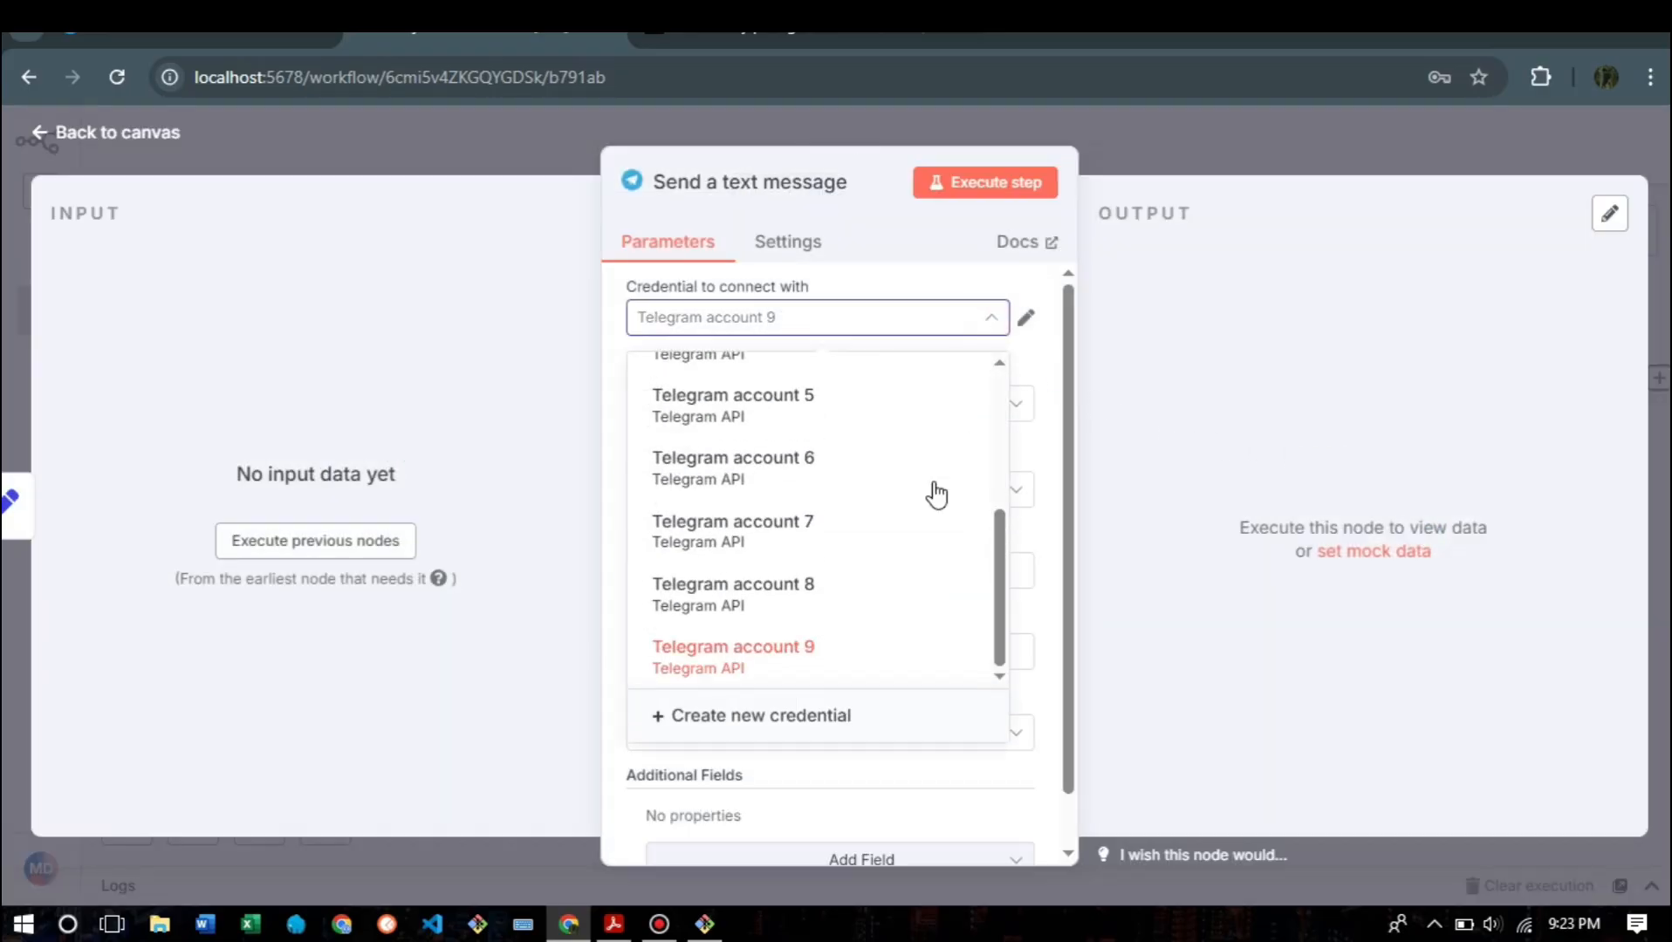
click(794, 731)
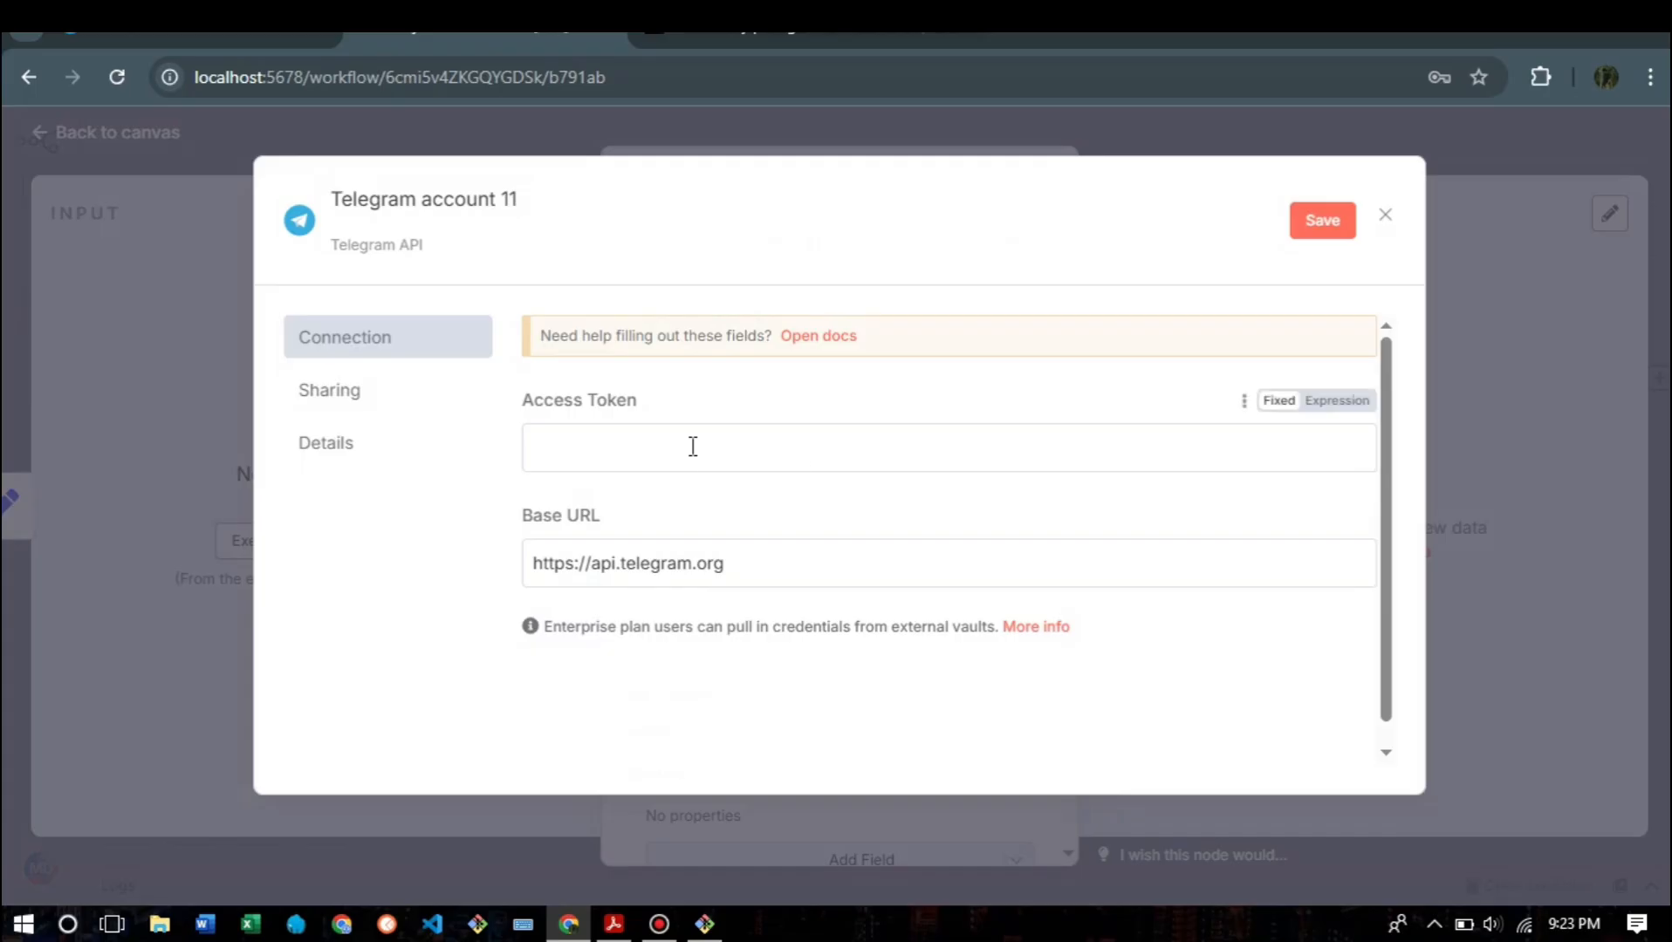
click(210, 32)
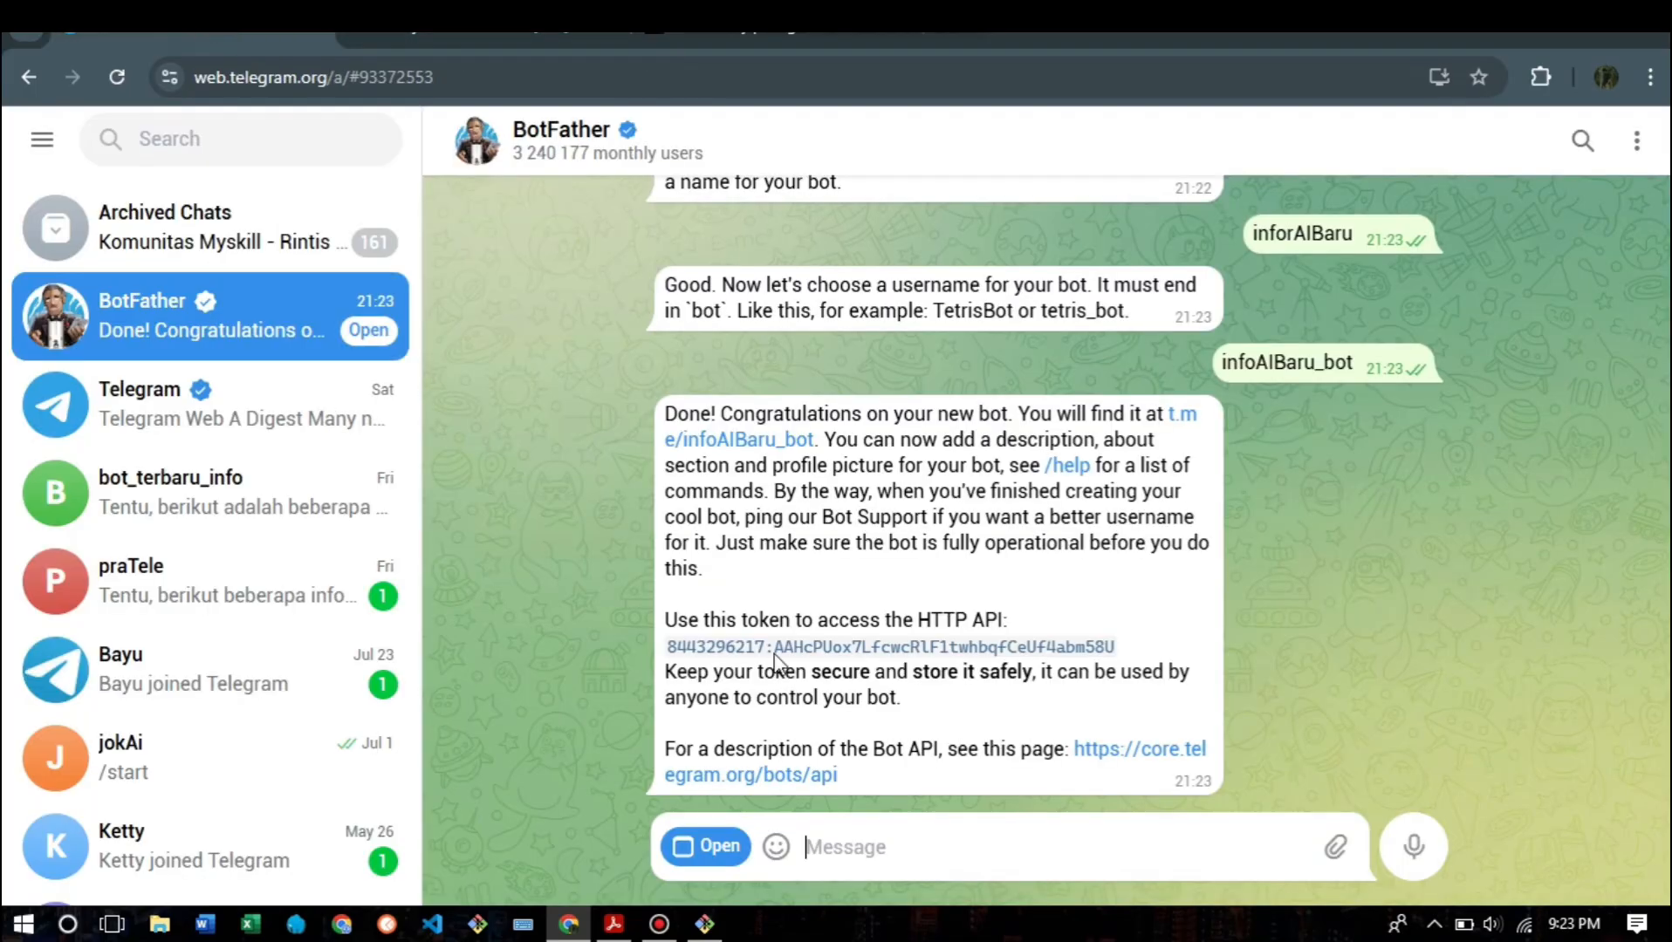
drag(1132, 645, 667, 669)
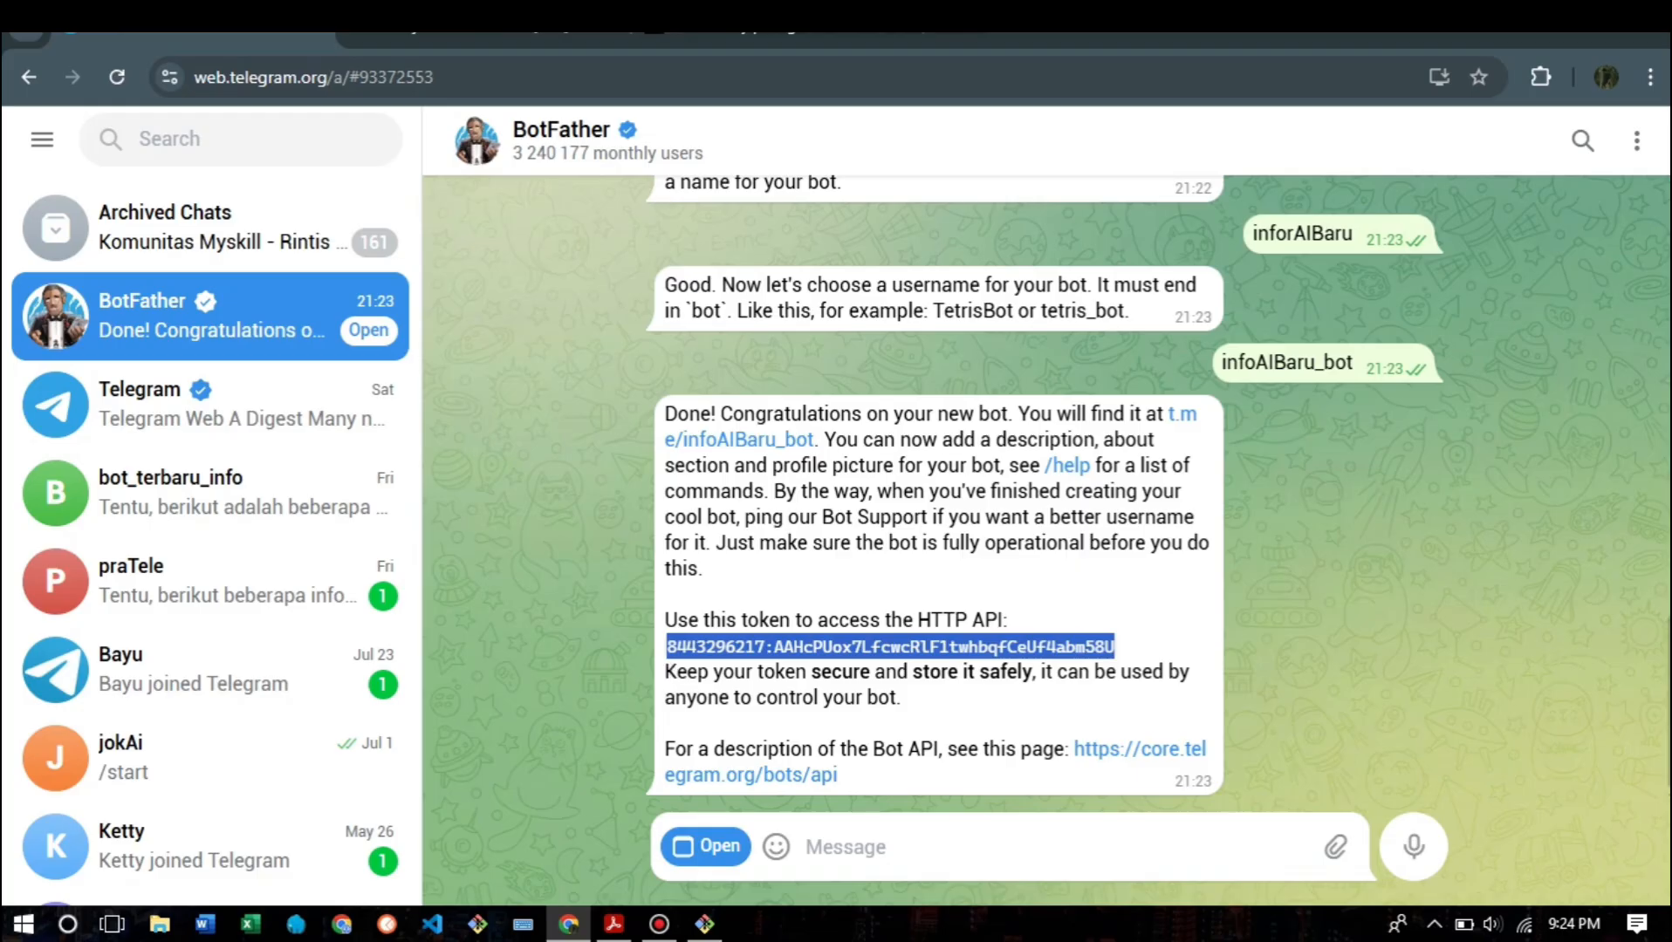
click(454, 36)
click(695, 459)
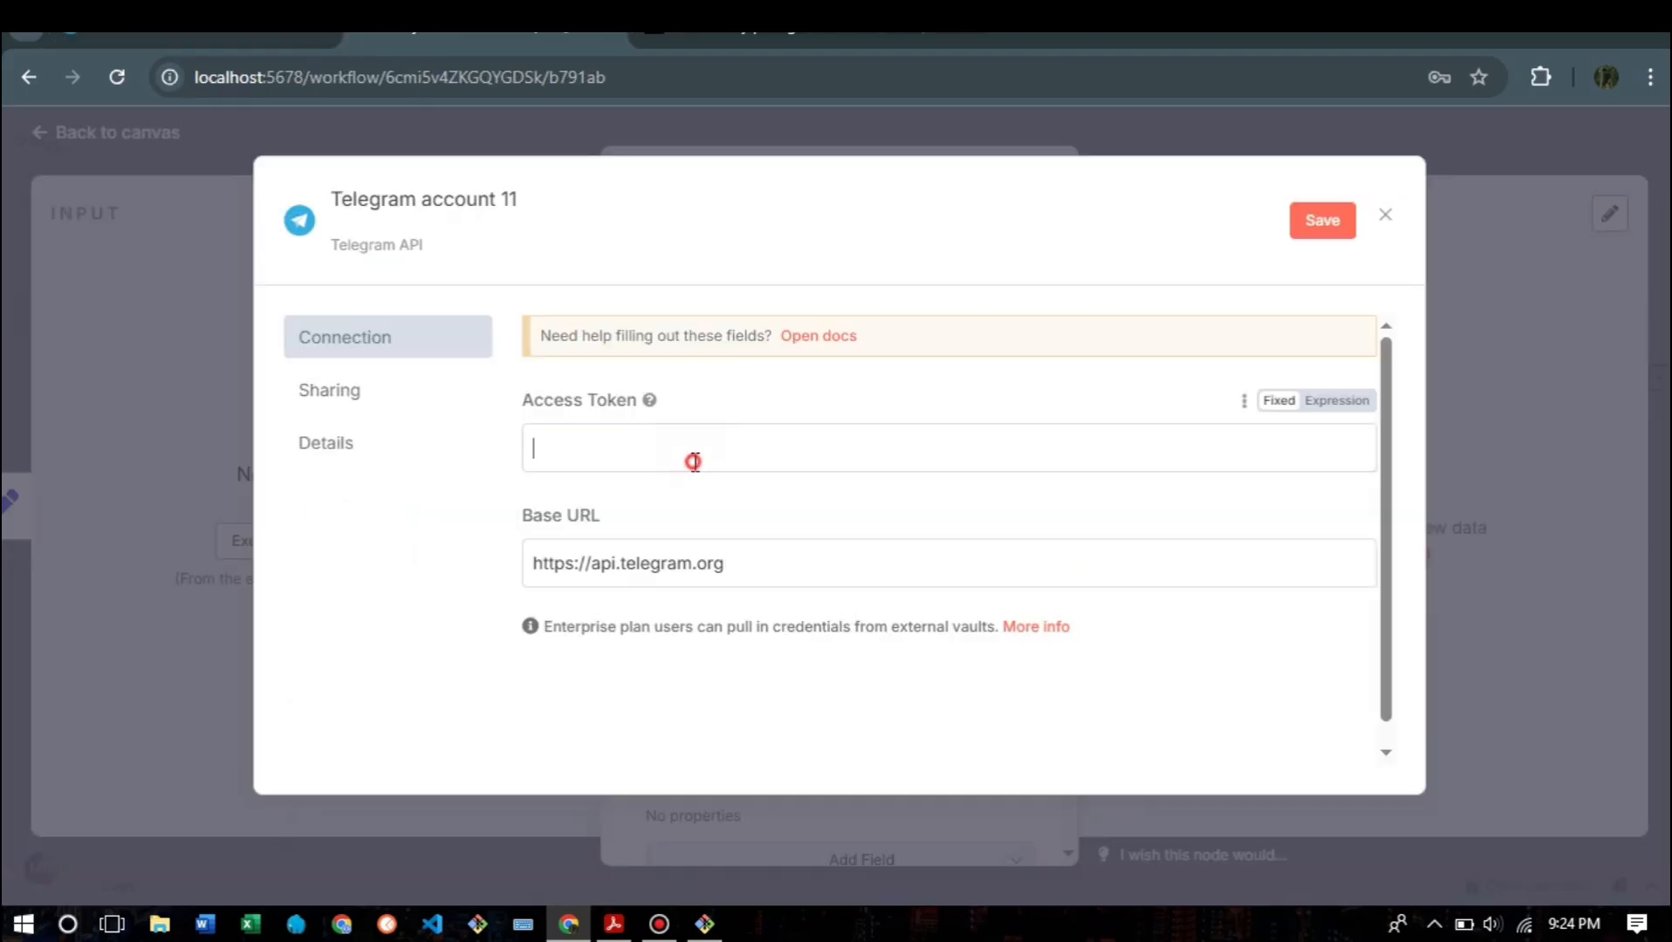
key(ctrl+v)
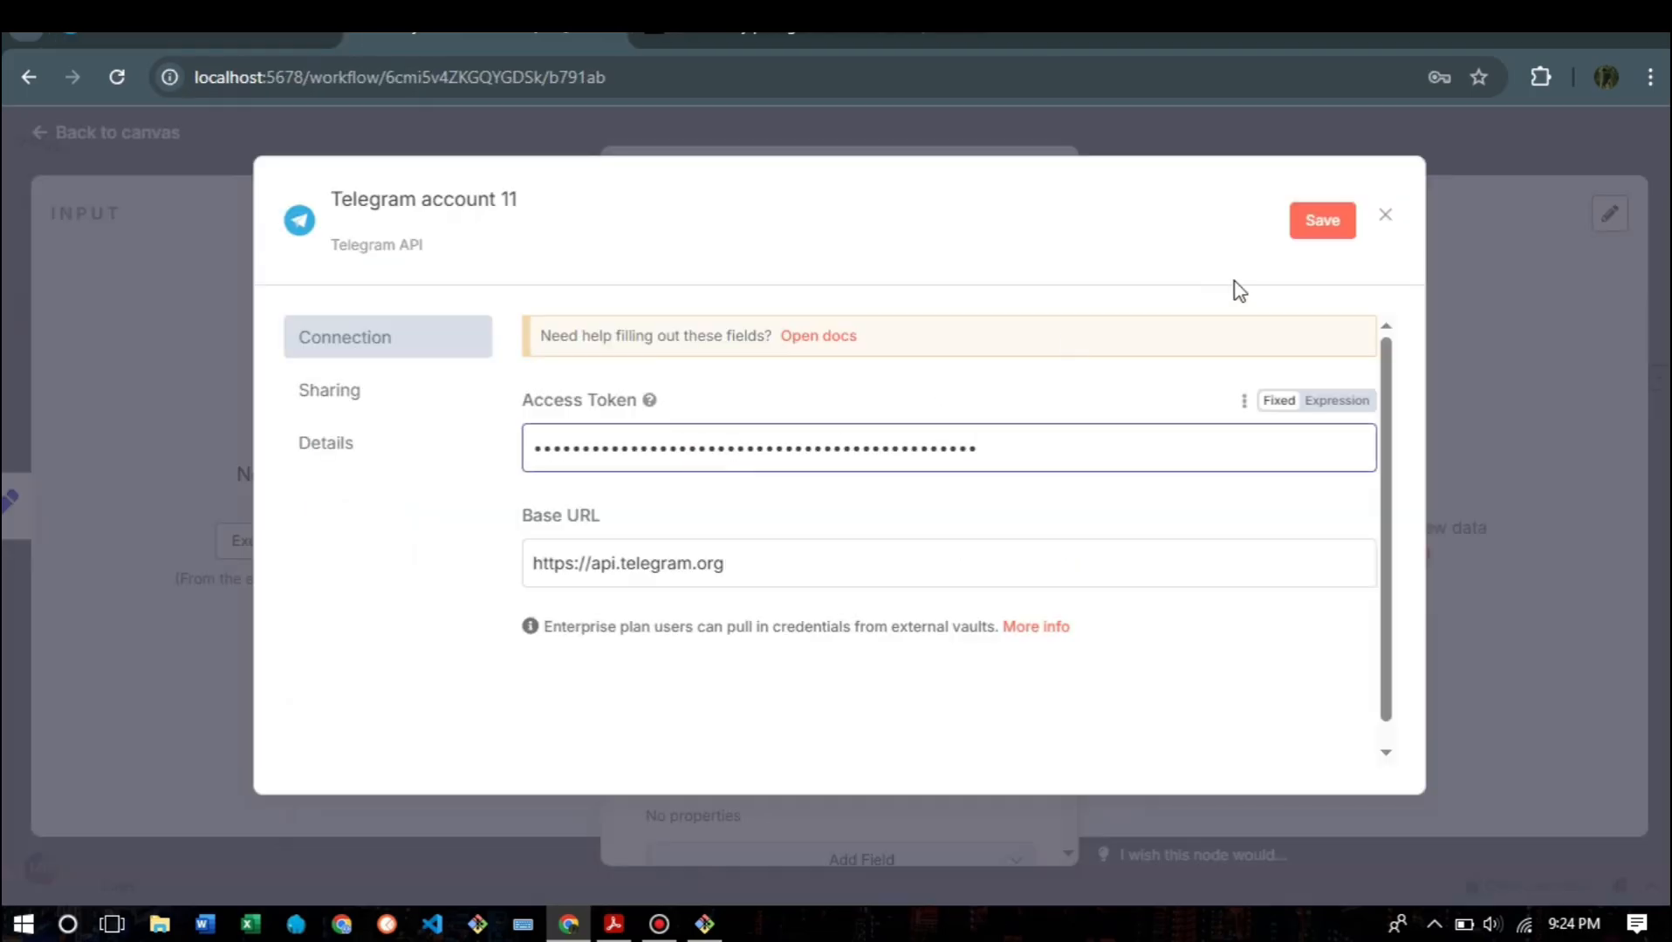
click(1323, 226)
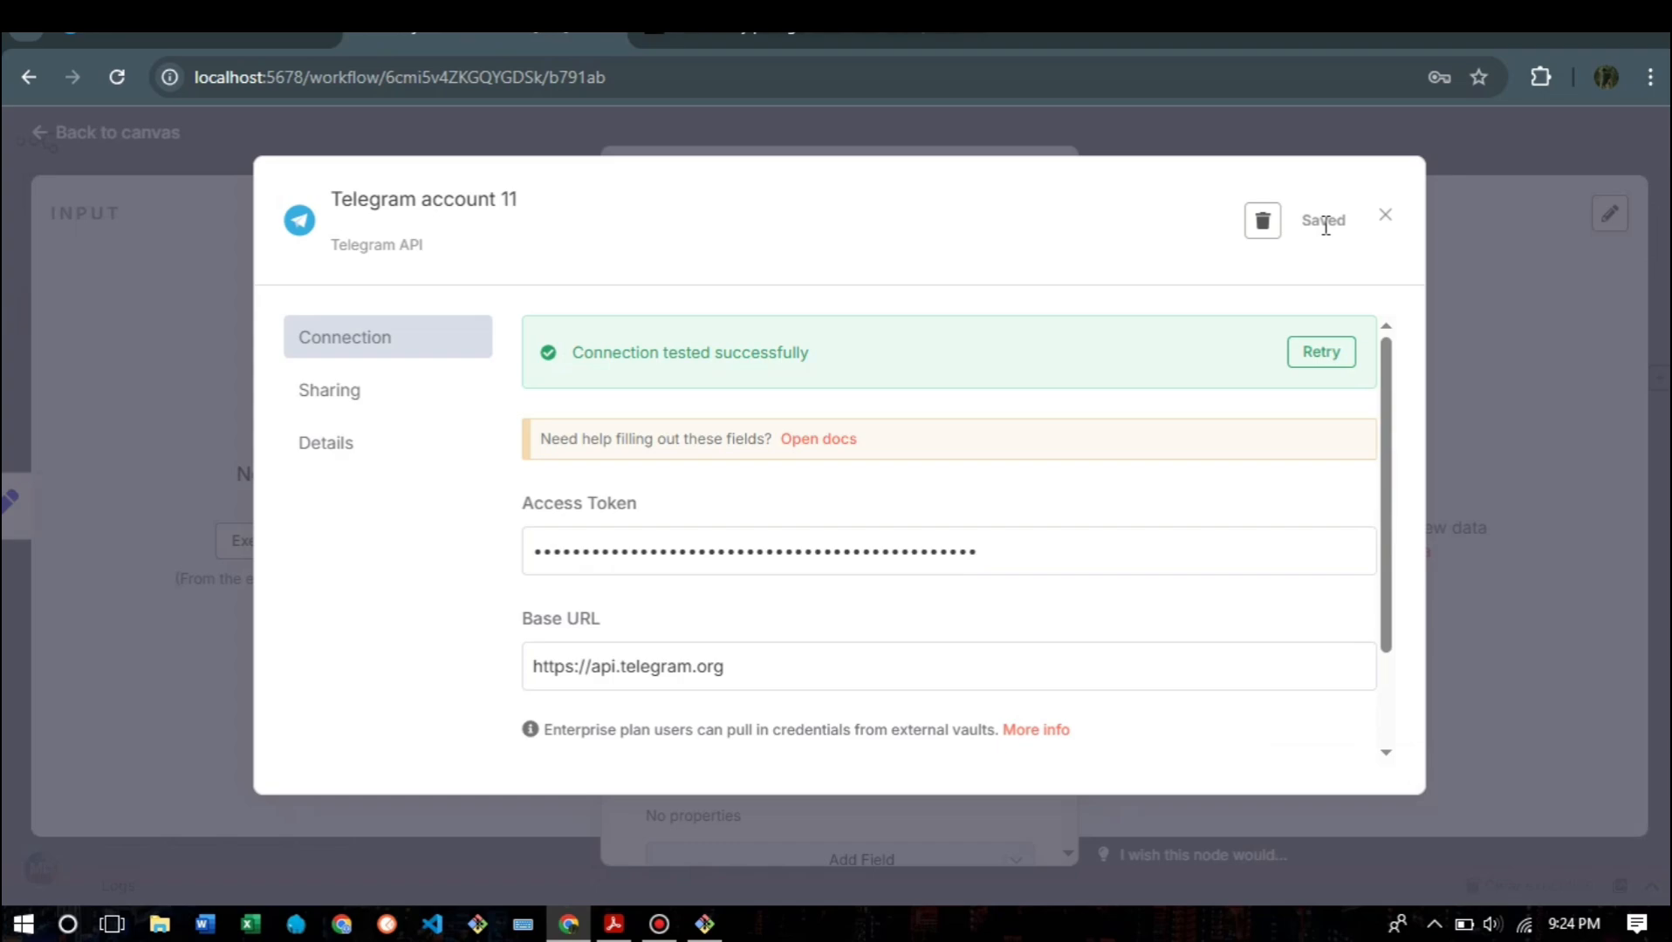
click(199, 200)
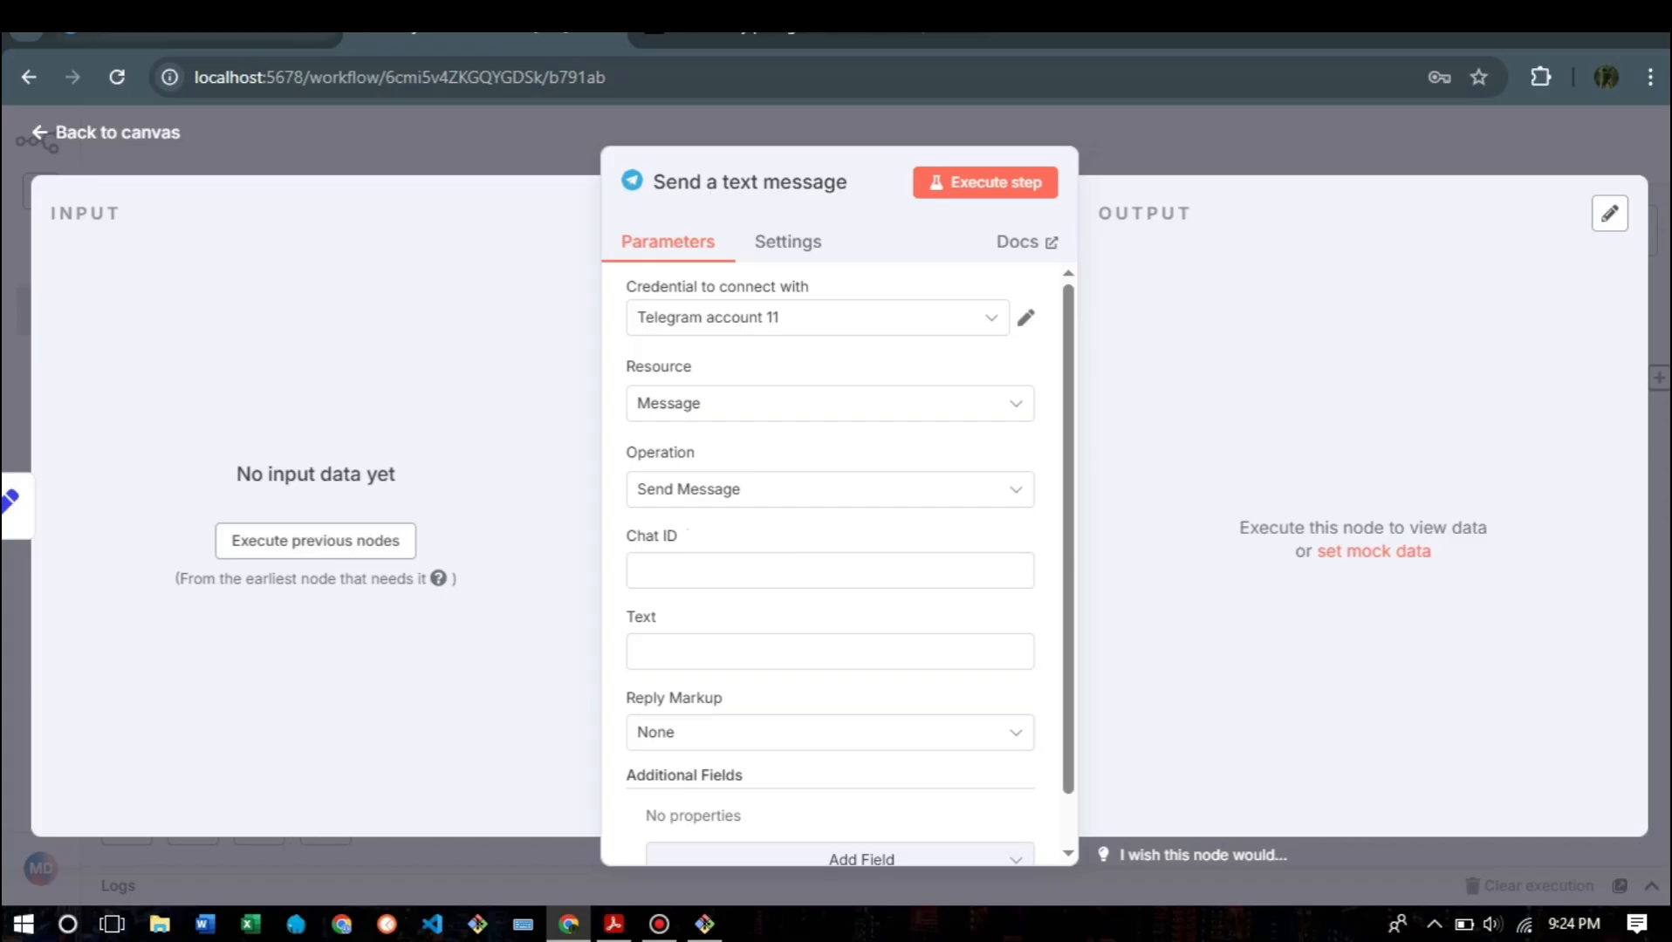
click(614, 923)
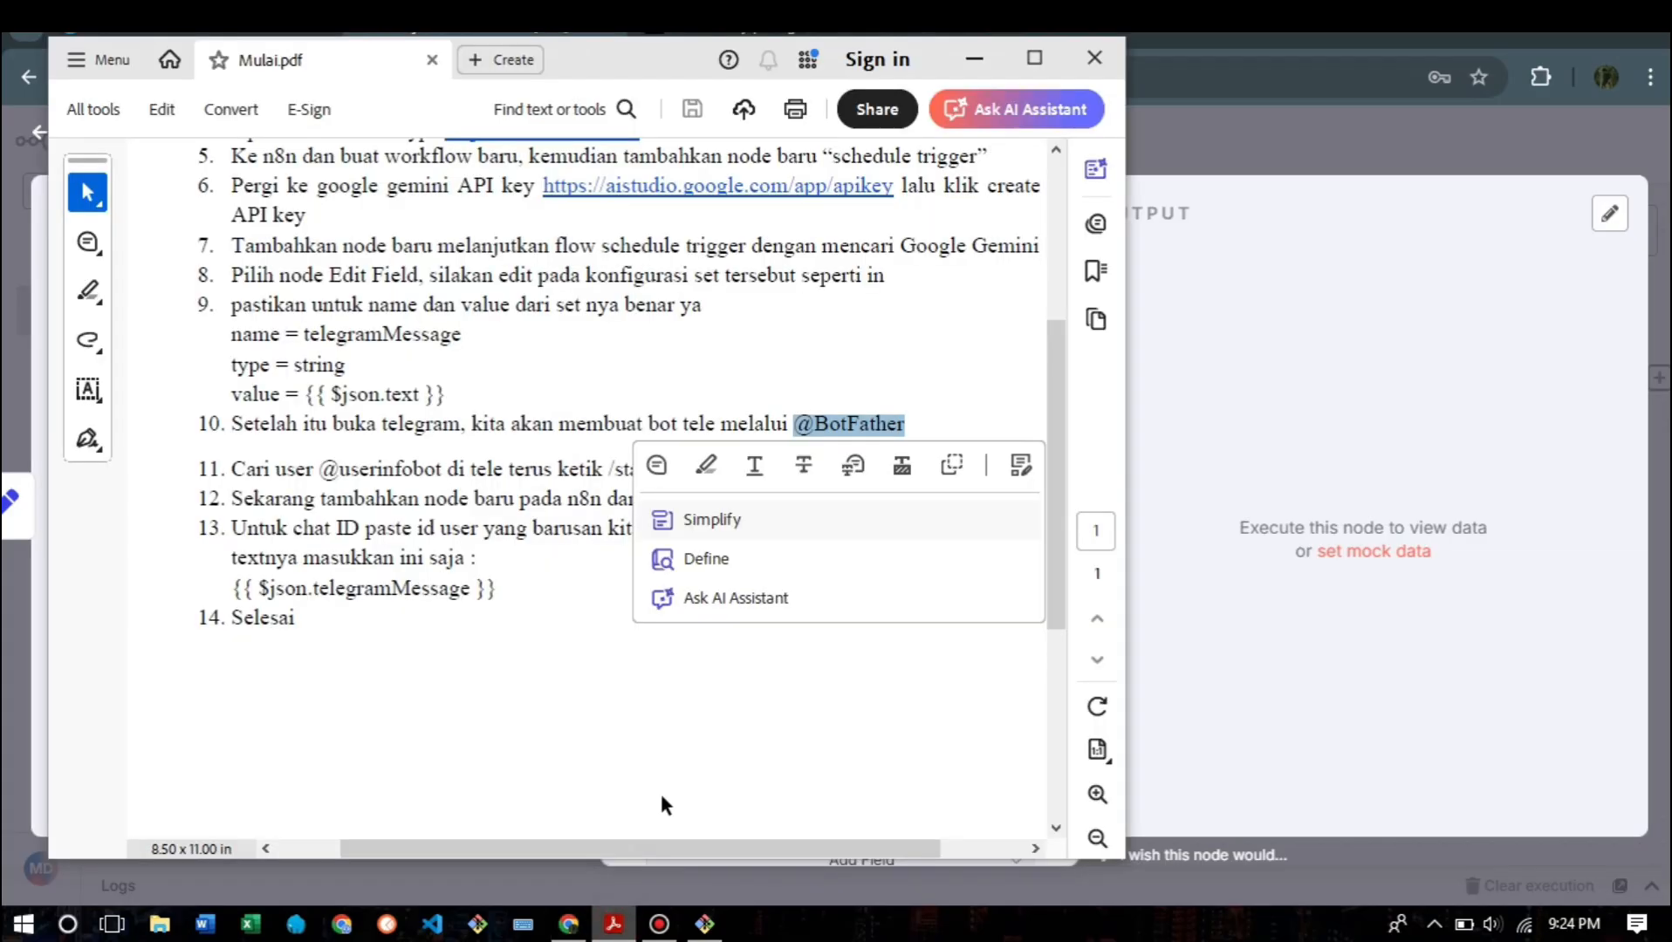
click(594, 682)
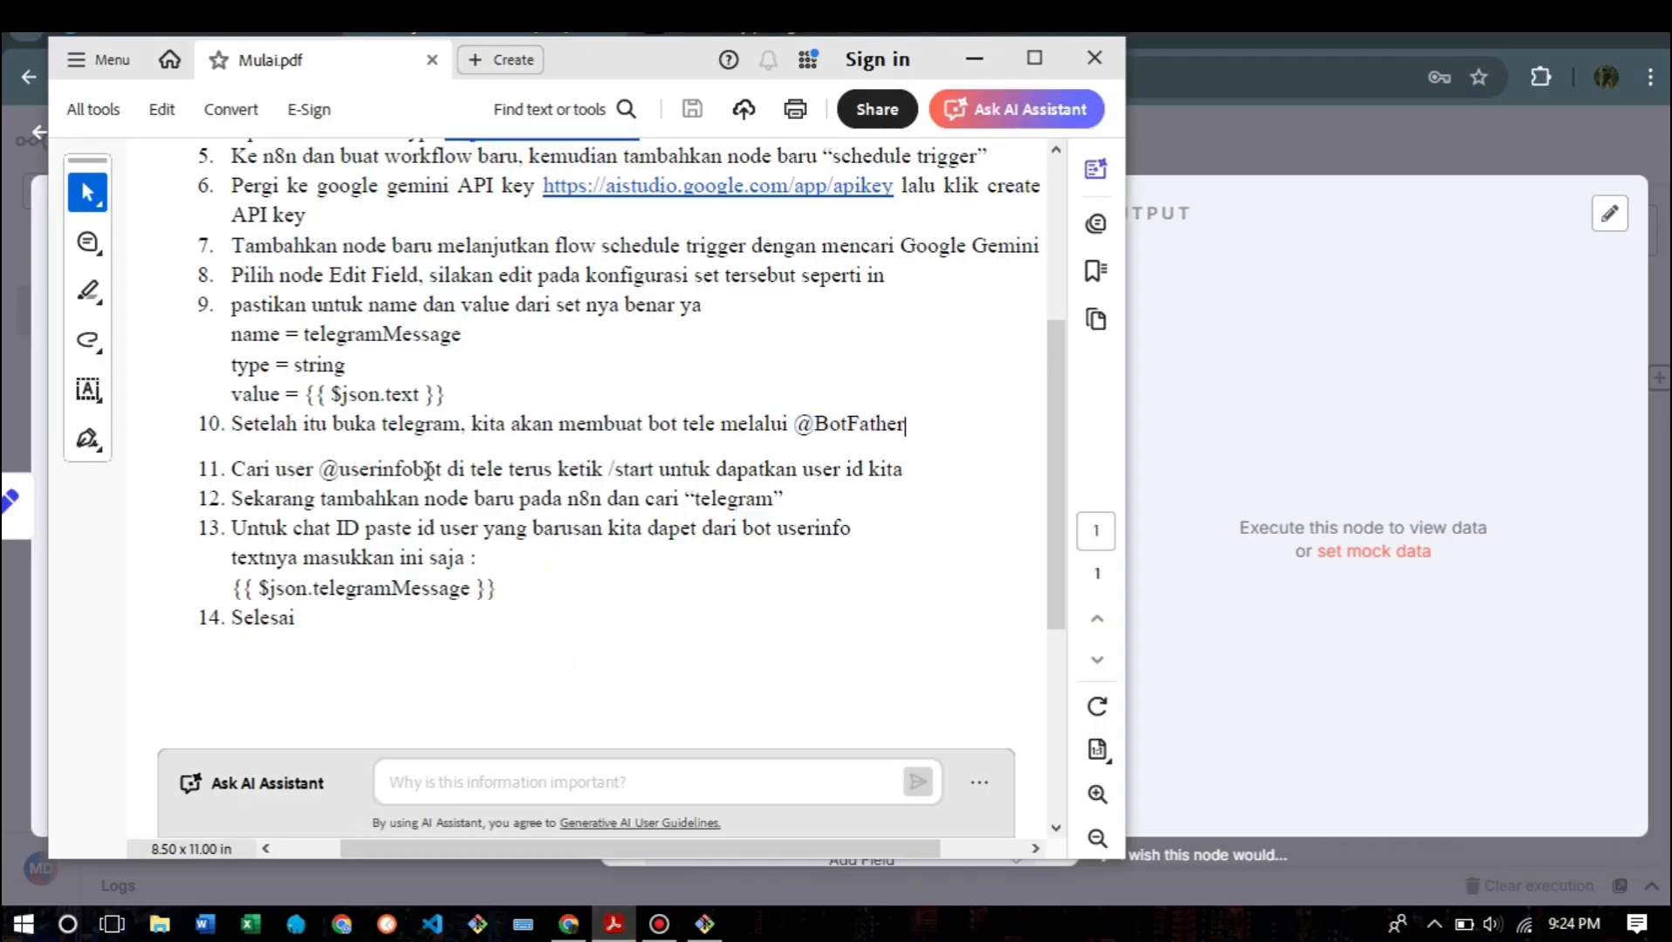
drag(321, 471, 453, 474)
key(ctrl+c)
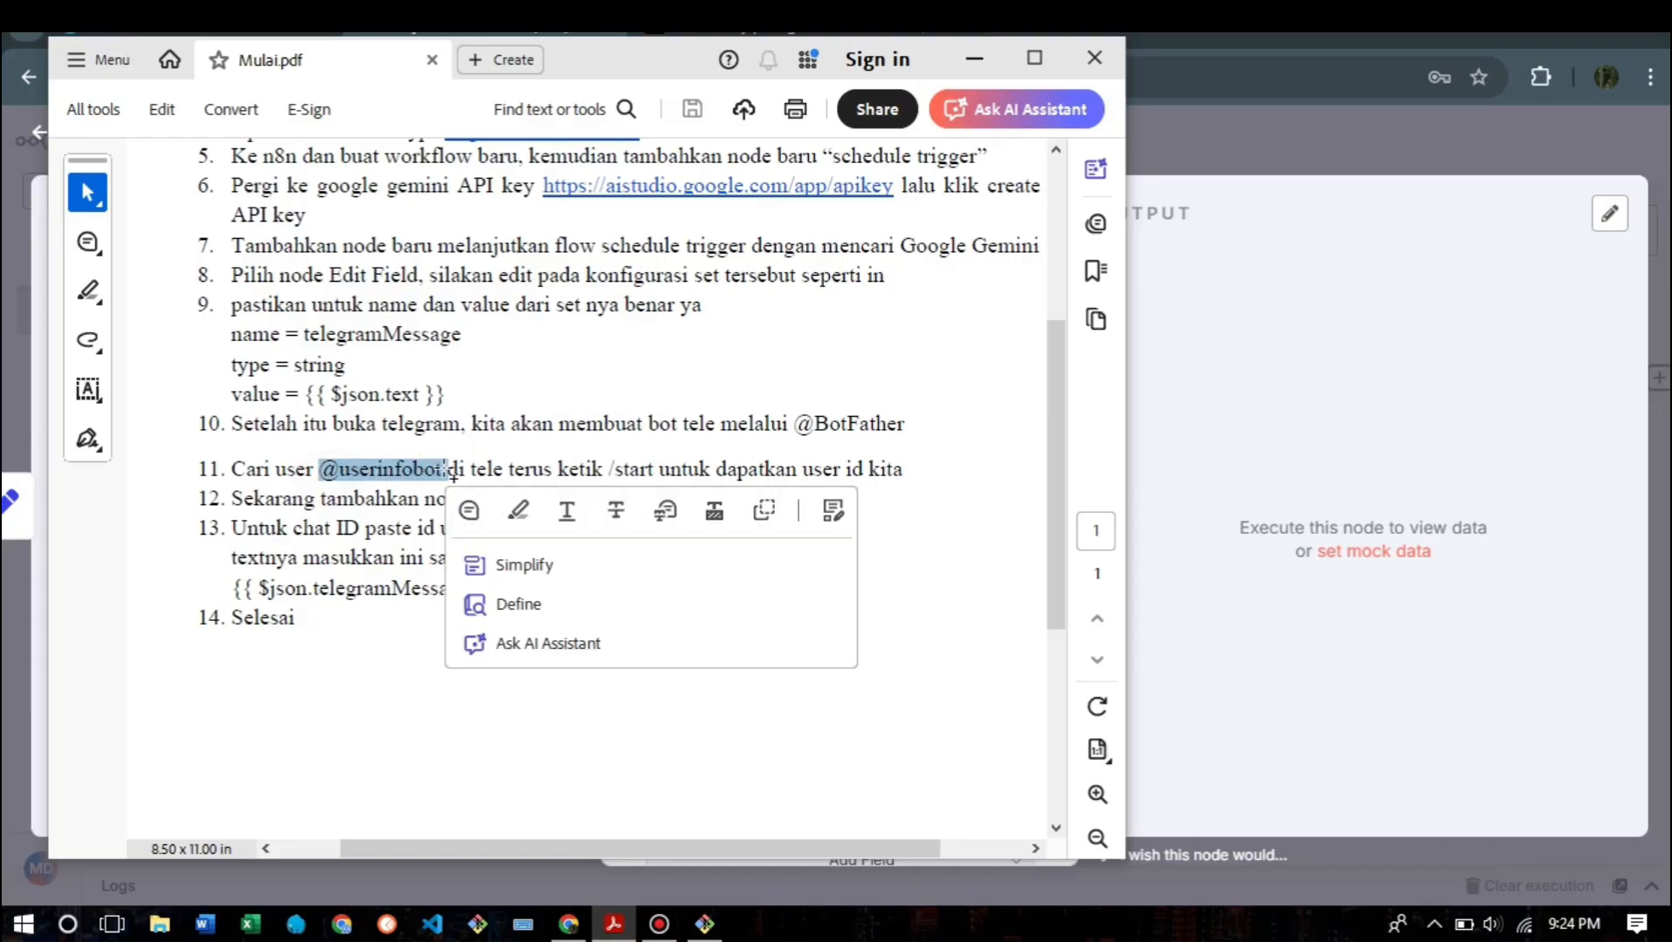
click(572, 929)
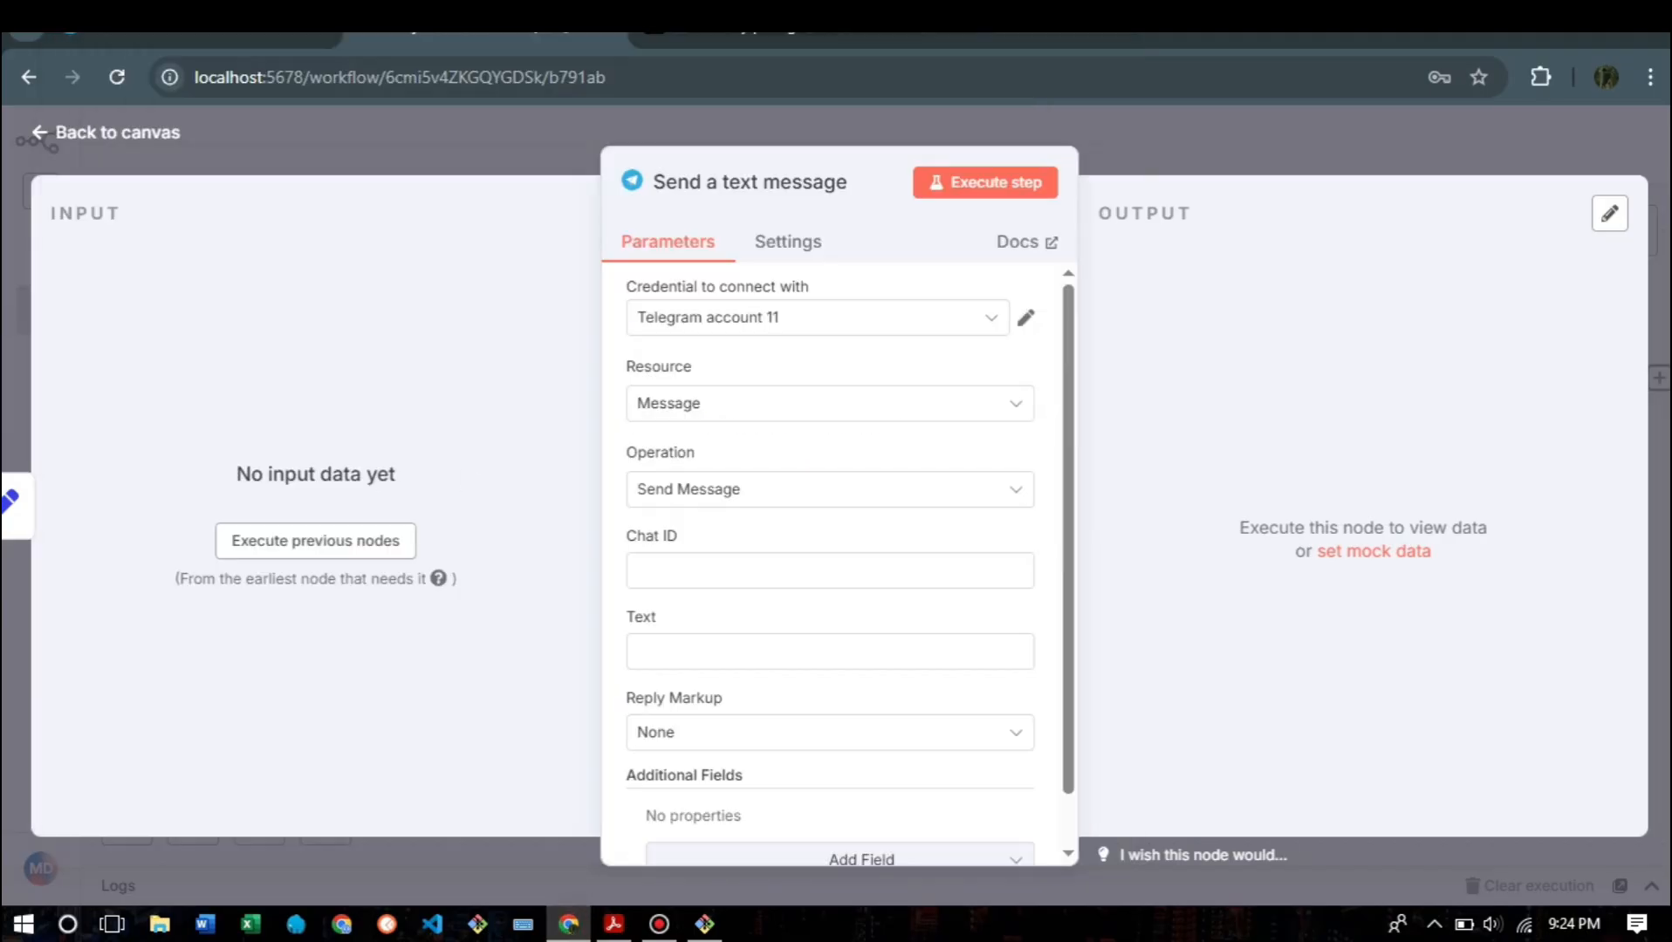
click(194, 37)
click(191, 148)
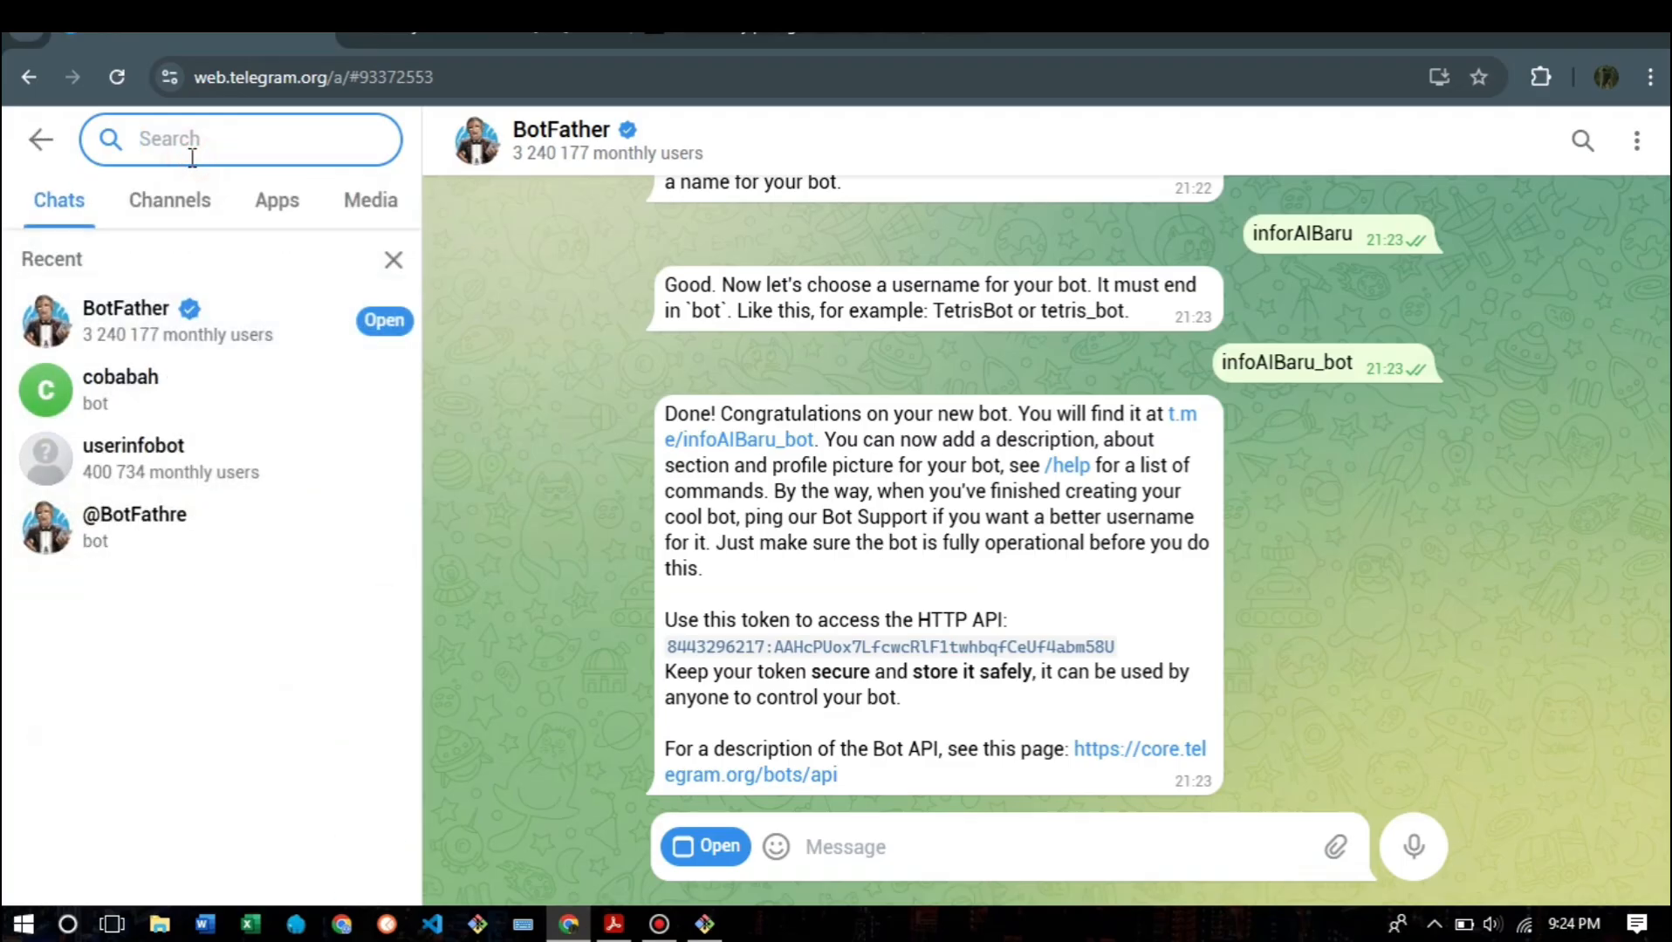
key(ctrl+v)
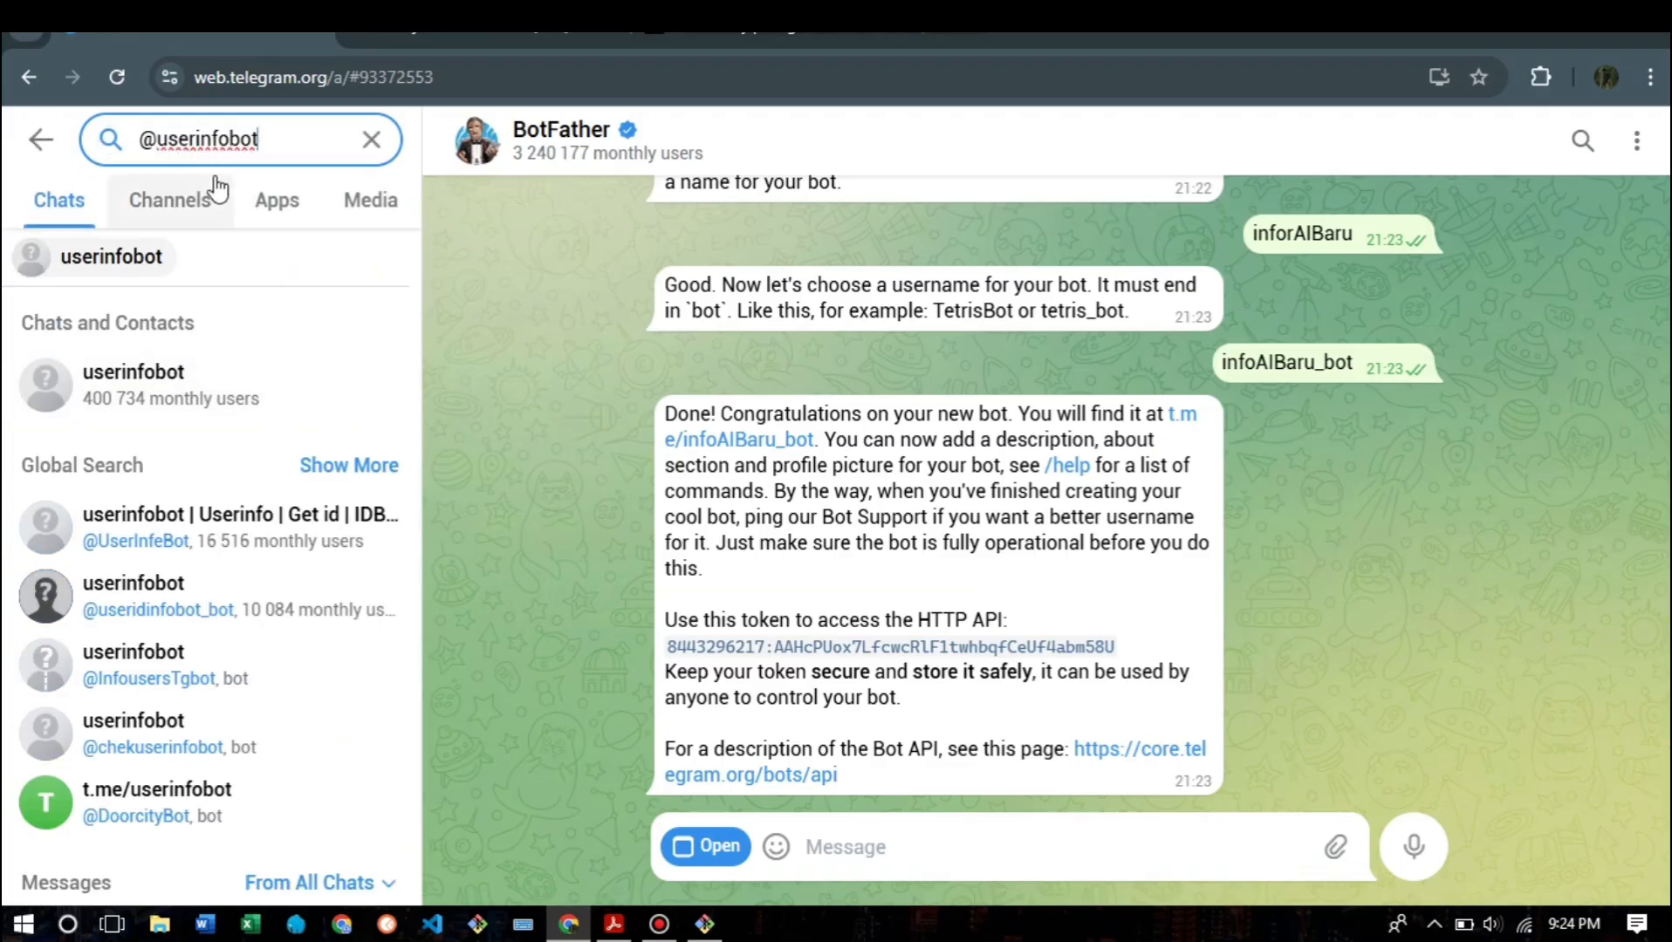
click(215, 385)
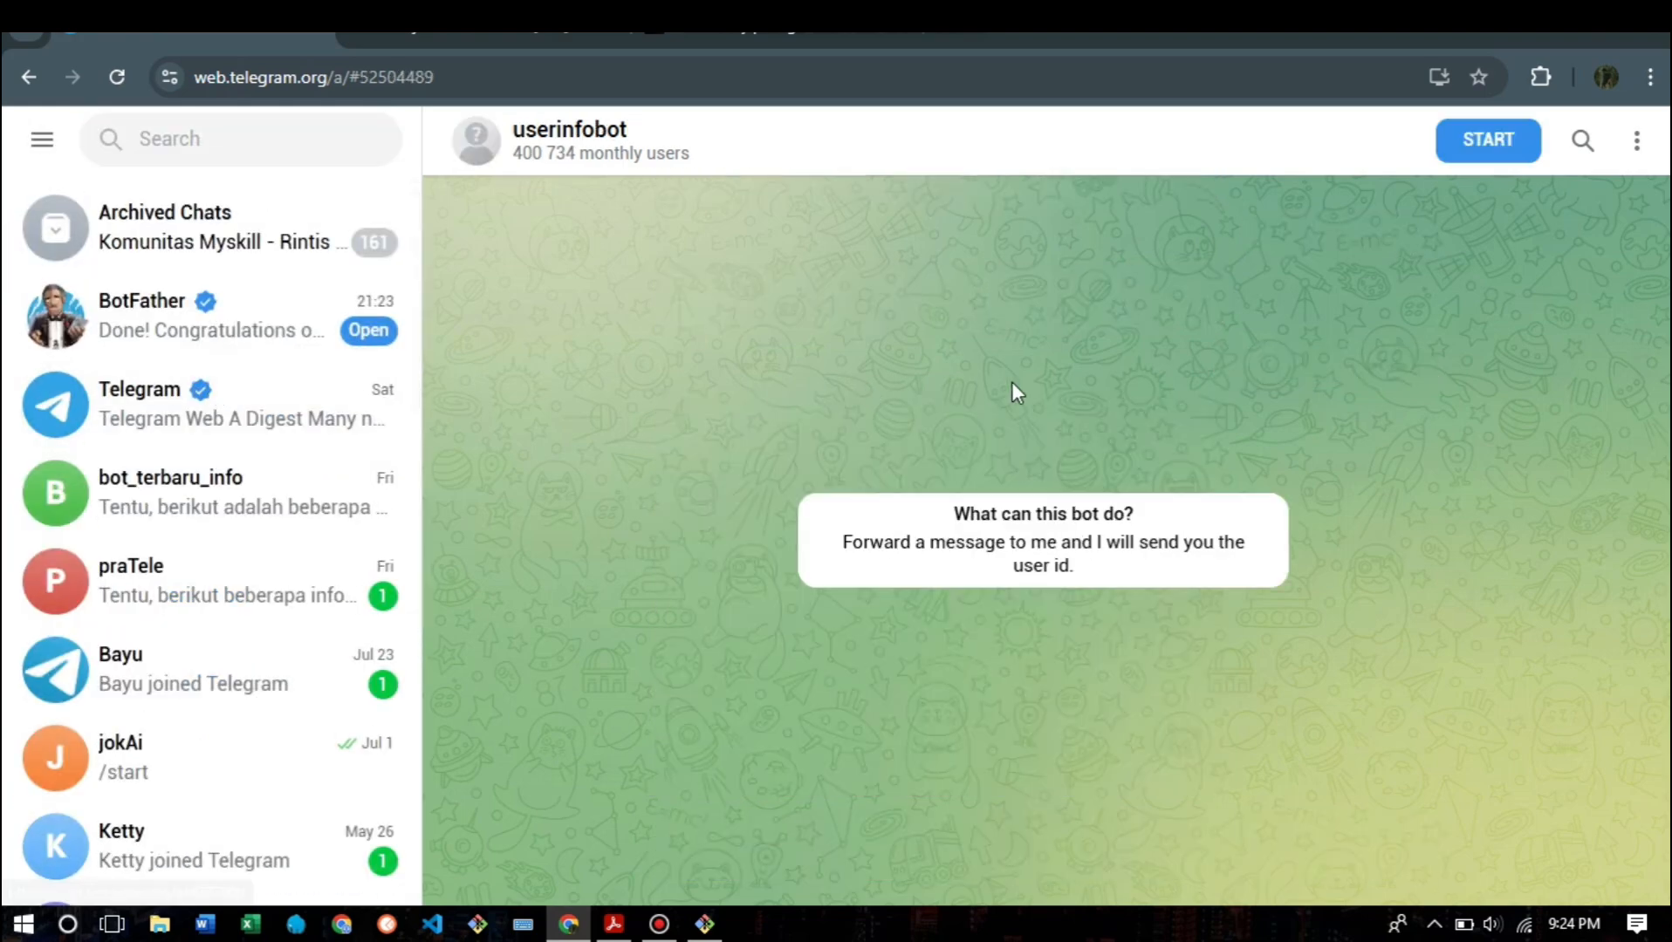
click(1478, 148)
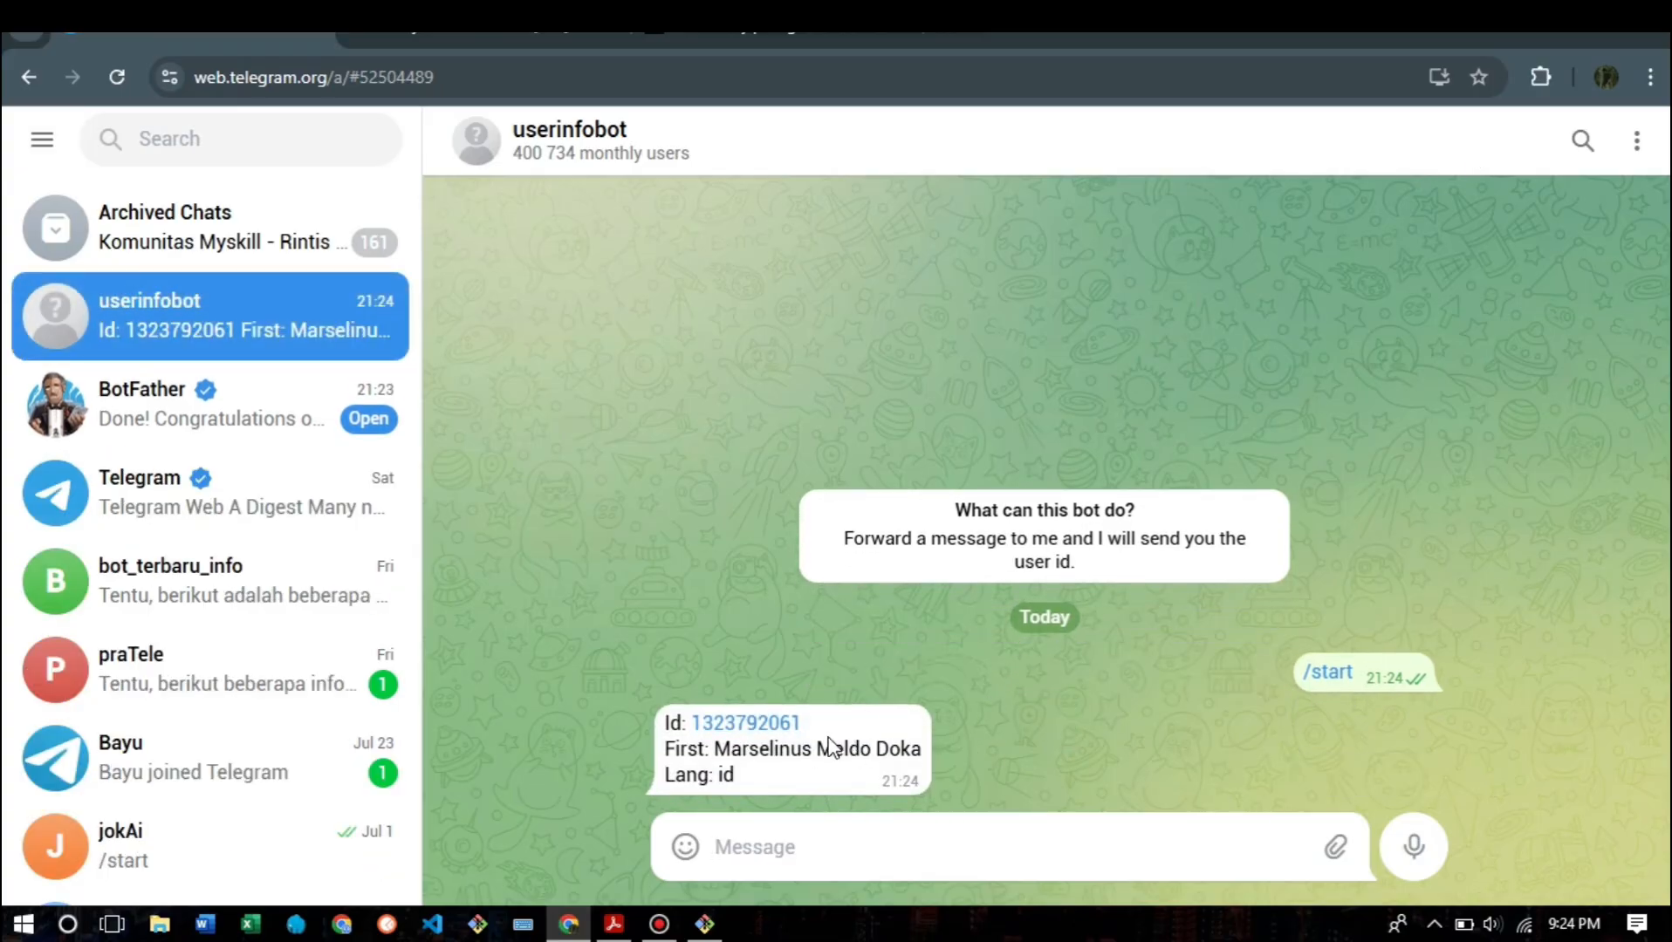
Copy the user ID from userinfobot's reply and paste it as the Chat ID of n8n's Send a text message node
drag(821, 723, 697, 727)
key(ctrl+c)
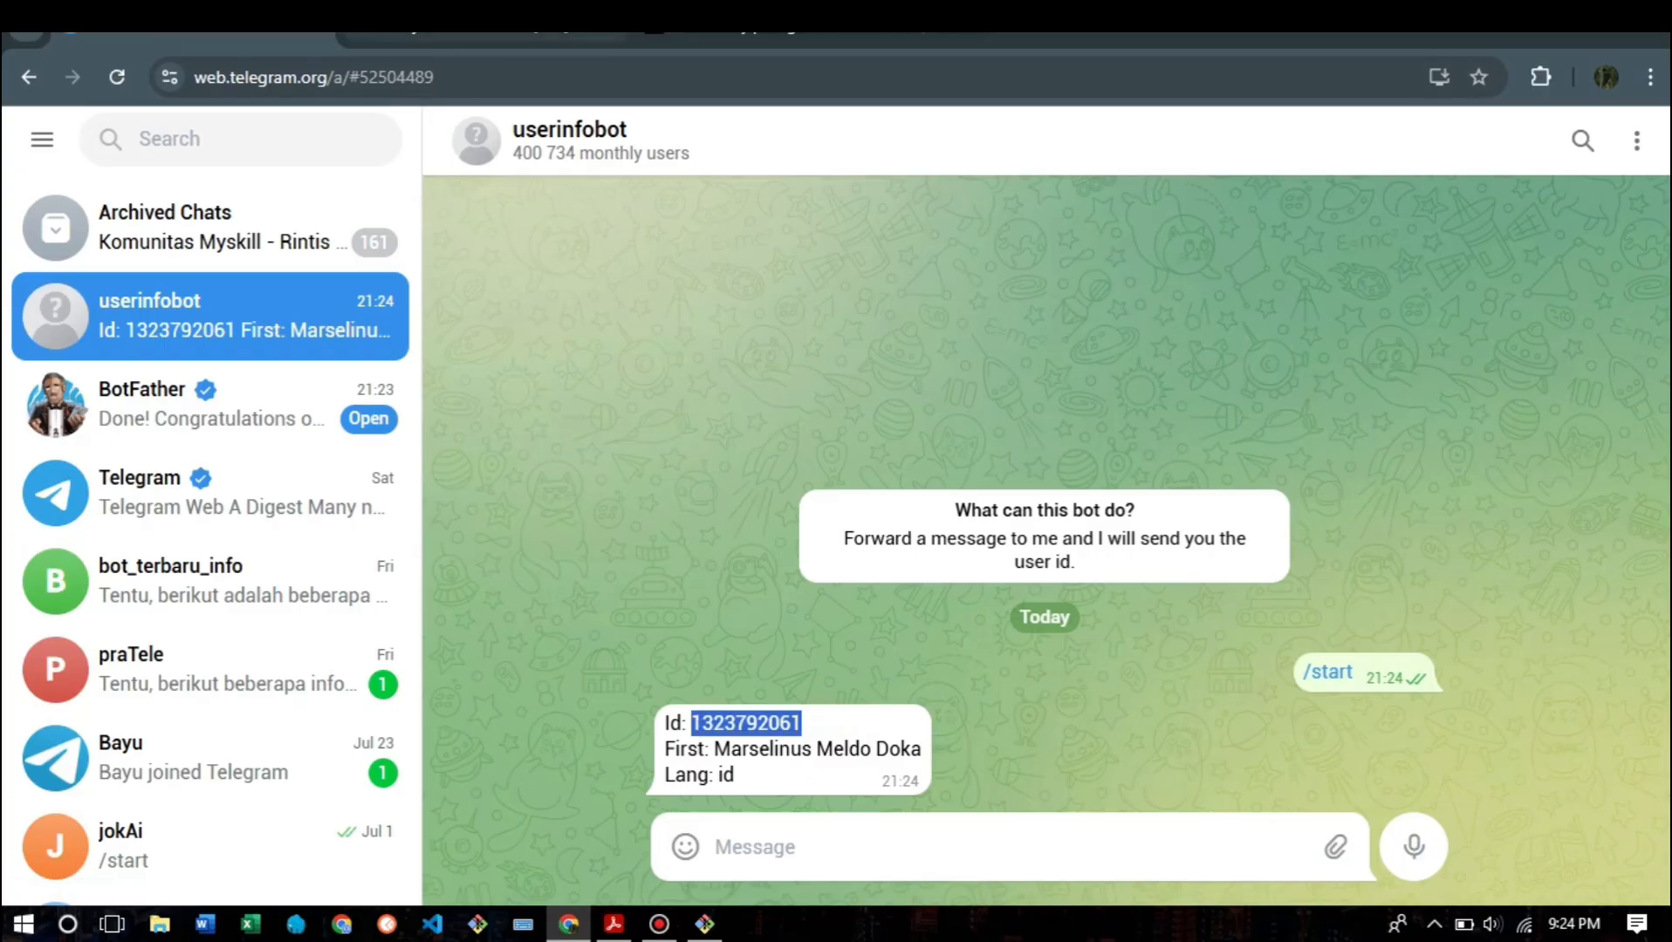
click(445, 28)
click(752, 572)
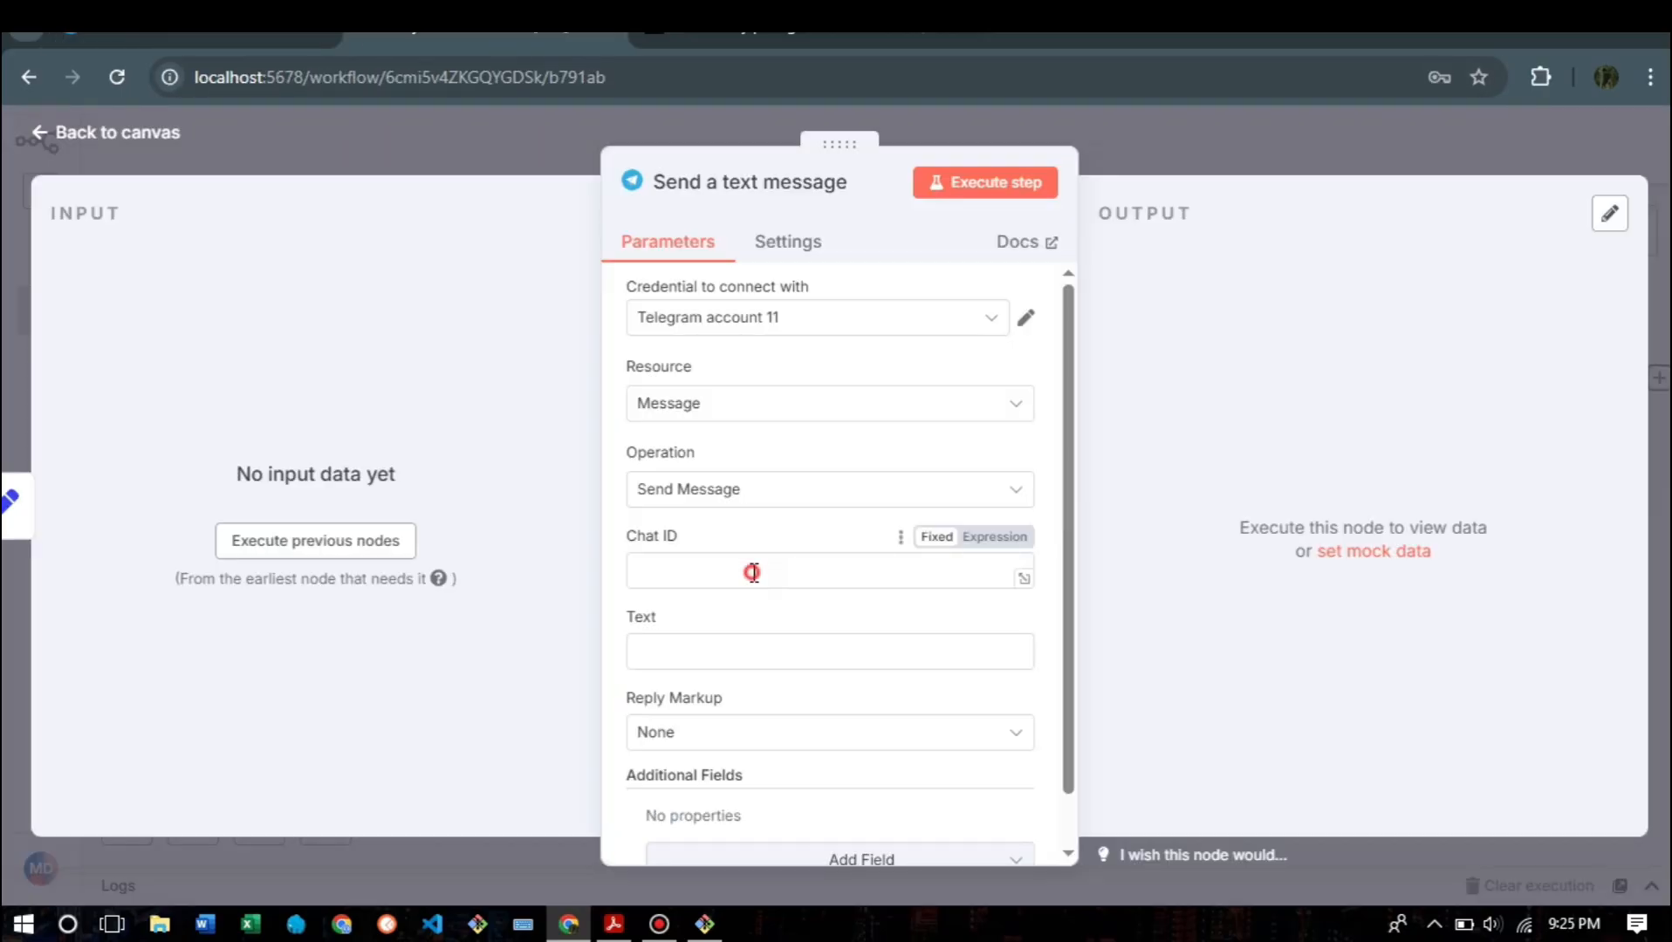
key(ctrl+v)
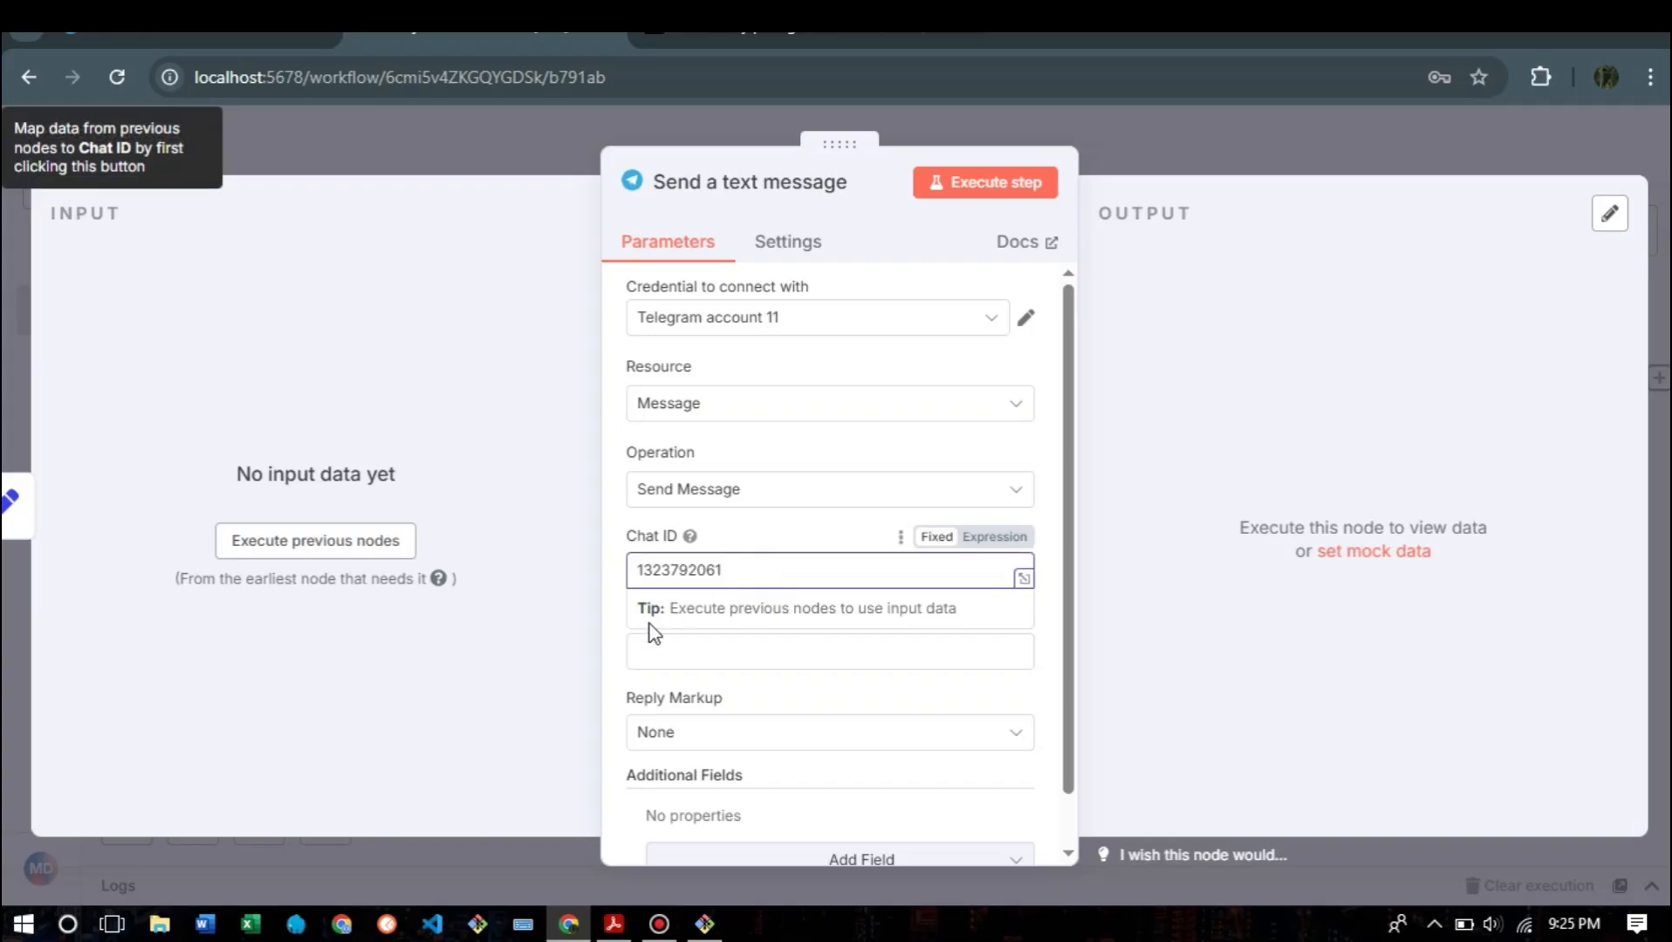
Change the Text field of the Send a text message node from a fixed value to an expression
click(552, 677)
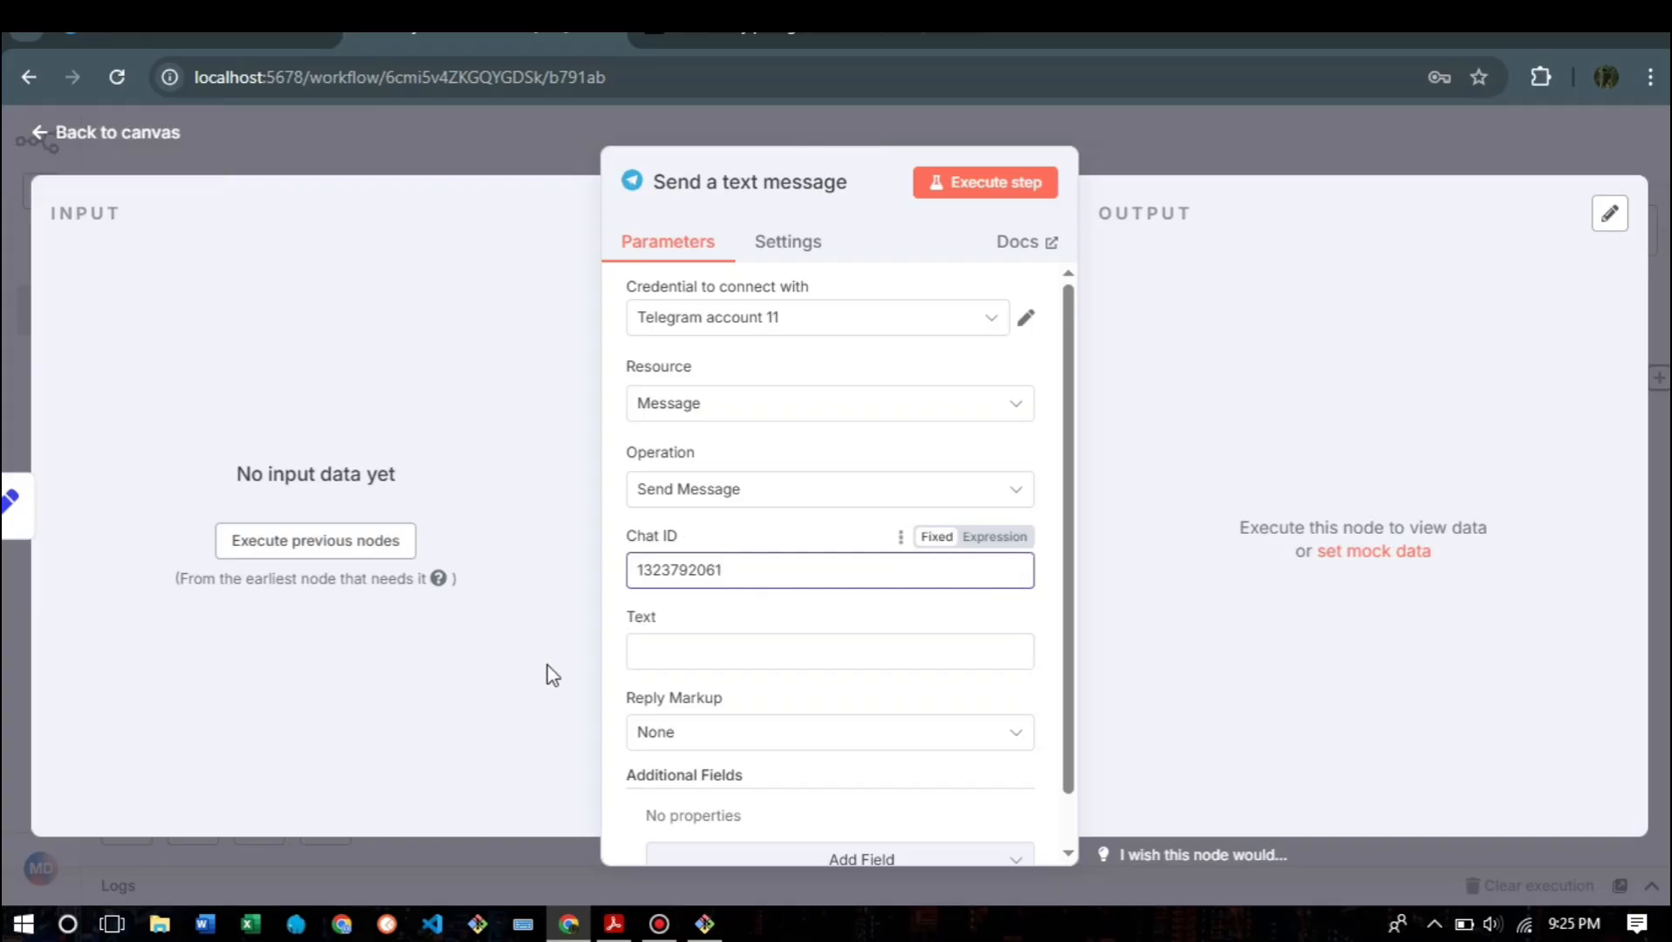
click(734, 654)
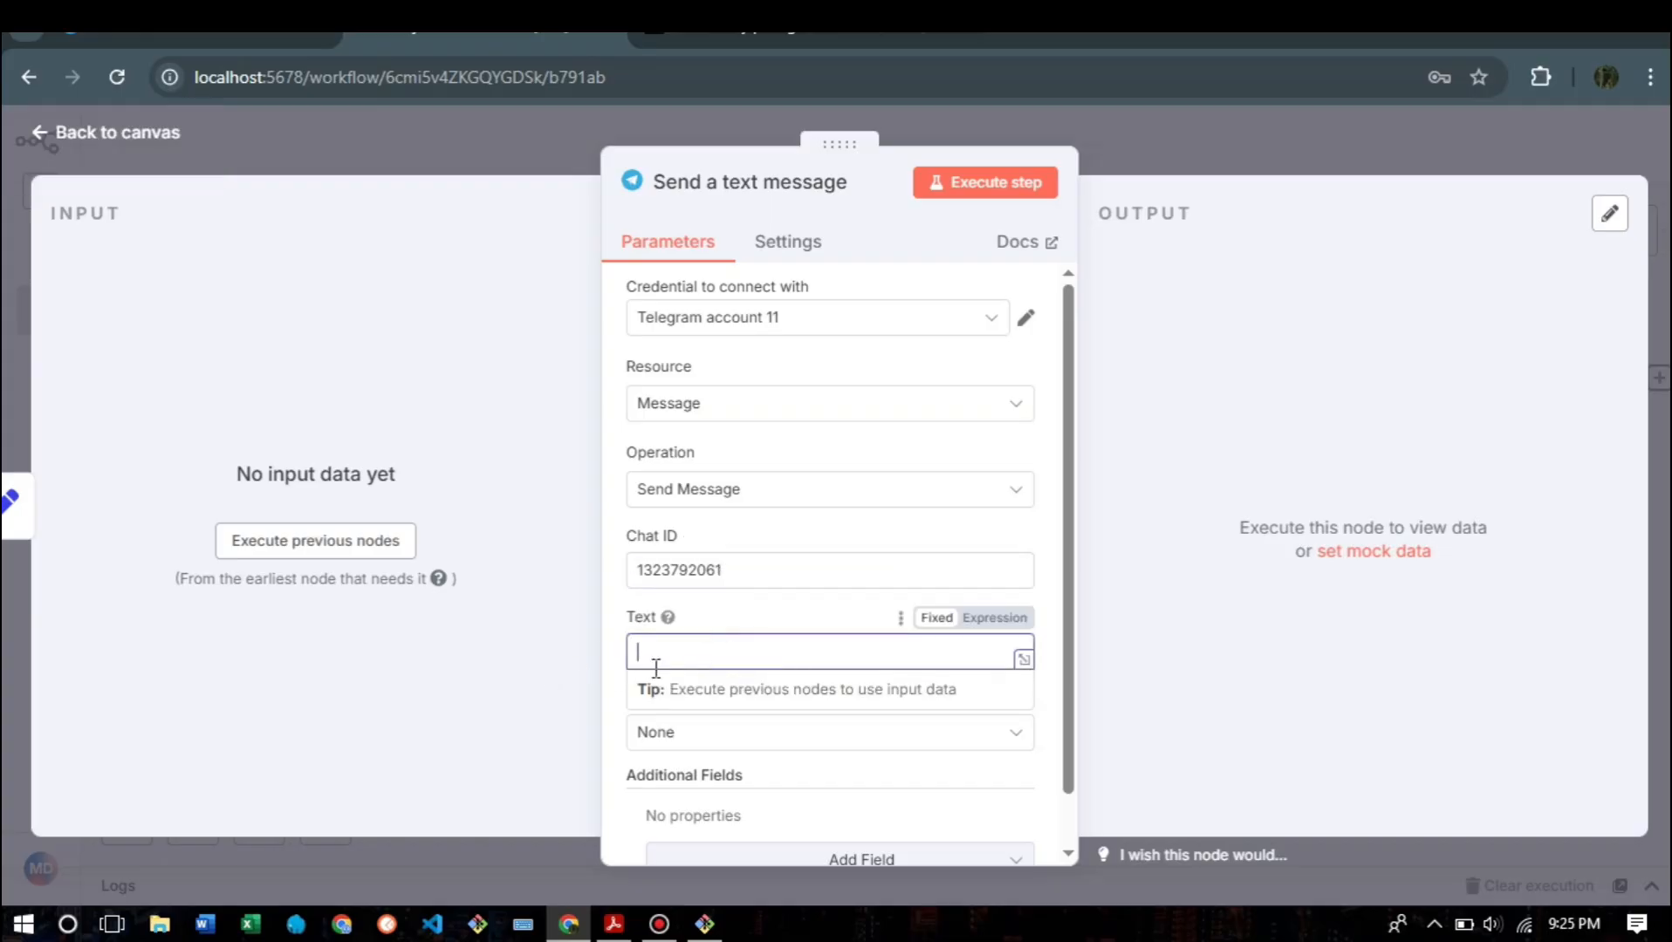
click(567, 683)
click(660, 659)
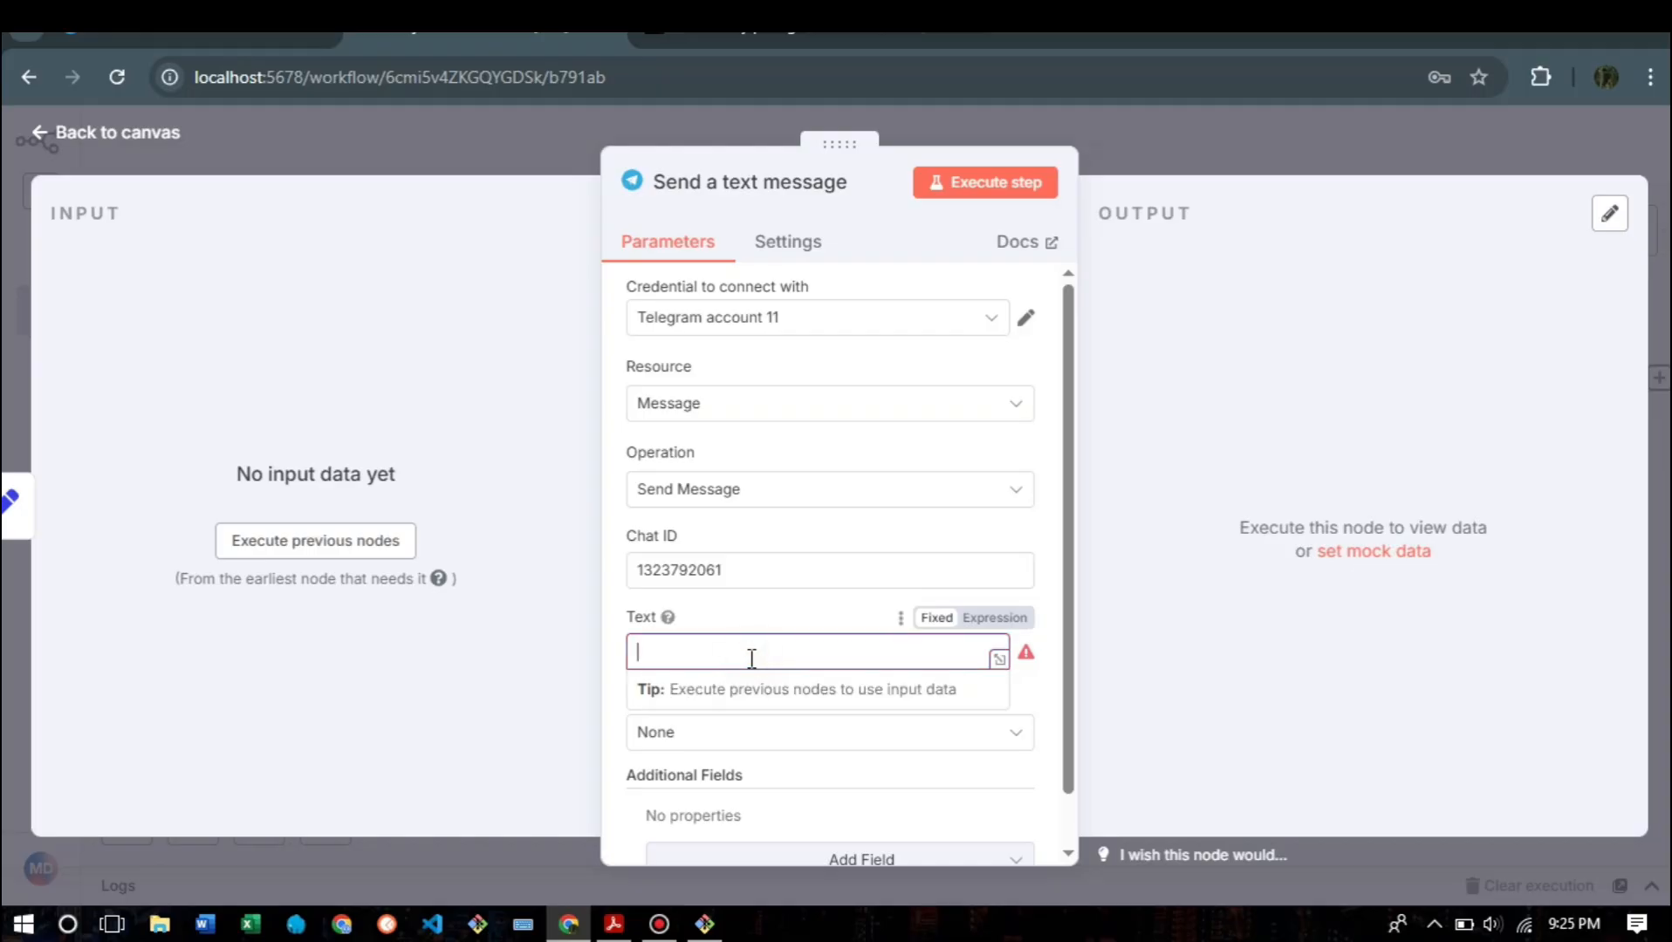
click(992, 620)
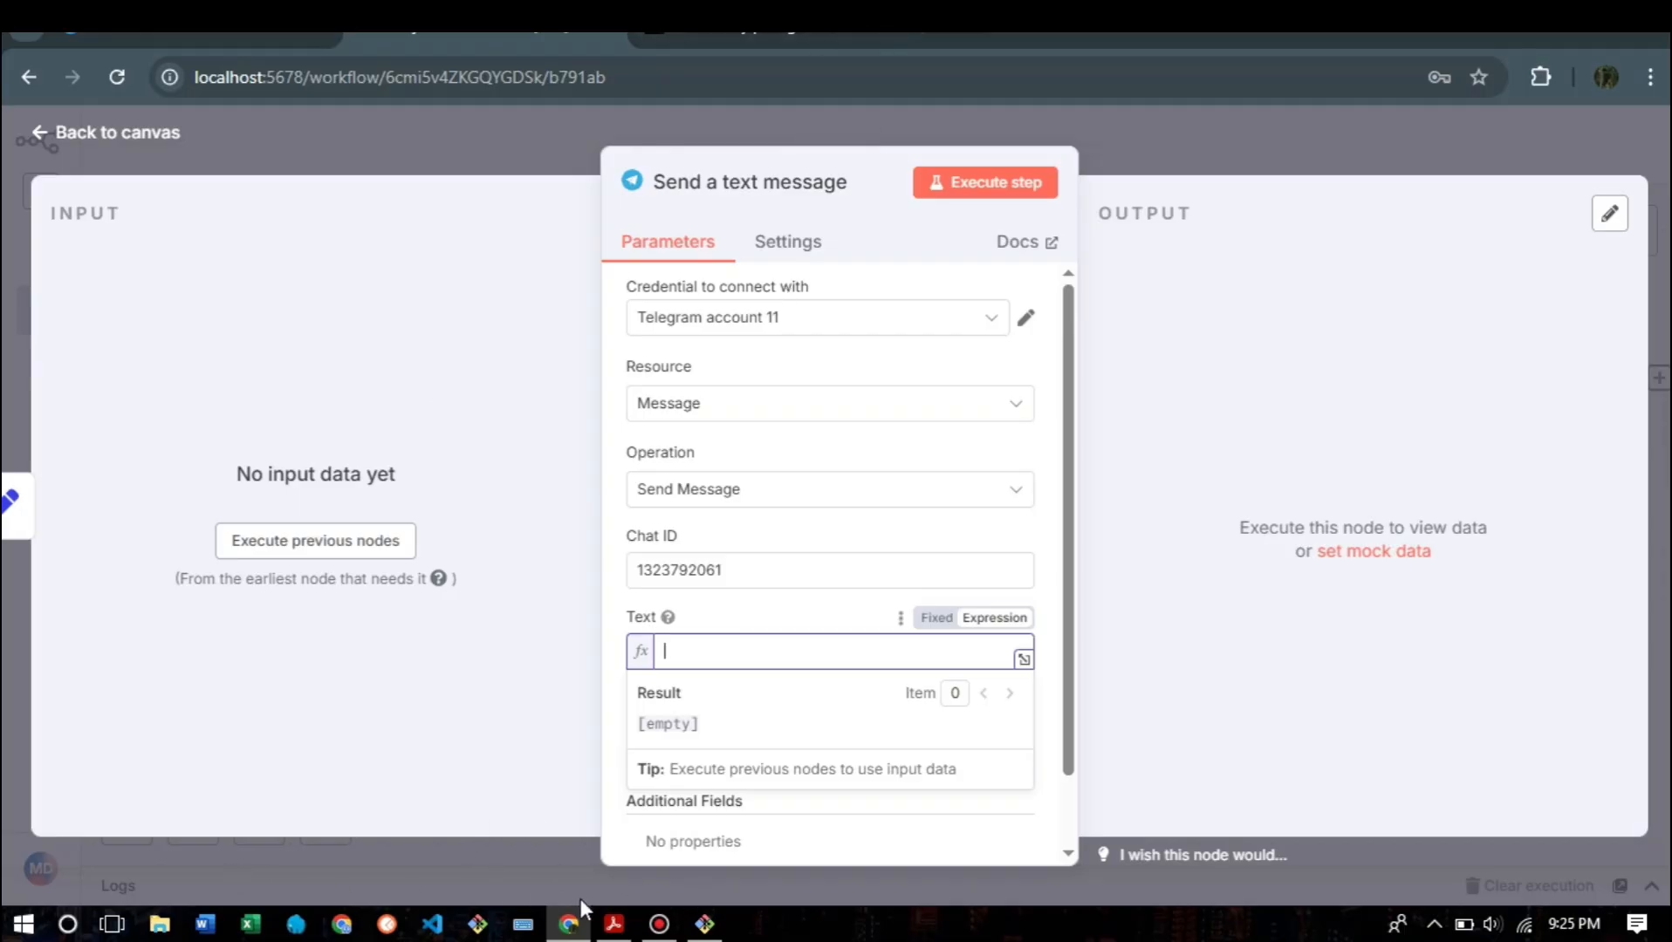
Switch to Mulai.pdf in the PDF reader and copy the expression {{ $json.telegramMessage }} from instruction 13
click(616, 926)
click(341, 661)
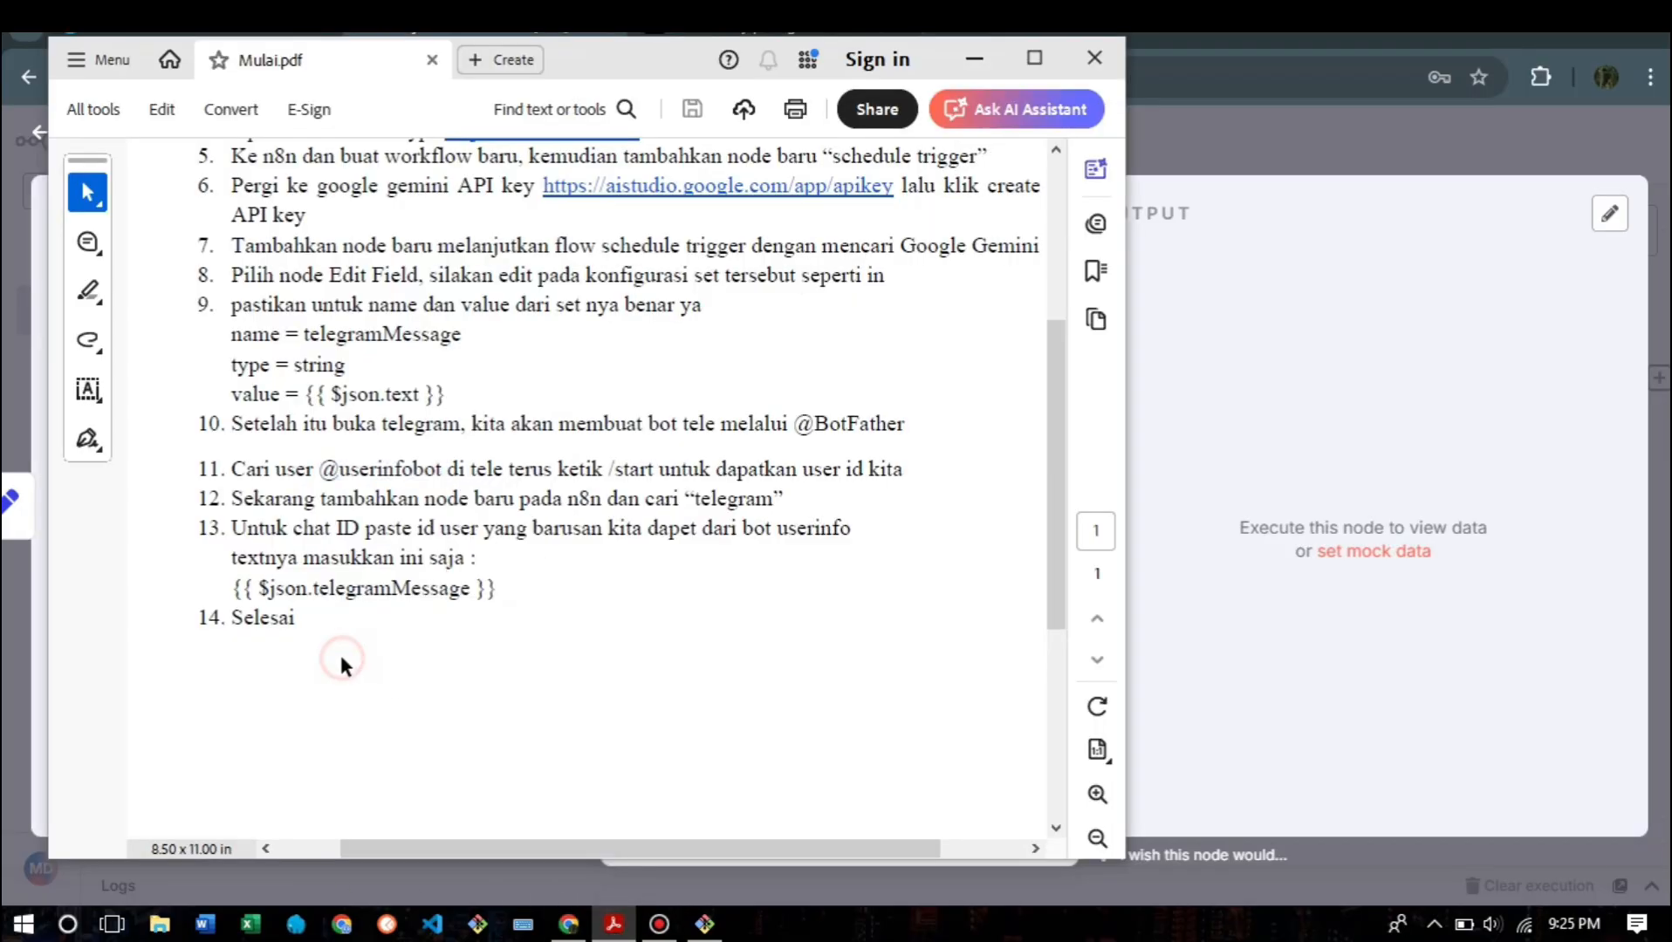
drag(505, 592, 235, 593)
key(ctrl+c)
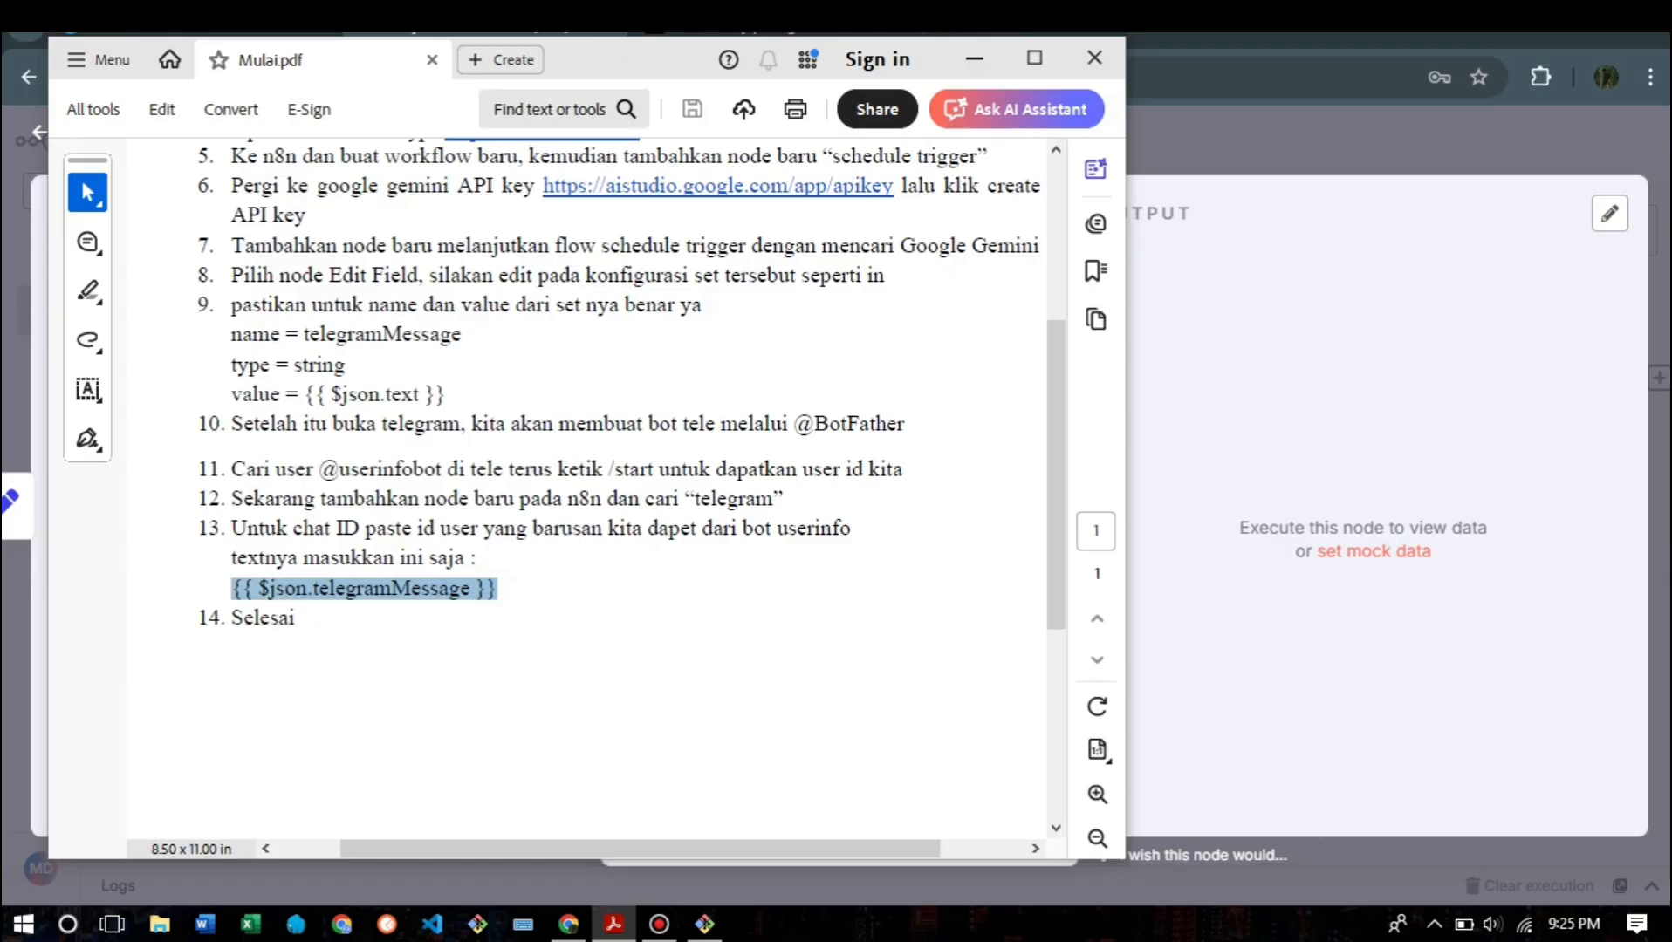
Switch back to n8n, paste the expression as the message Text, shorten it to {{ $json.teleMessage }}, and return to the canvas
key(alt+Tab)
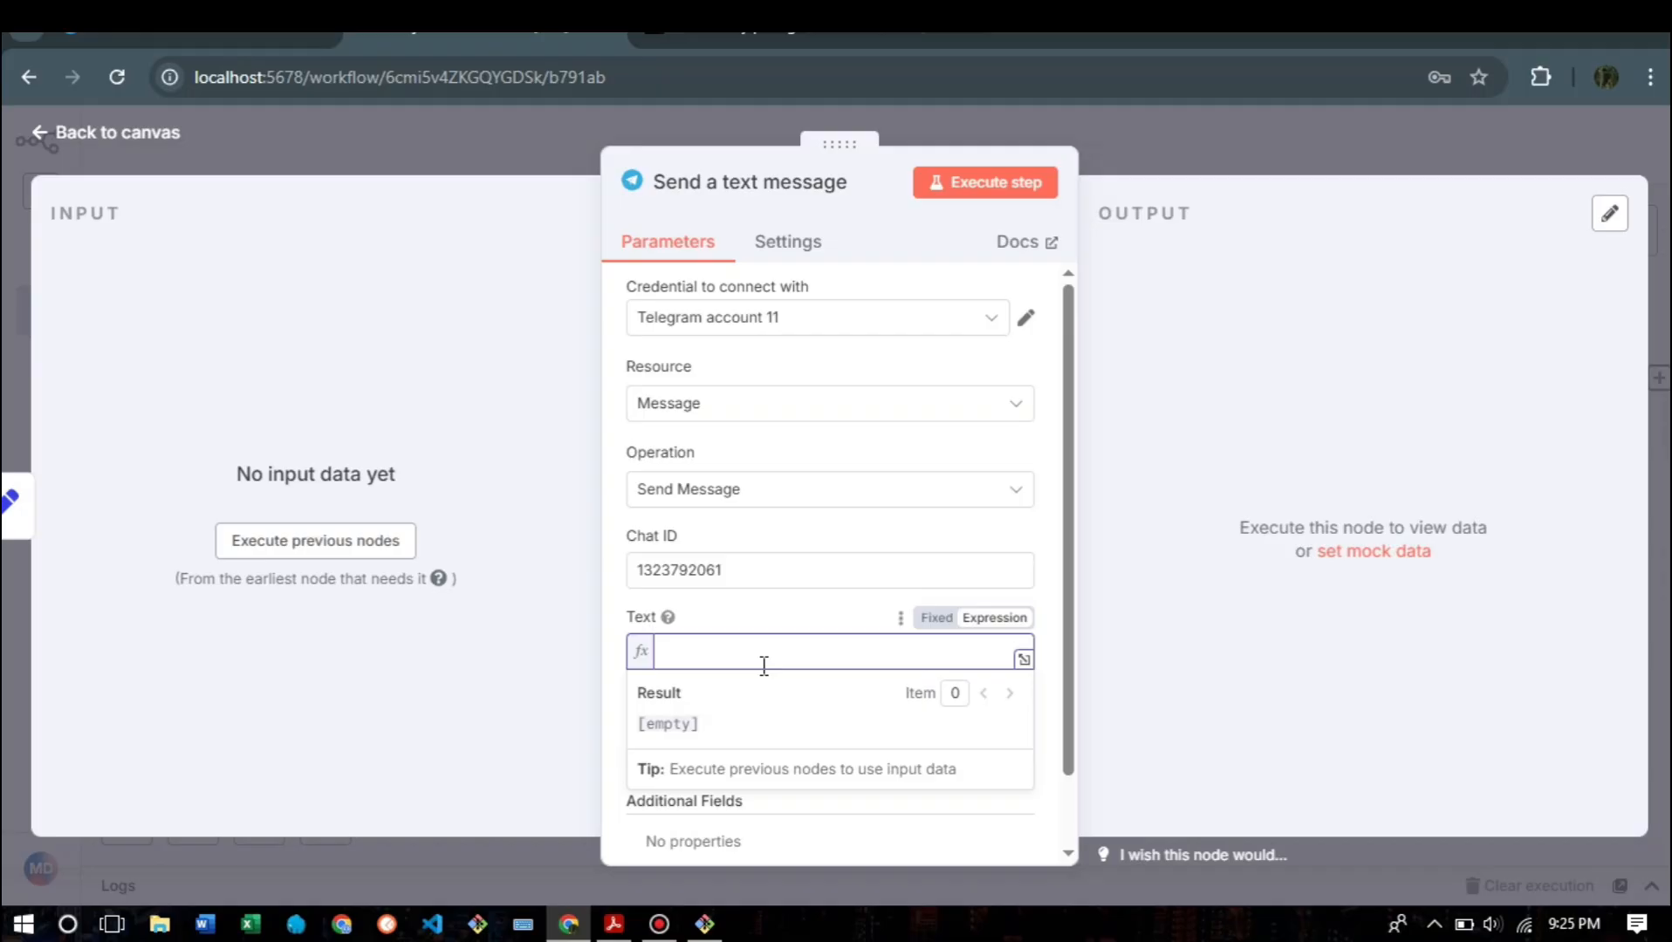
key(ctrl+v)
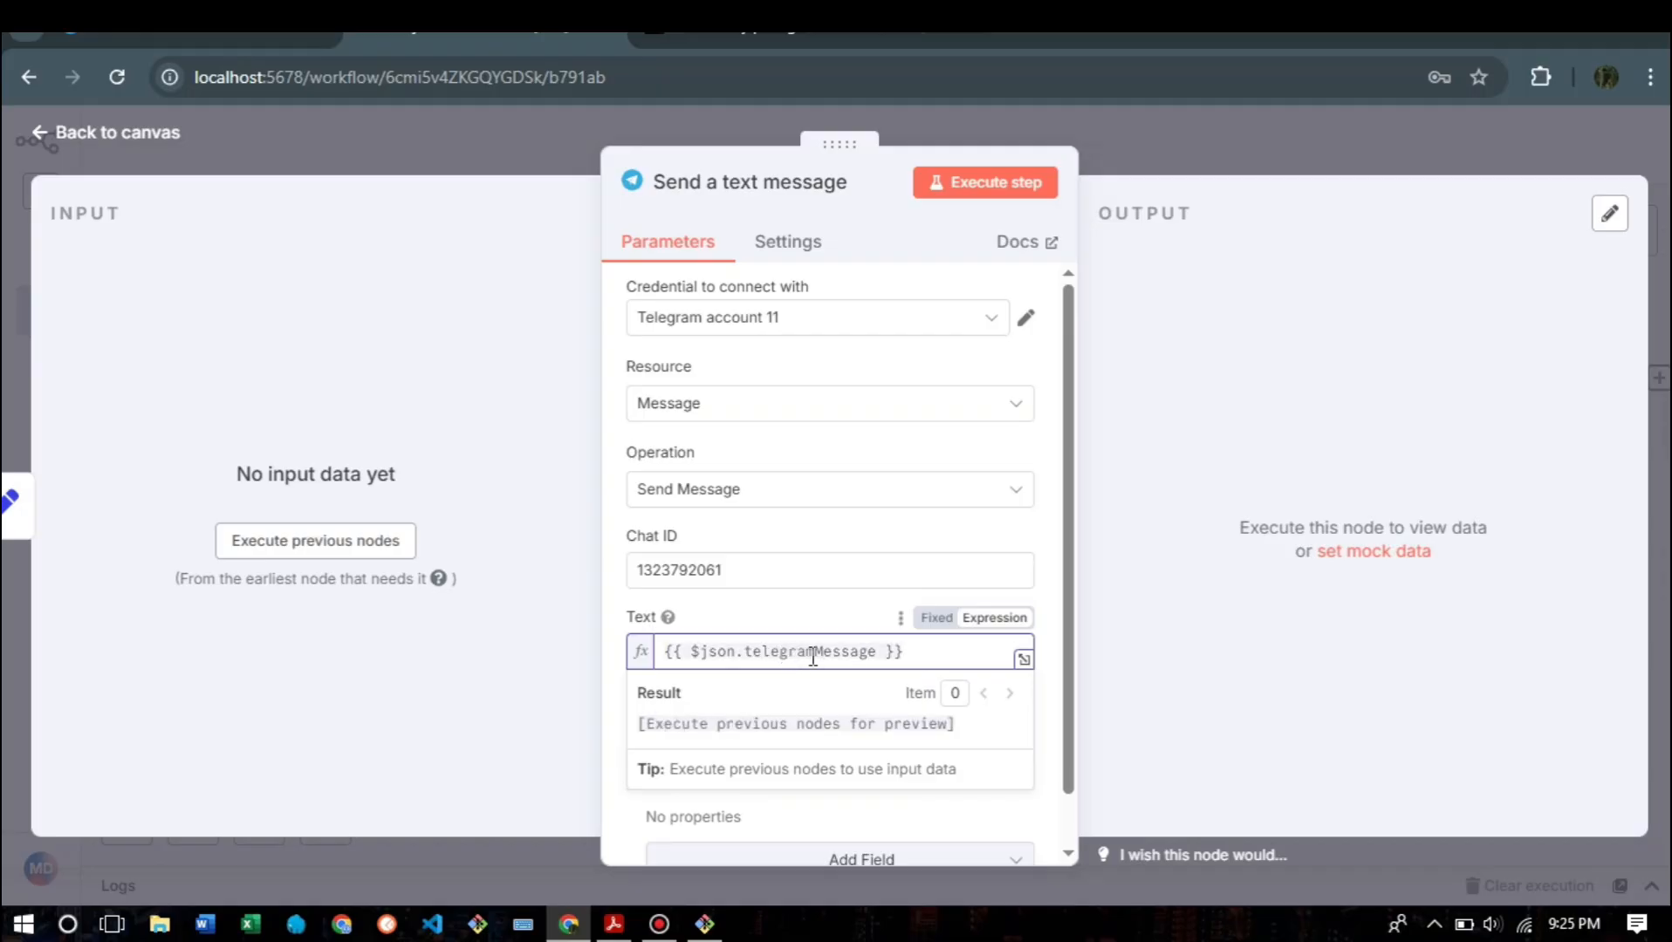
click(812, 657)
key(BackSpace)
key(BackSpace)
key(BackSpace)
key(BackSpace)
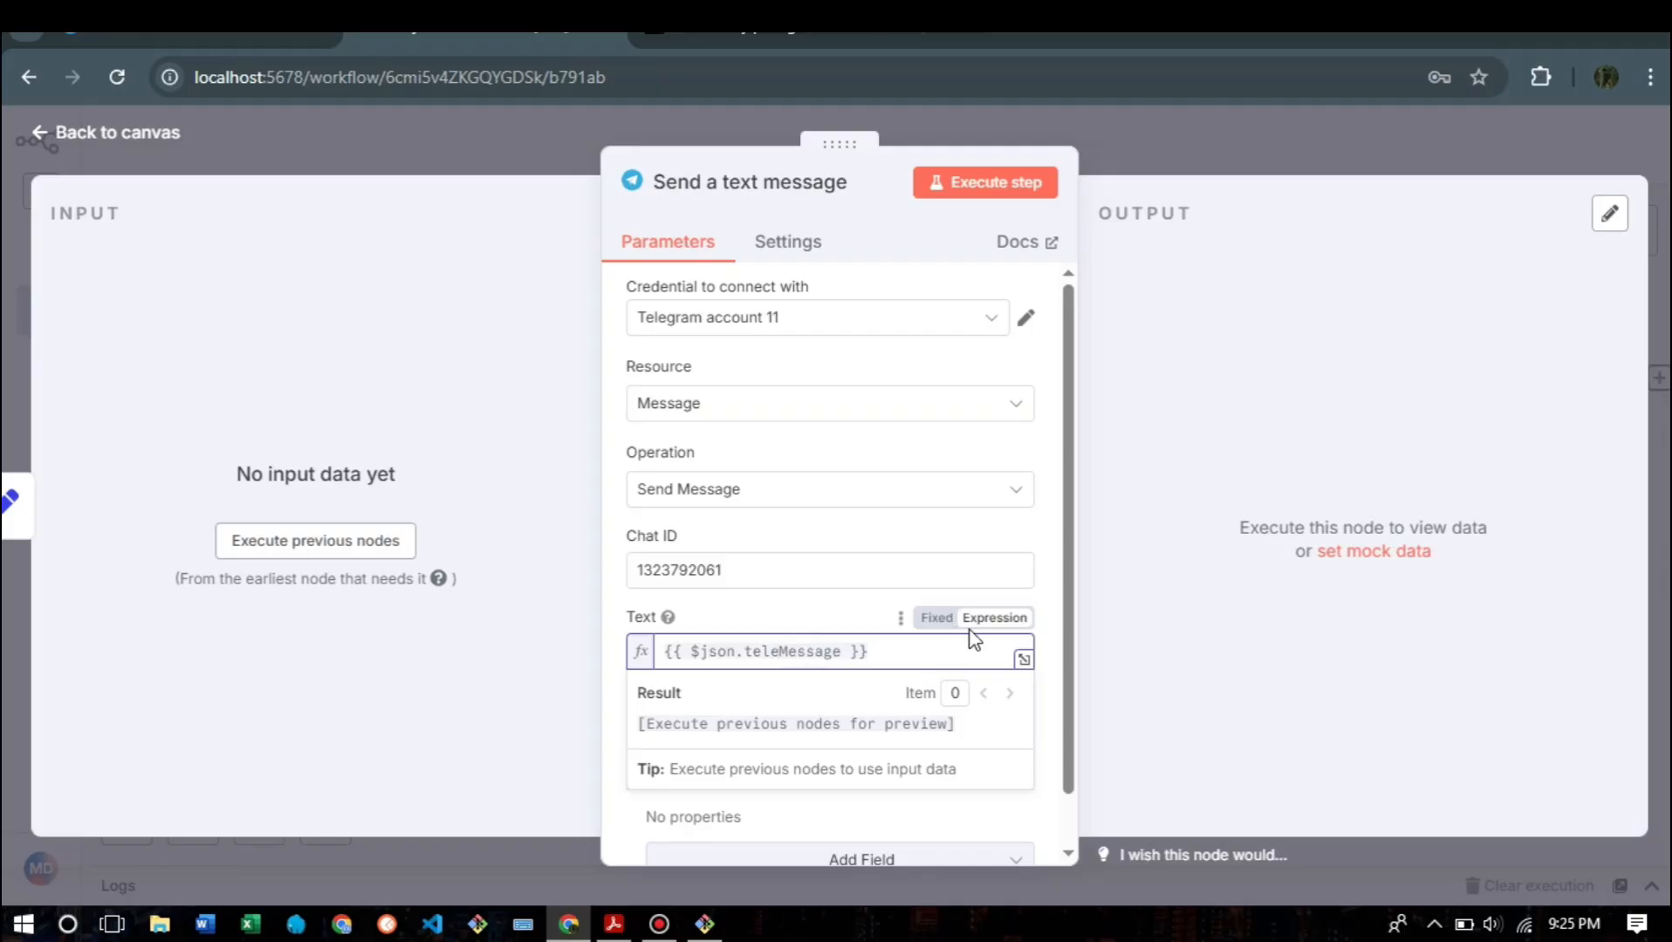
click(170, 137)
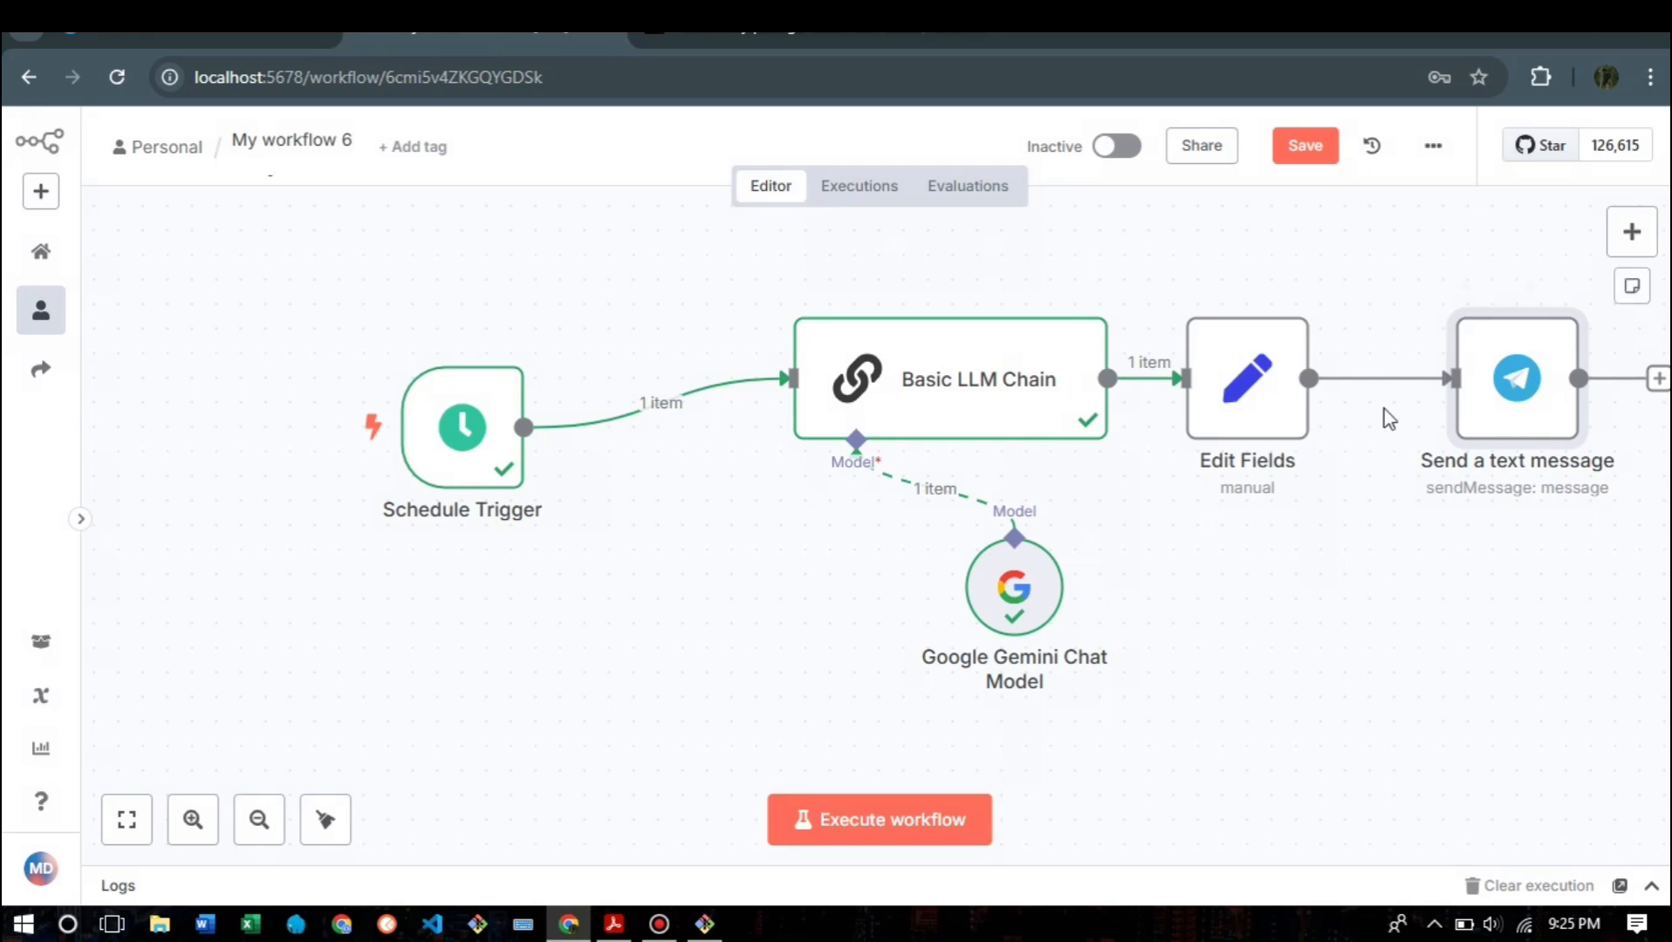
Compare the field name in the Edit Fields node with the Text expression in the Send a text message node
double_click(1273, 373)
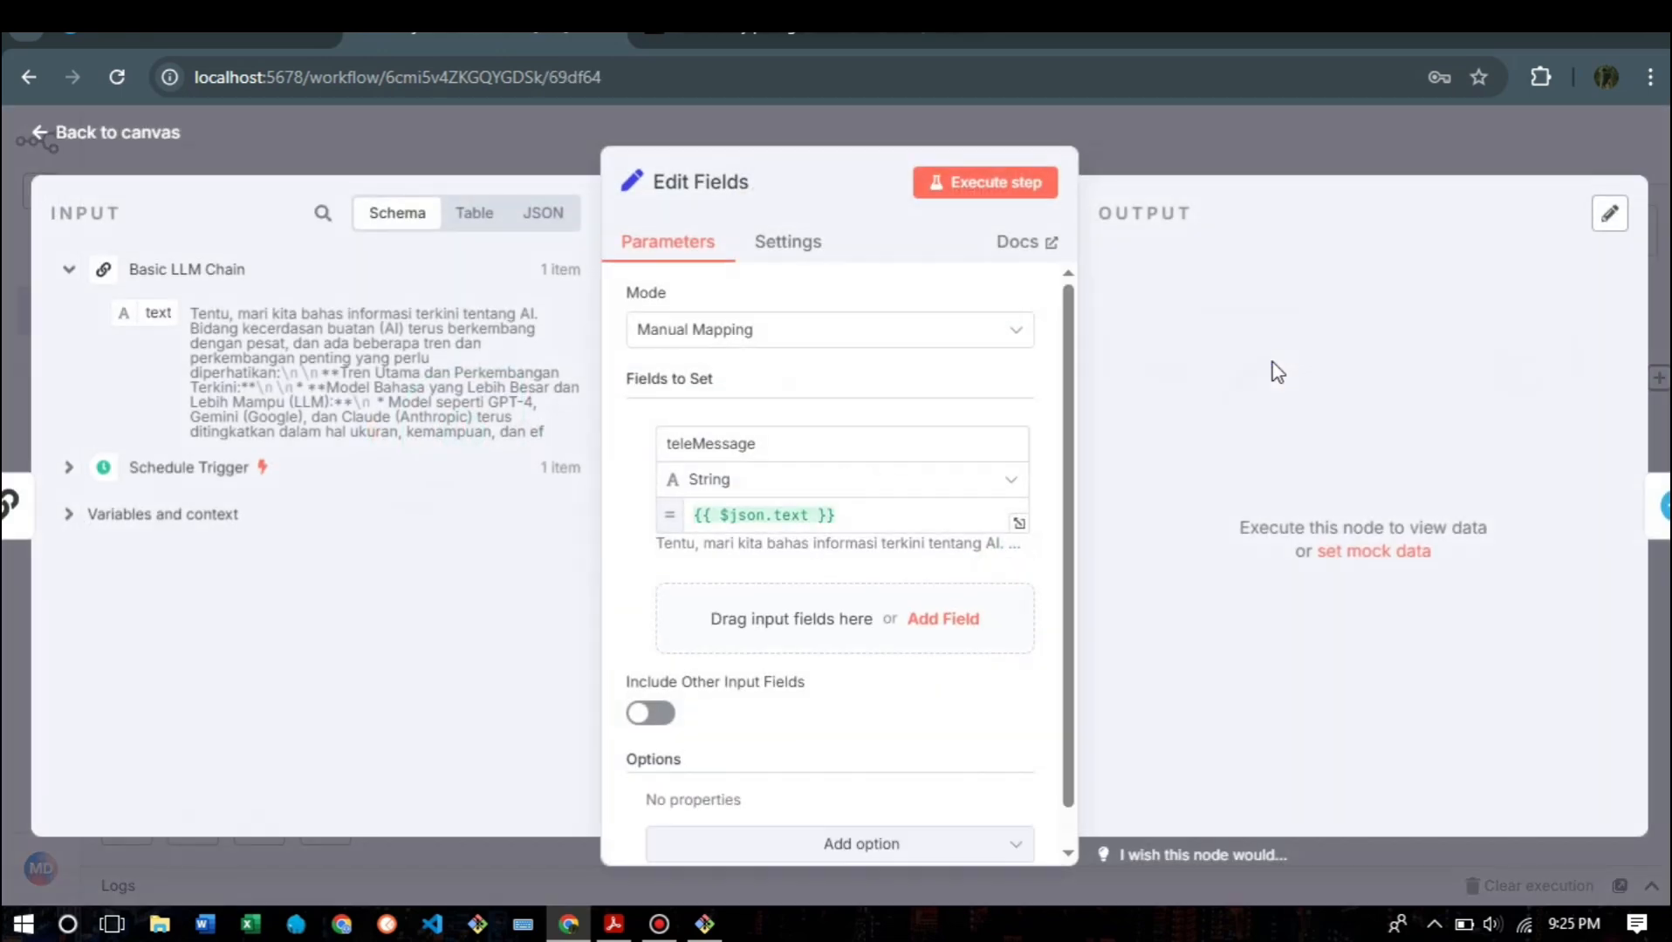
drag(784, 448, 608, 447)
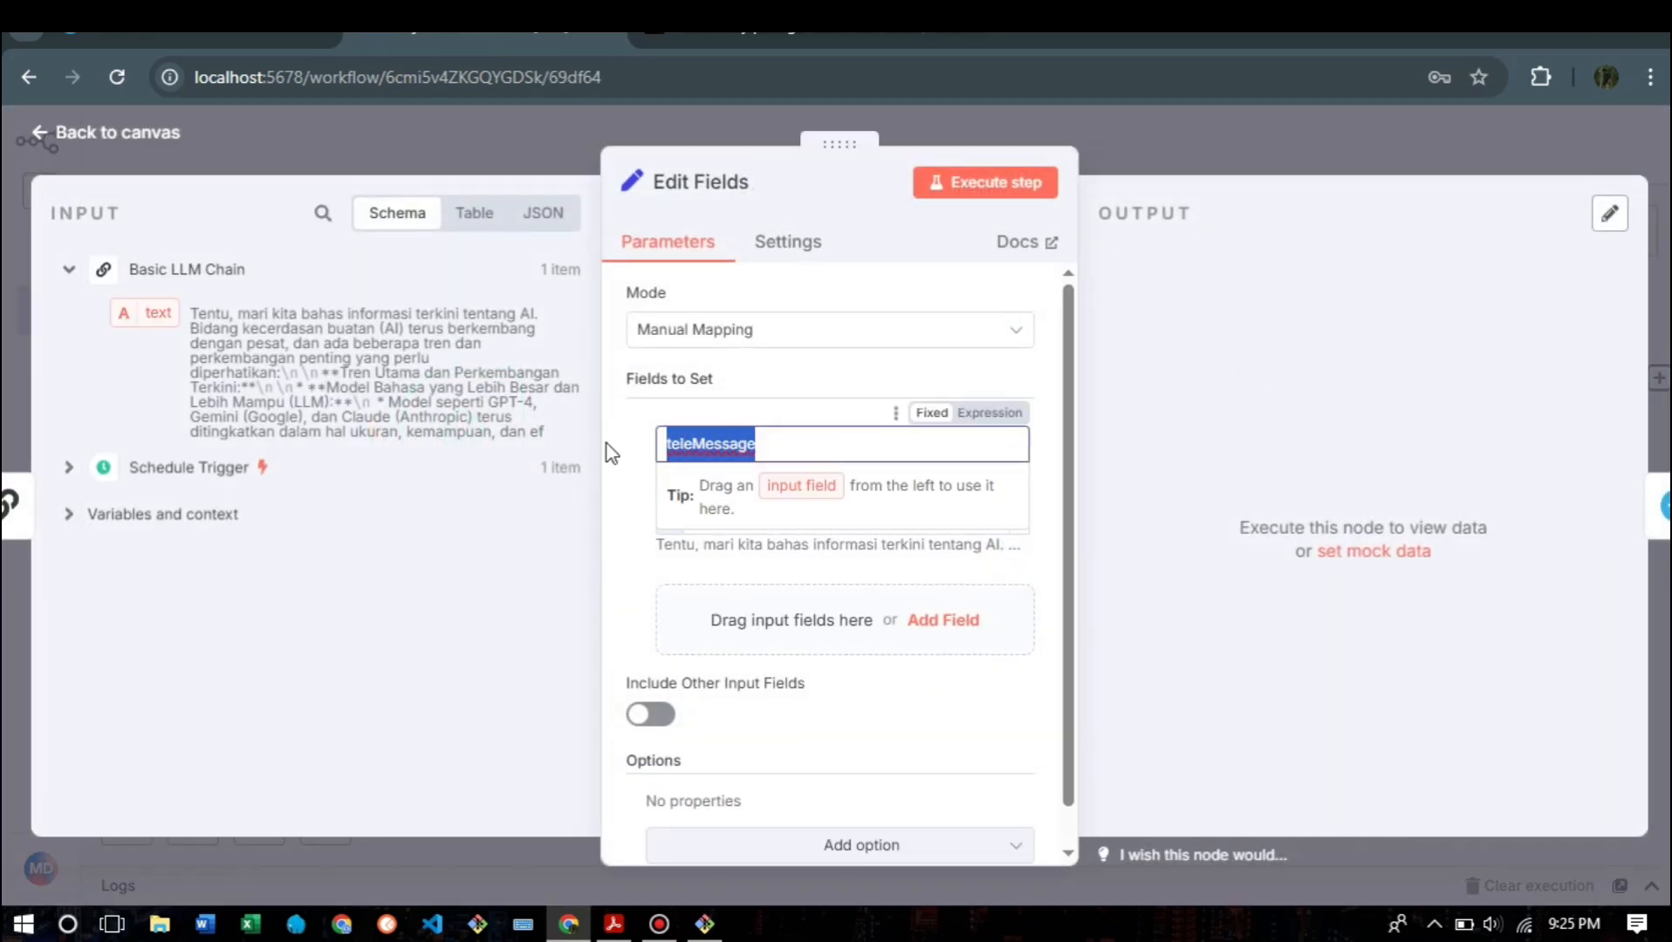
click(173, 137)
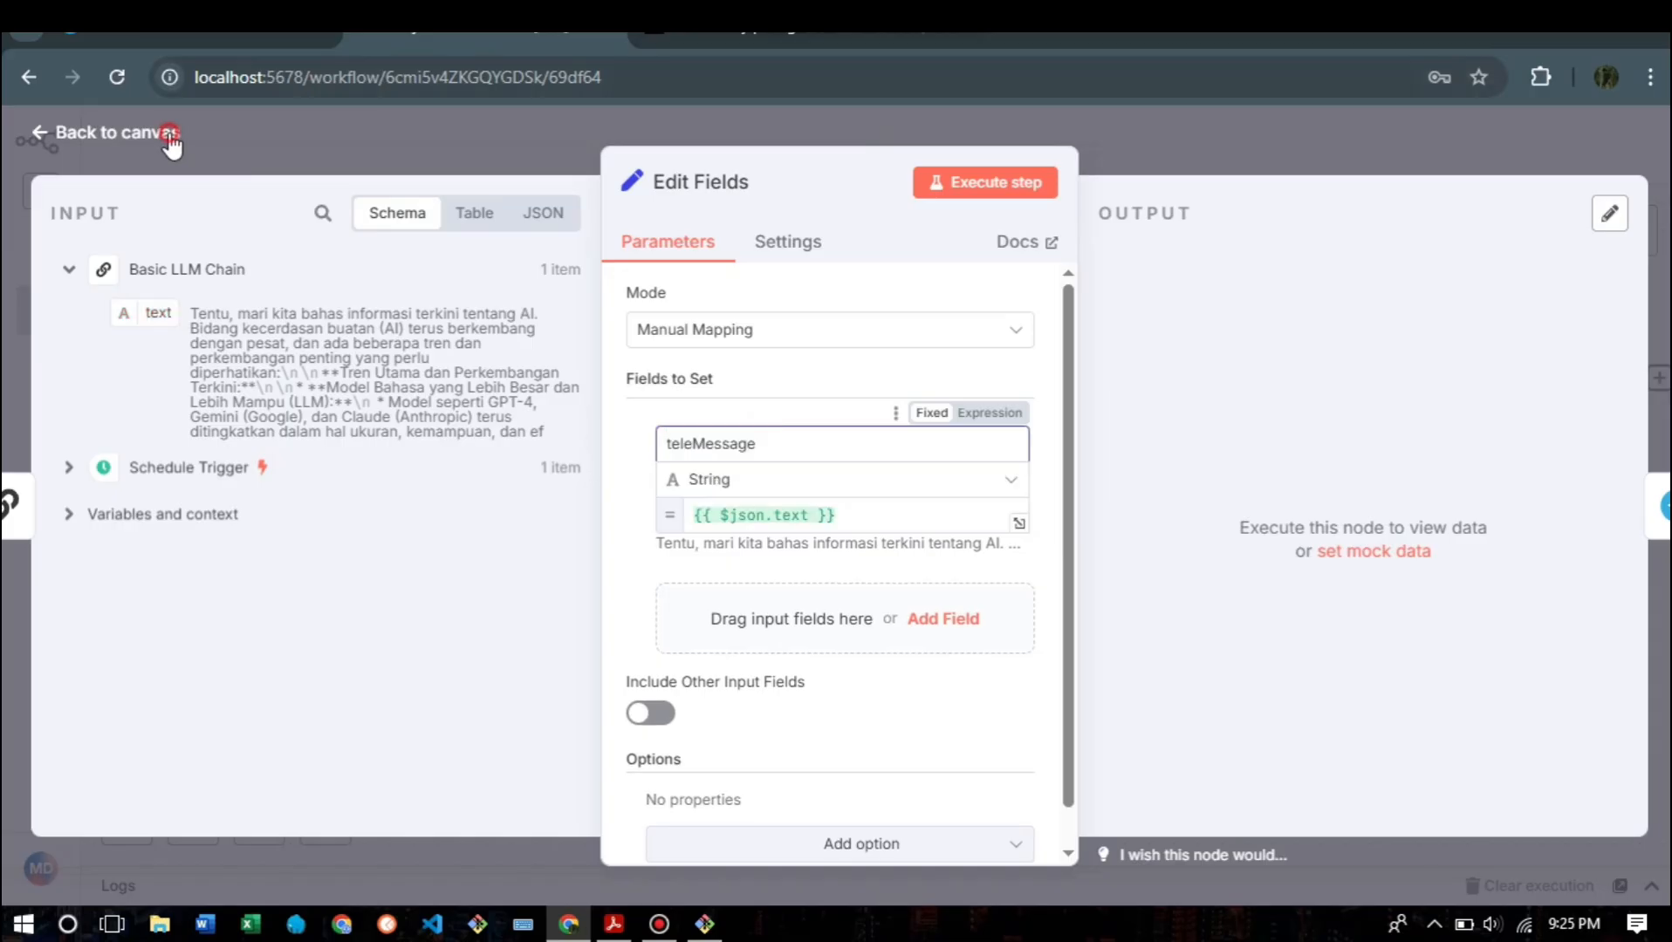
double_click(1537, 407)
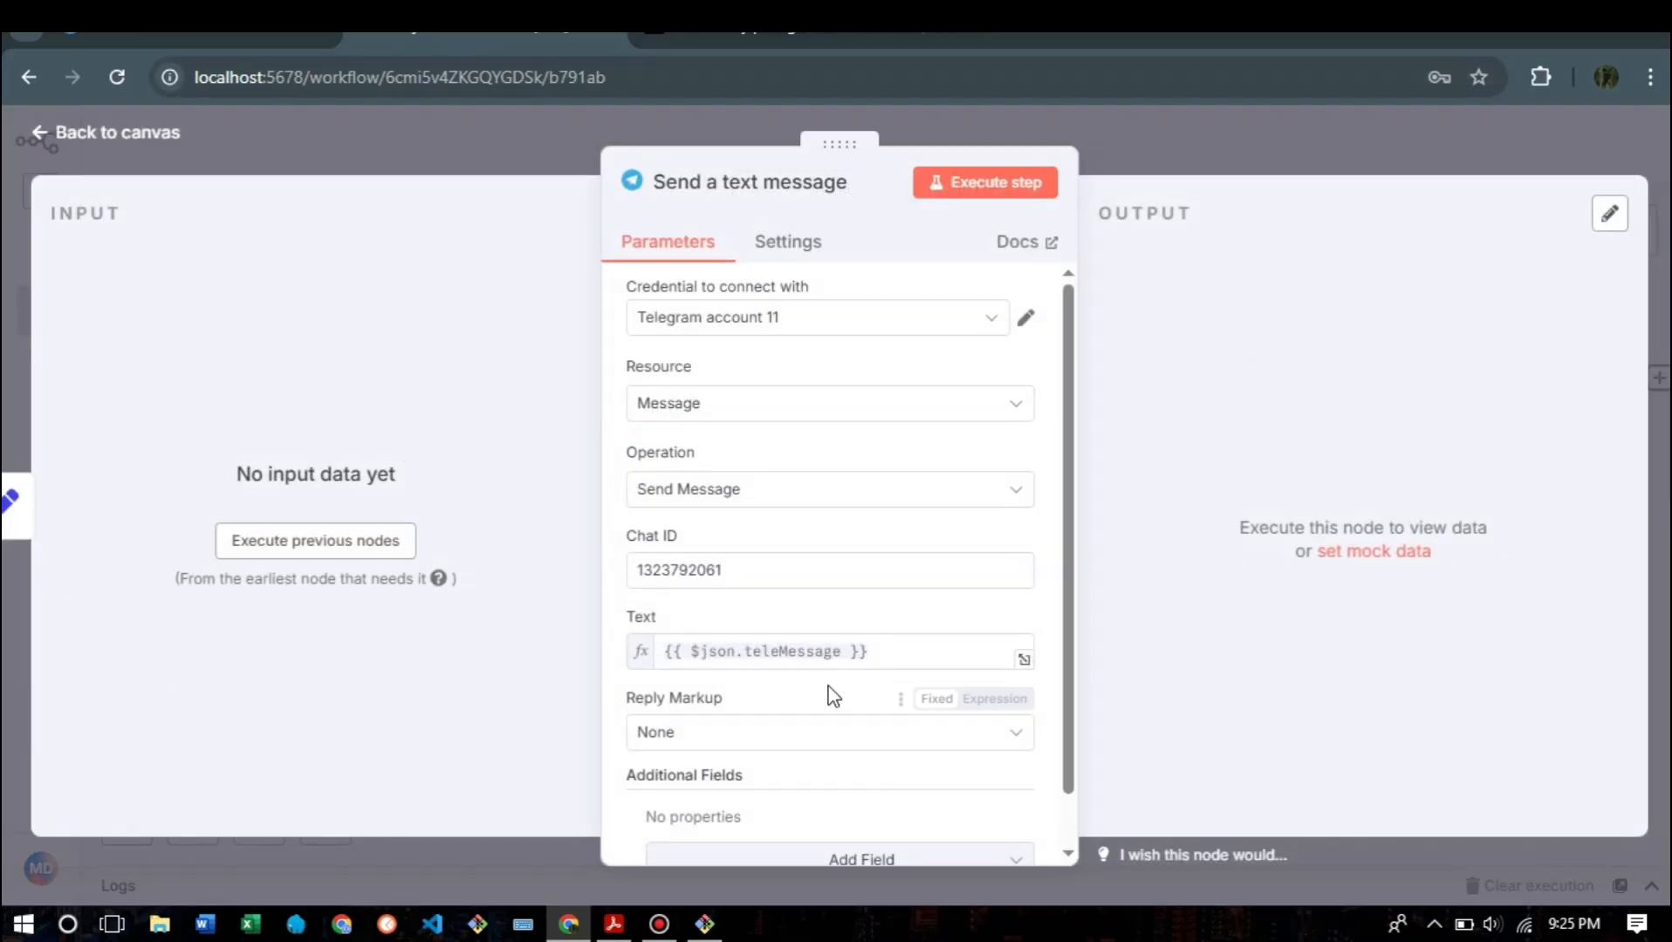
double_click(797, 650)
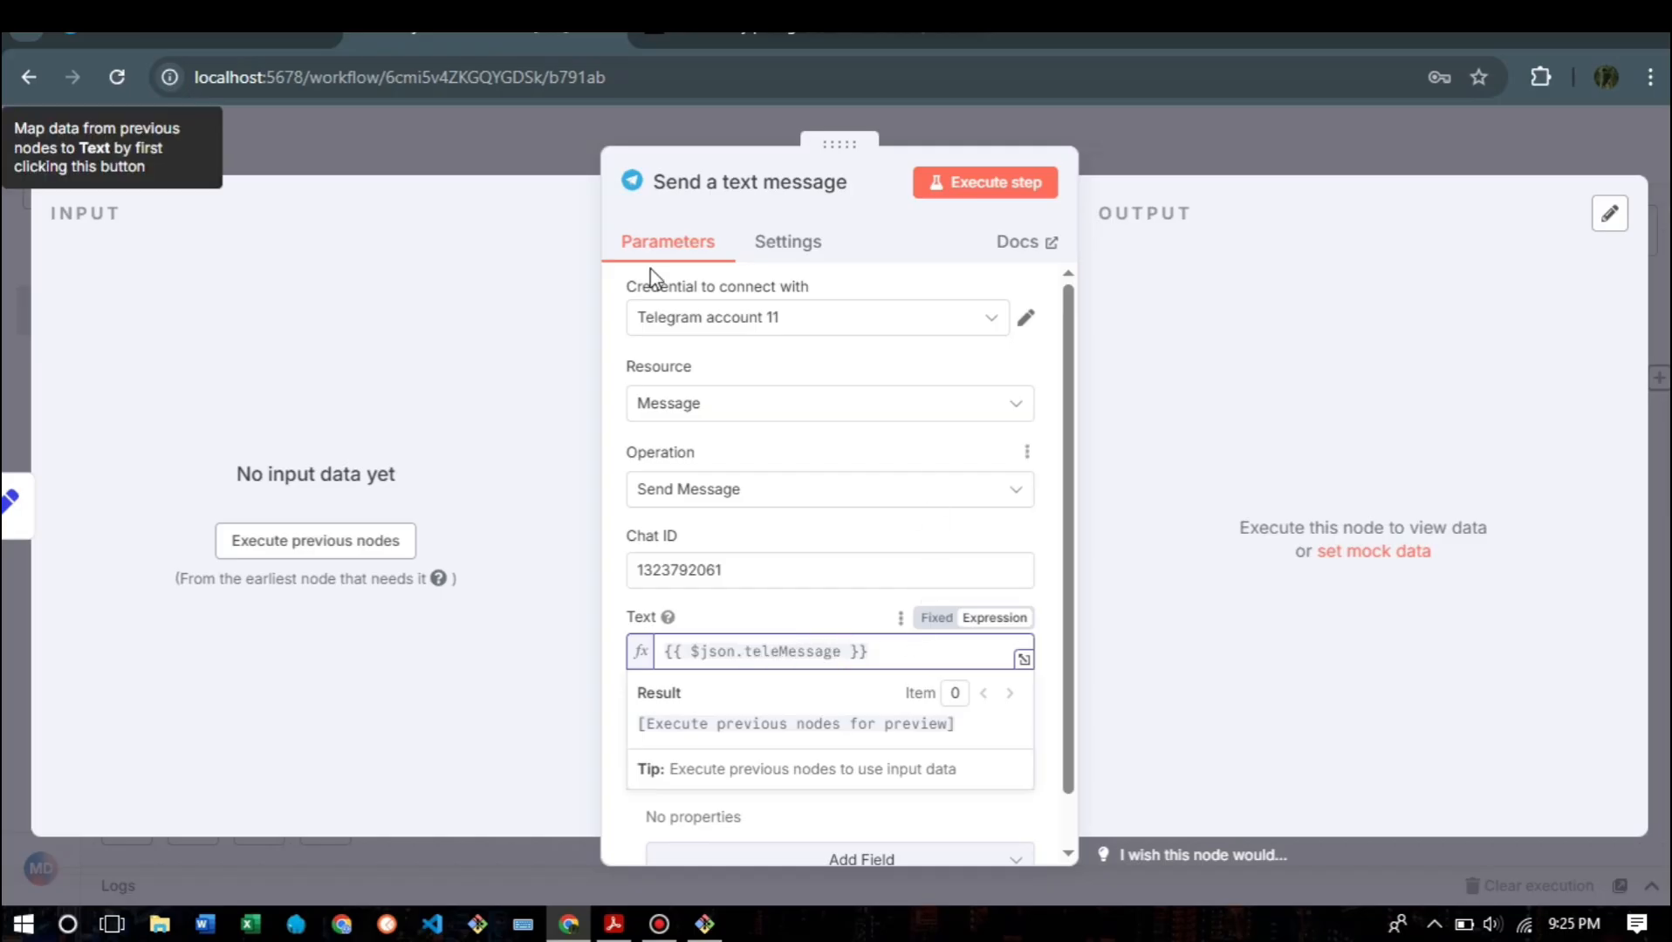
click(249, 149)
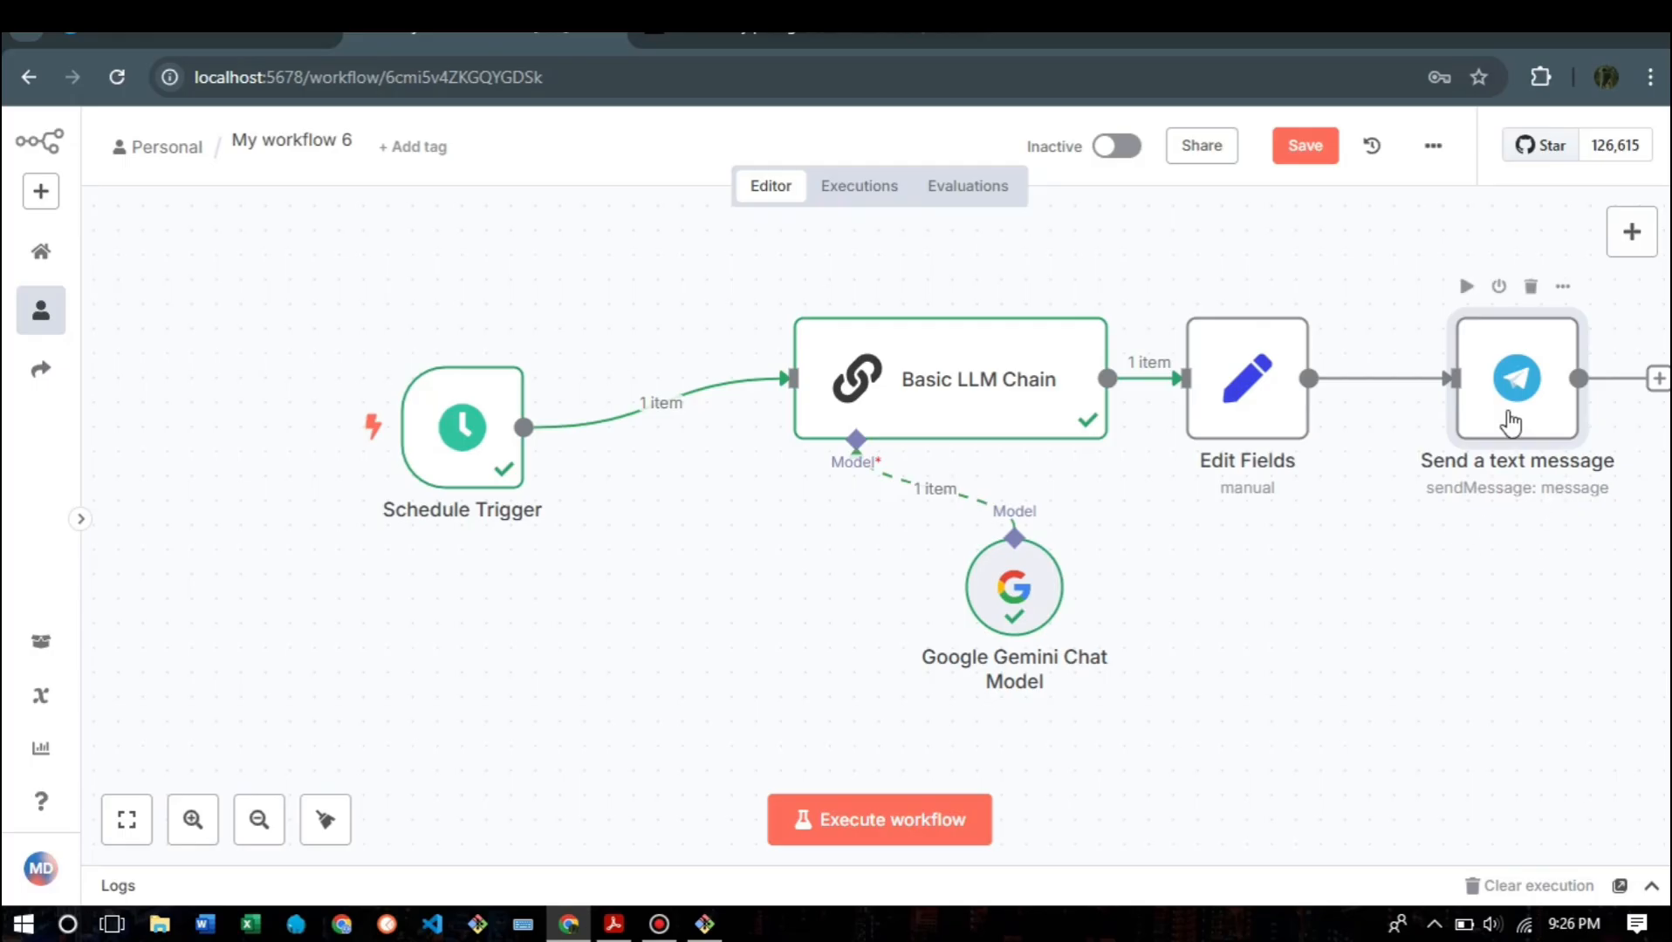
mouse_move(328, 460)
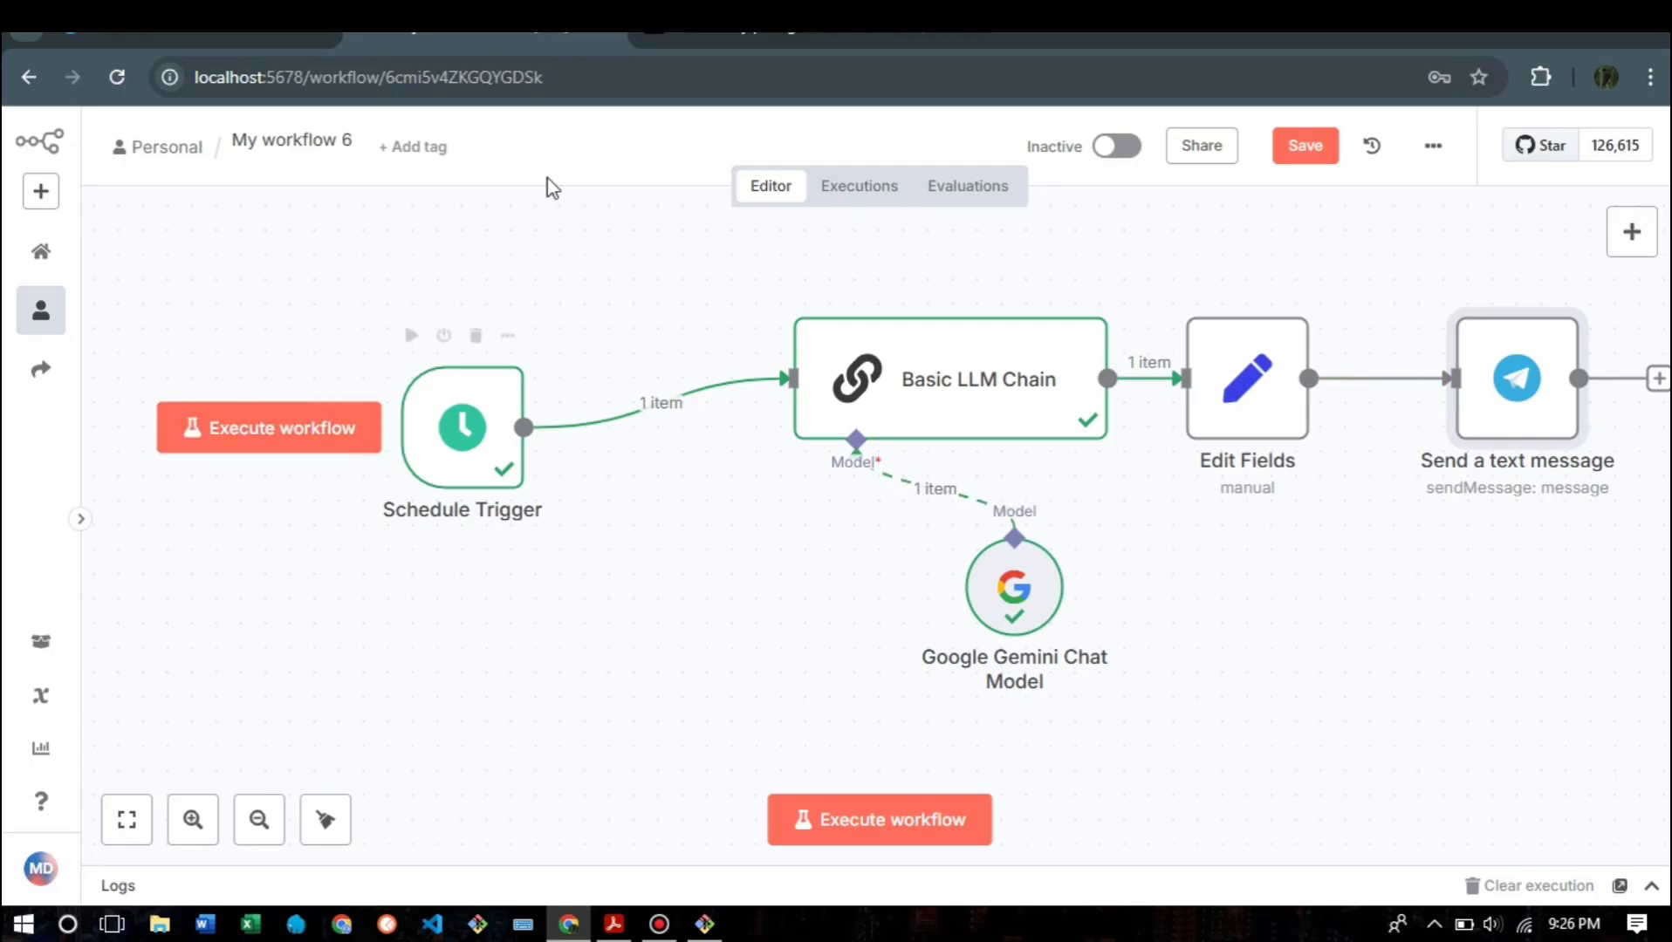
Switch to Telegram Web in the browser and copy the new bot's username, infoAIBaru_bot, from the BotFather chat
click(188, 36)
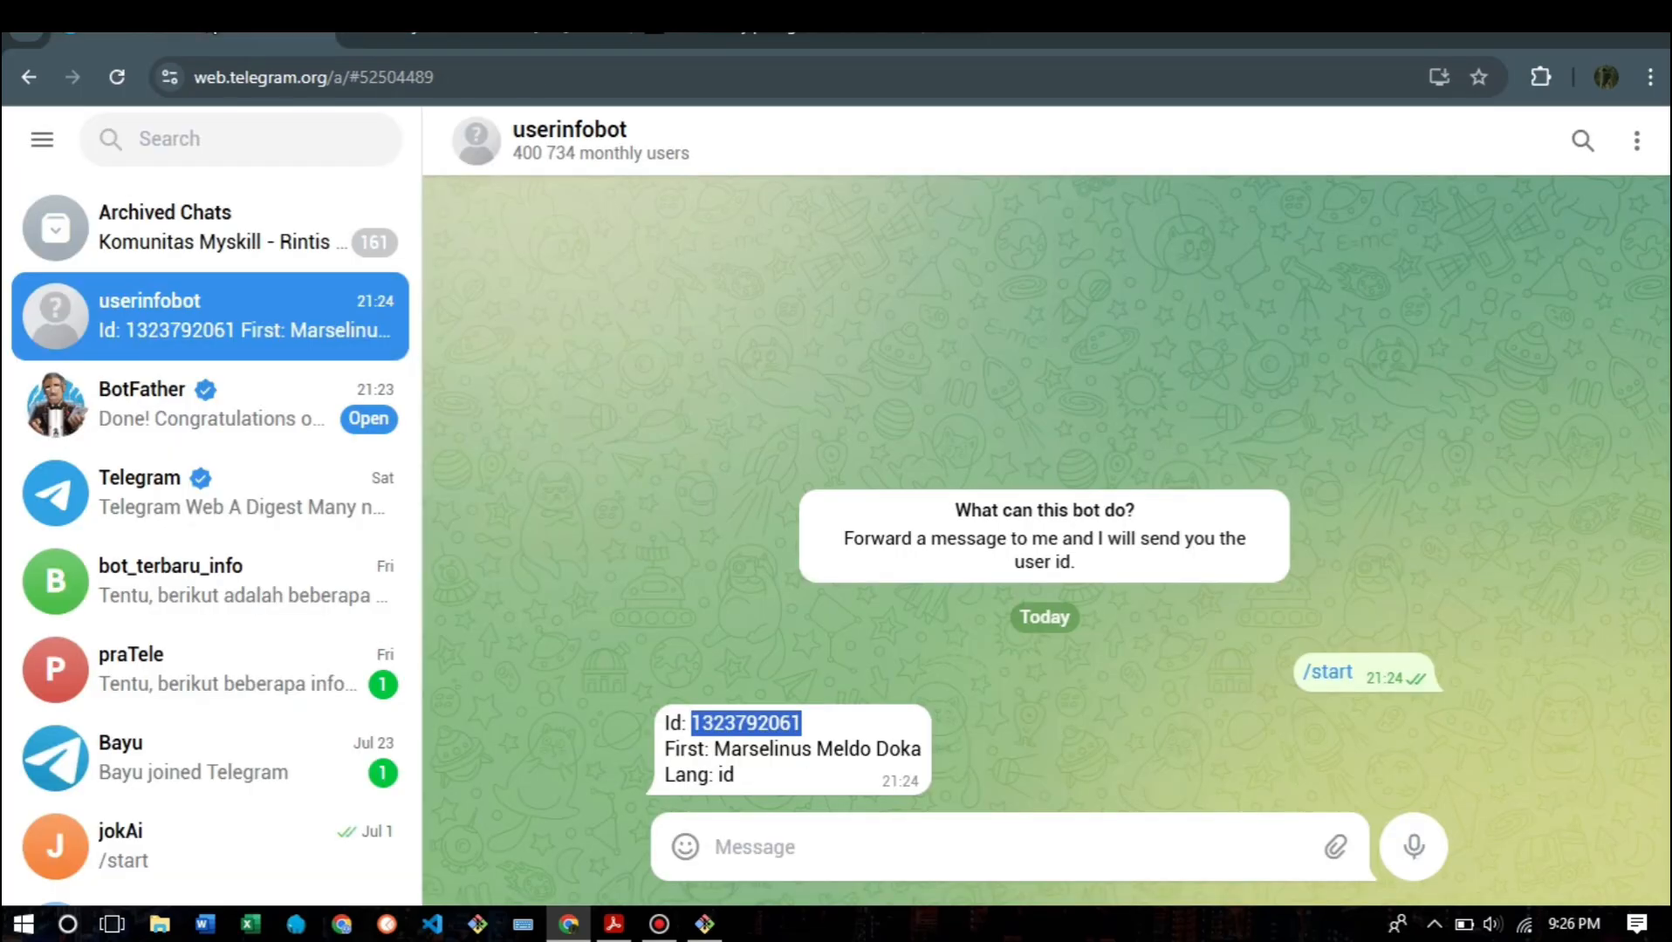
click(189, 441)
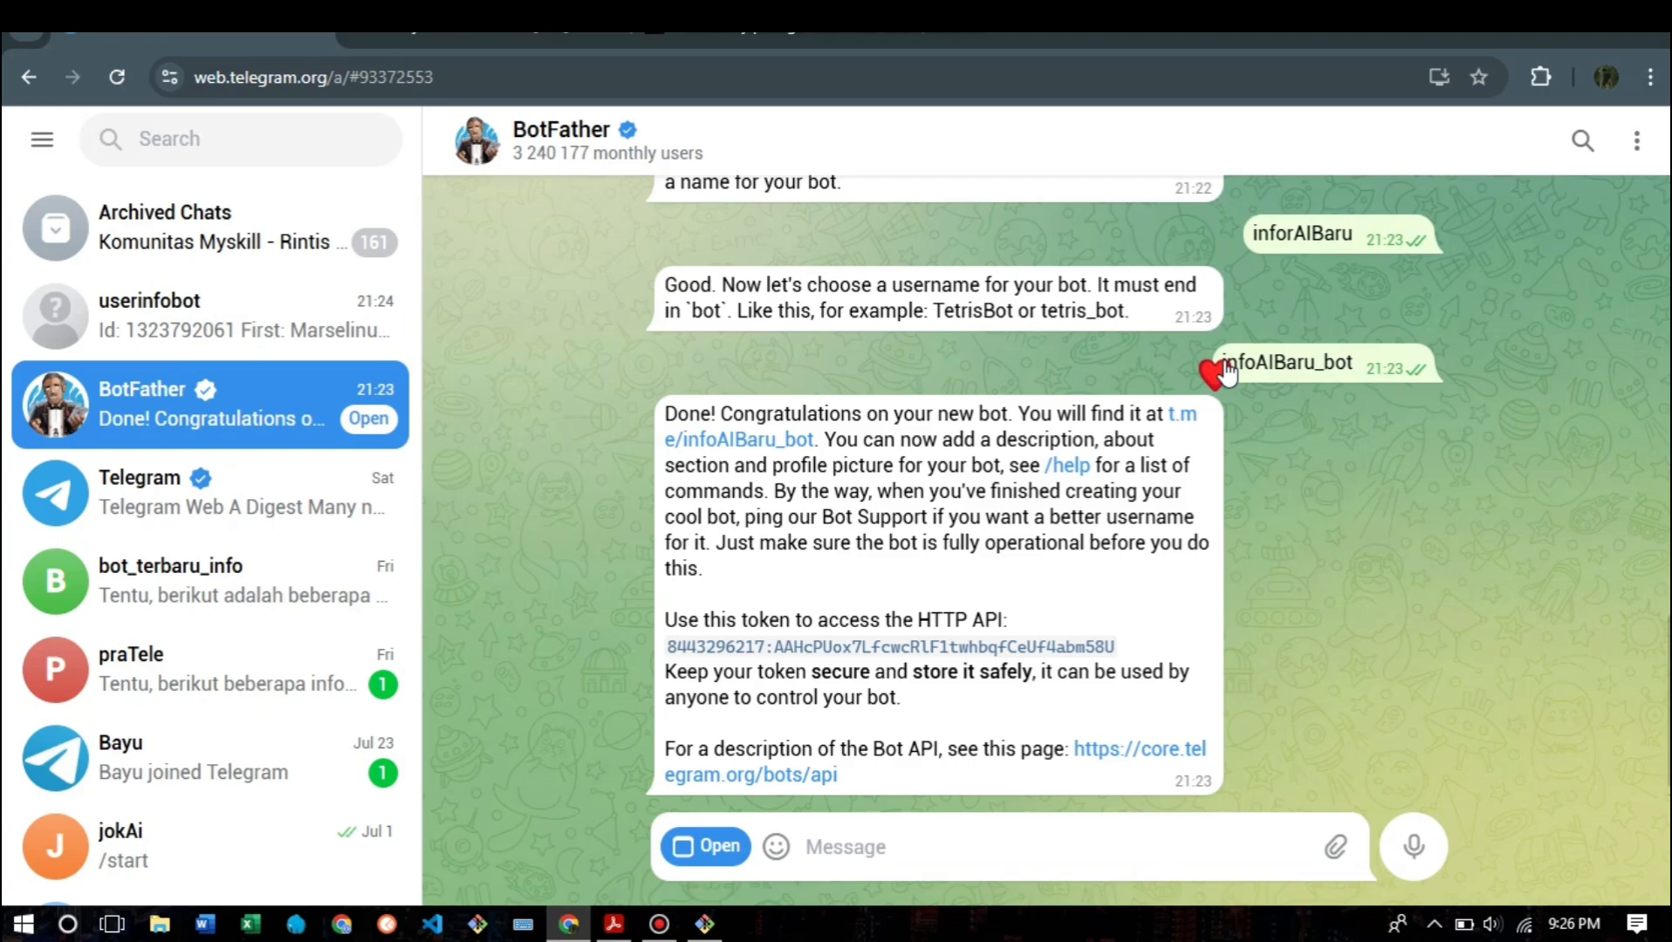
drag(1223, 362, 1379, 373)
key(ctrl+c)
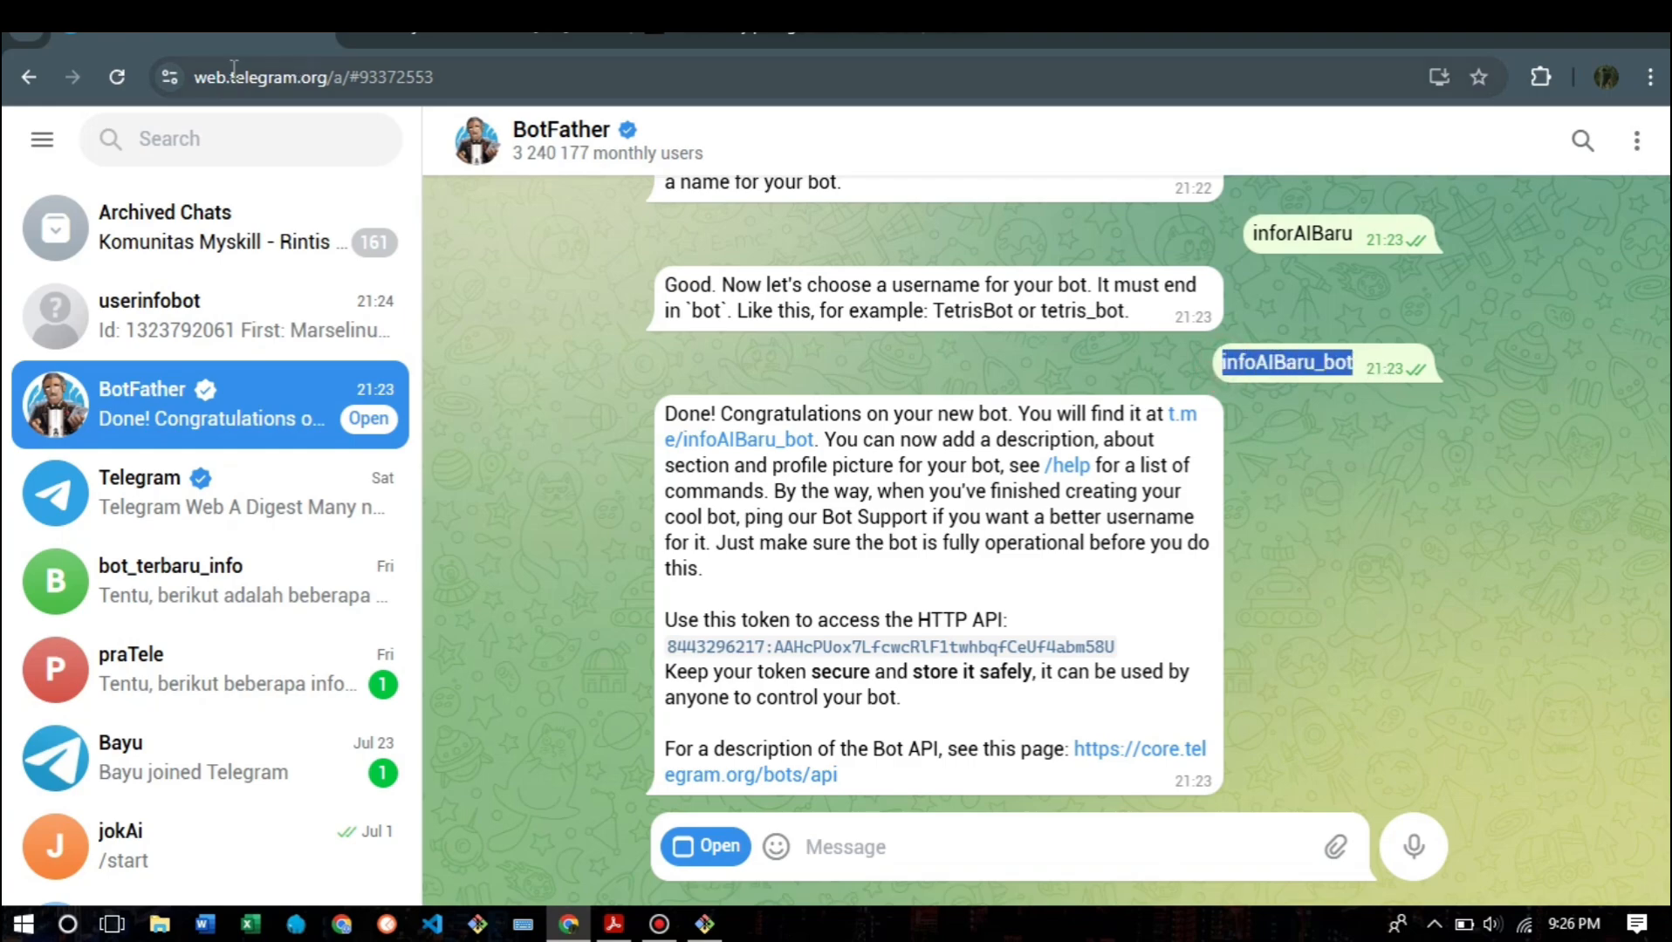
Search Telegram for infoAIBaru_bot, open the inforAIBaru chat, and start the bot
click(236, 137)
key(ctrl+v)
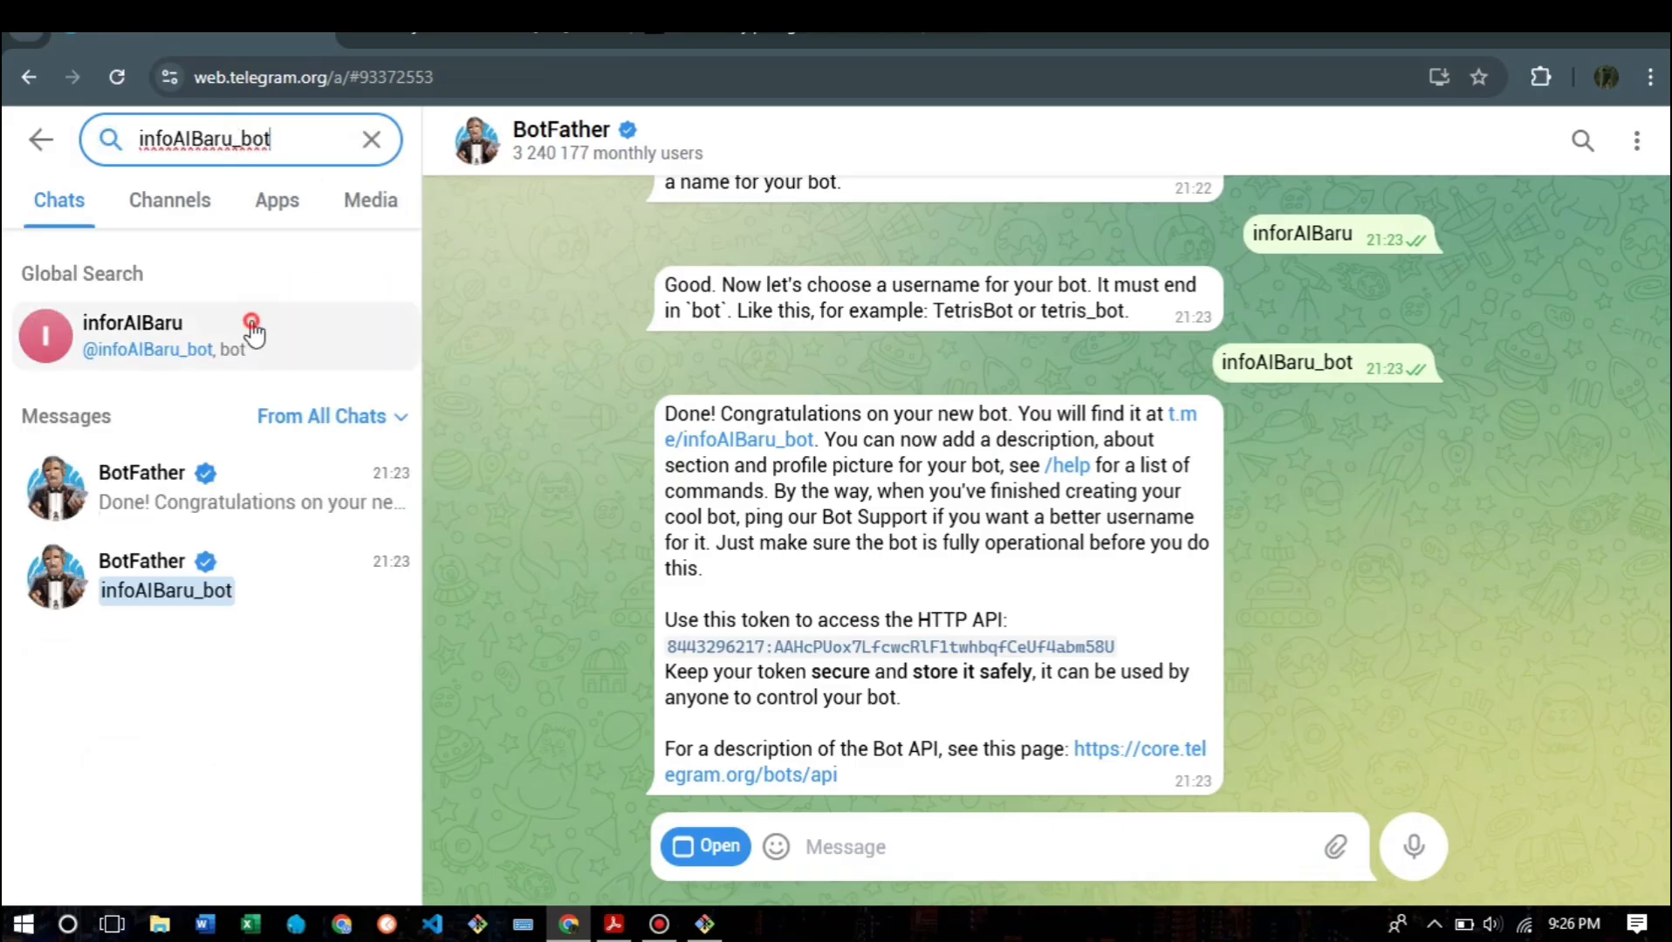
click(253, 325)
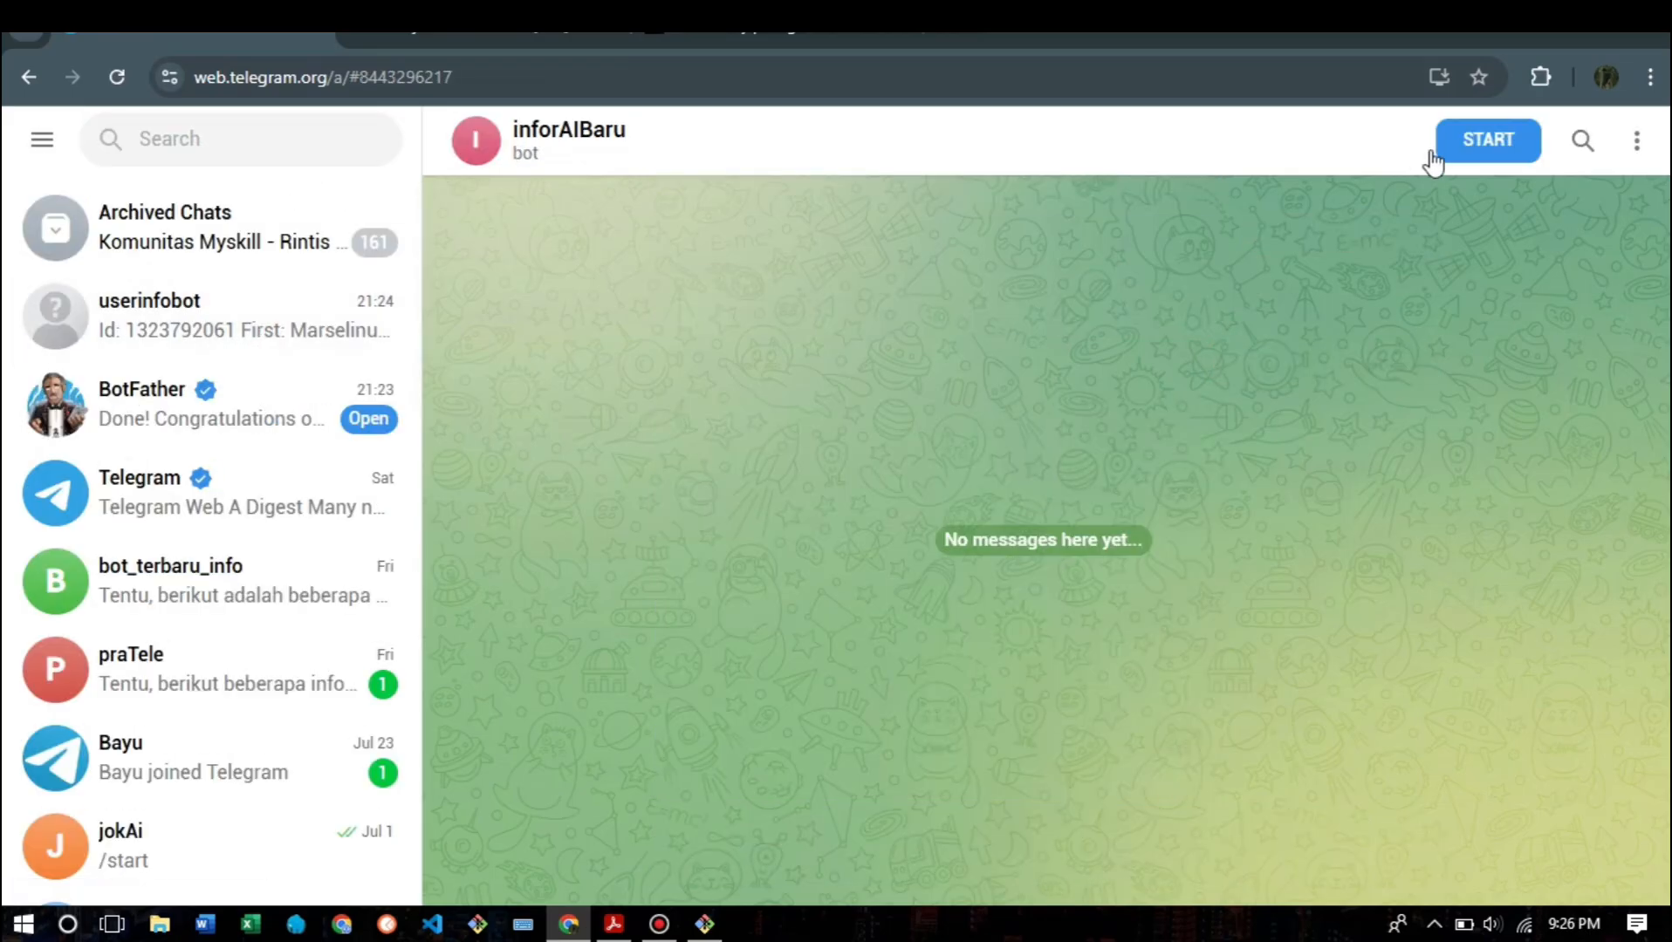
click(1482, 154)
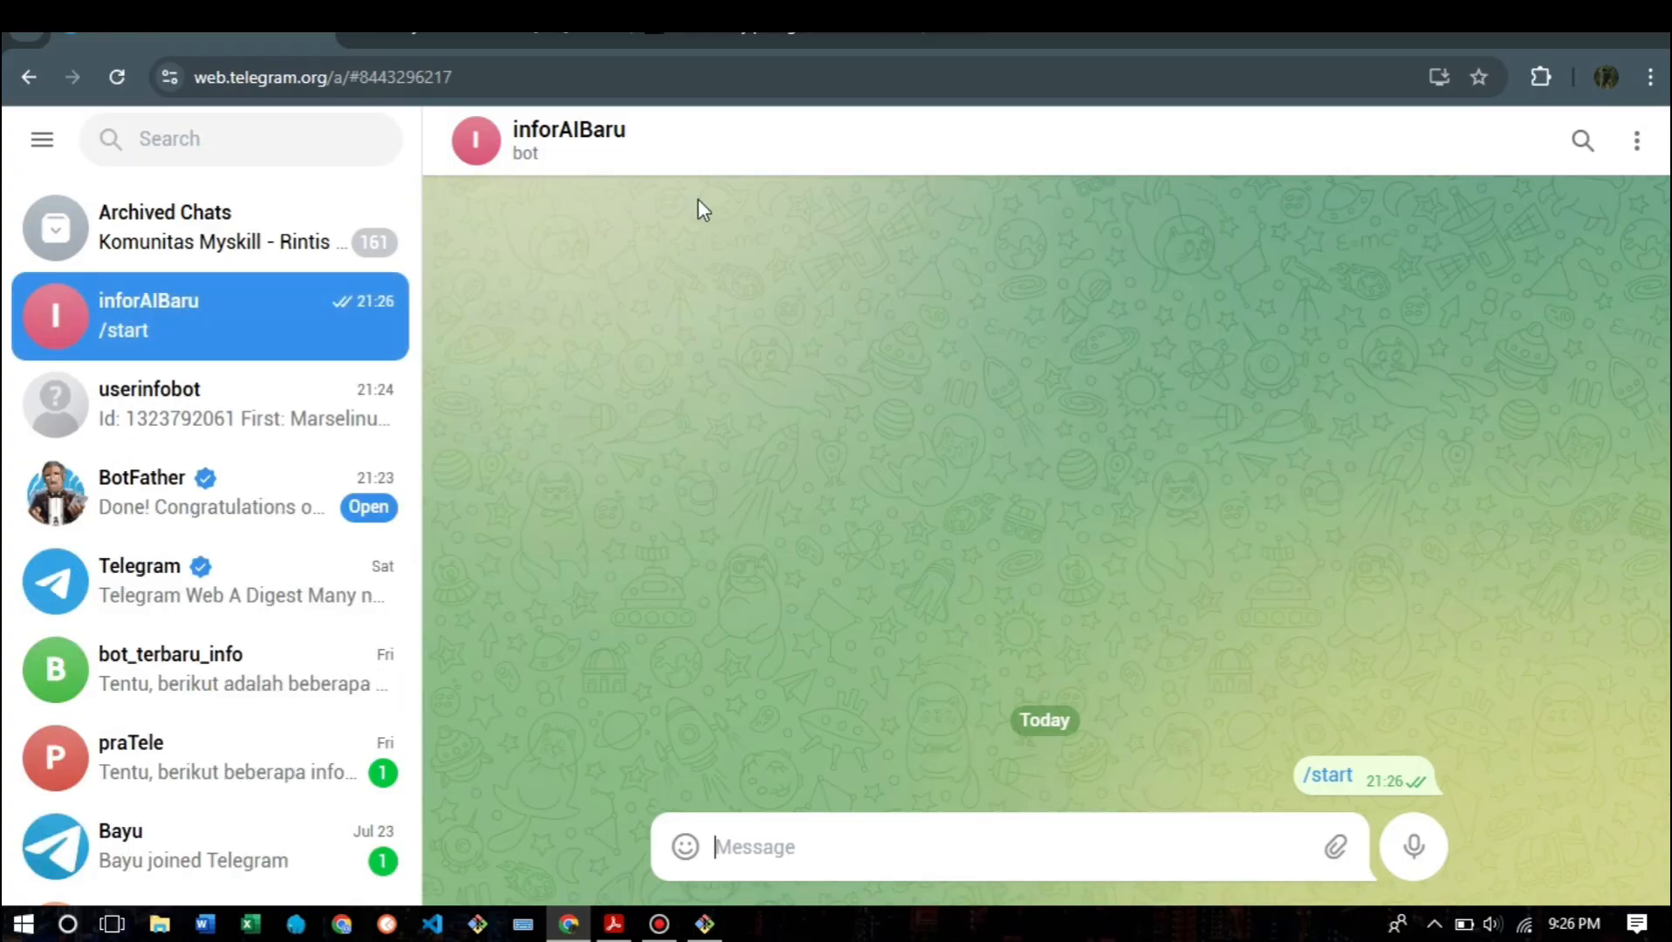
Switch to n8n, execute the workflow from the Schedule Trigger twice, and check the inforAIBaru chat in Telegram Web
click(471, 35)
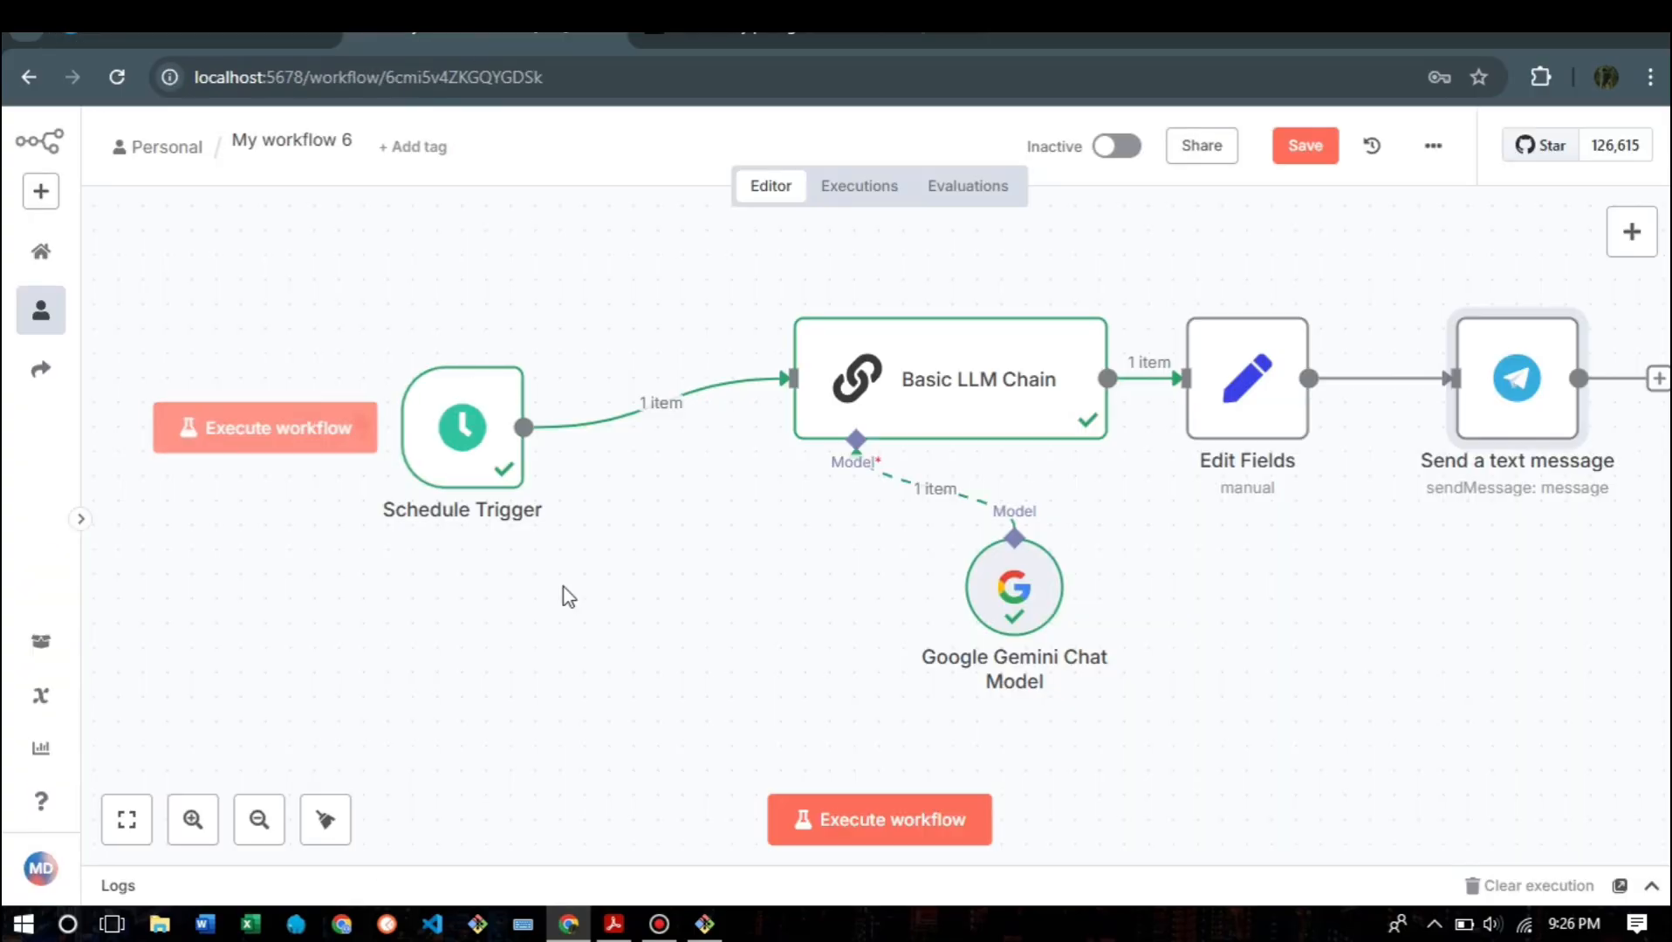
click(240, 824)
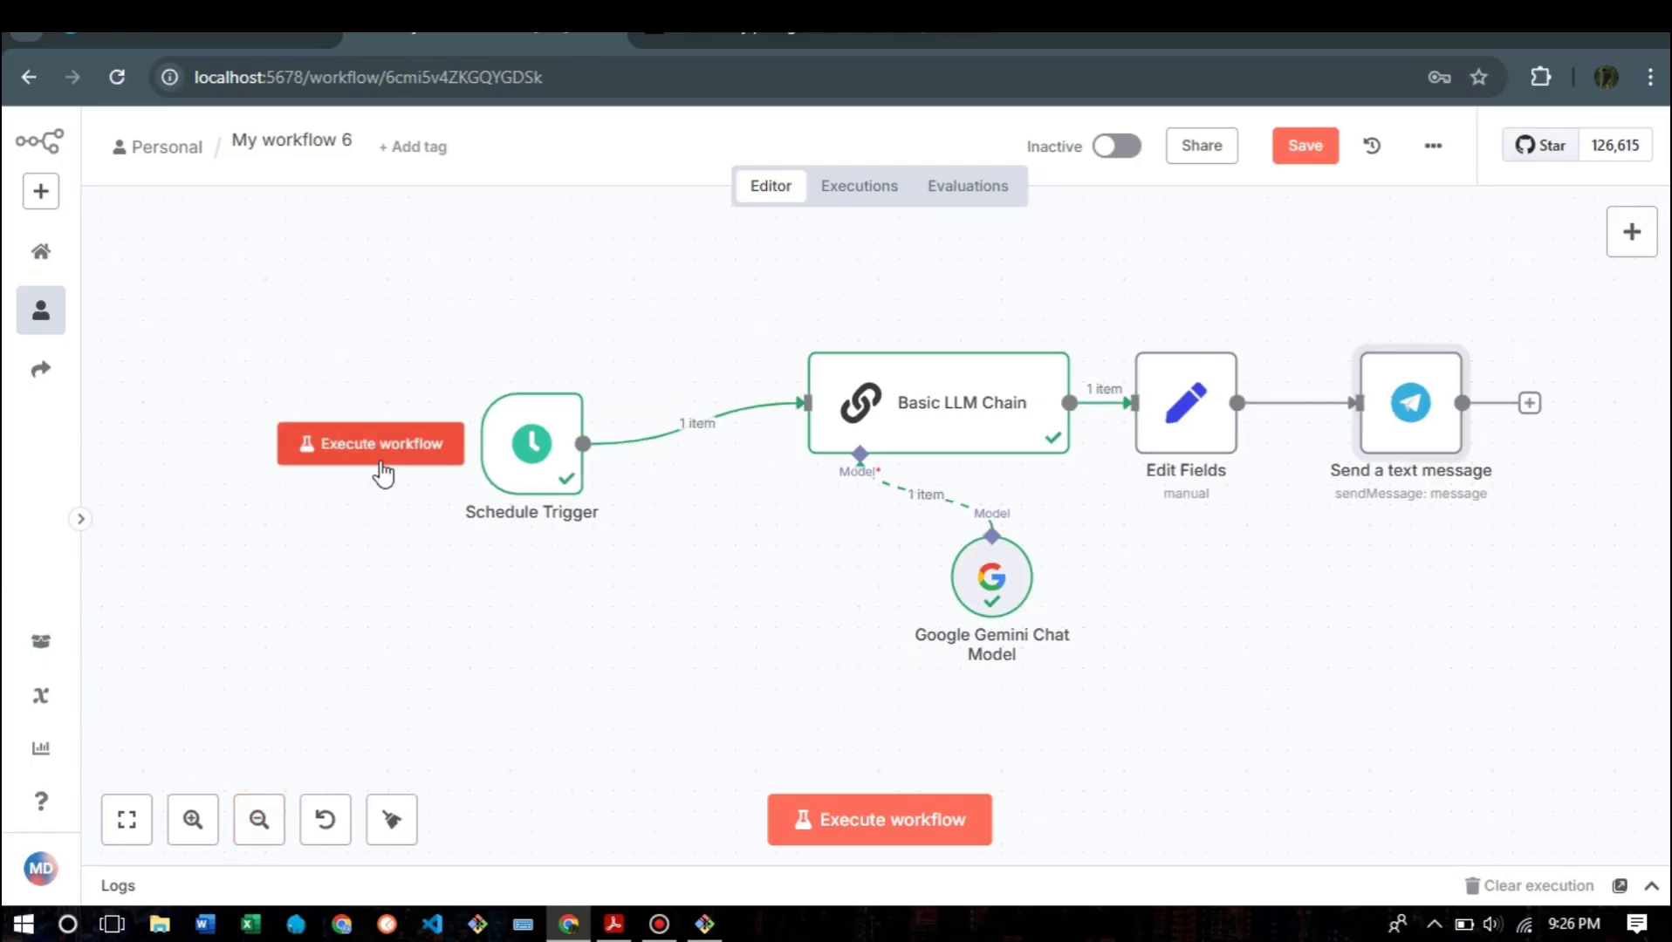
click(375, 461)
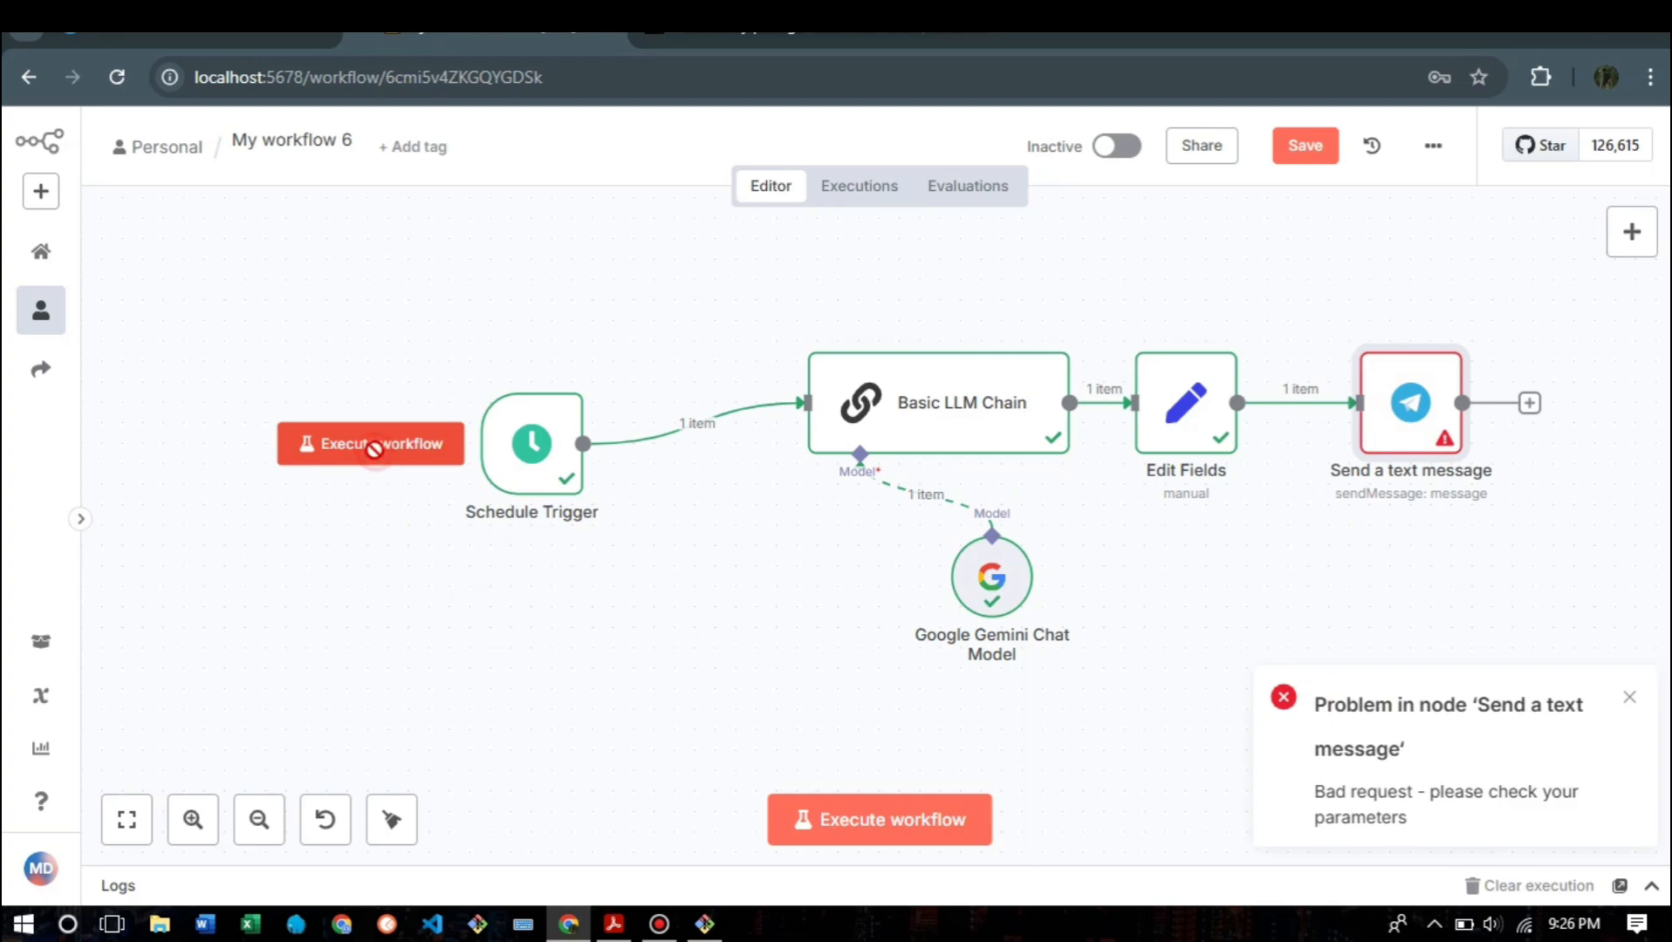
click(375, 447)
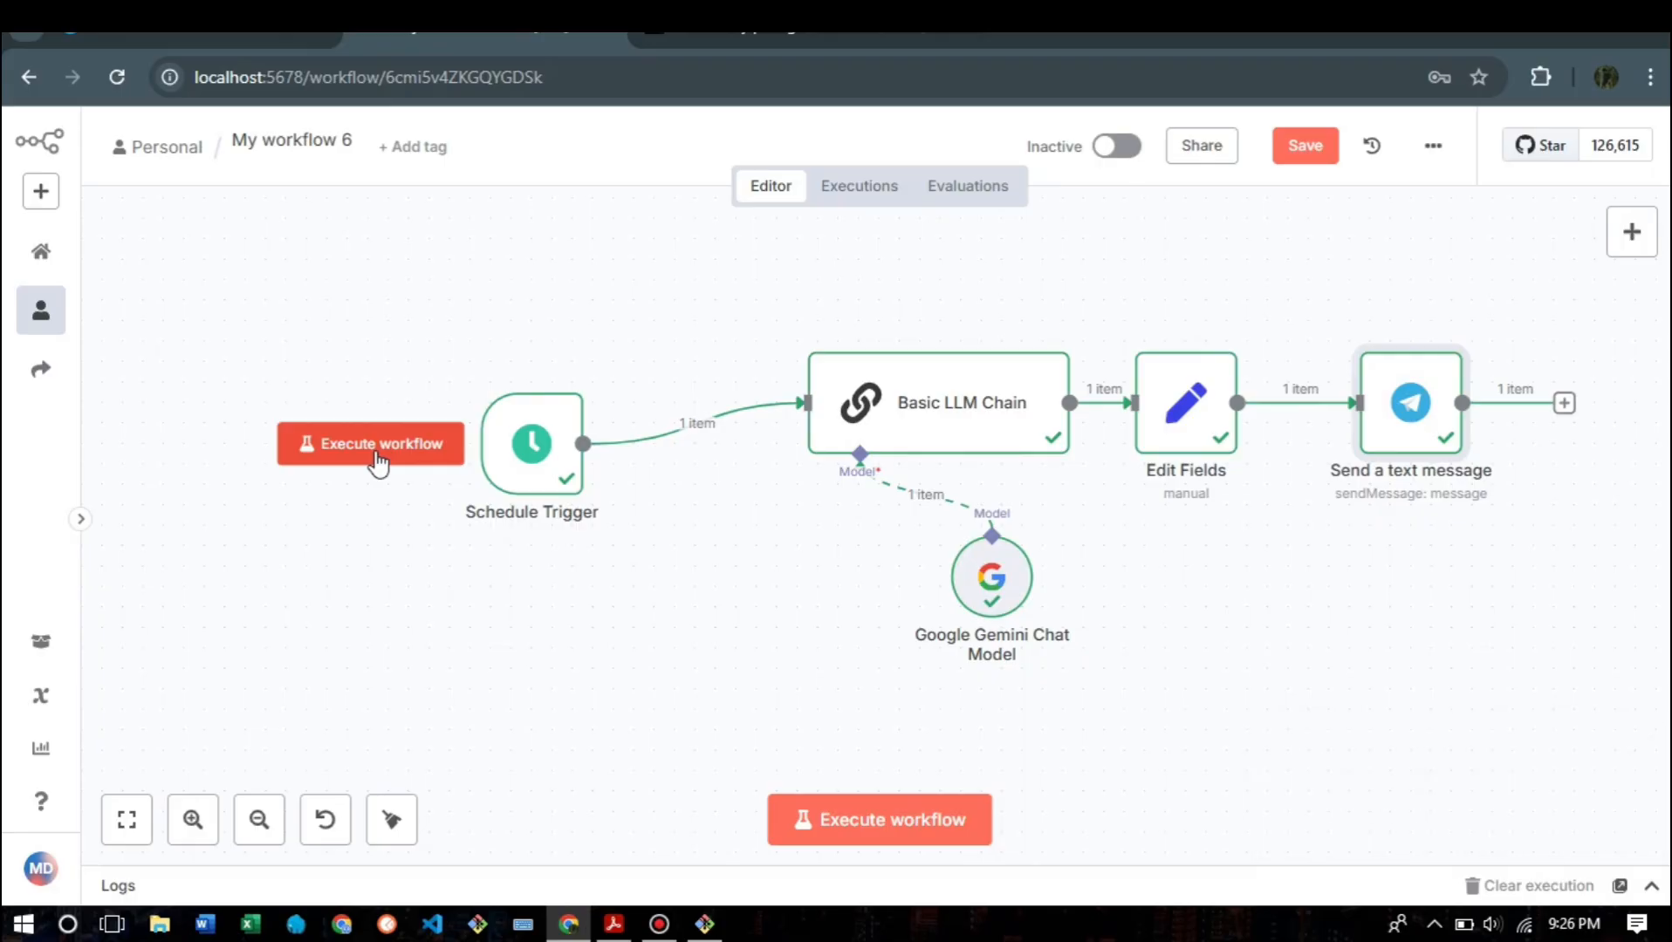
click(243, 37)
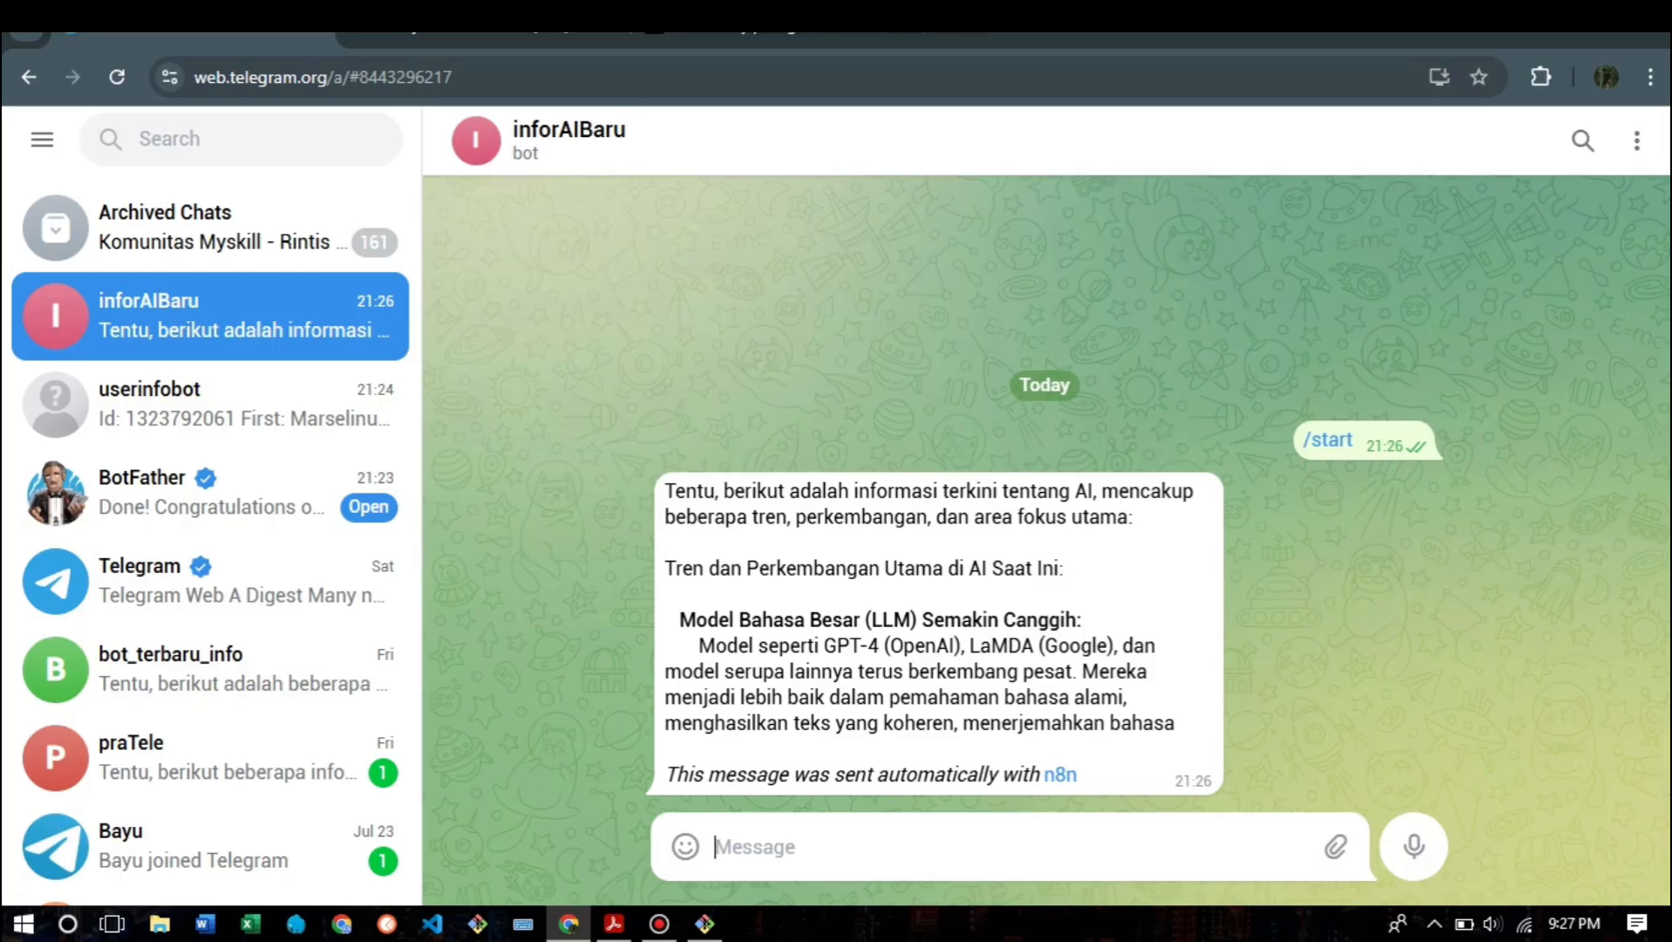
Switch back to n8n and set the Basic LLM Chain's user prompt to "berikan saya informasi tentang presiden indonesia"
click(488, 36)
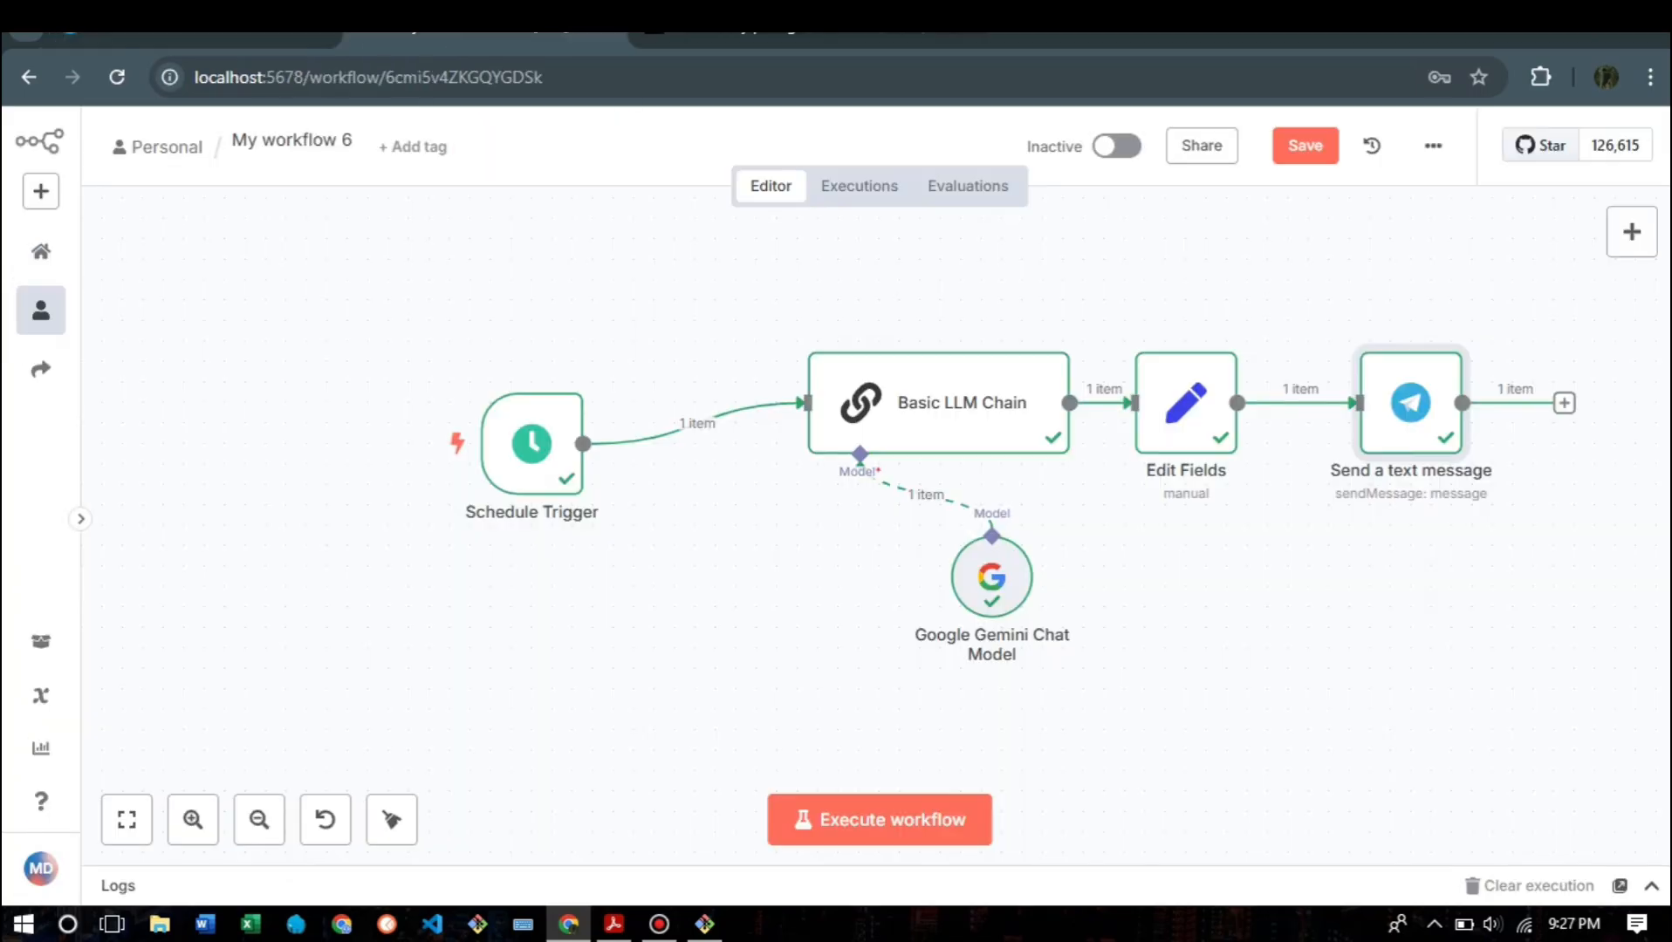
double_click(931, 401)
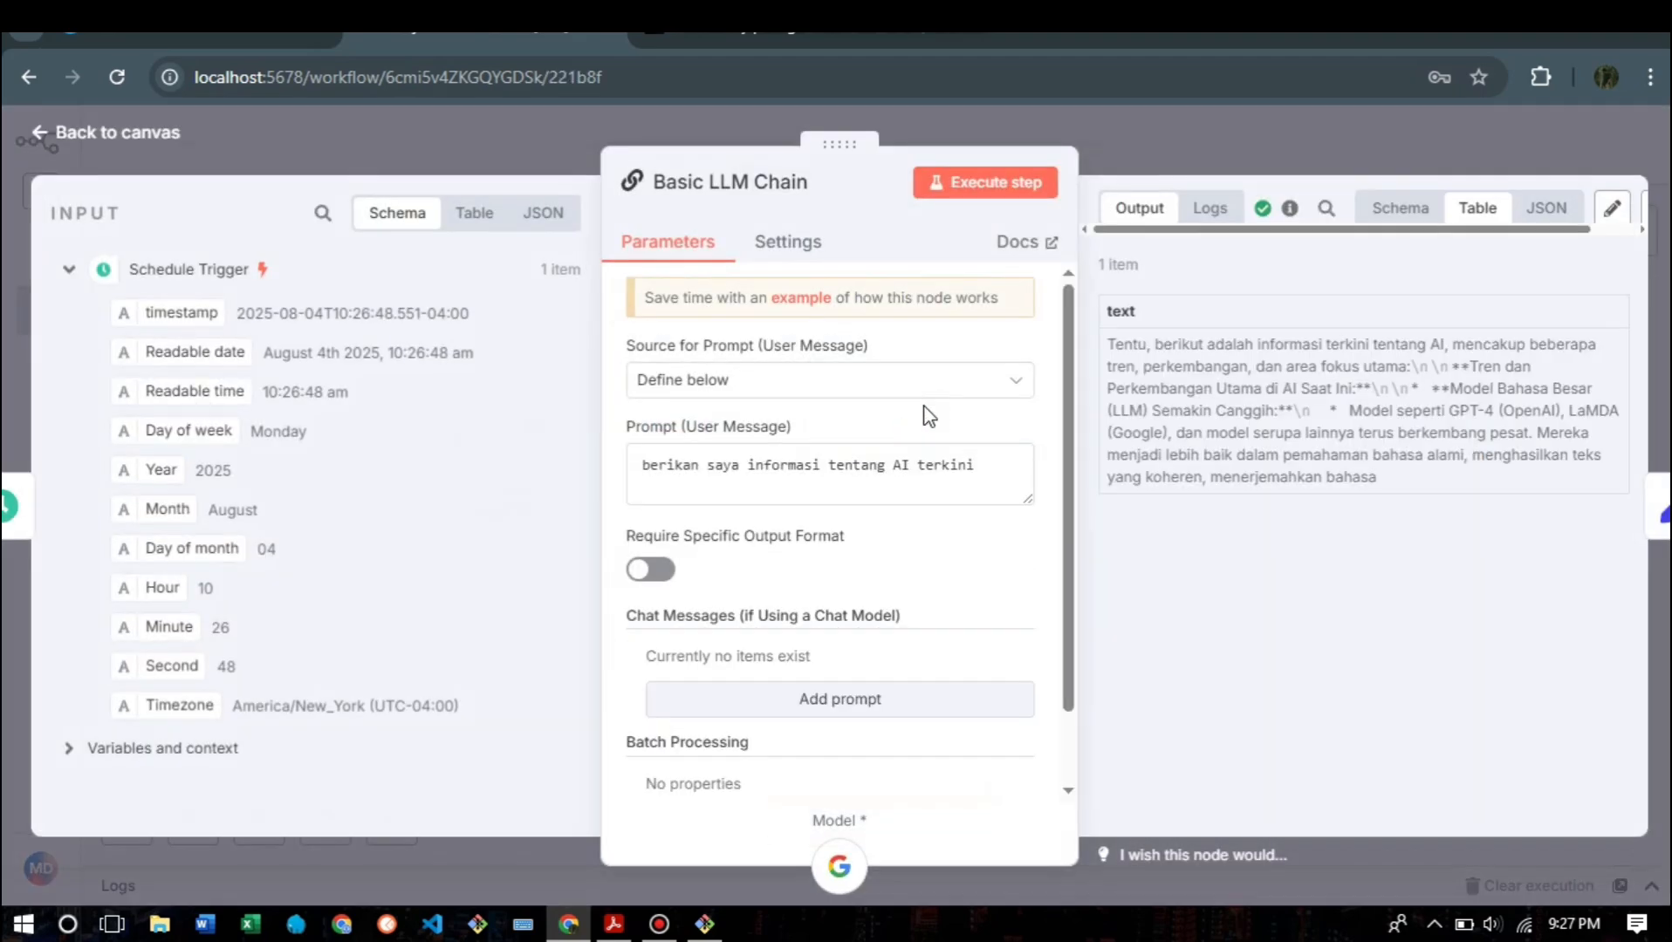
drag(993, 467, 633, 480)
text(b)
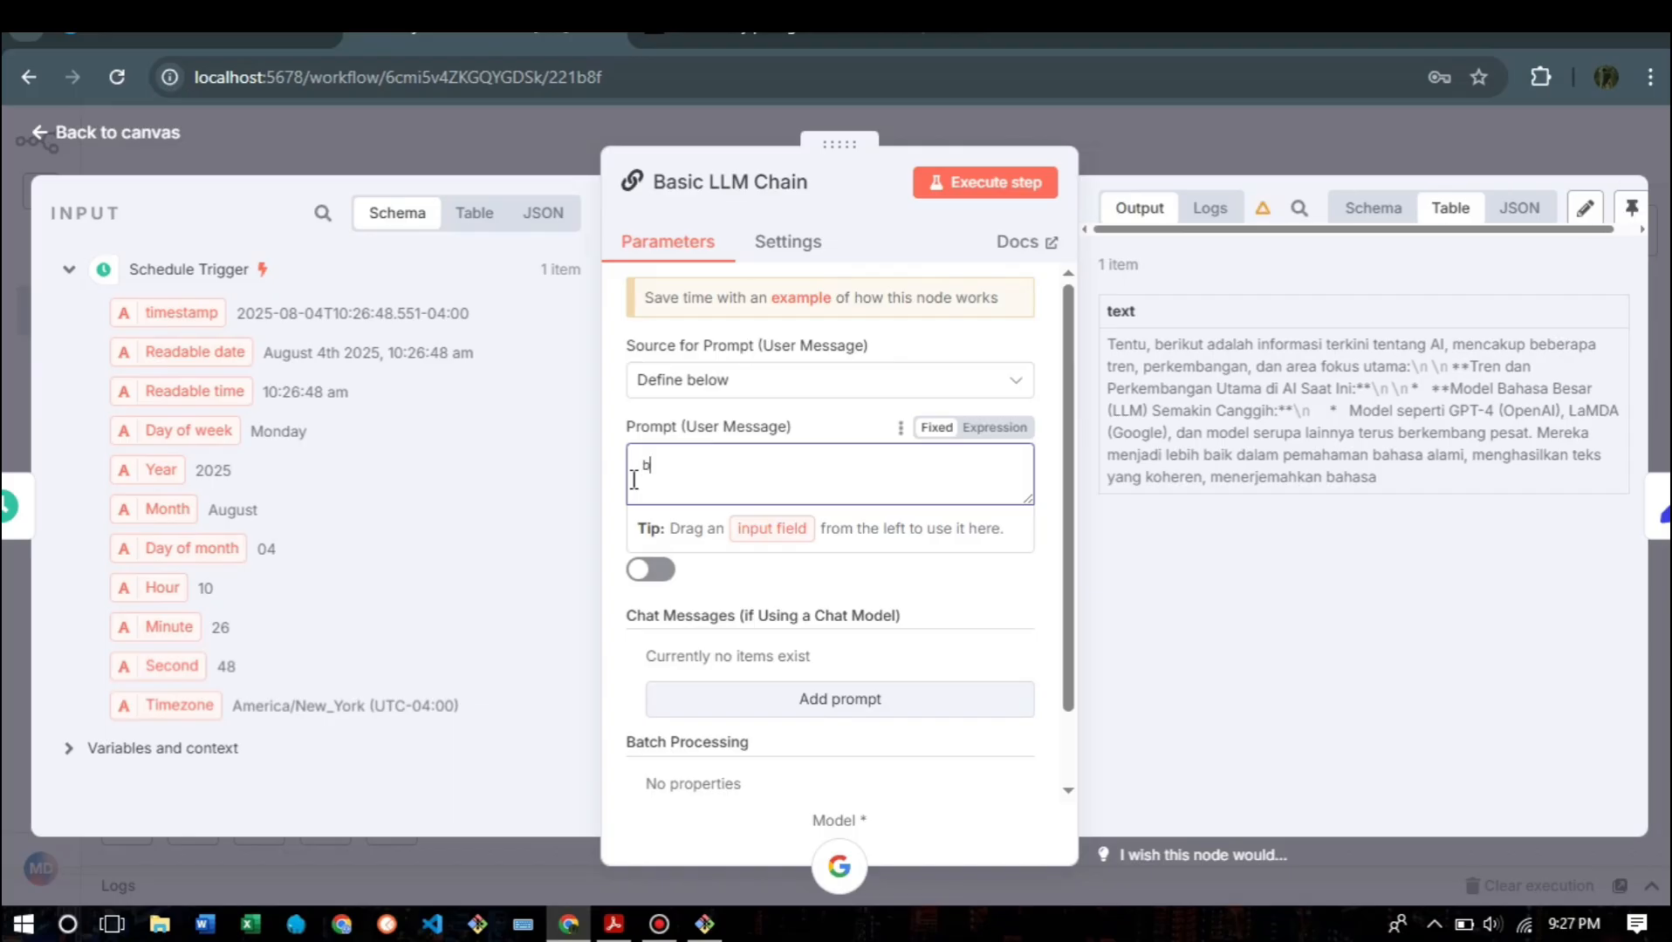
text(erikan saya informas)
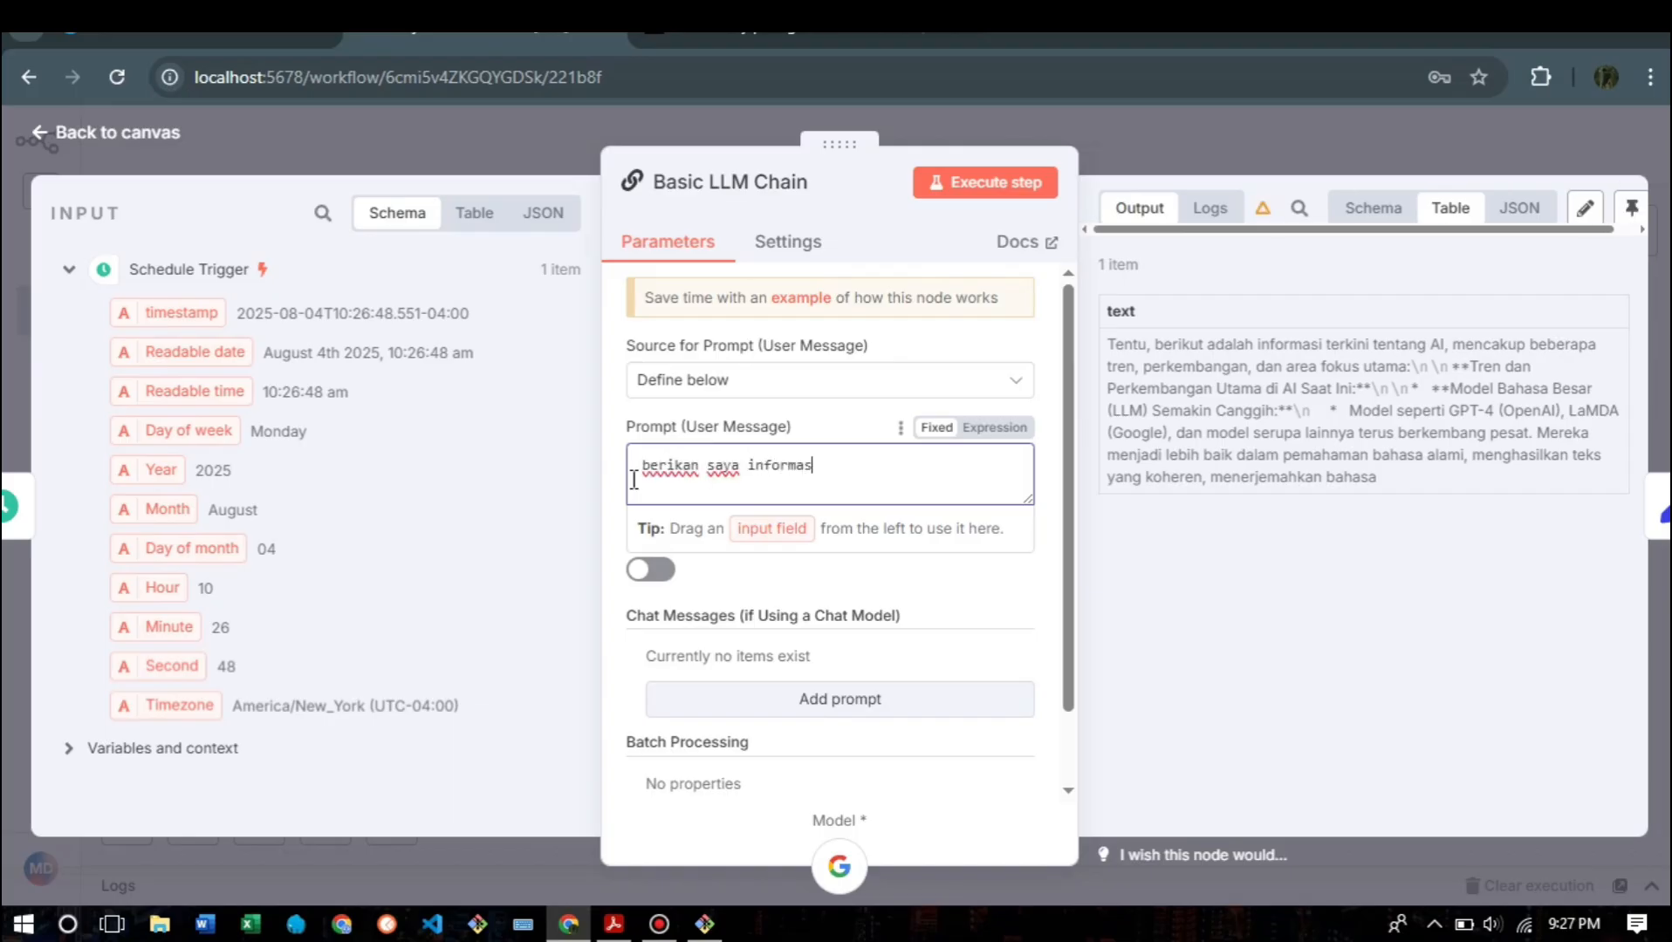
text(i tentang)
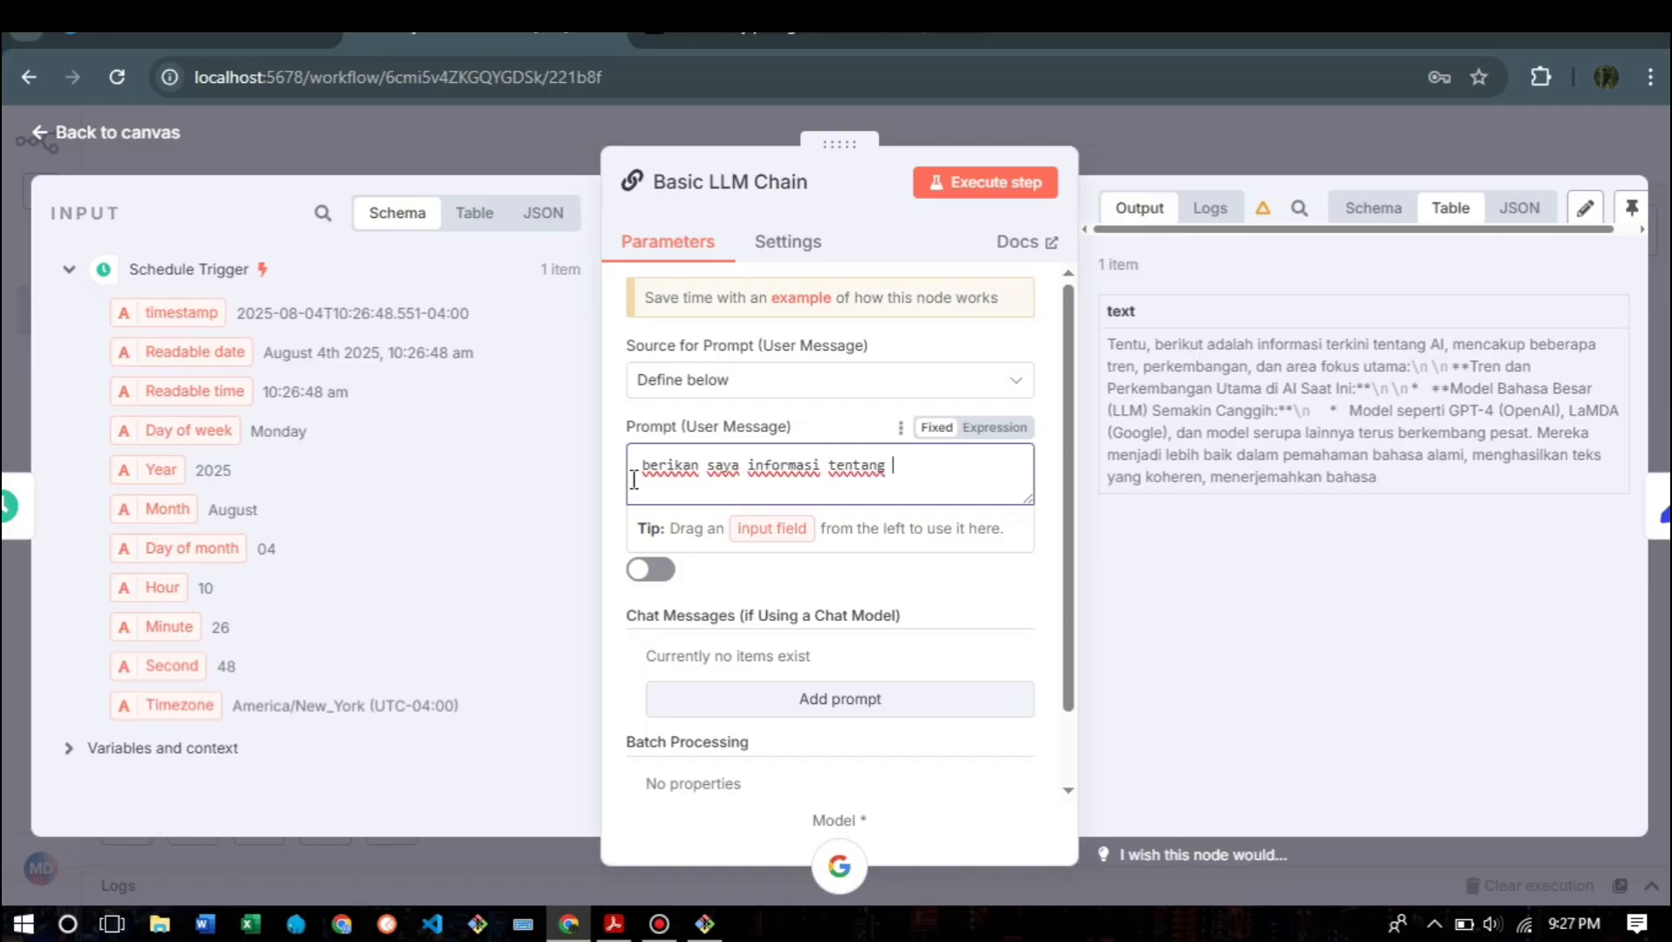
text(presiden indonesia)
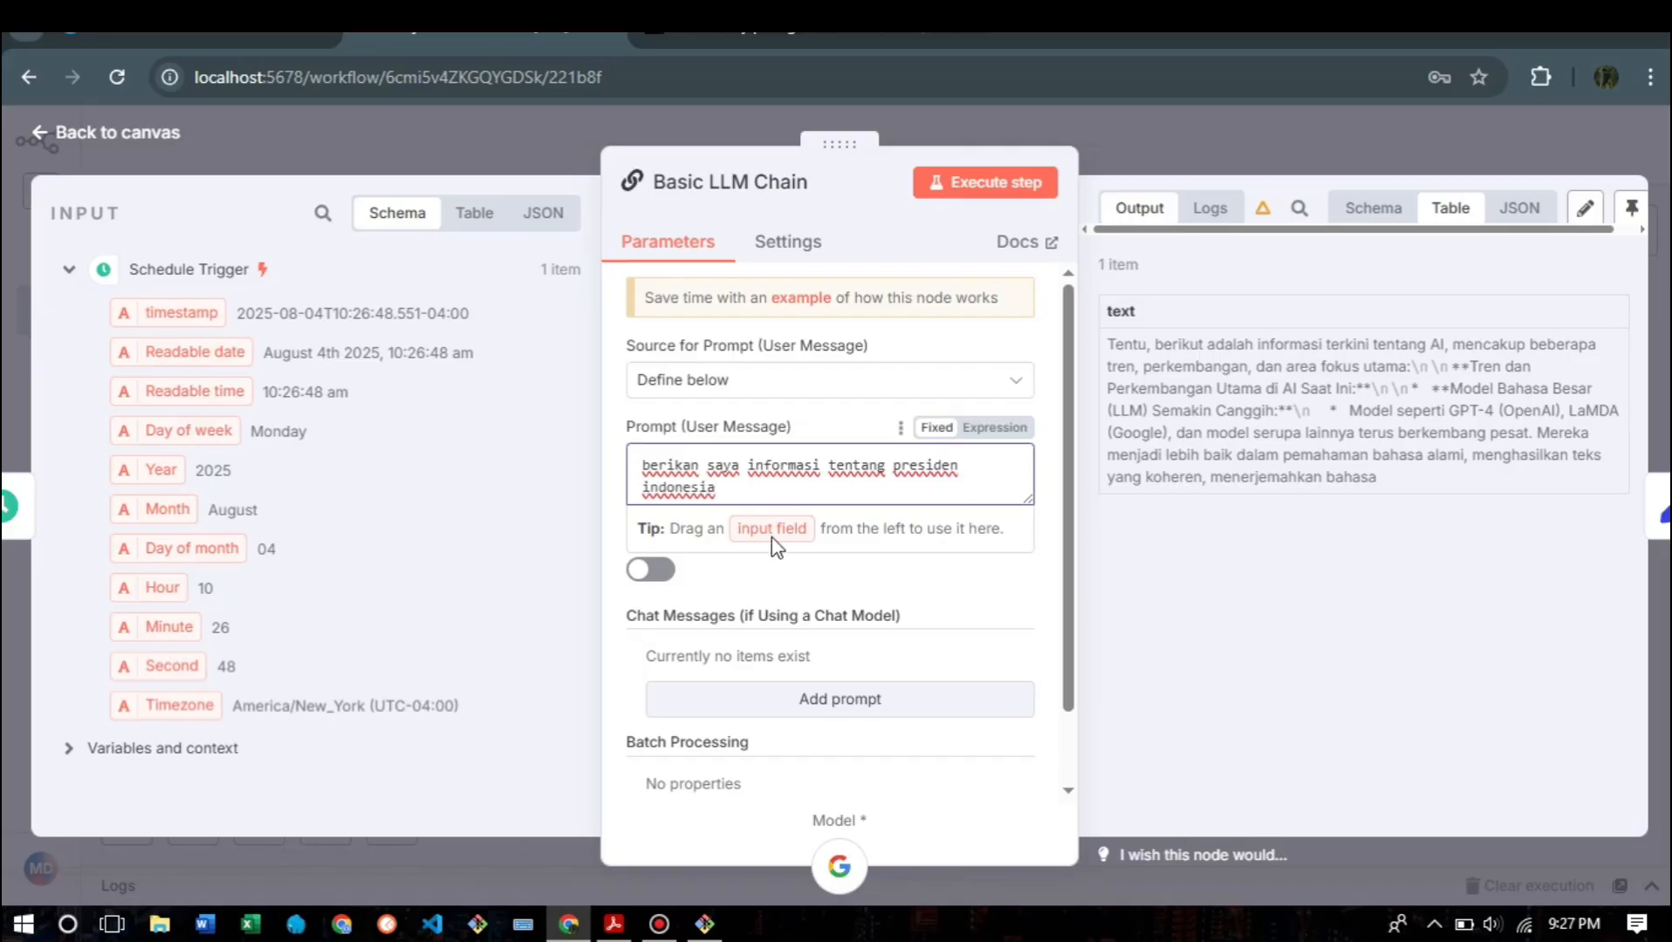
click(96, 138)
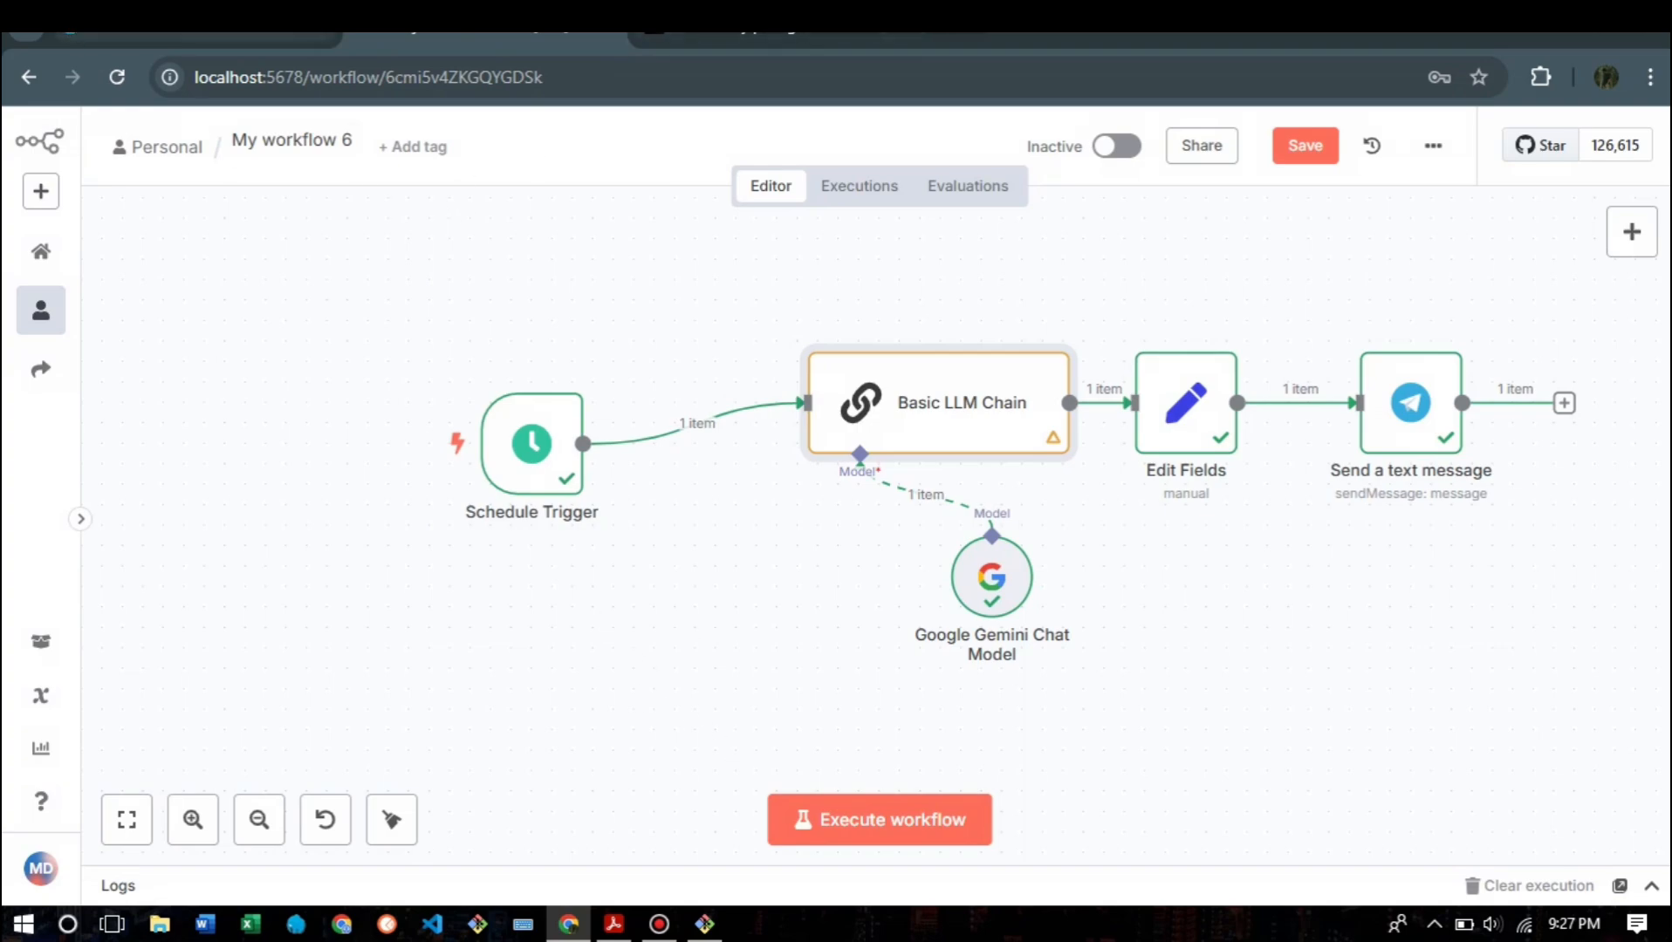
Switch to Telegram Web and send /start to the inforAIBaru bot
click(193, 26)
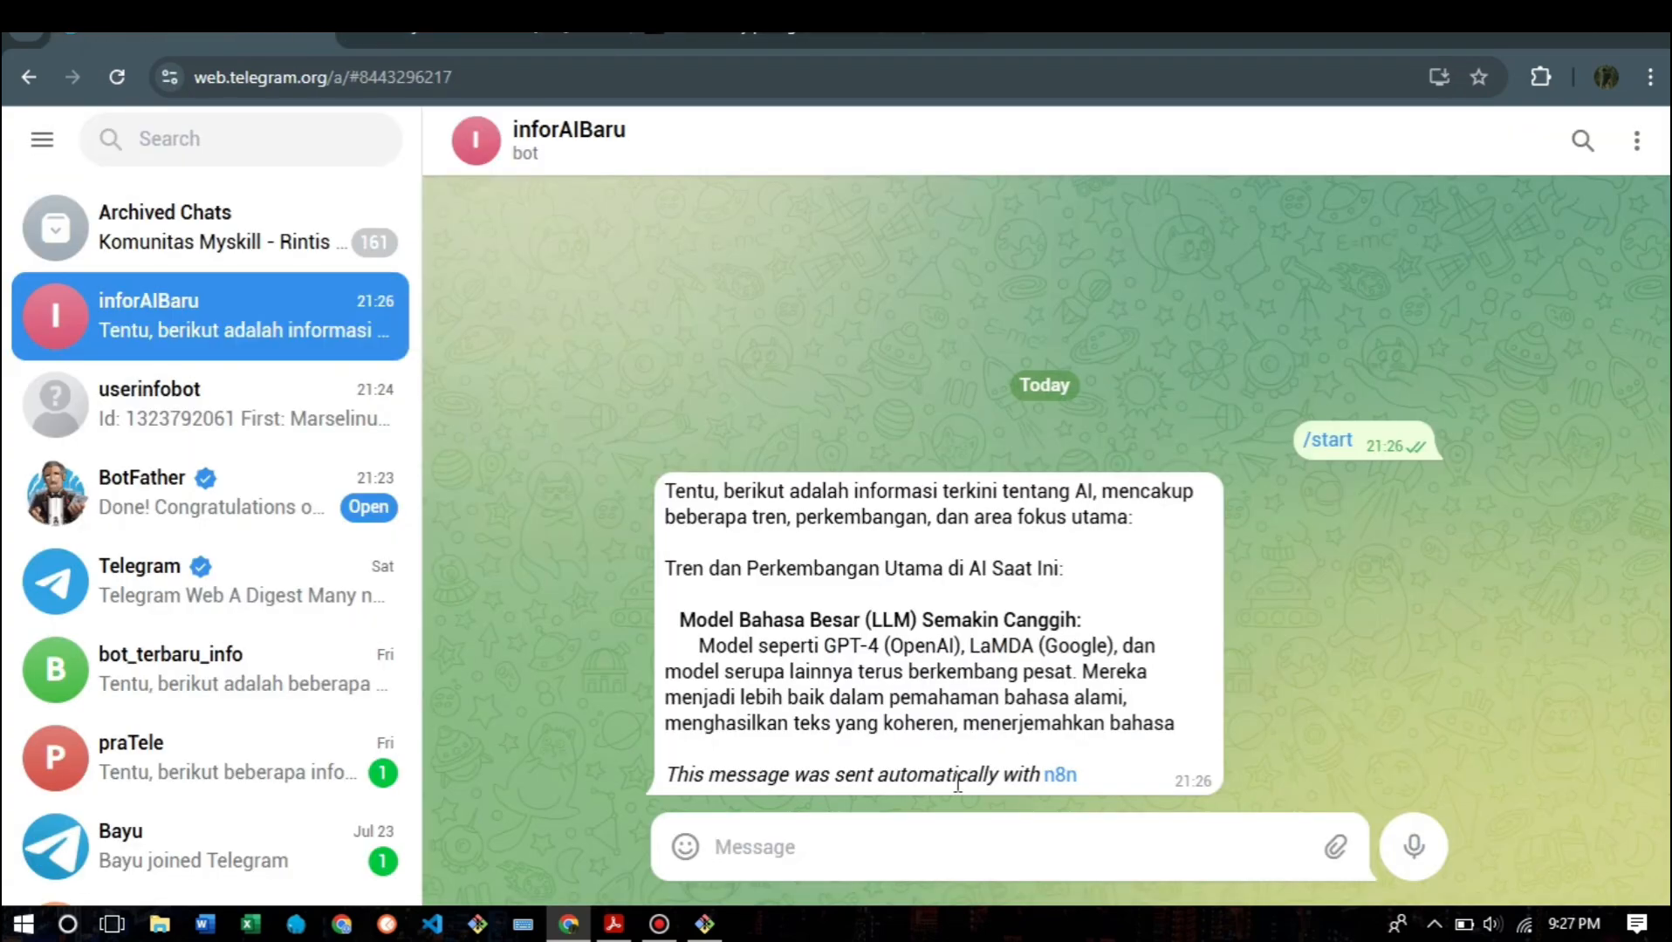
text(/start)
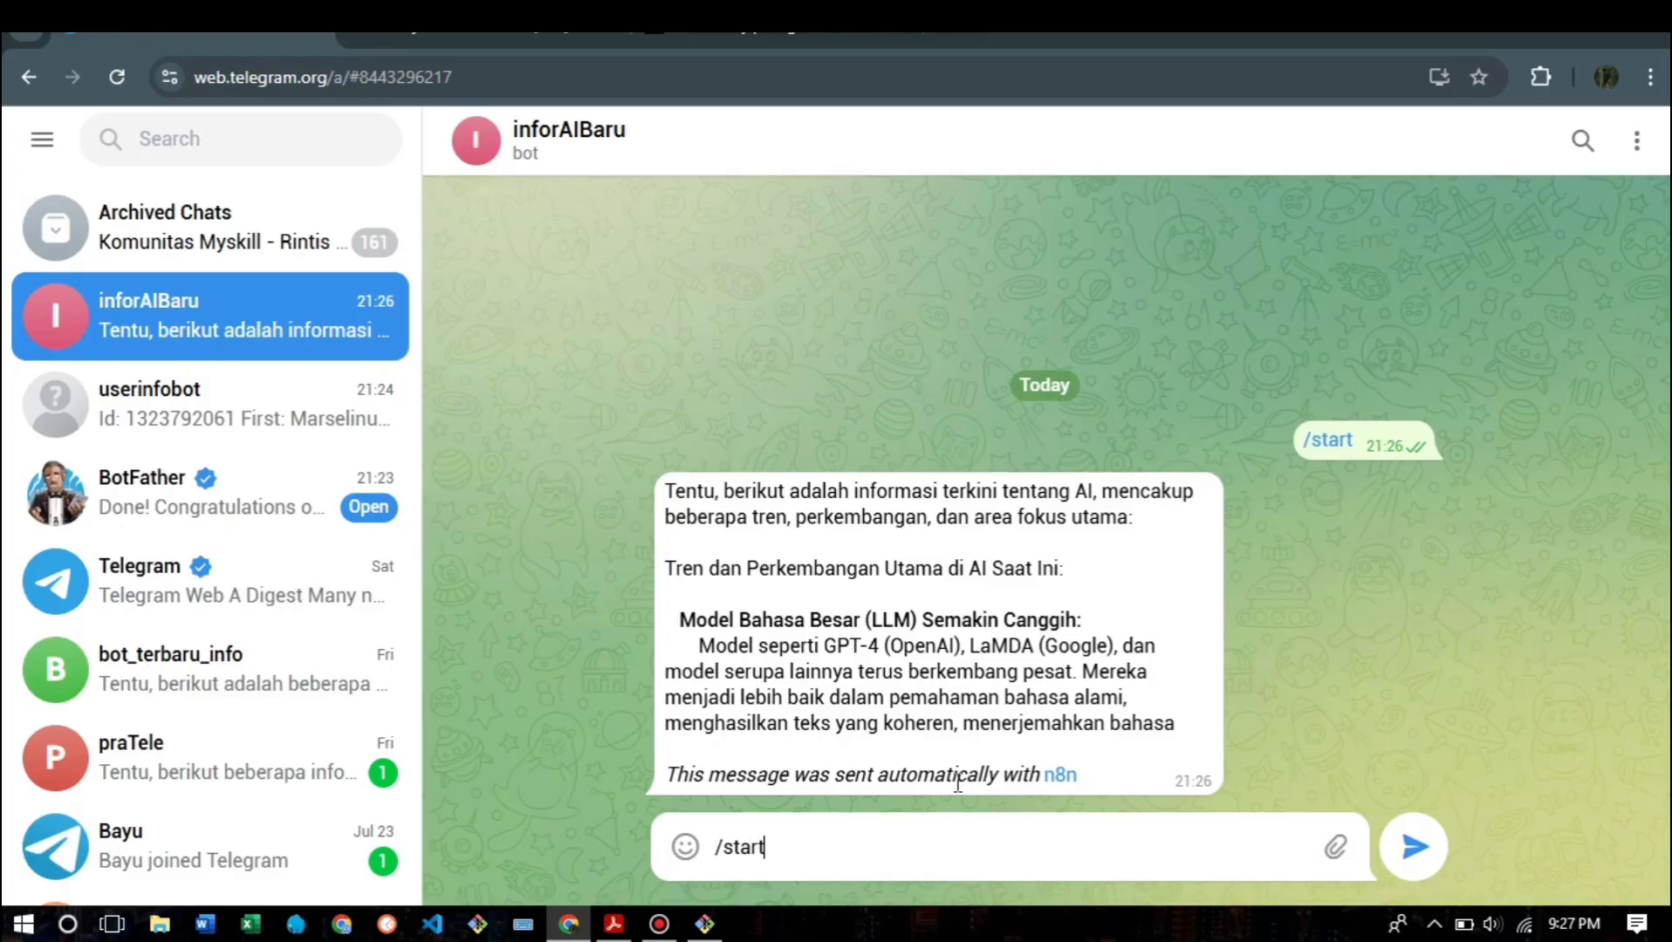
key(Return)
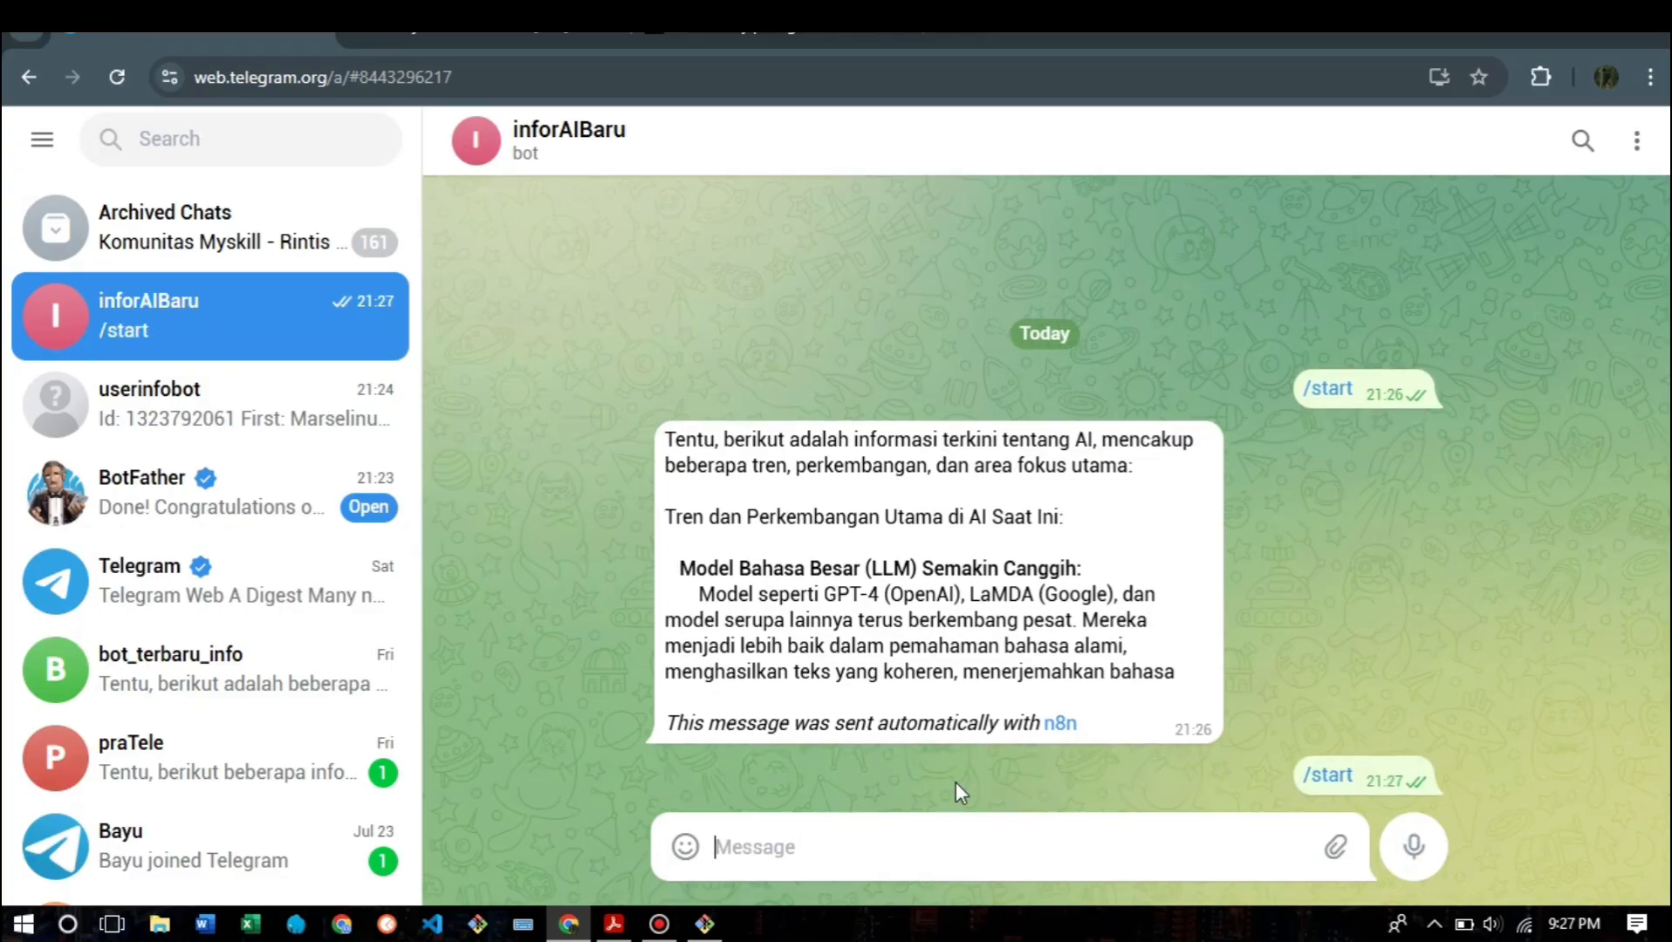
Switch to n8n, execute the workflow from the Schedule Trigger, check the inforAIBaru chat in Telegram Web, and return to n8n
click(463, 28)
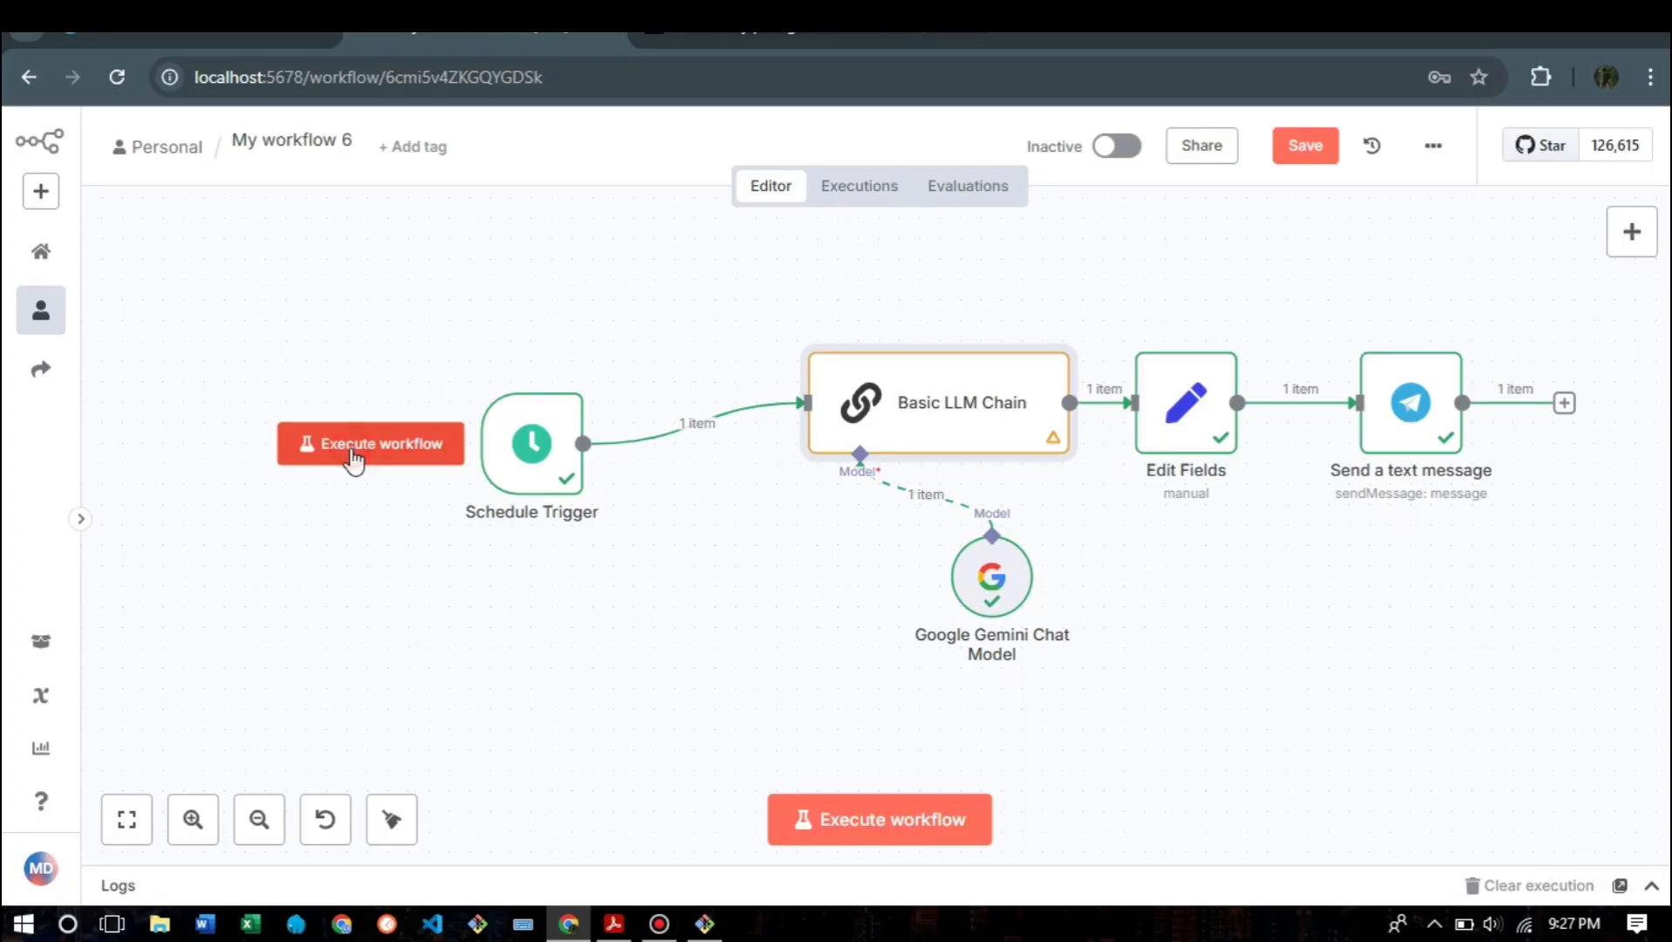
click(353, 447)
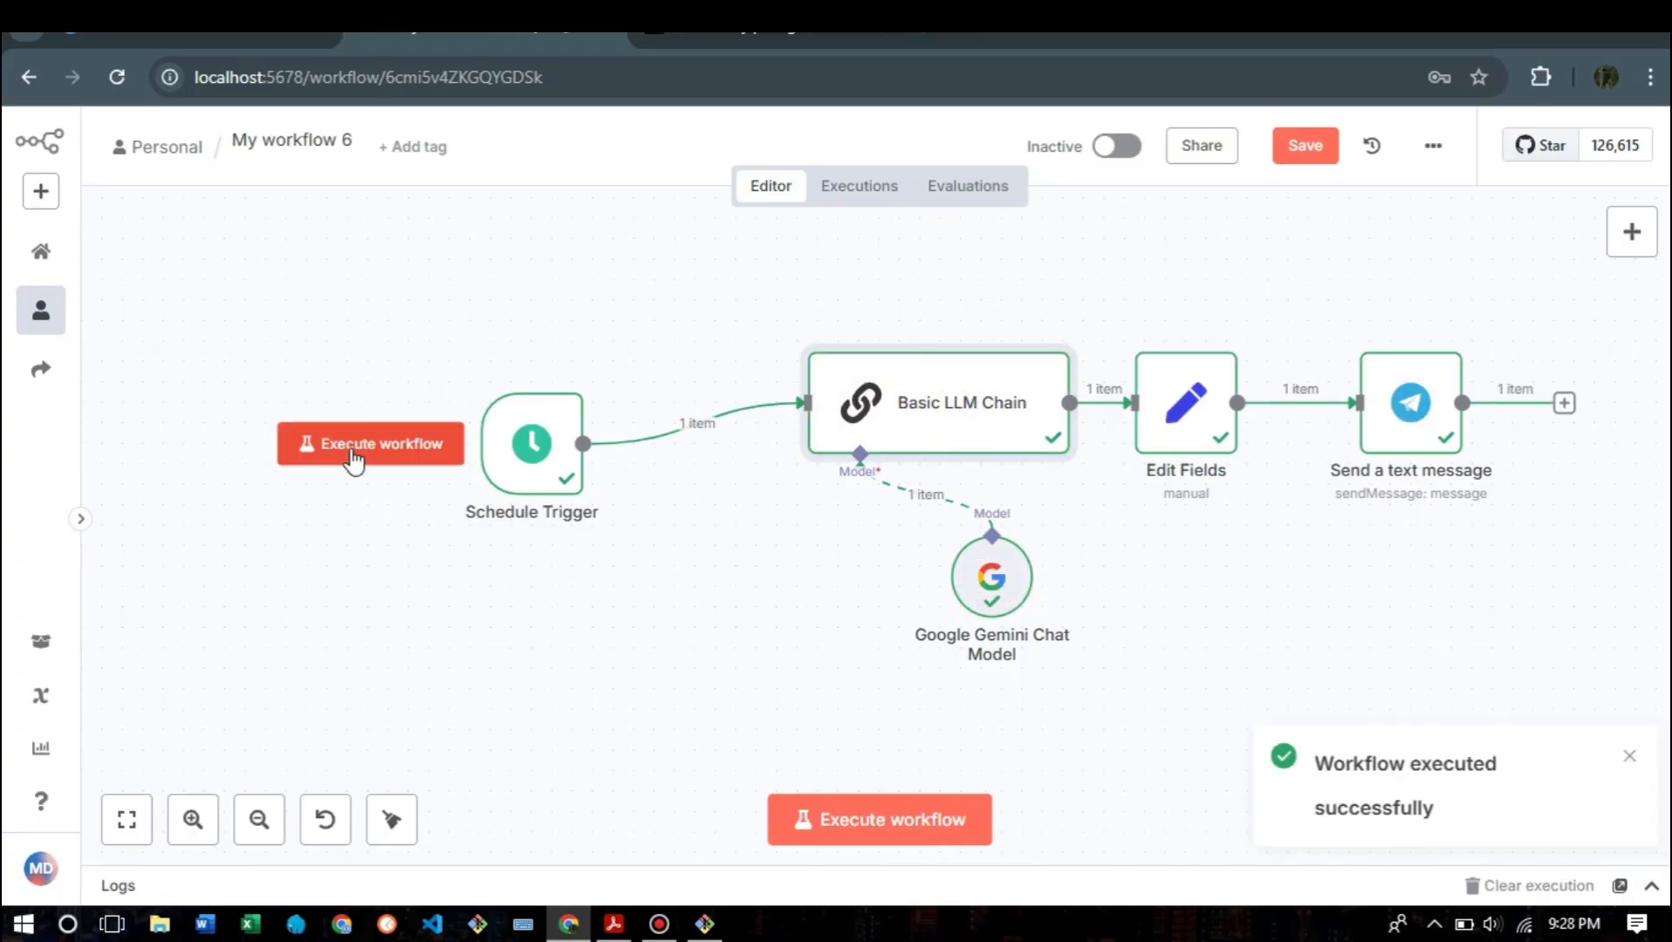
click(144, 37)
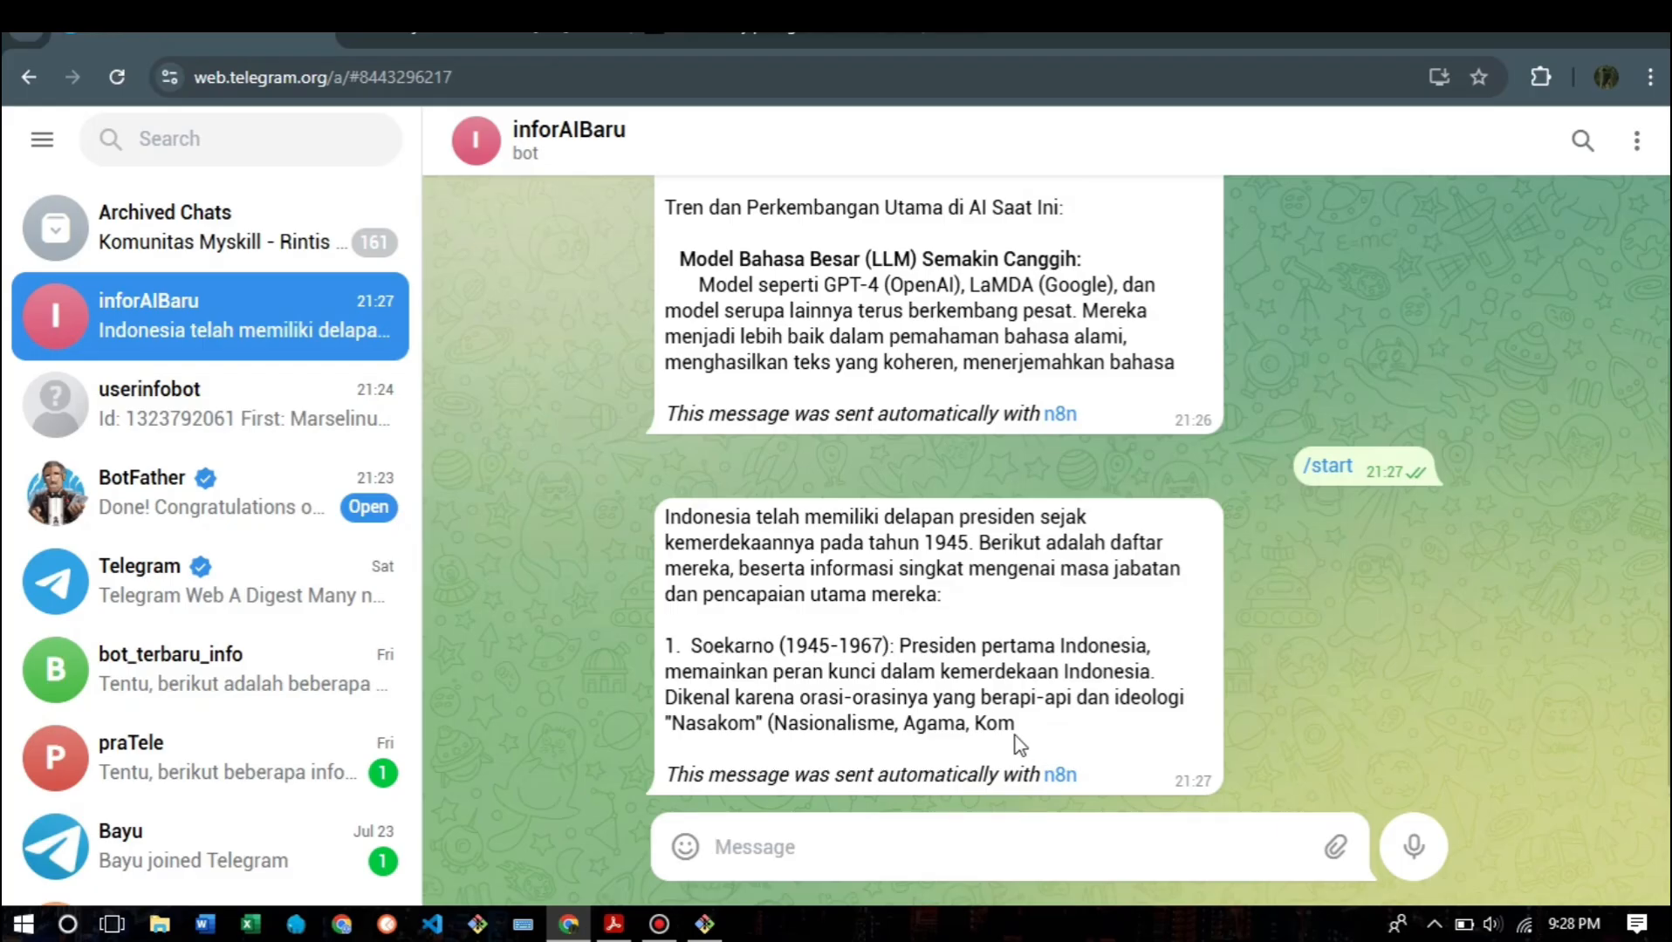
click(774, 29)
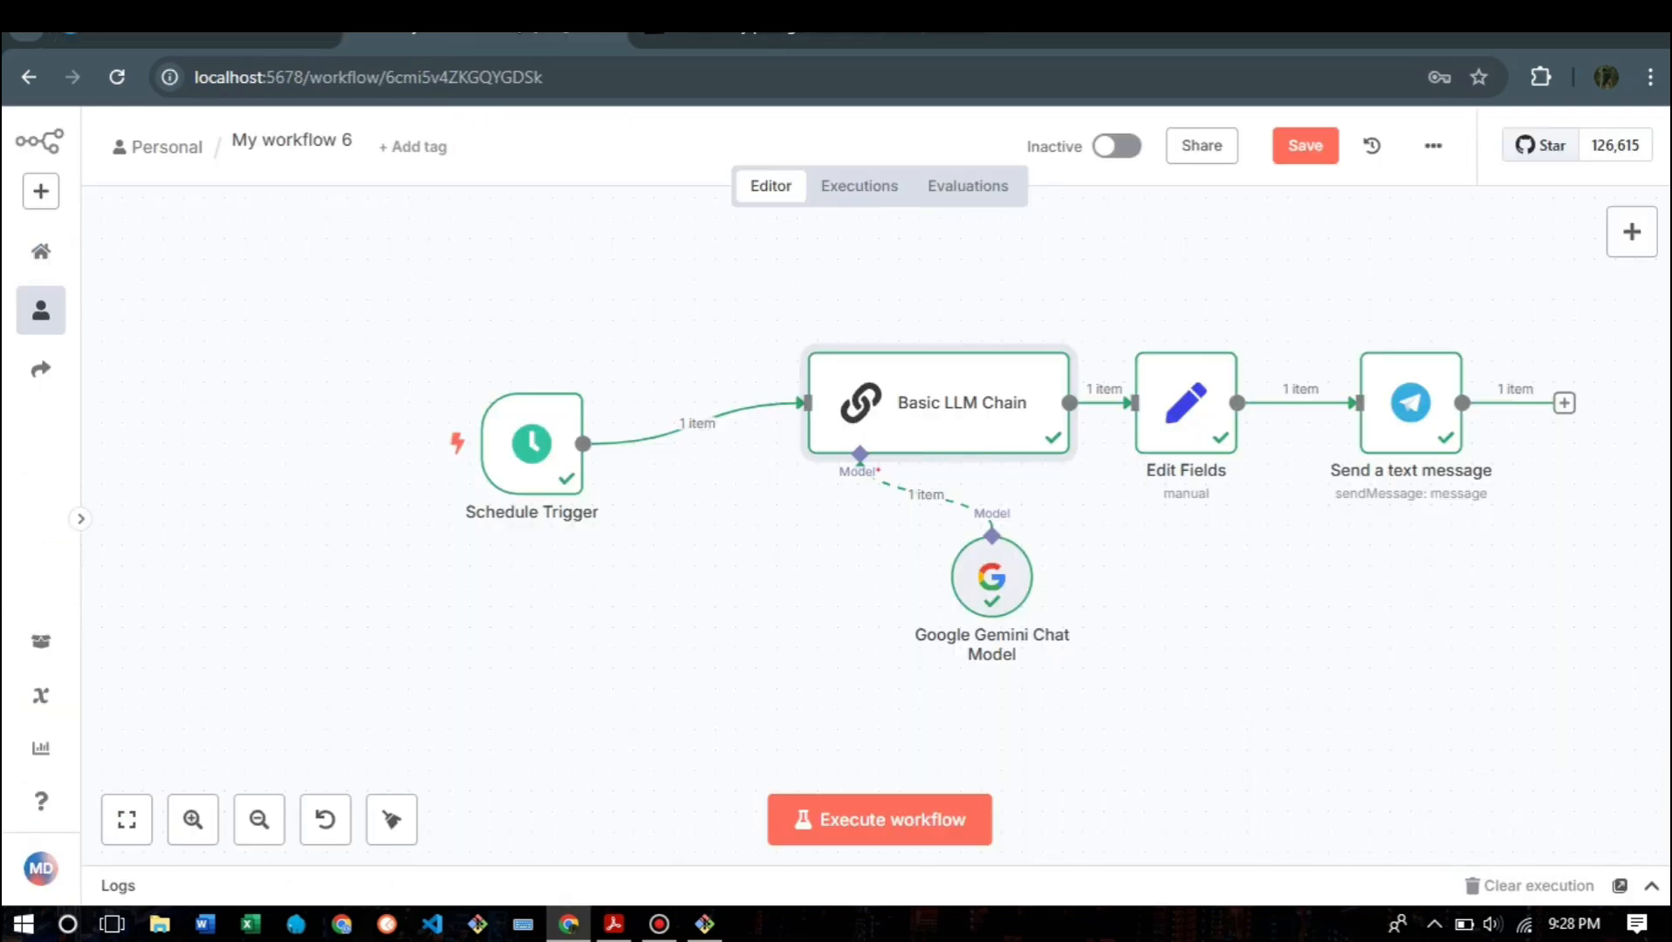